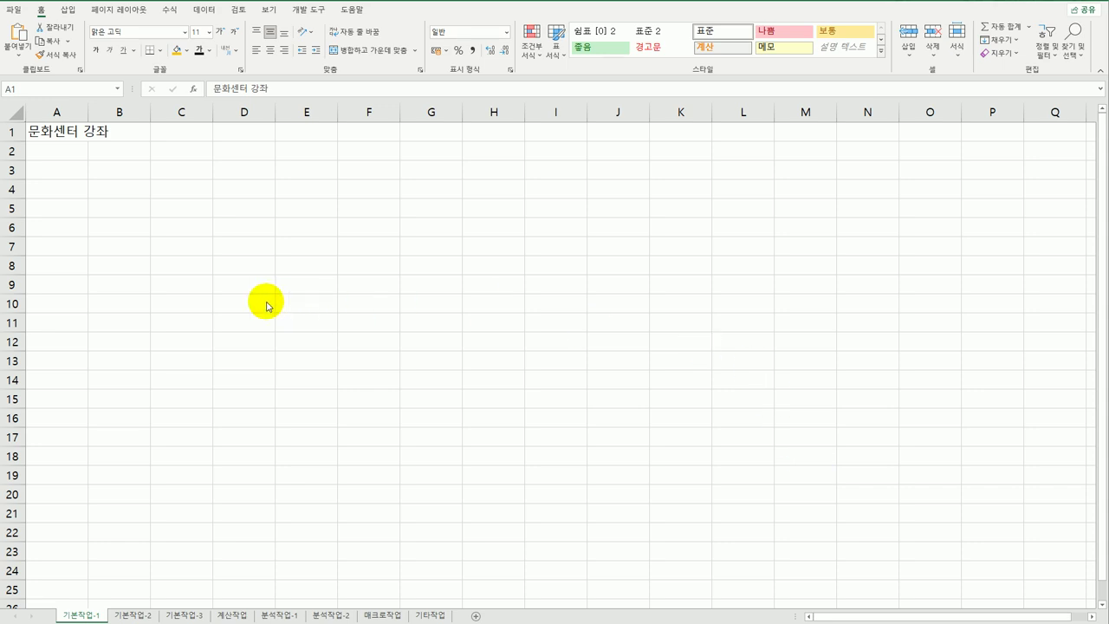
pyautogui.click(63, 173)
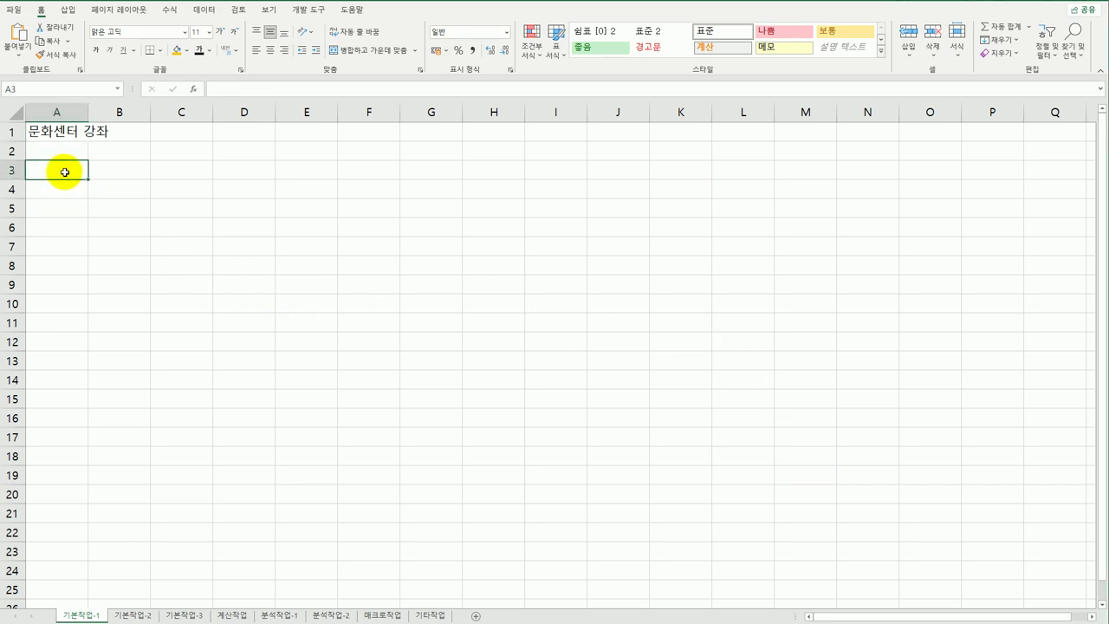
pyautogui.moveTo(63, 172); pyautogui.dragTo(440, 345)
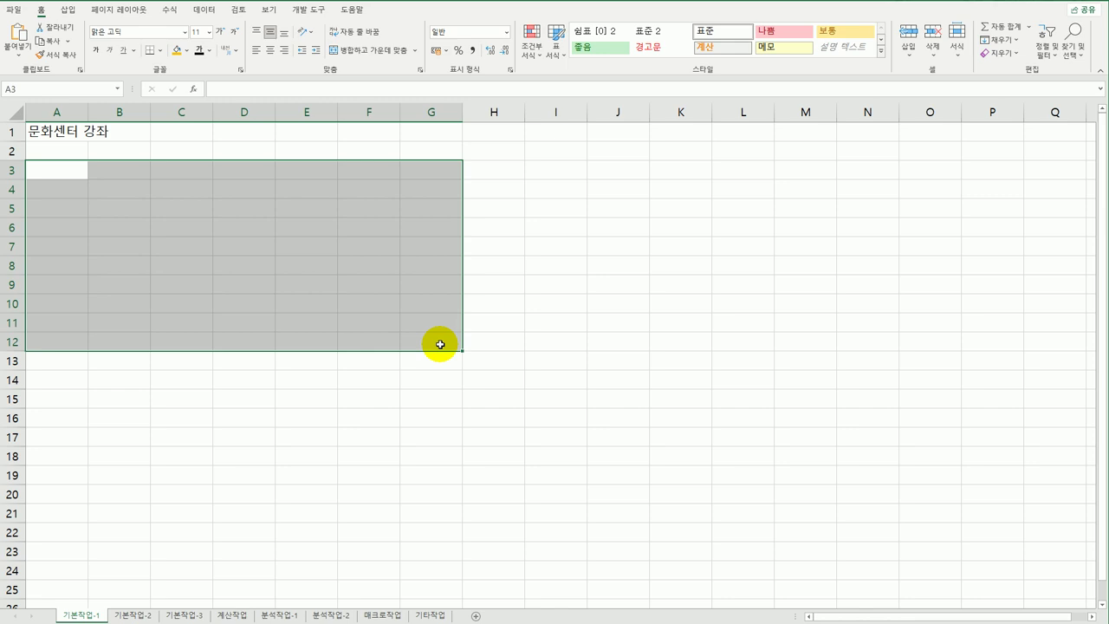
pyautogui.click(418, 340)
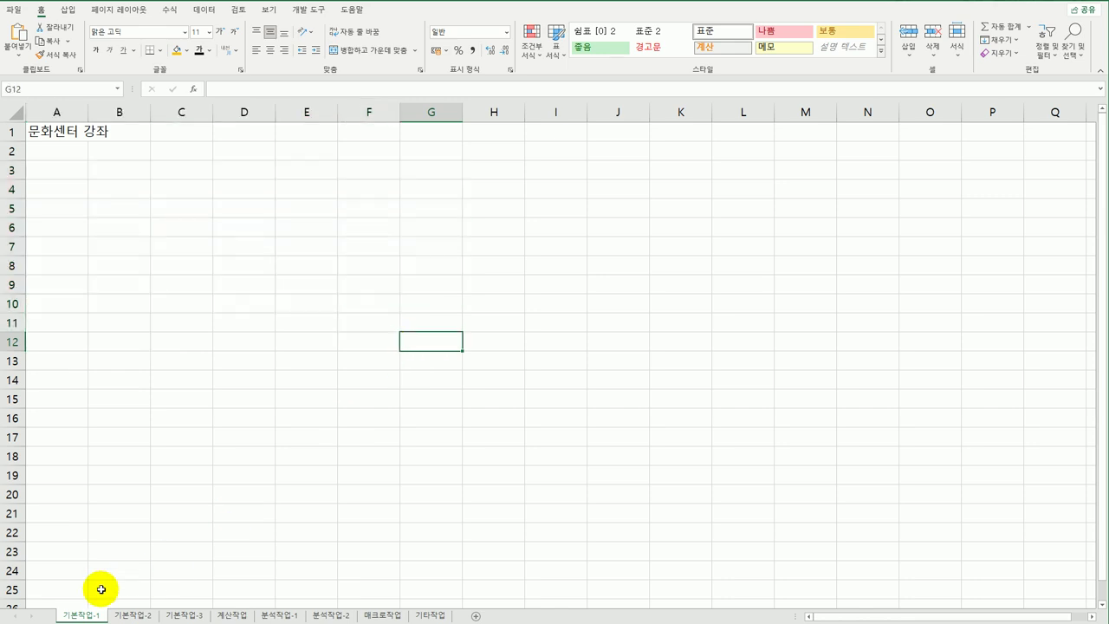
# On the 기본작업-2 sheet, merge and center the title across B1:H1.
pyautogui.click(126, 616)
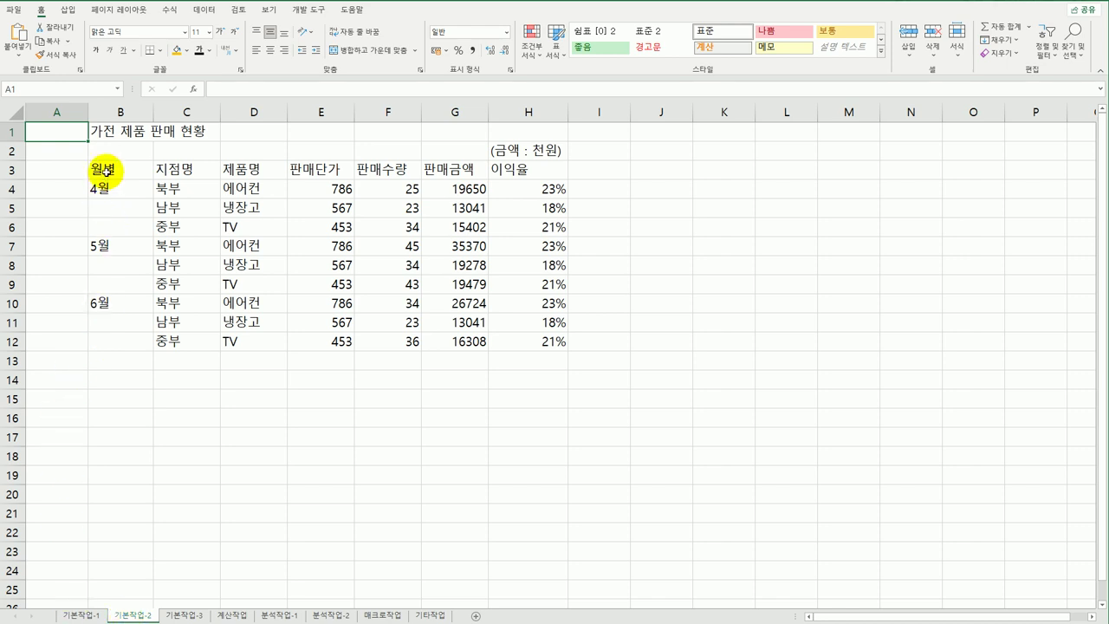
pyautogui.moveTo(110, 130); pyautogui.dragTo(509, 131)
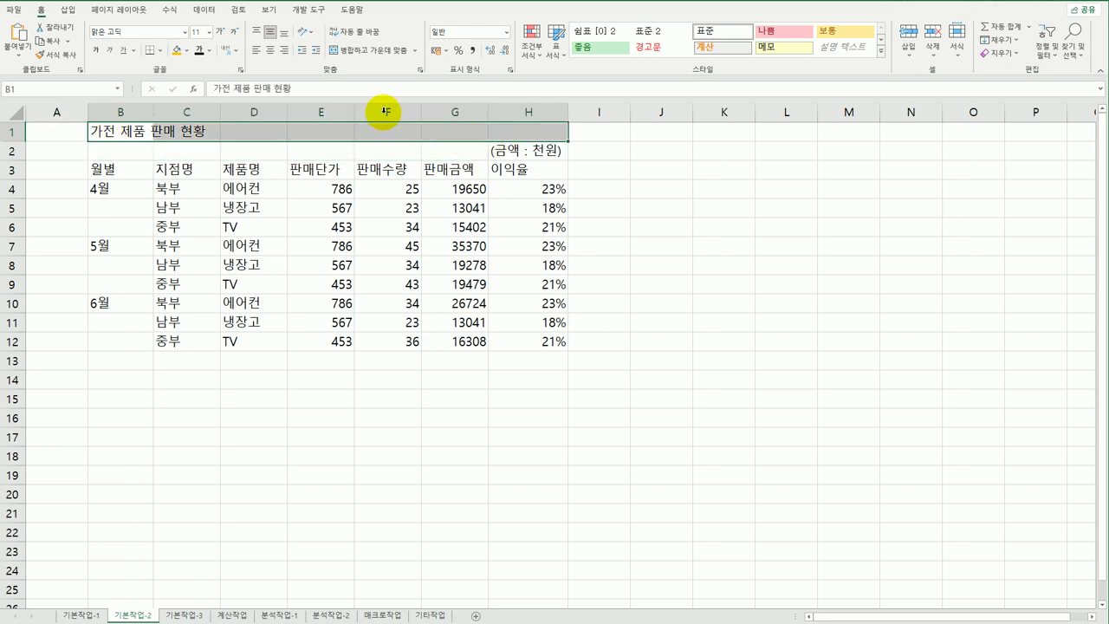
pyautogui.click(354, 62)
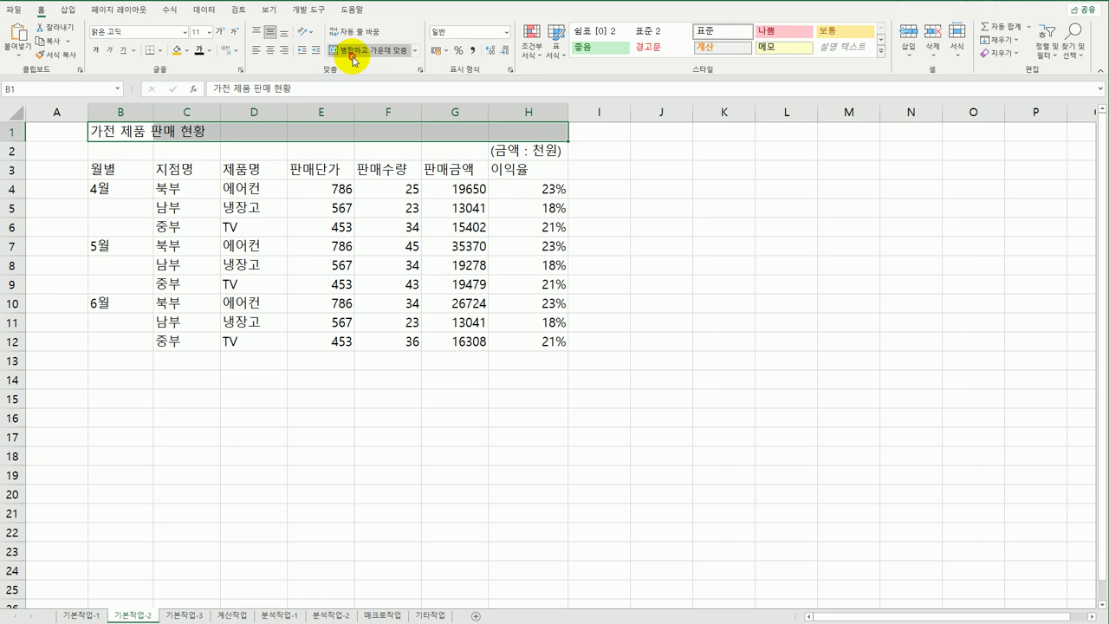
# Set the title's font size to 20 and its font color to the standard purple.
pyautogui.click(209, 32)
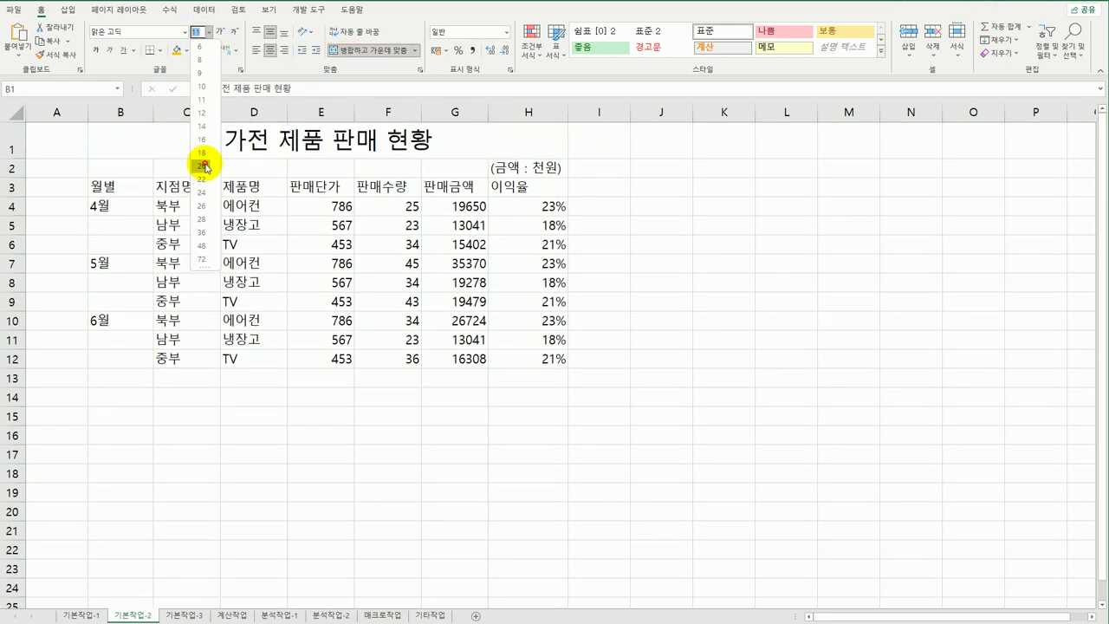
pyautogui.click(203, 164)
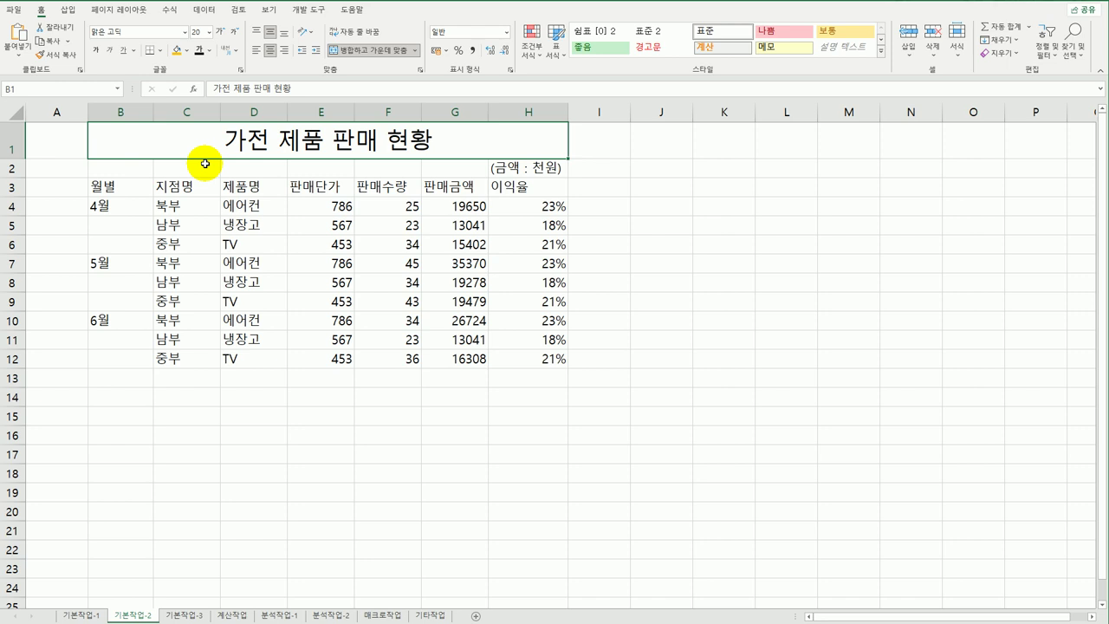
pyautogui.click(209, 51)
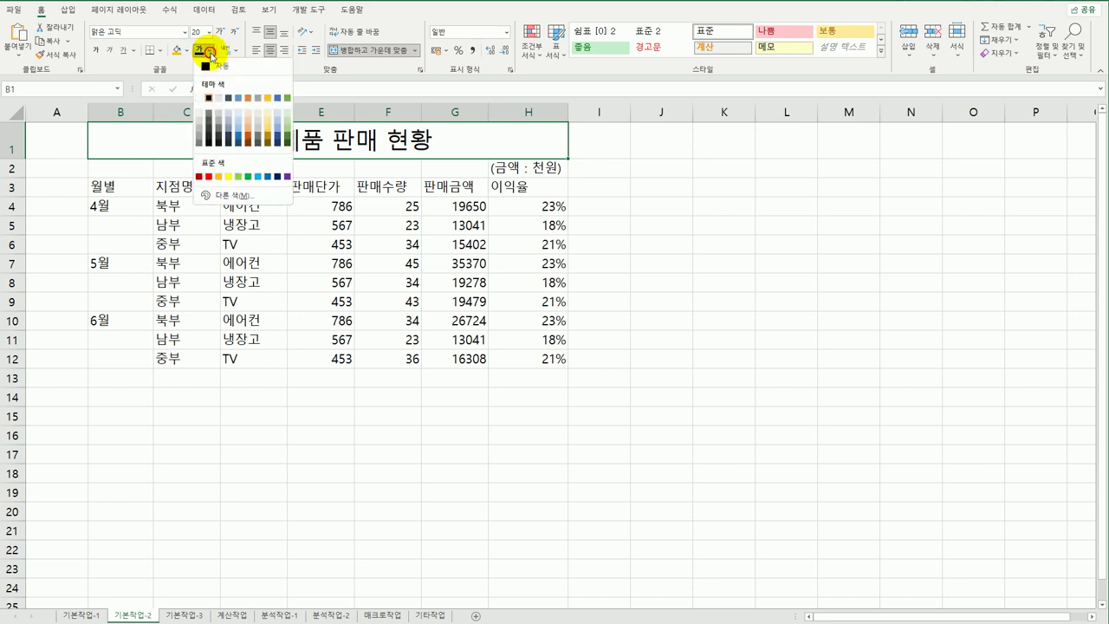
pyautogui.click(287, 177)
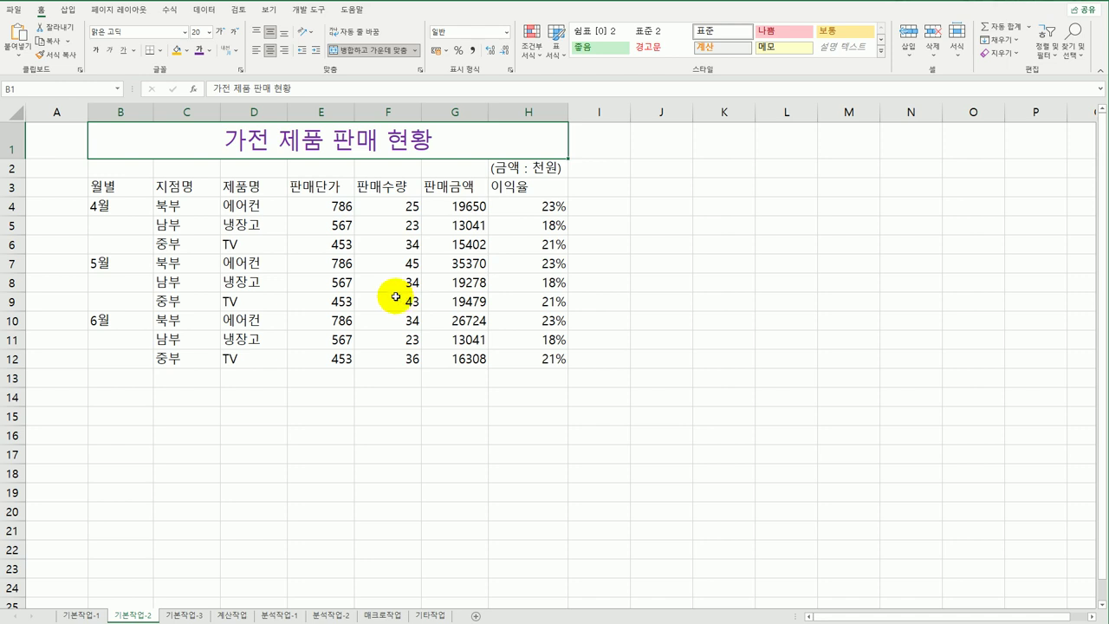
# Merge and center the month cells B4:B6, B7:B9 and B10:B12 as separate blocks and make them bold.
pyautogui.moveTo(121, 213); pyautogui.dragTo(120, 244)
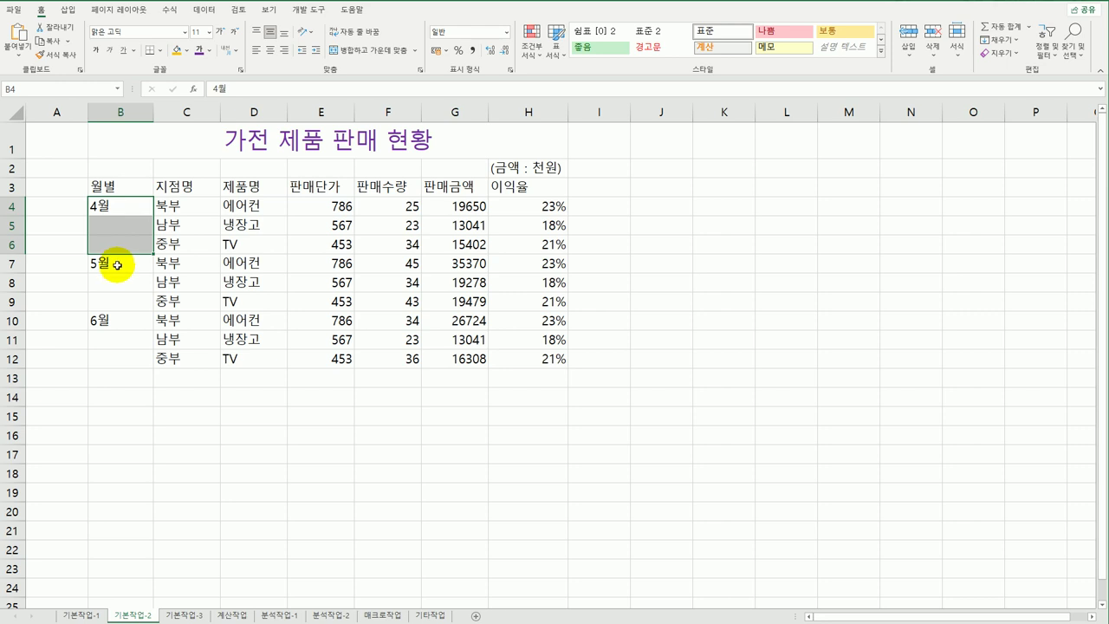
pyautogui.moveTo(112, 265); pyautogui.dragTo(113, 355)
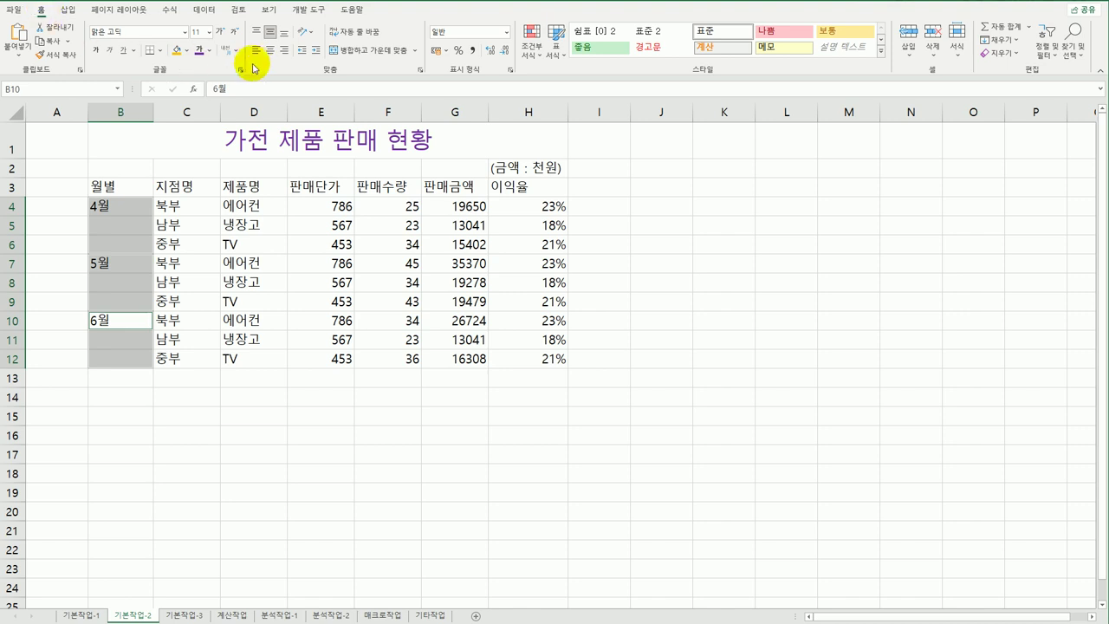
pyautogui.click(371, 54)
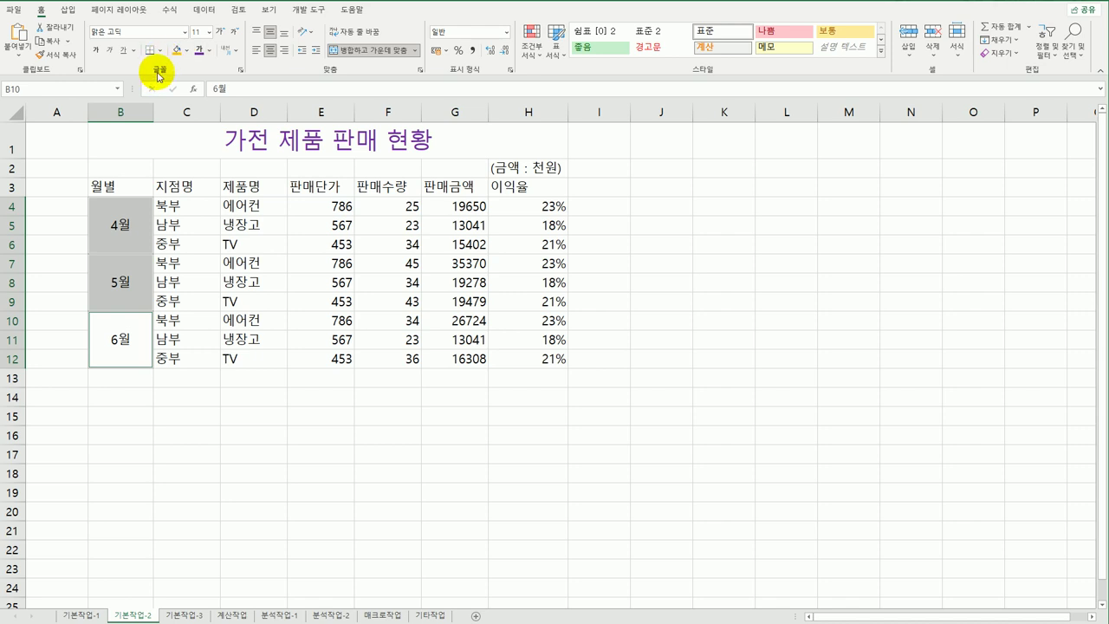
pyautogui.click(96, 52)
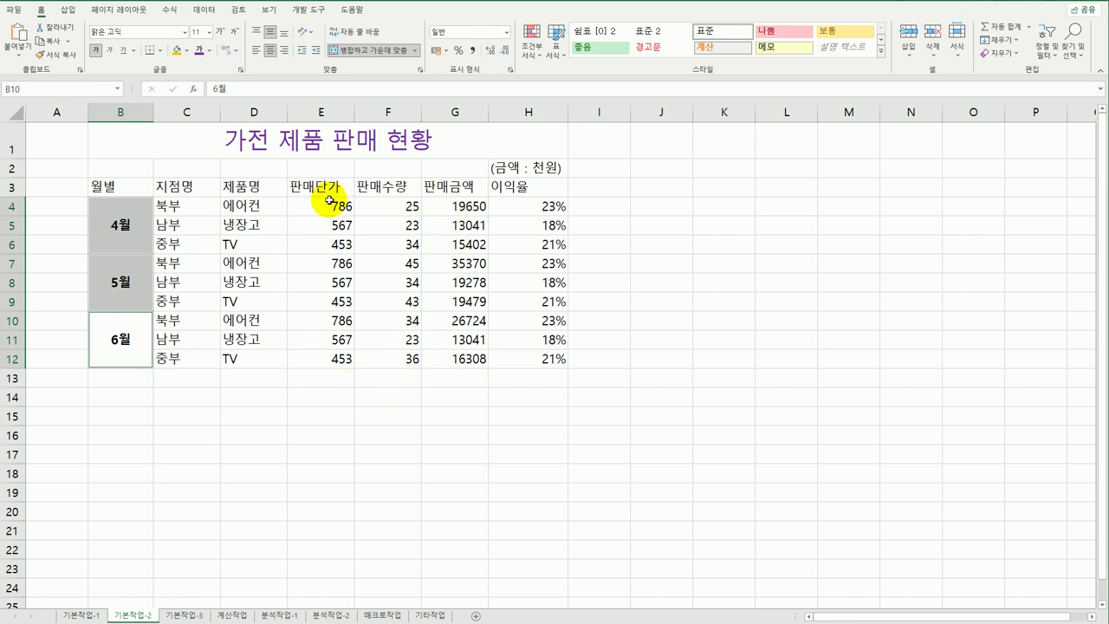
# Apply the custom number format #,##0"천원" to the 판매단가 and 판매금액 values in E4:E12 and G4:G12.
pyautogui.moveTo(329, 201); pyautogui.dragTo(323, 359)
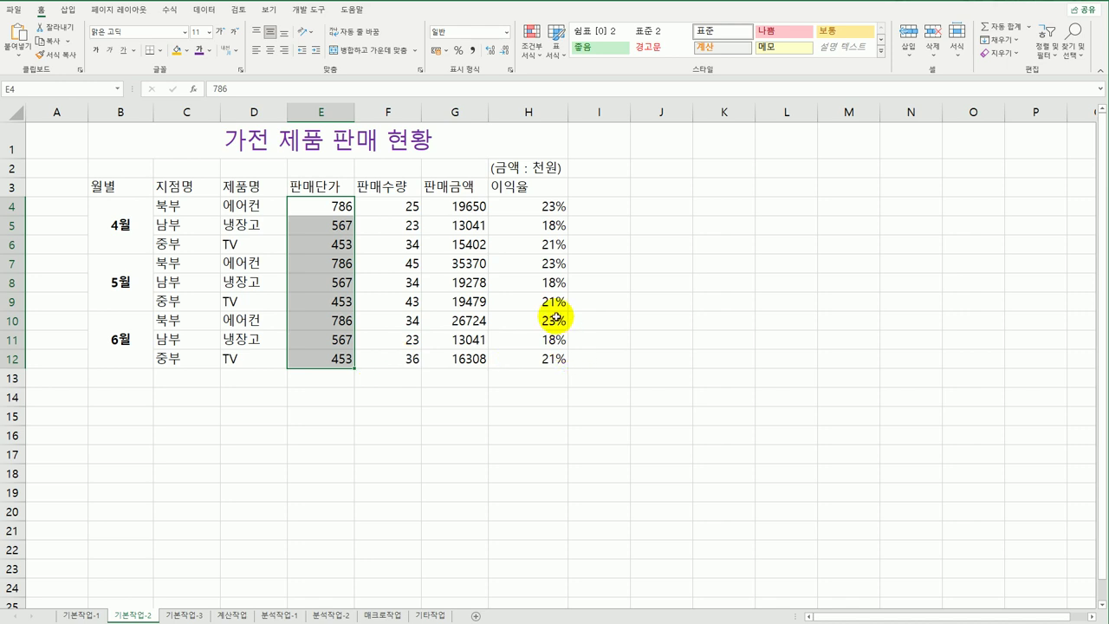
pyautogui.keyDown('ctrl'); pyautogui.moveTo(465, 208); pyautogui.dragTo(458, 355); pyautogui.keyUp('ctrl')
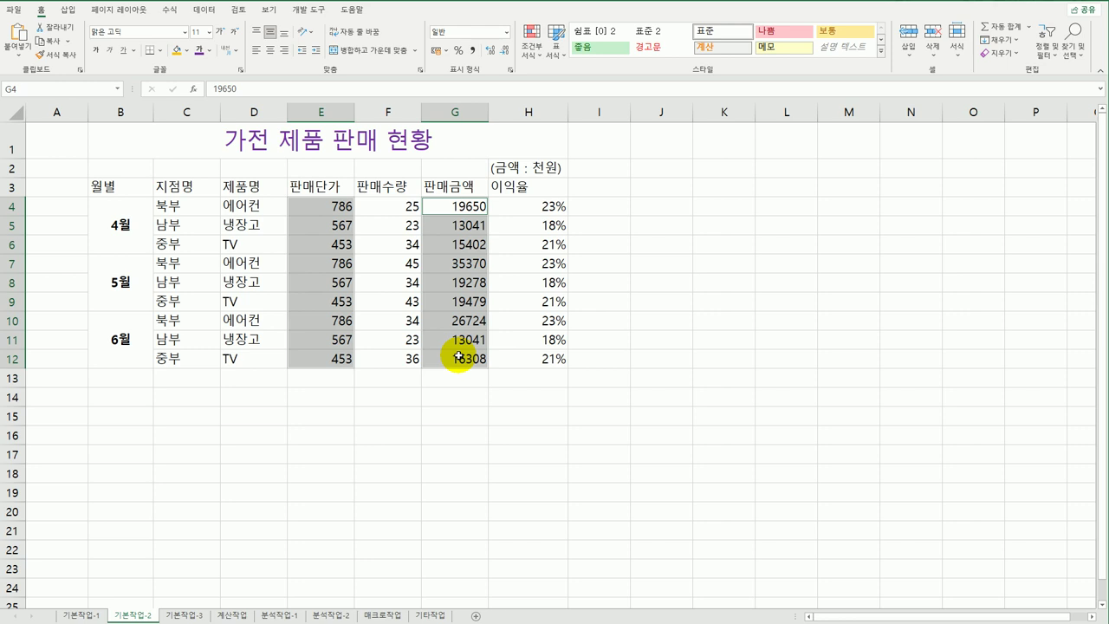
pyautogui.rightClick(448, 209)
pyautogui.click(555, 469)
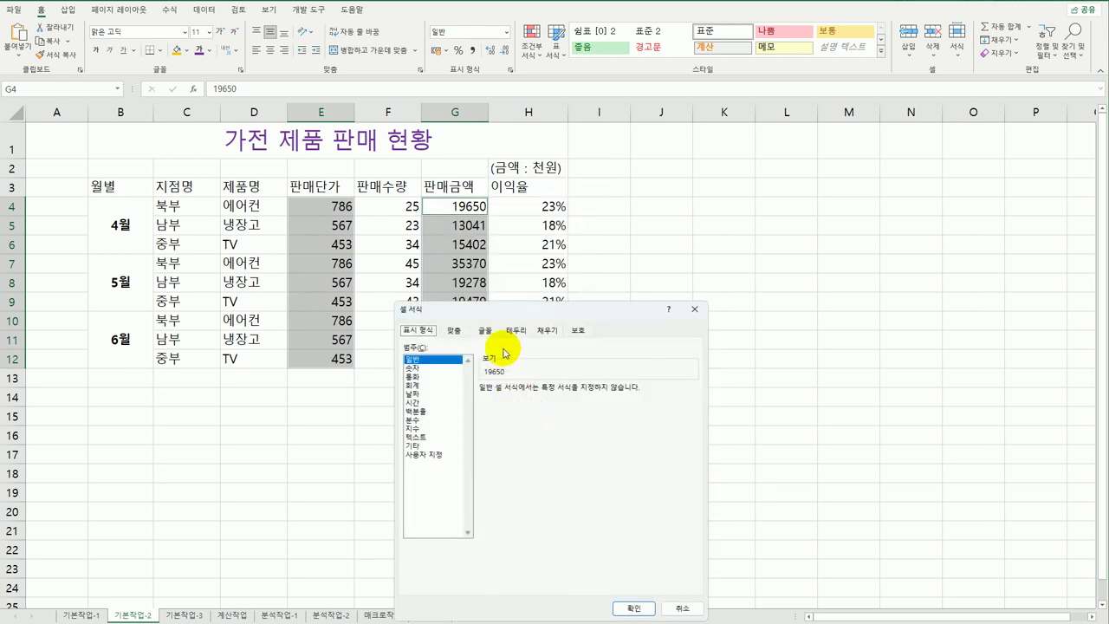
pyautogui.moveTo(503, 307); pyautogui.dragTo(700, 146)
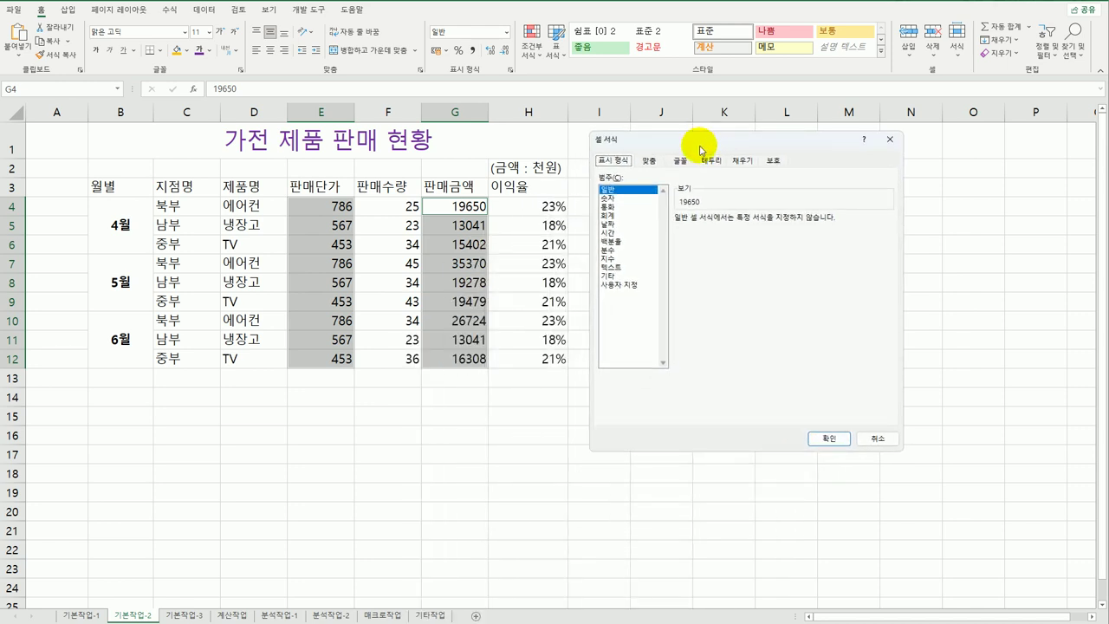
pyautogui.click(632, 286)
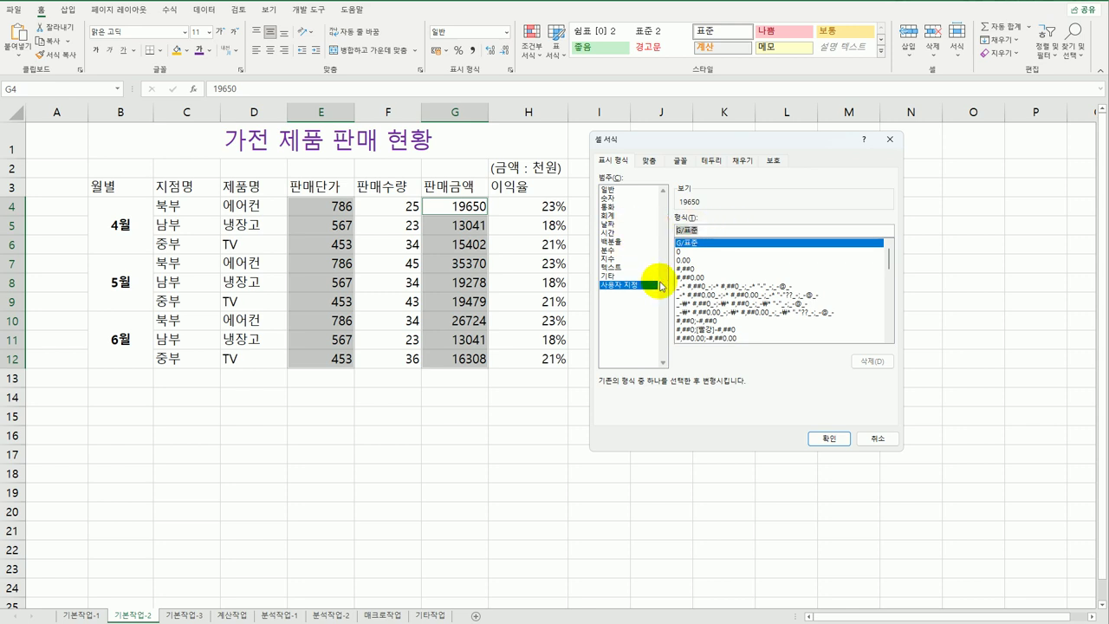
pyautogui.write('#,##')
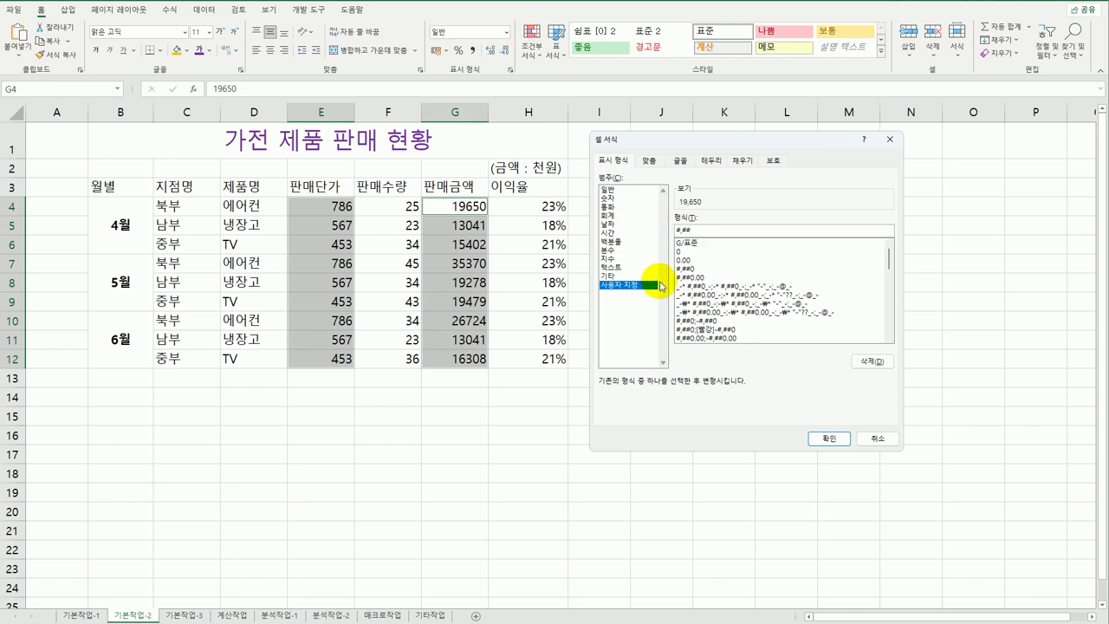
pyautogui.write('0"cjs')
pyautogui.press('BackSpace')
pyautogui.press('BackSpace')
pyautogui.press('BackSpace')
pyautogui.write('천원"')
pyautogui.click(693, 231)
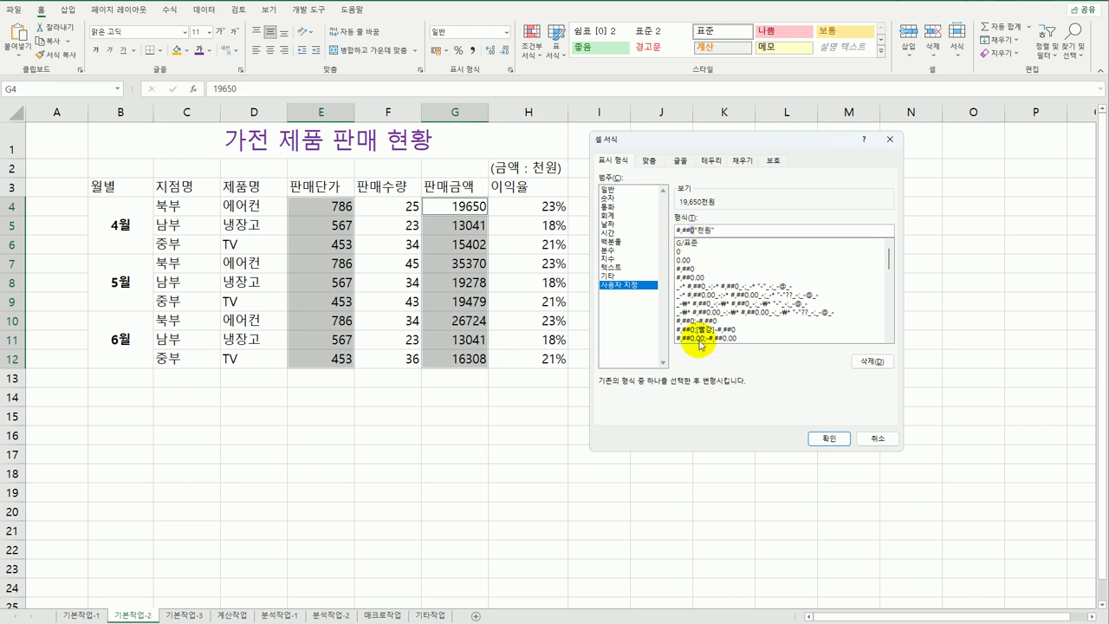
pyautogui.click(743, 231)
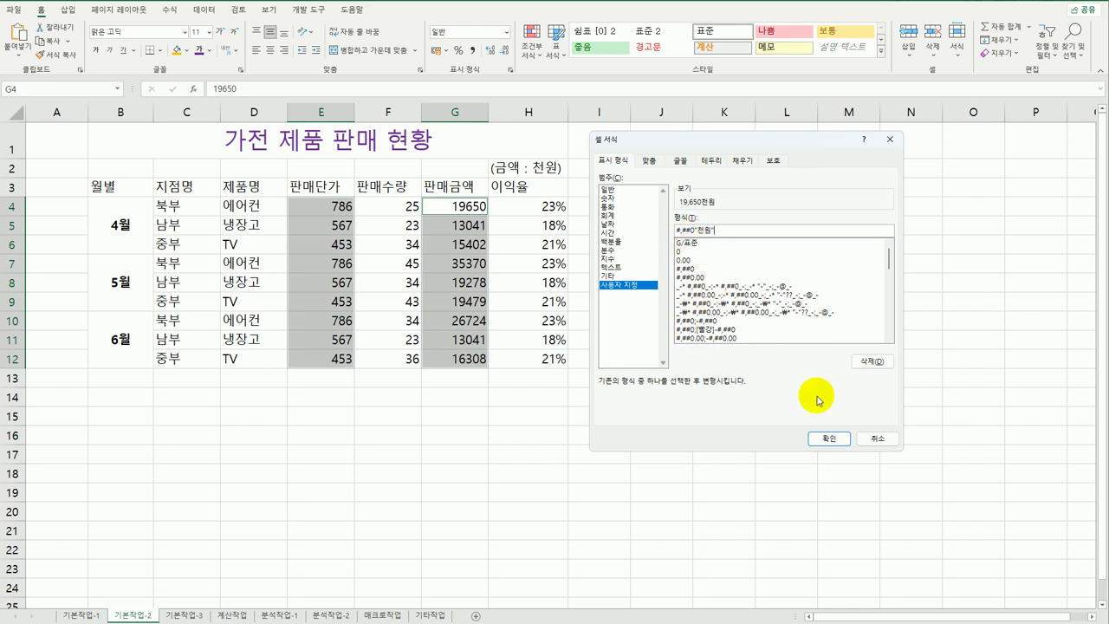
pyautogui.click(832, 438)
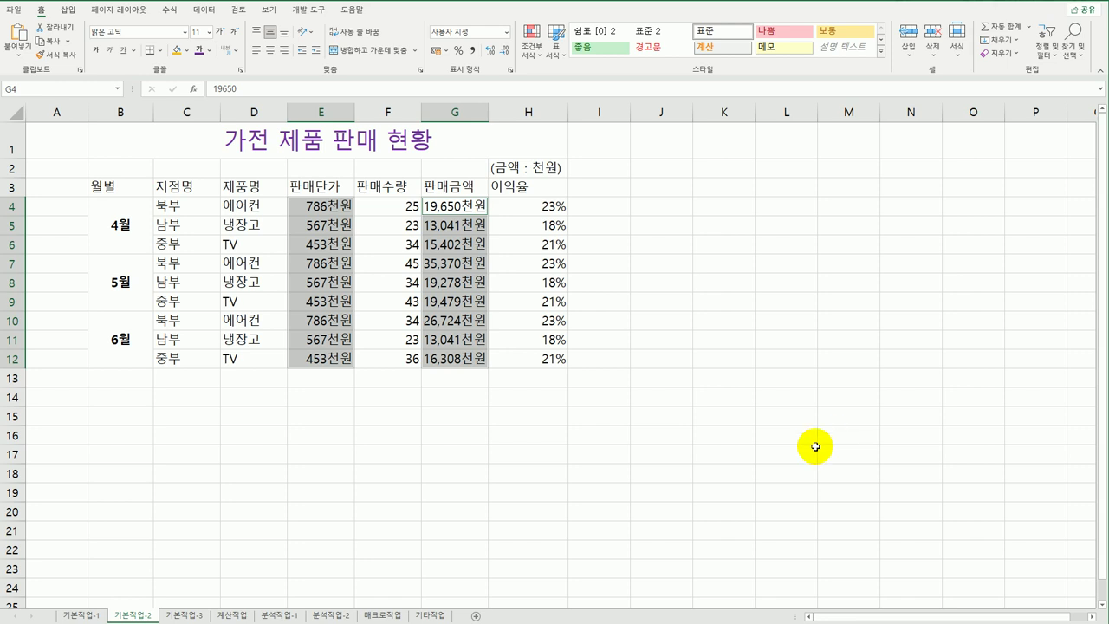
pyautogui.click(815, 447)
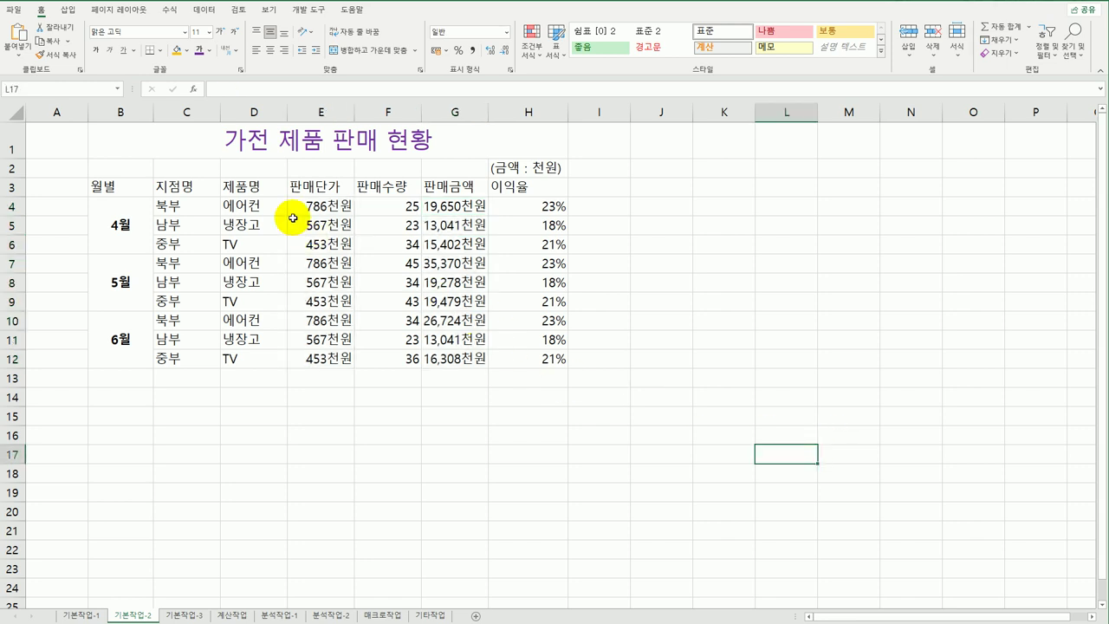
# Convert the heading 제품명 in D3 to the Hanja 製品名.
pyautogui.click(265, 188)
pyautogui.doubleClick(265, 189)
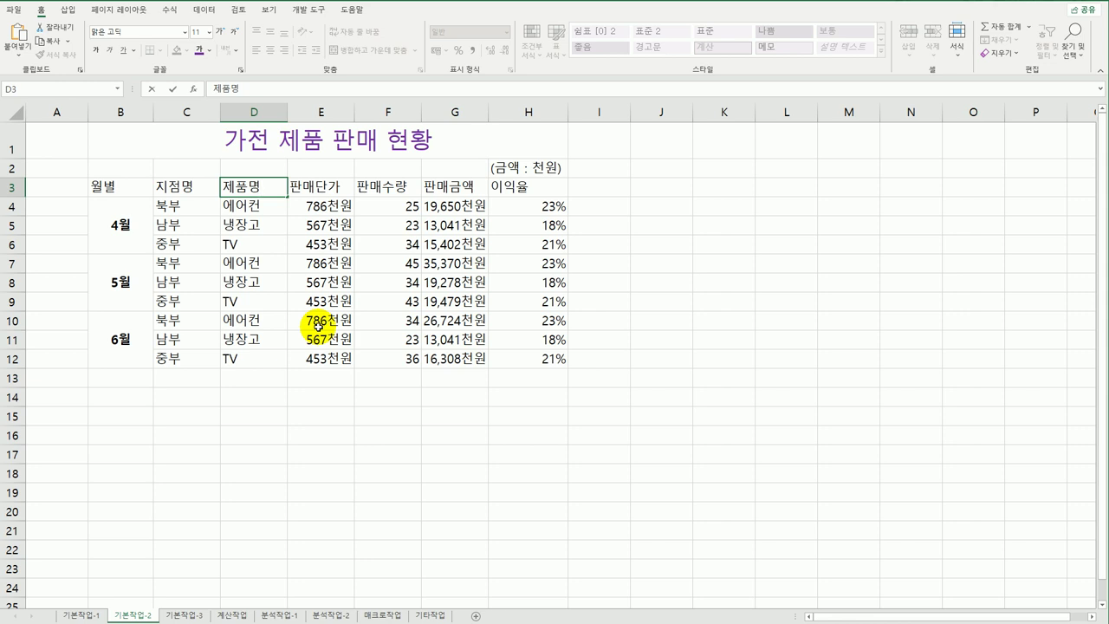
pyautogui.press('Hangul_Hanja')
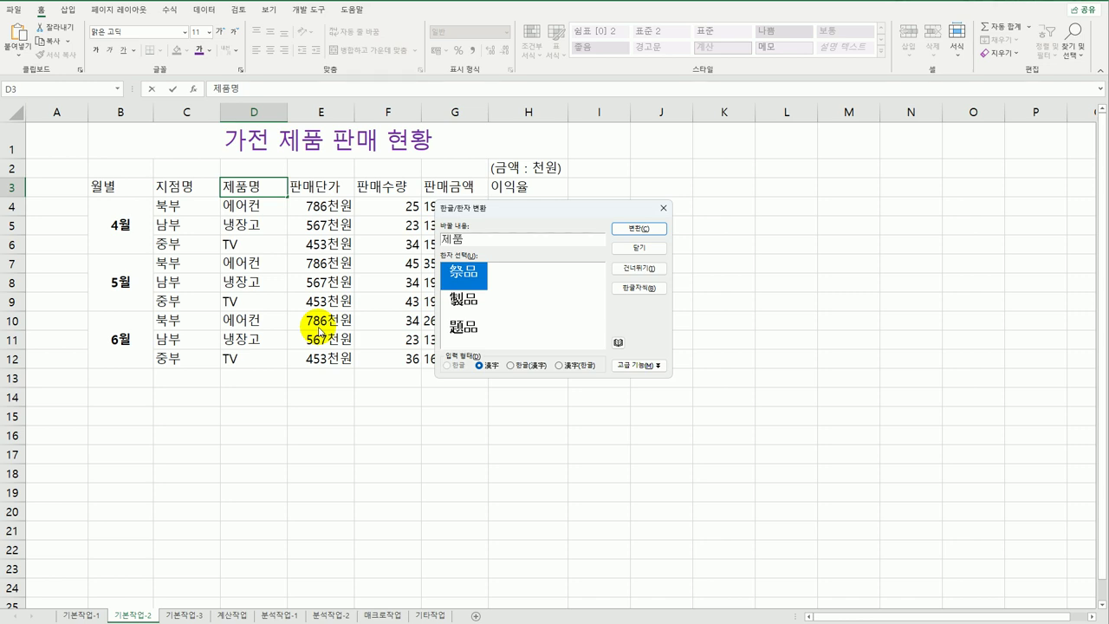
pyautogui.click(460, 302)
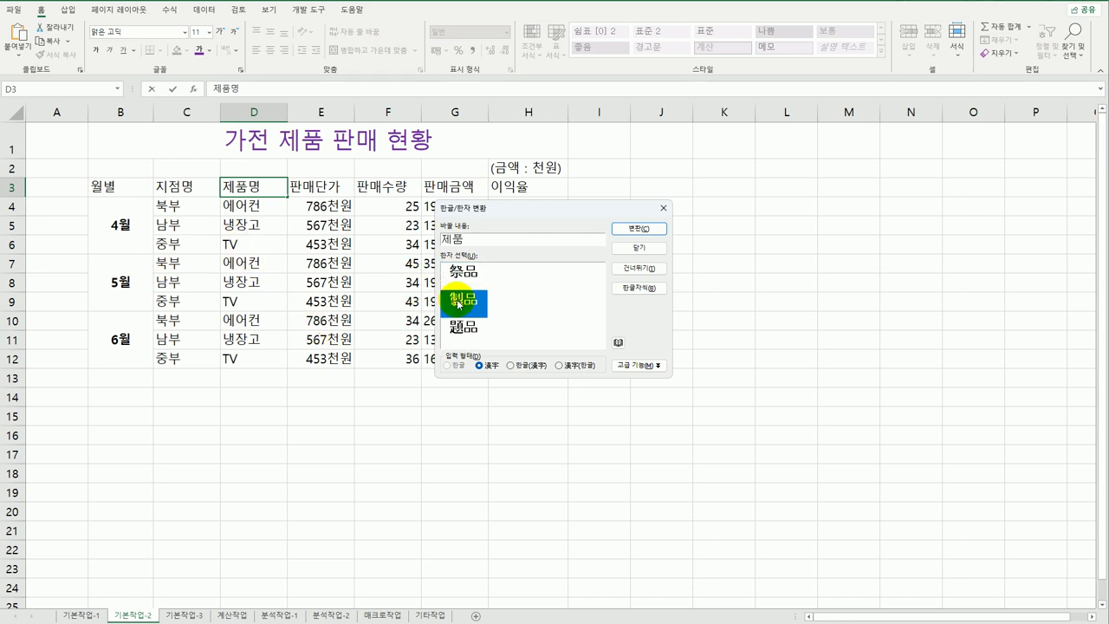
pyautogui.click(638, 229)
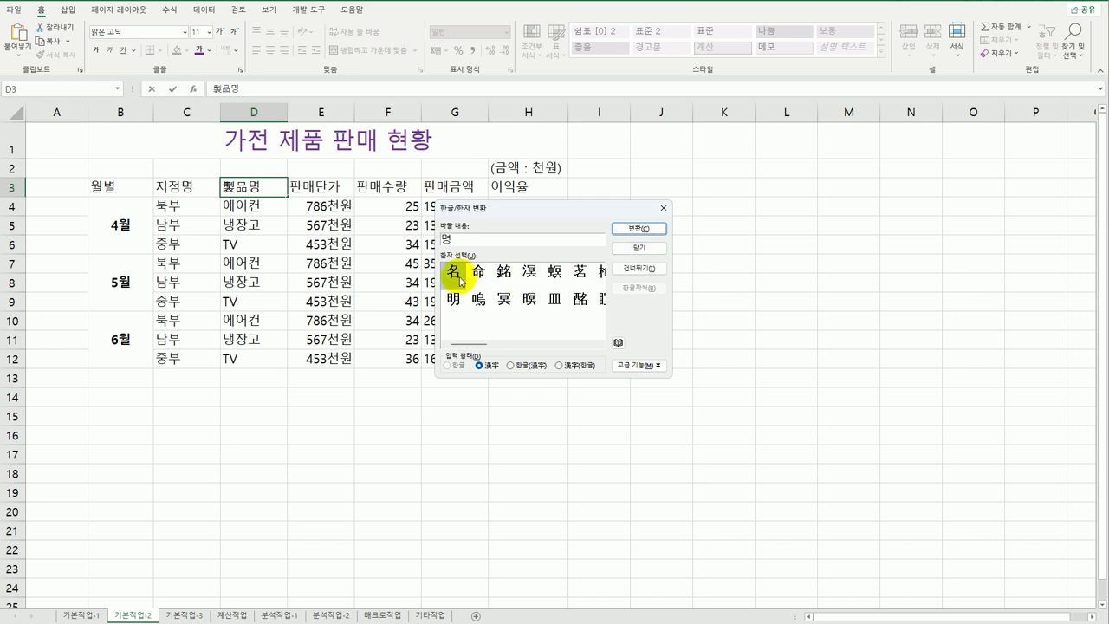
pyautogui.click(641, 229)
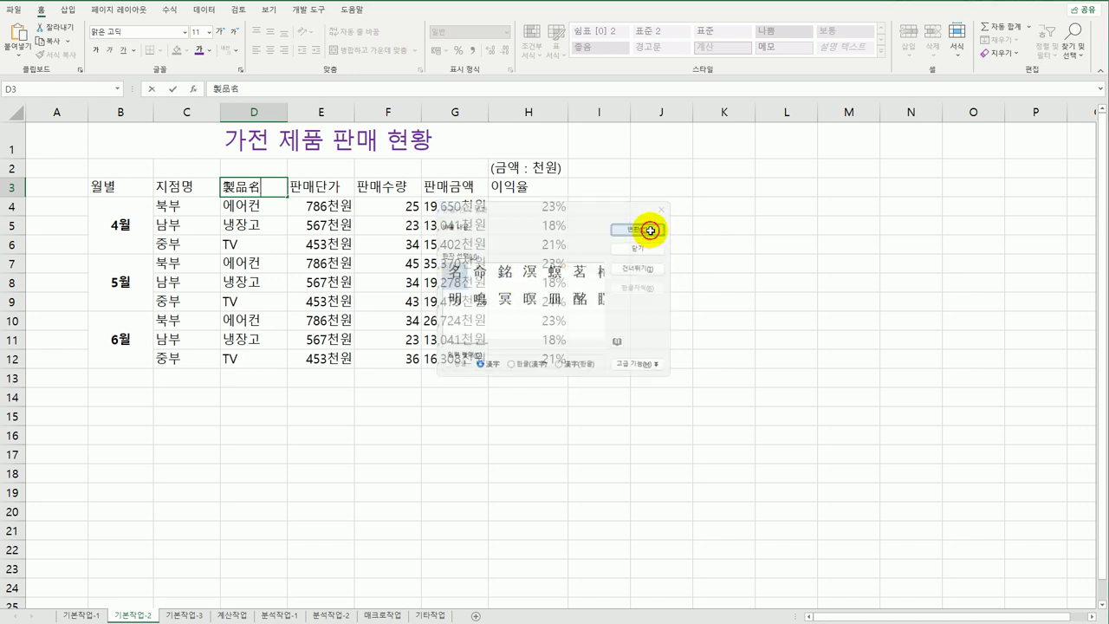
pyautogui.click(563, 431)
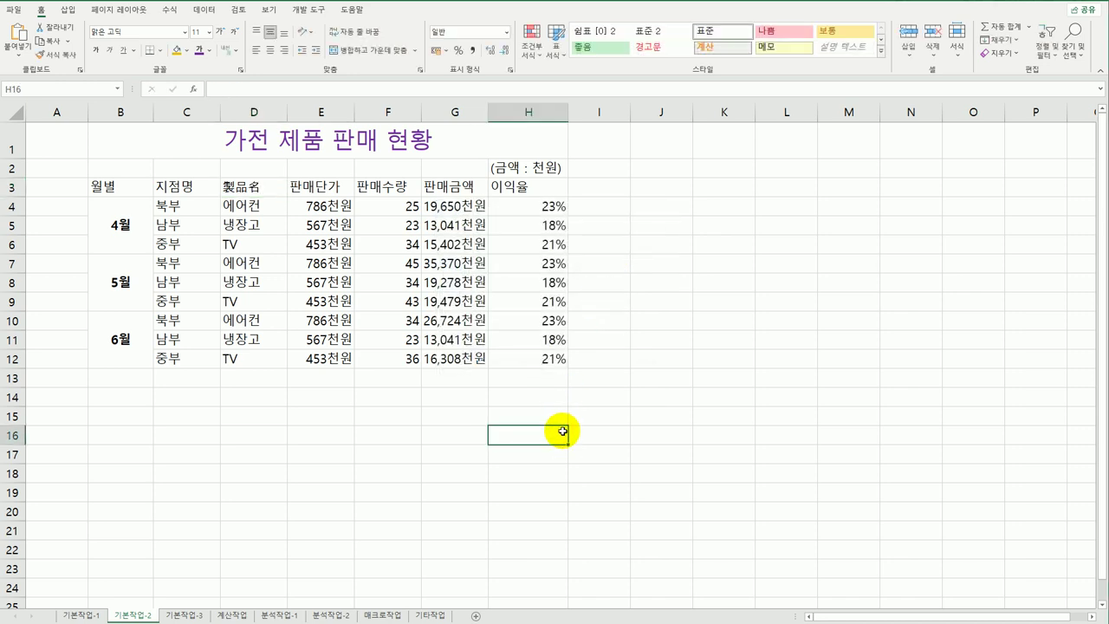
# Apply all borders (모든 테두리) to the table range B3:H12.
pyautogui.moveTo(108, 189); pyautogui.dragTo(523, 346)
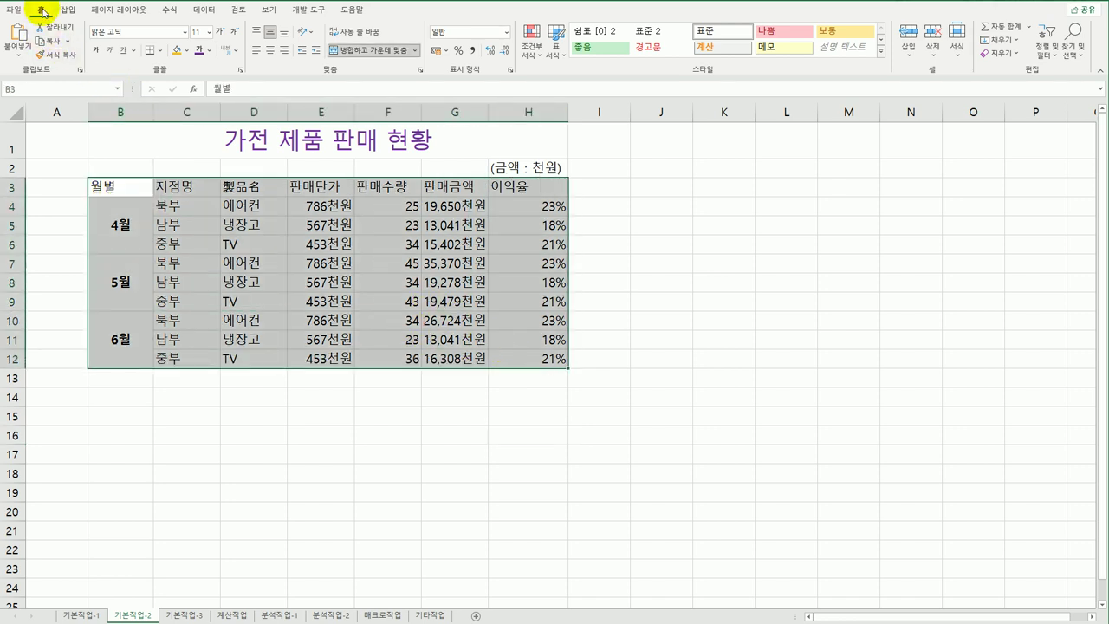
pyautogui.click(159, 50)
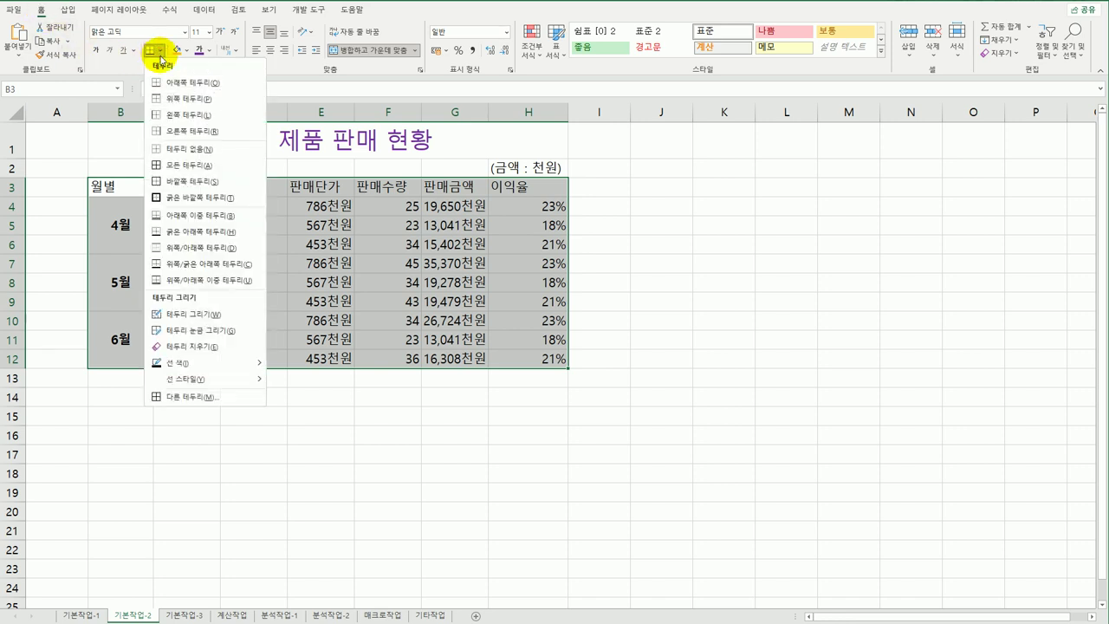
pyautogui.click(196, 167)
pyautogui.click(553, 361)
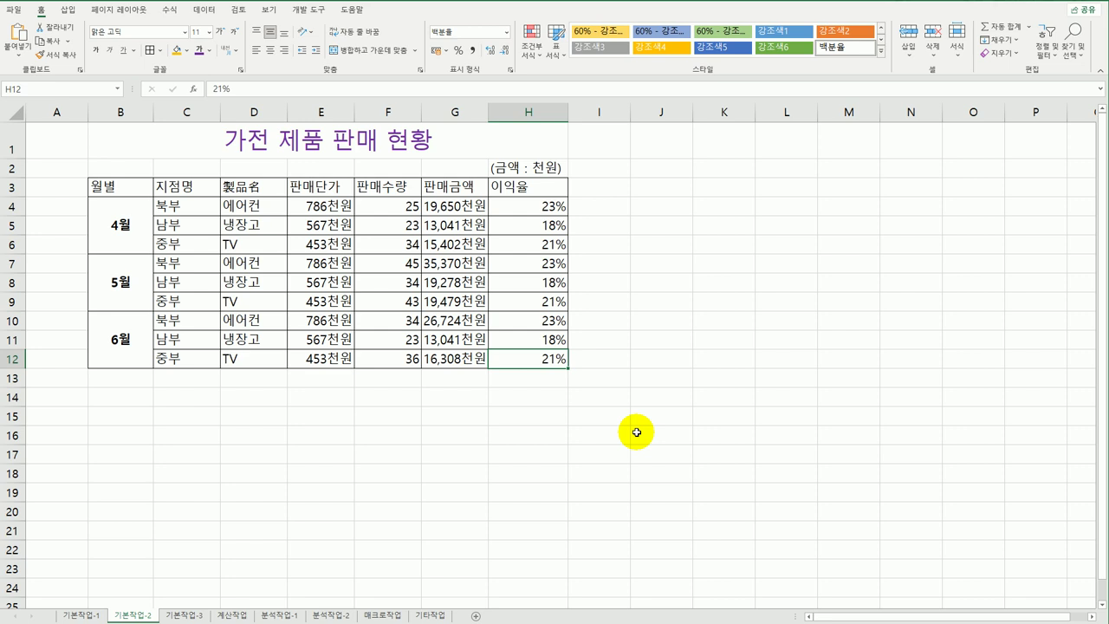
pyautogui.click(636, 432)
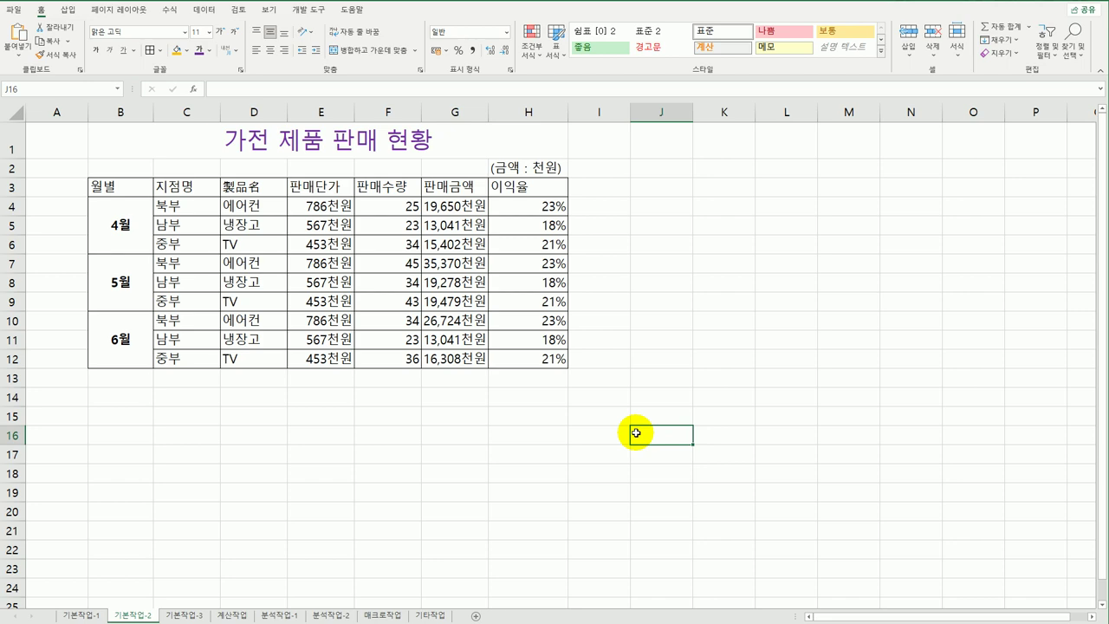
# On sheet 기본작업-3, copy the 부서명 heading and 영업부 value from A3:A4 into the criteria area A16:A17.
pyautogui.click(183, 616)
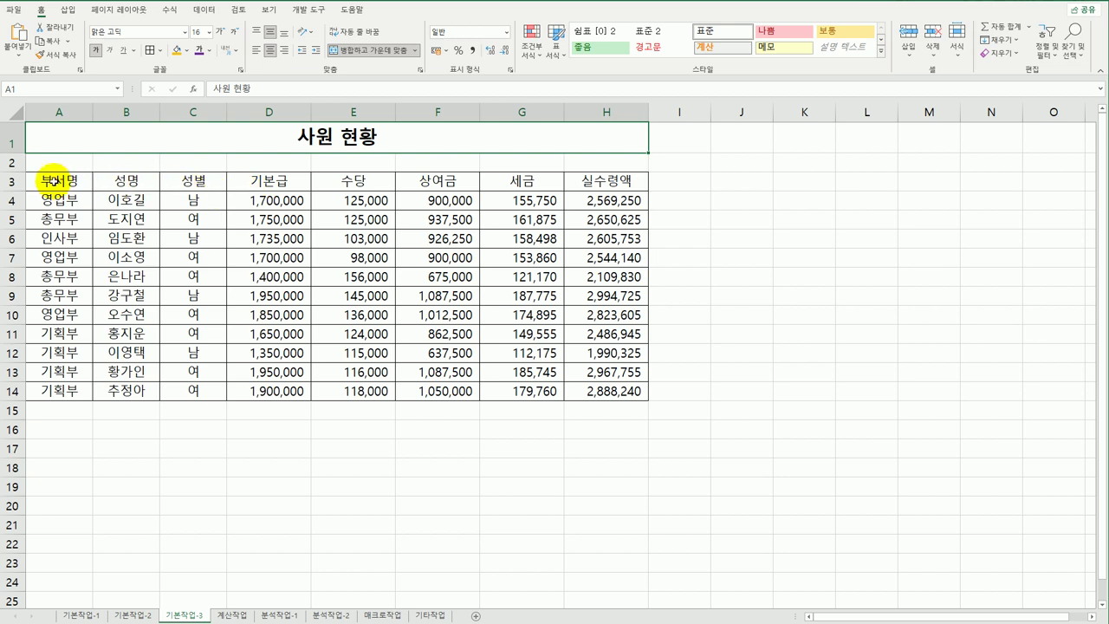
pyautogui.moveTo(55, 180); pyautogui.dragTo(52, 204)
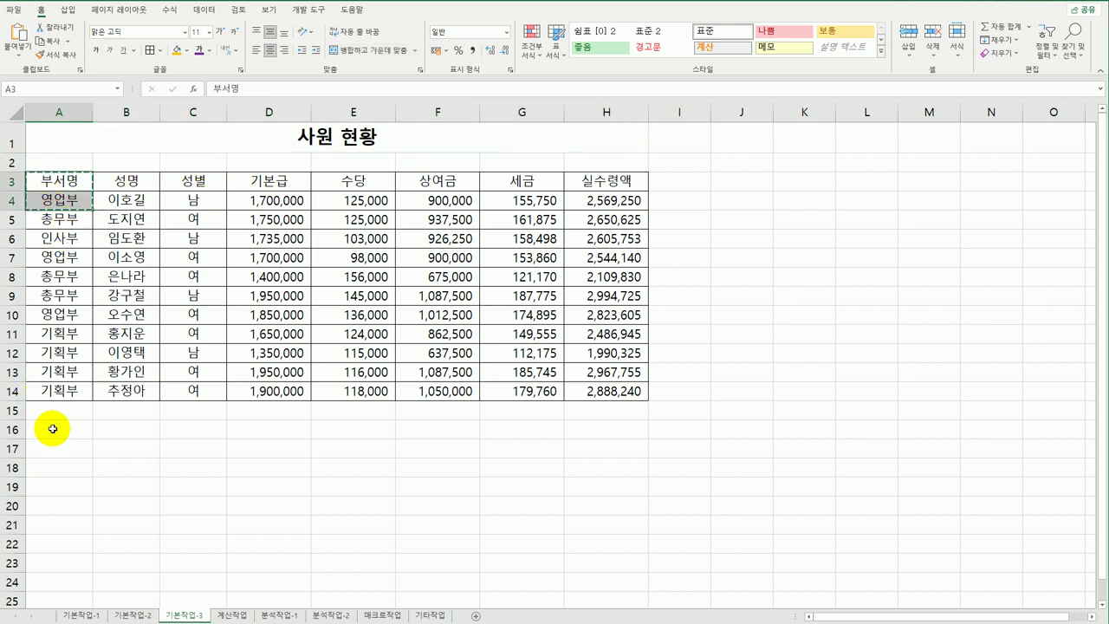
pyautogui.hotkey('ctrl', 'c')
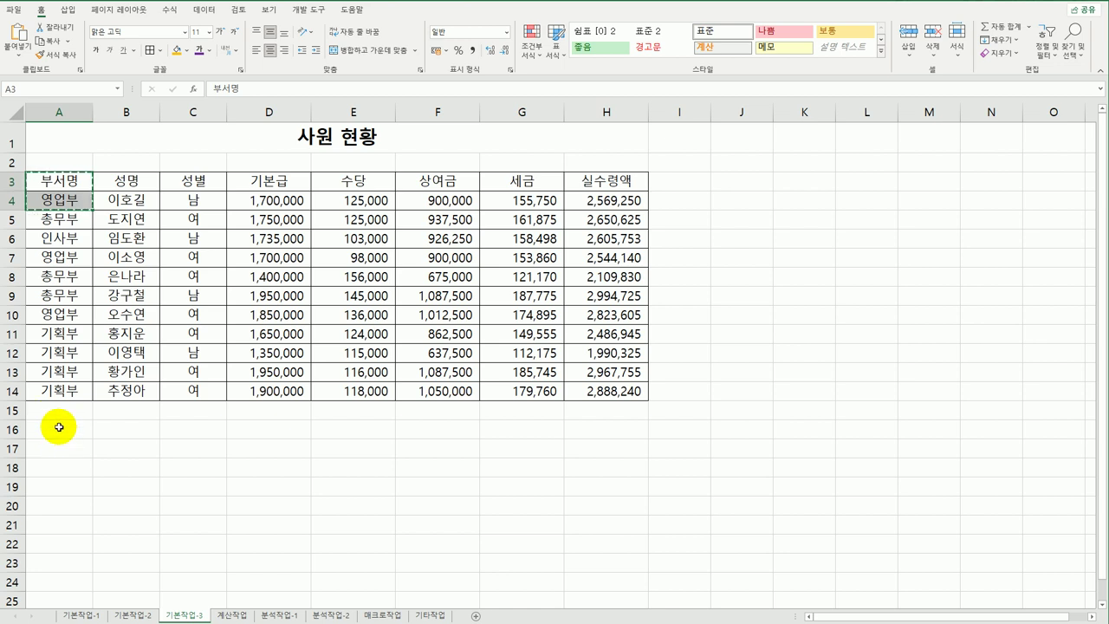
pyautogui.click(54, 427)
pyautogui.hotkey('ctrl', 'v')
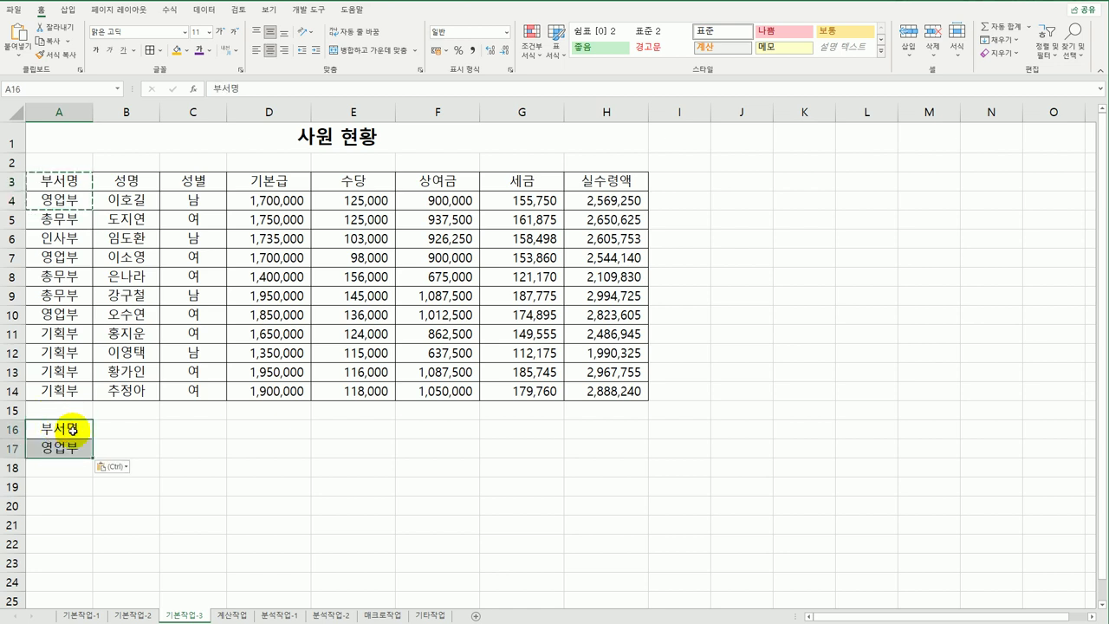
# Copy the 성별 heading and 남 from C3:C4 to B16, and move 남 down to B18 as an OR condition.
pyautogui.moveTo(216, 174); pyautogui.dragTo(202, 198)
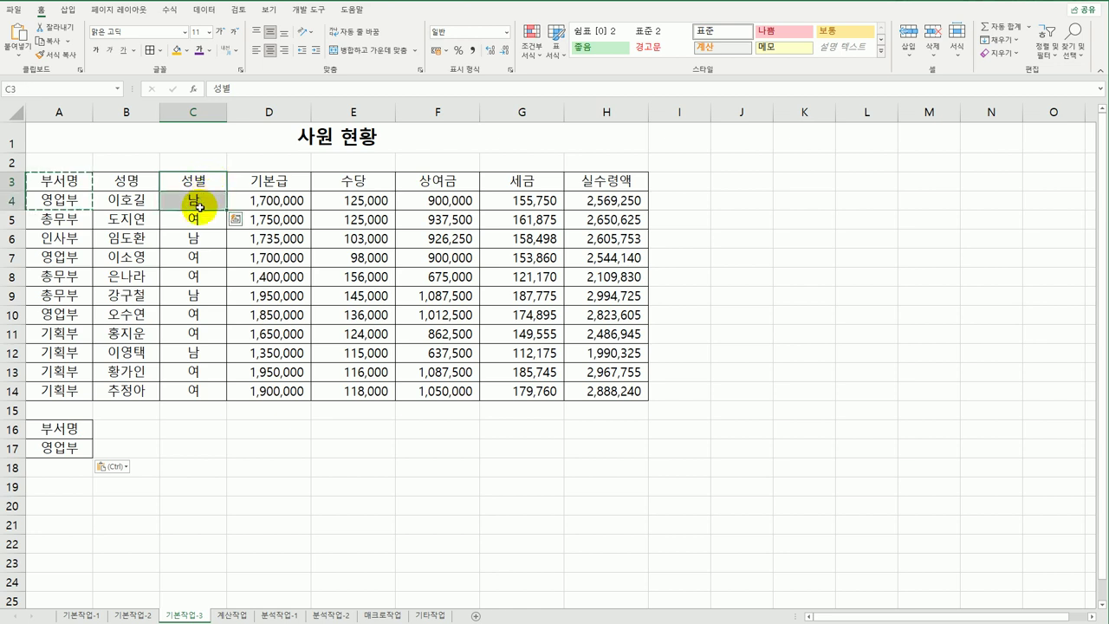
pyautogui.hotkey('ctrl', 'c')
pyautogui.click(128, 425)
pyautogui.hotkey('ctrl', 'v')
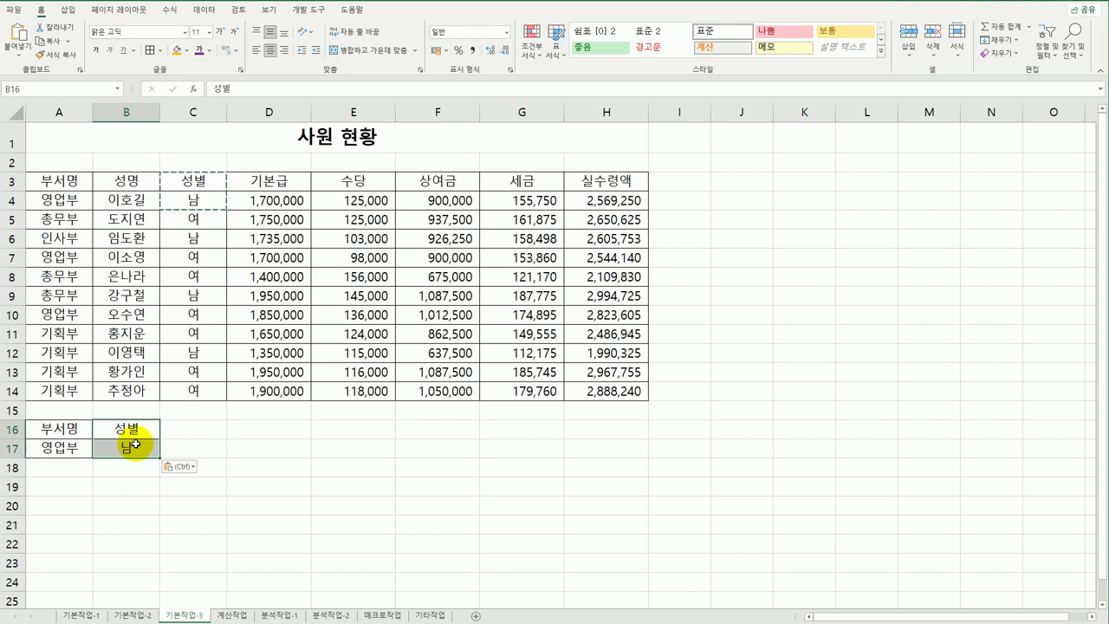
pyautogui.click(135, 446)
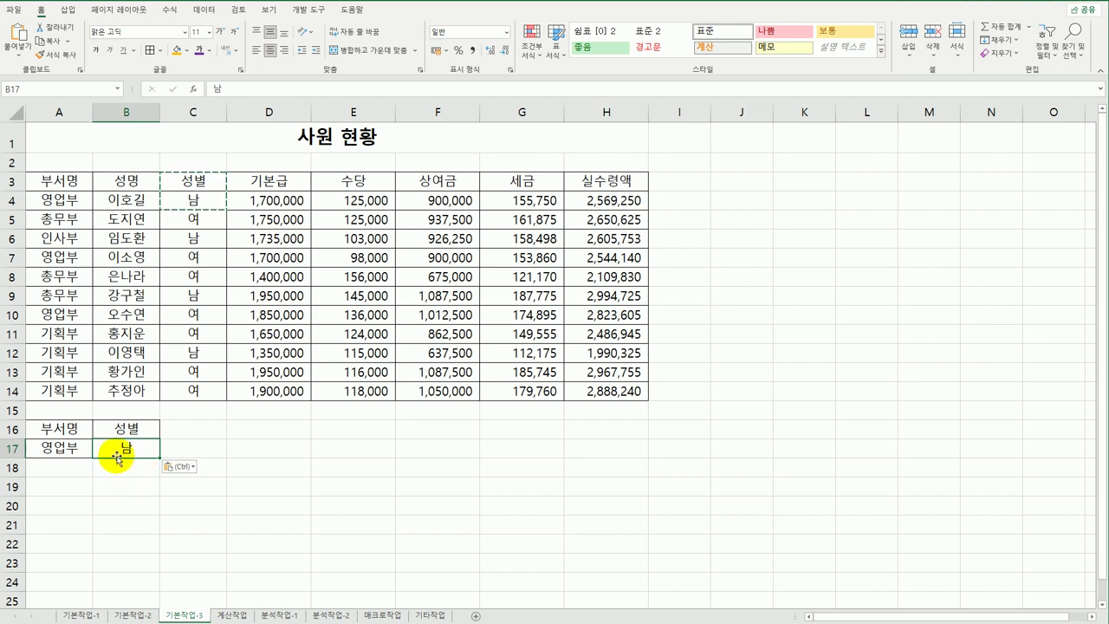
pyautogui.moveTo(112, 454)
pyautogui.mouseDown()
pyautogui.moveTo(81, 448)
pyautogui.moveTo(111, 450)
pyautogui.moveTo(111, 466)
pyautogui.mouseUp()
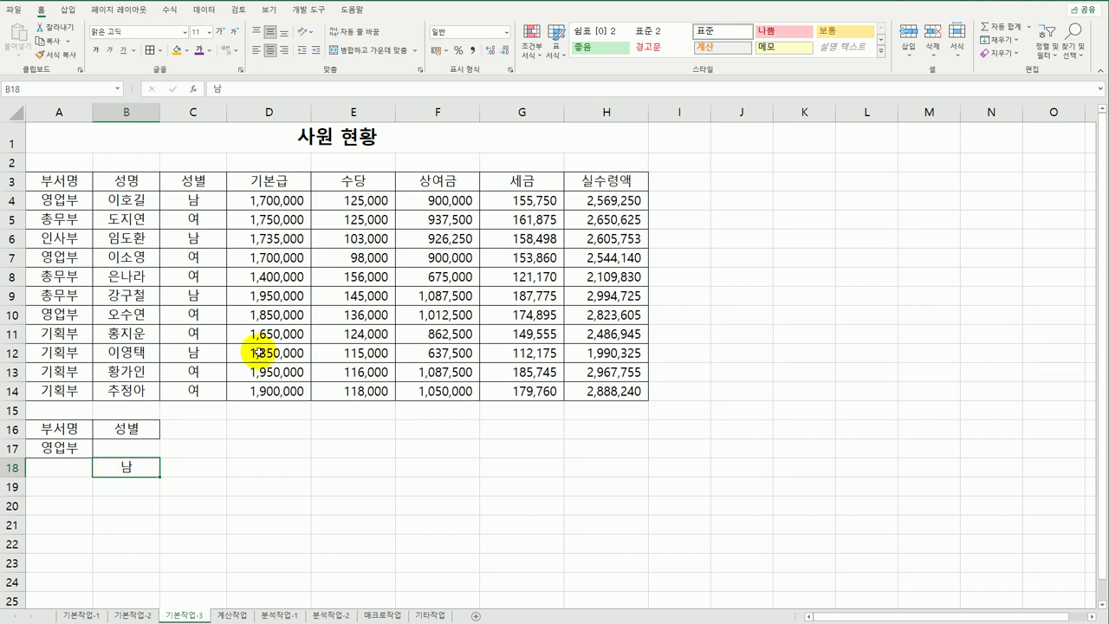
# Run an advanced filter on list A3:H14 with criteria range A16:B18, copying the results to another location starting at A20.
pyautogui.click(379, 294)
pyautogui.click(75, 183)
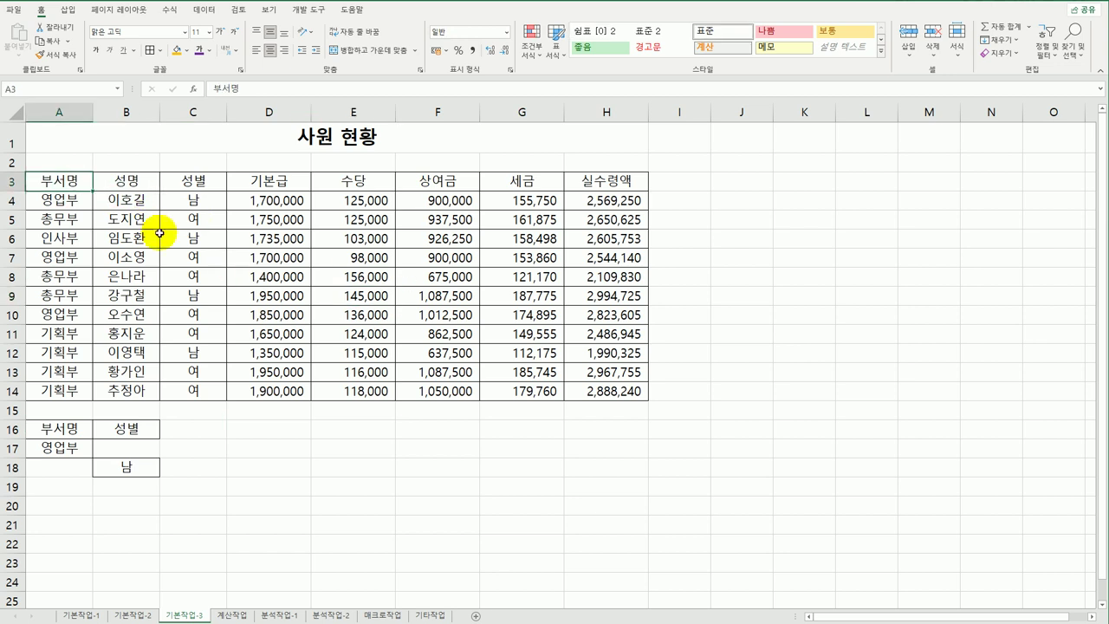
pyautogui.click(356, 317)
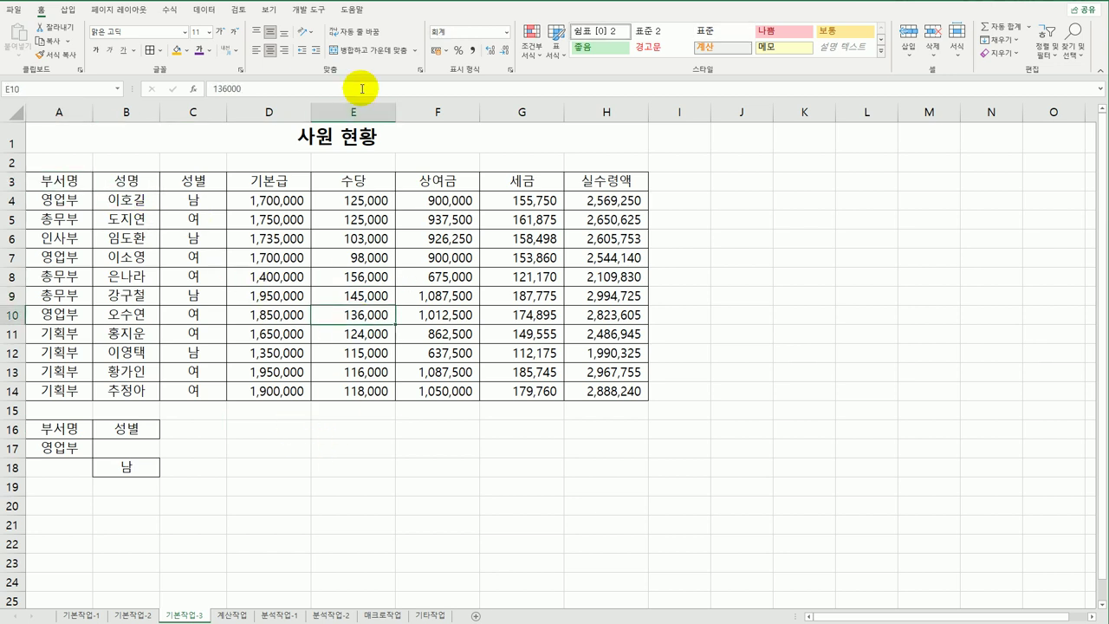
pyautogui.click(207, 12)
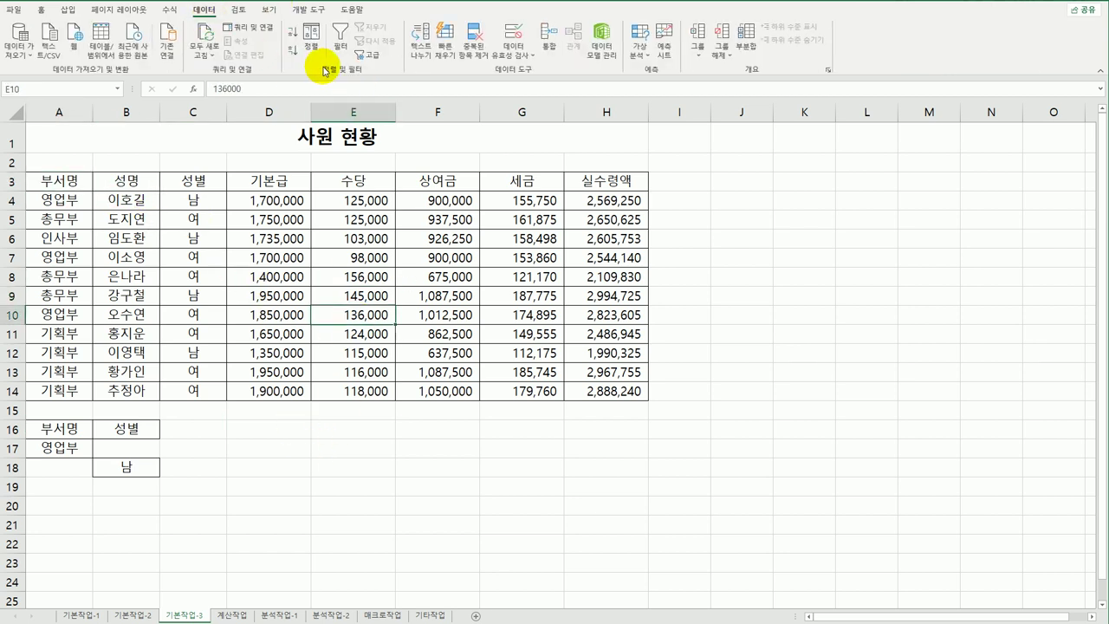
pyautogui.click(371, 54)
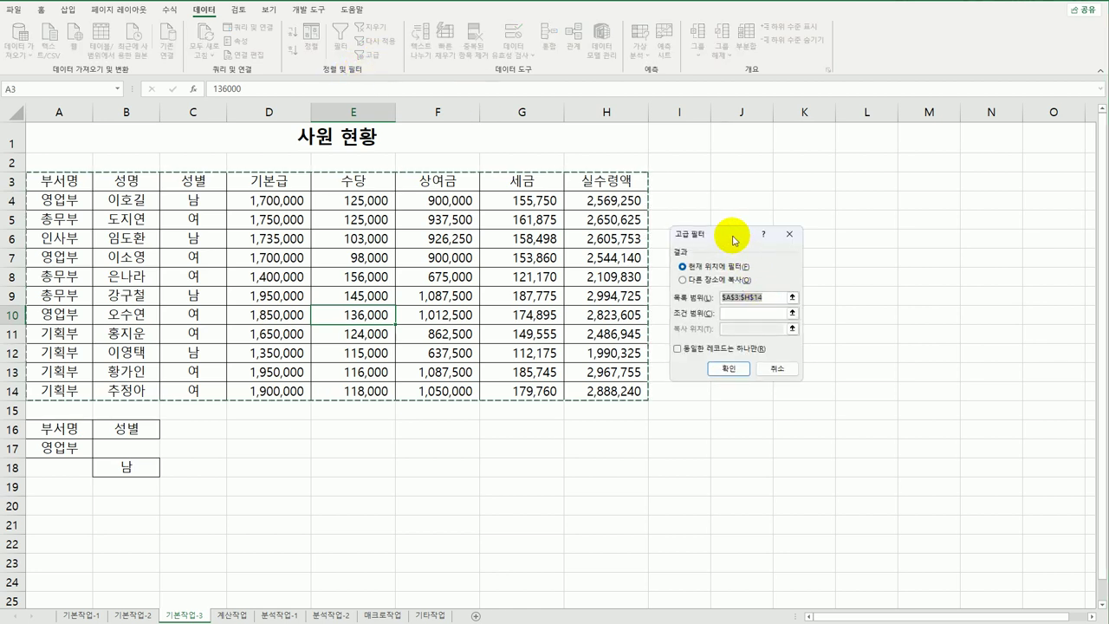
pyautogui.moveTo(732, 240); pyautogui.dragTo(753, 202)
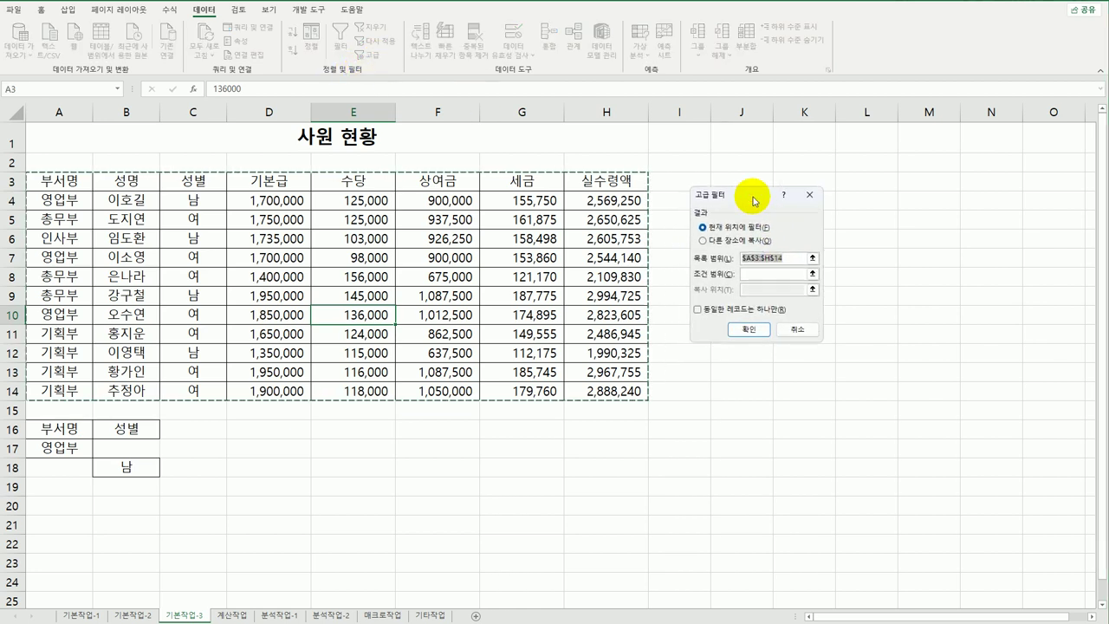
pyautogui.click(753, 273)
pyautogui.moveTo(66, 429); pyautogui.dragTo(143, 470)
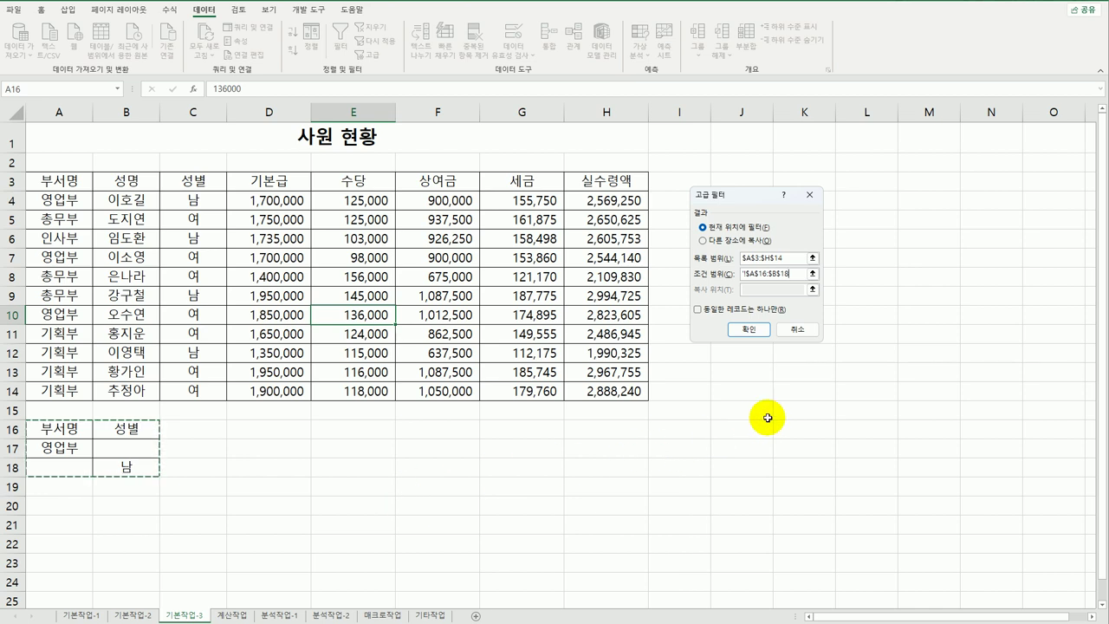
pyautogui.click(703, 240)
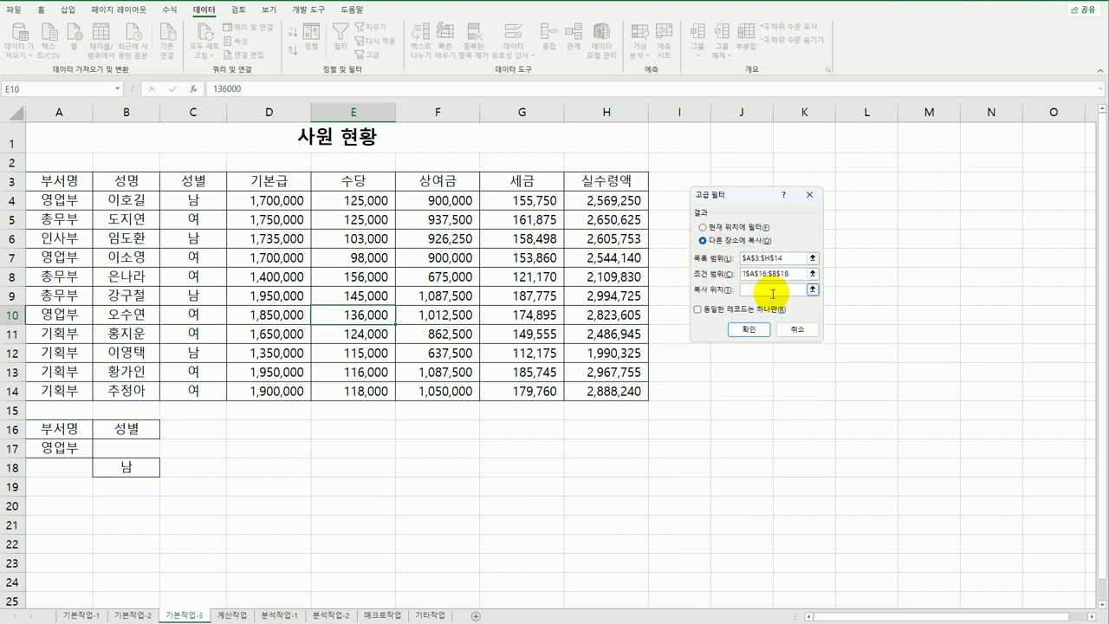
pyautogui.click(66, 515)
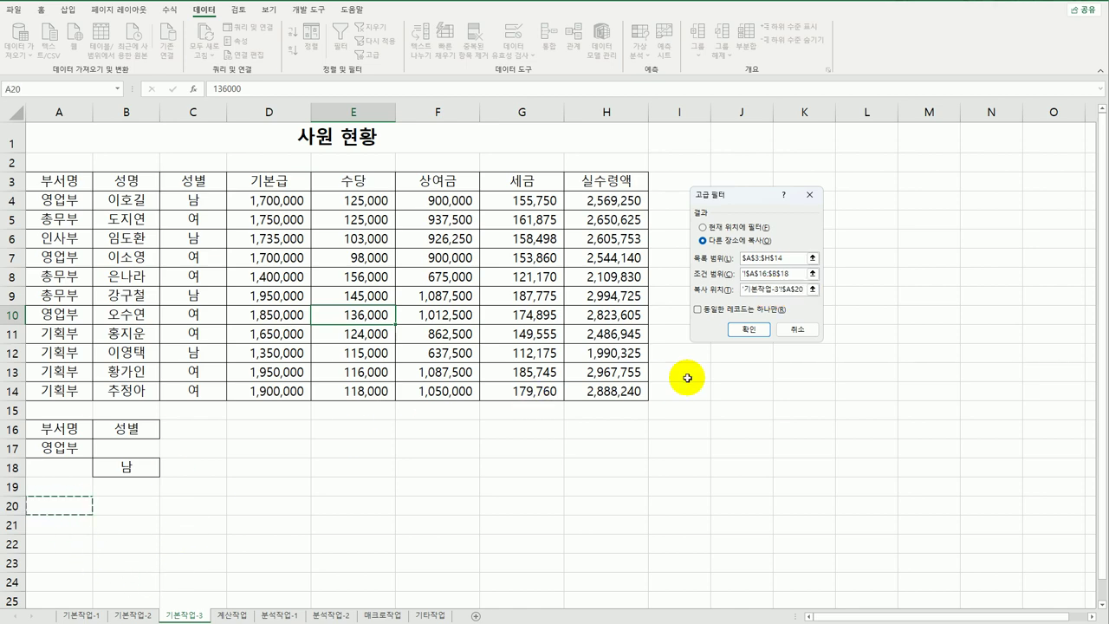
pyautogui.click(749, 330)
# Check the 부서명 and 성별 values in the filtered rows below A20 against the criteria.
pyautogui.scroll(-3, 567, 438)
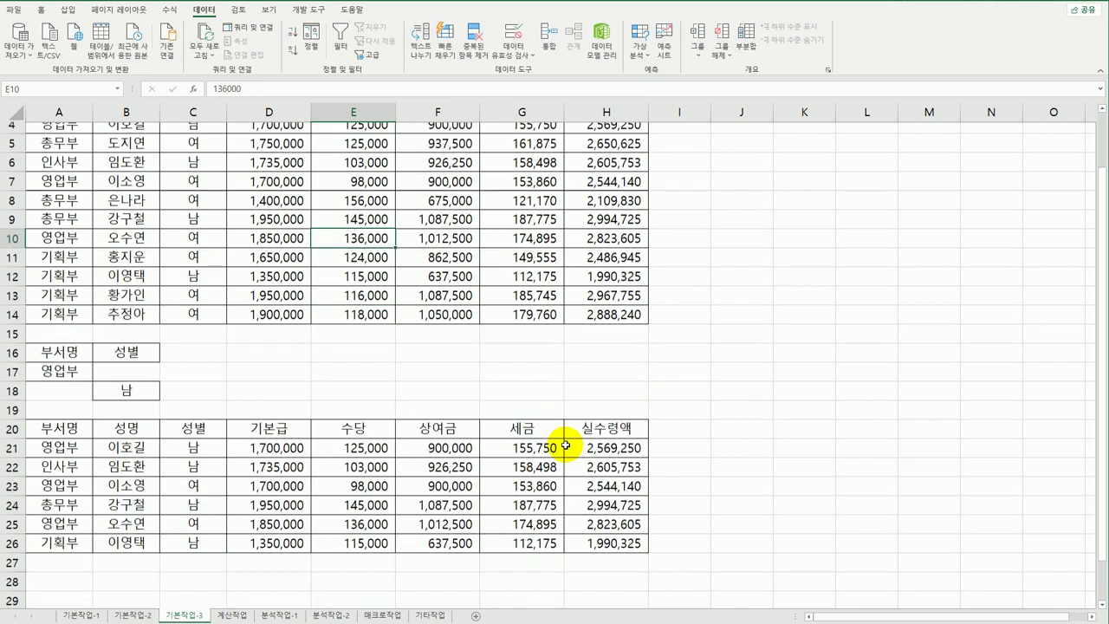
pyautogui.click(81, 348)
pyautogui.click(70, 359)
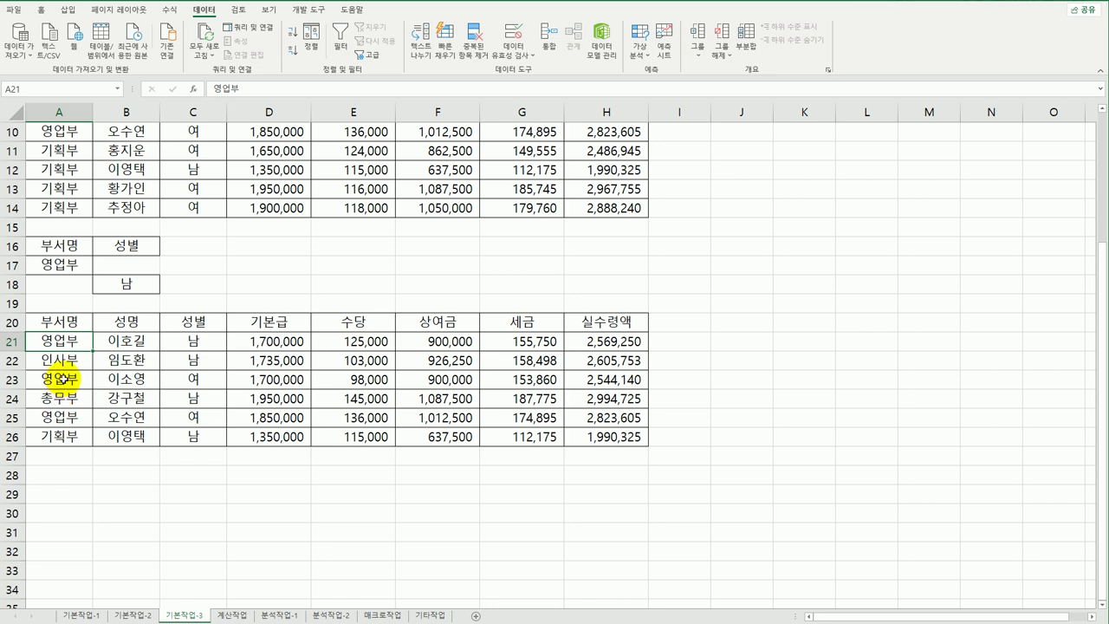
pyautogui.click(71, 398)
pyautogui.click(69, 418)
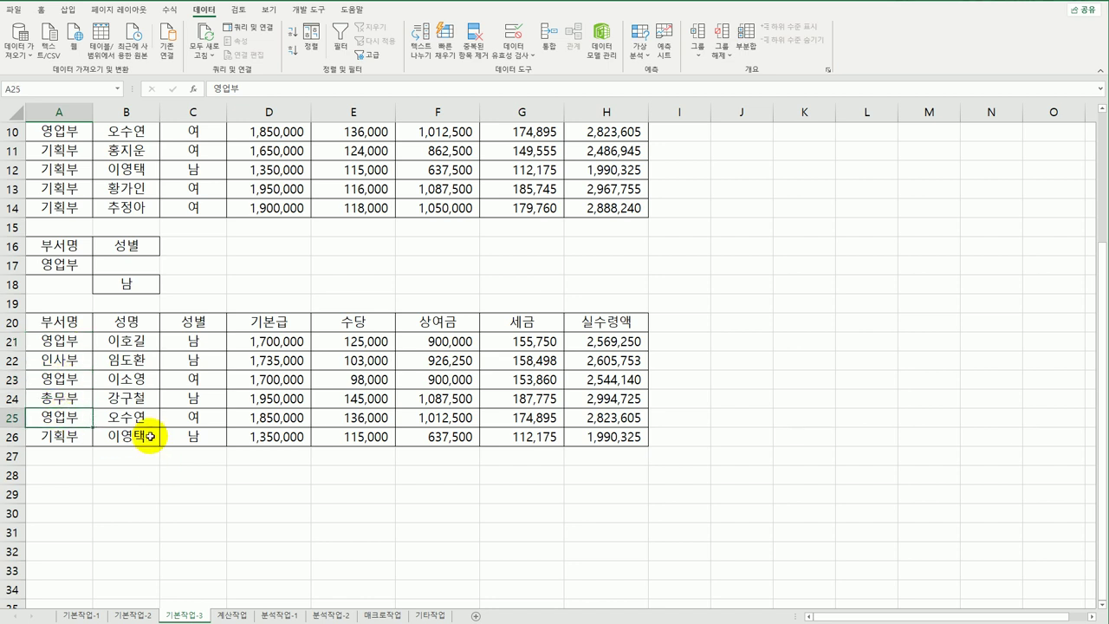
pyautogui.click(194, 361)
pyautogui.click(207, 404)
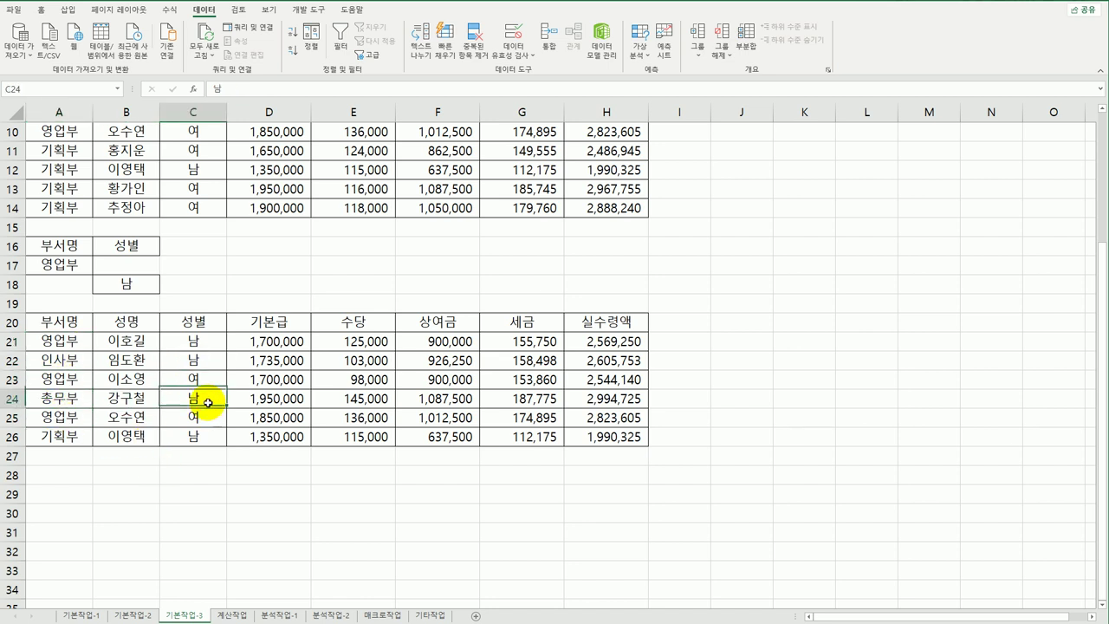
pyautogui.click(206, 419)
pyautogui.click(205, 436)
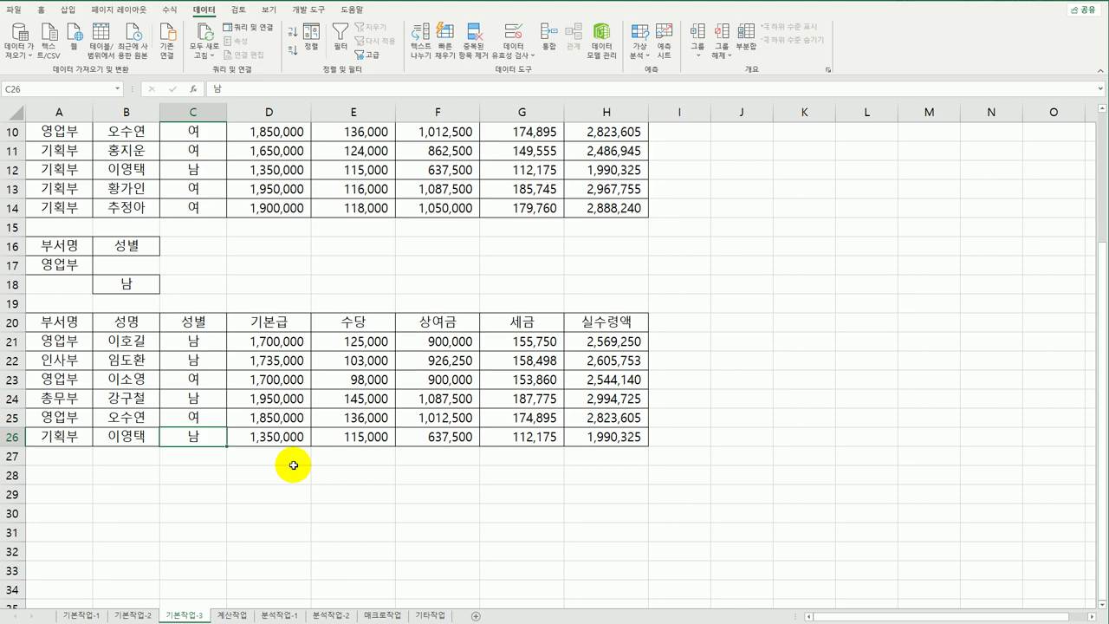
# On sheet 계산작업, enter =LARGE(C3:C10,3)&"점" in D3 for the third-highest score.
pyautogui.click(236, 614)
pyautogui.scroll(3, 394, 481)
pyautogui.click(293, 170)
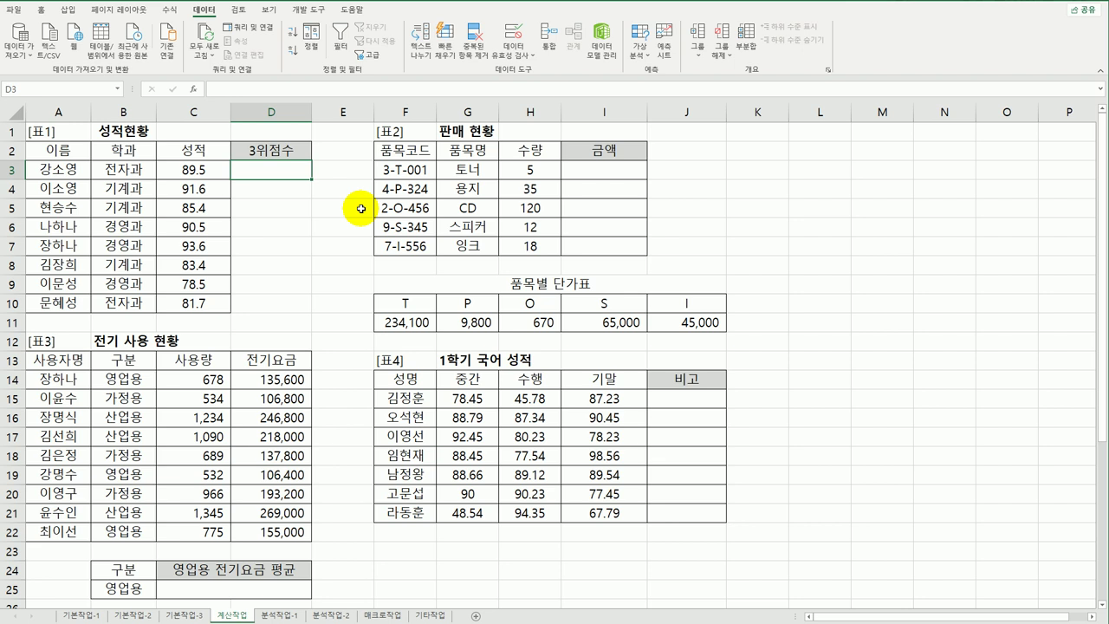
pyautogui.write('=')
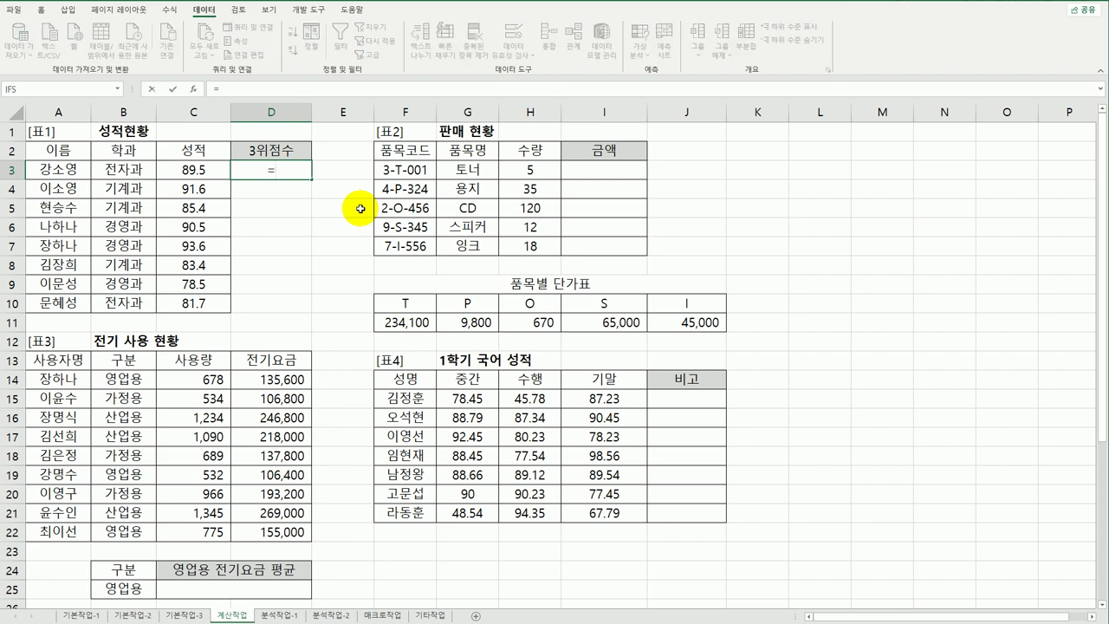
pyautogui.write('l')
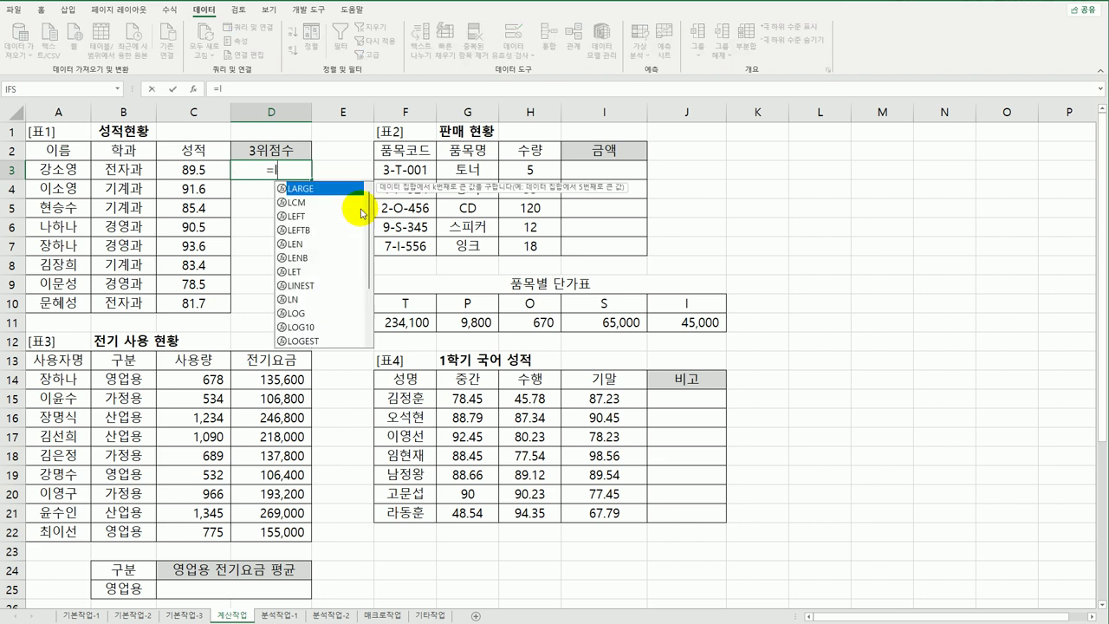
pyautogui.press('Tab')
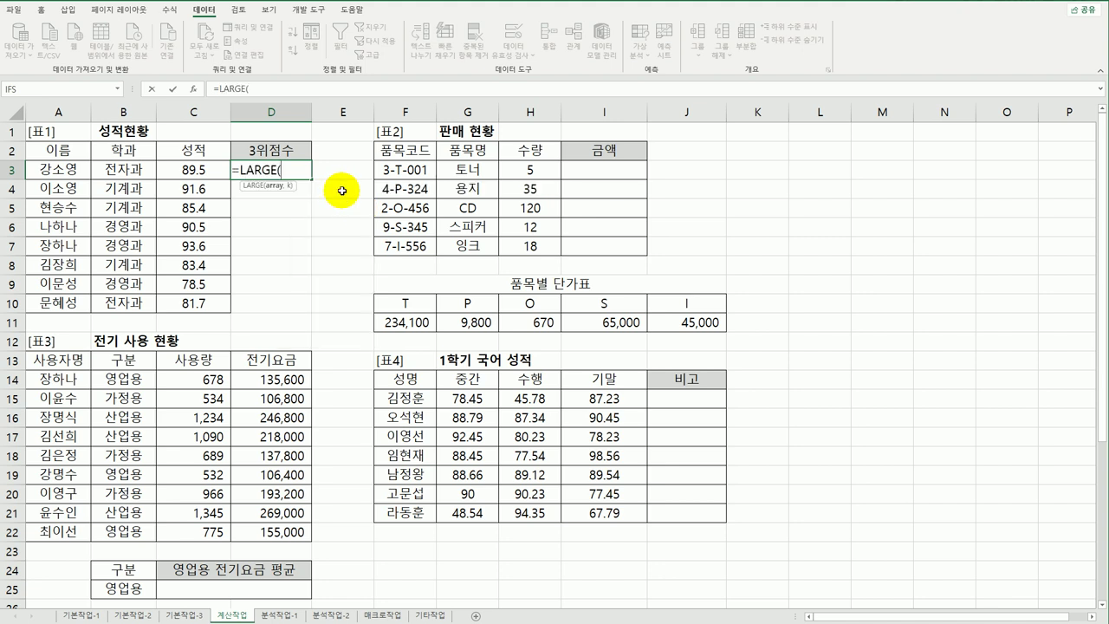
pyautogui.moveTo(208, 170); pyautogui.dragTo(212, 297)
pyautogui.write(',3')
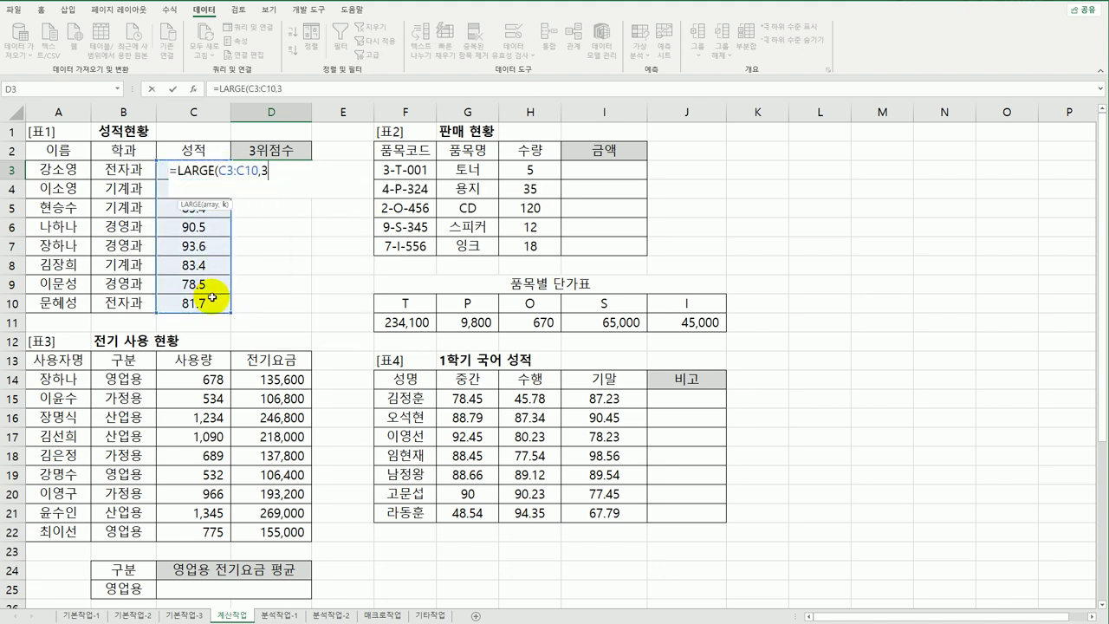
pyautogui.write(')&')
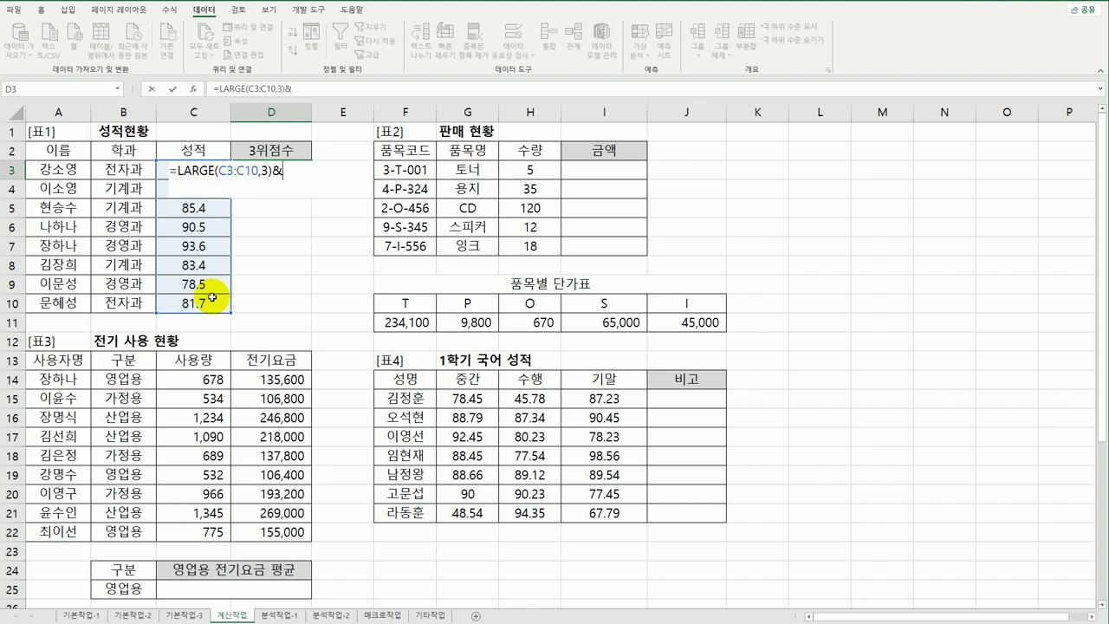
pyautogui.write('"점"')
pyautogui.press('Return')
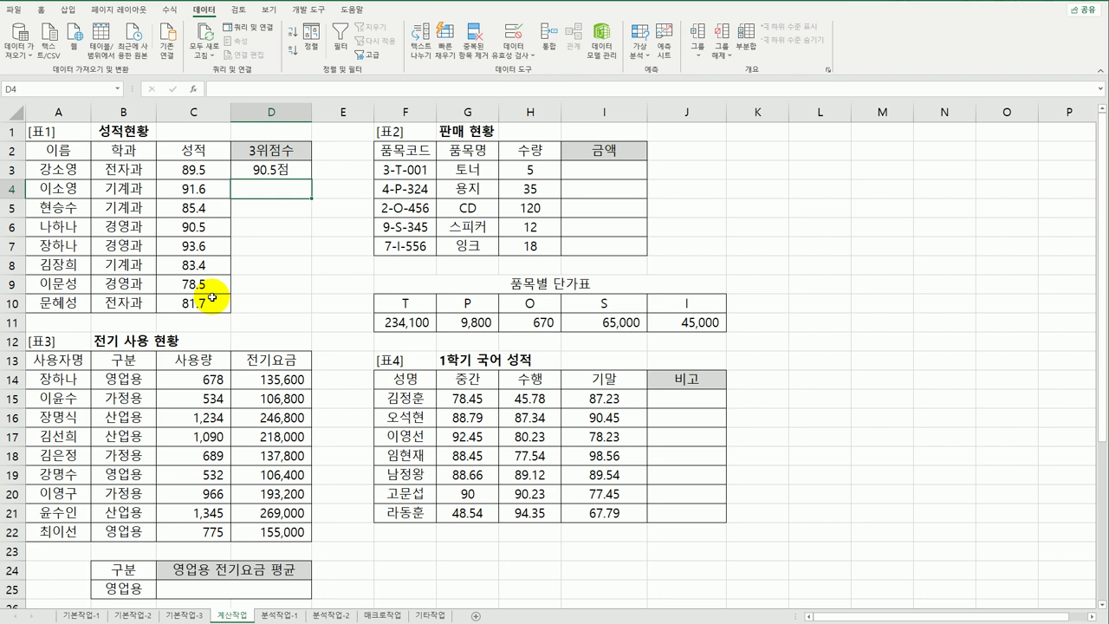
# Enter =MID(F3,3,1) in I3 to extract the item letter from 품목코드, and fill it down to I7.
pyautogui.click(639, 171)
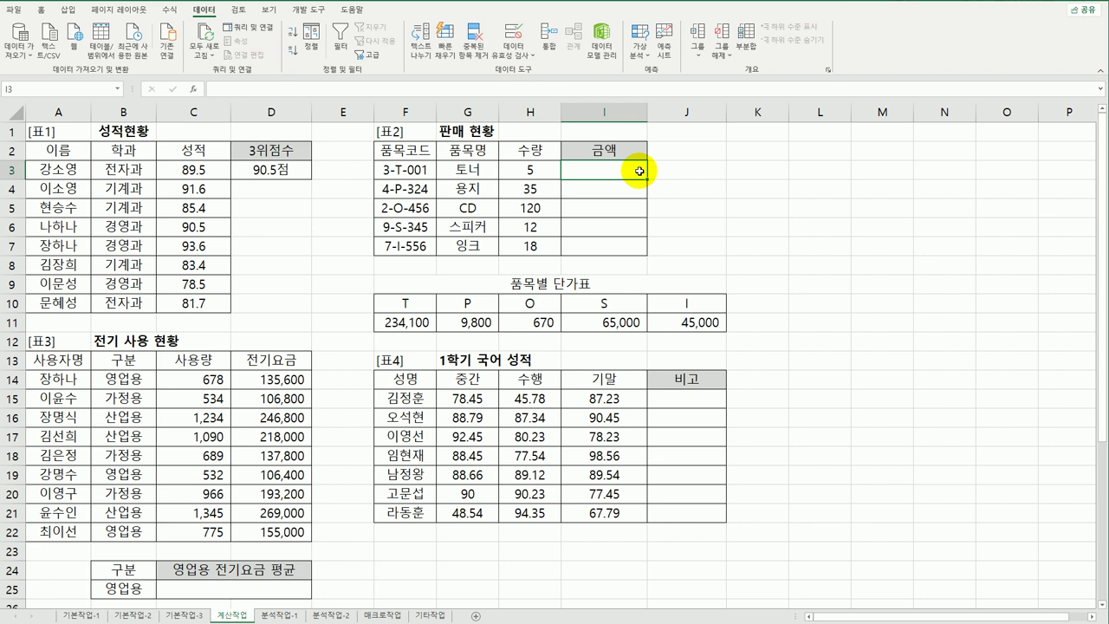
pyautogui.click(400, 170)
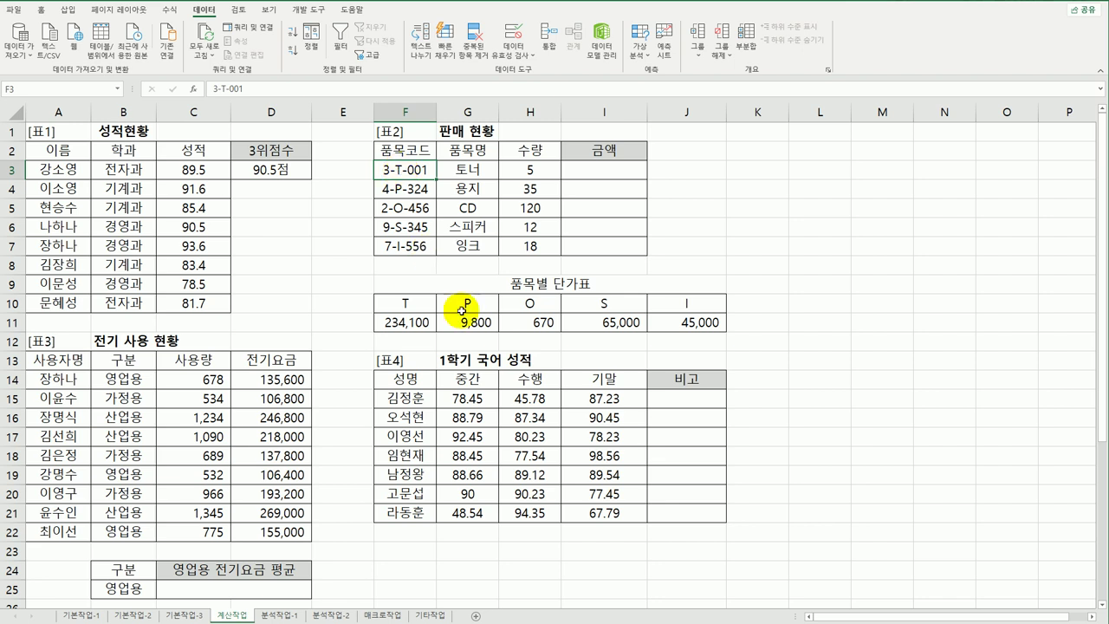
pyautogui.moveTo(424, 308); pyautogui.dragTo(680, 326)
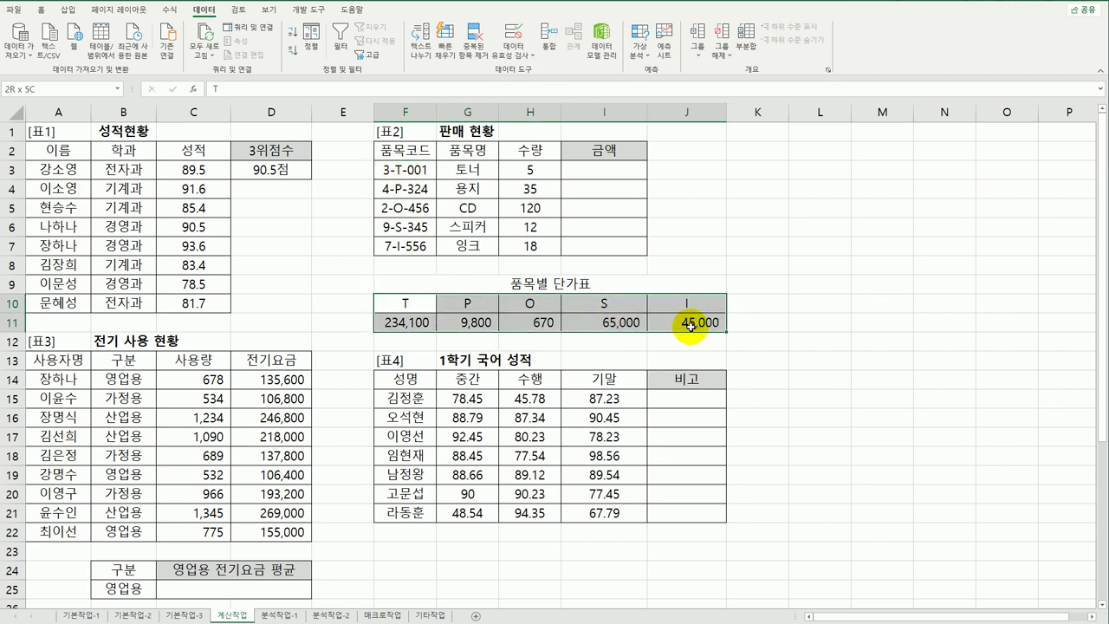
pyautogui.click(614, 171)
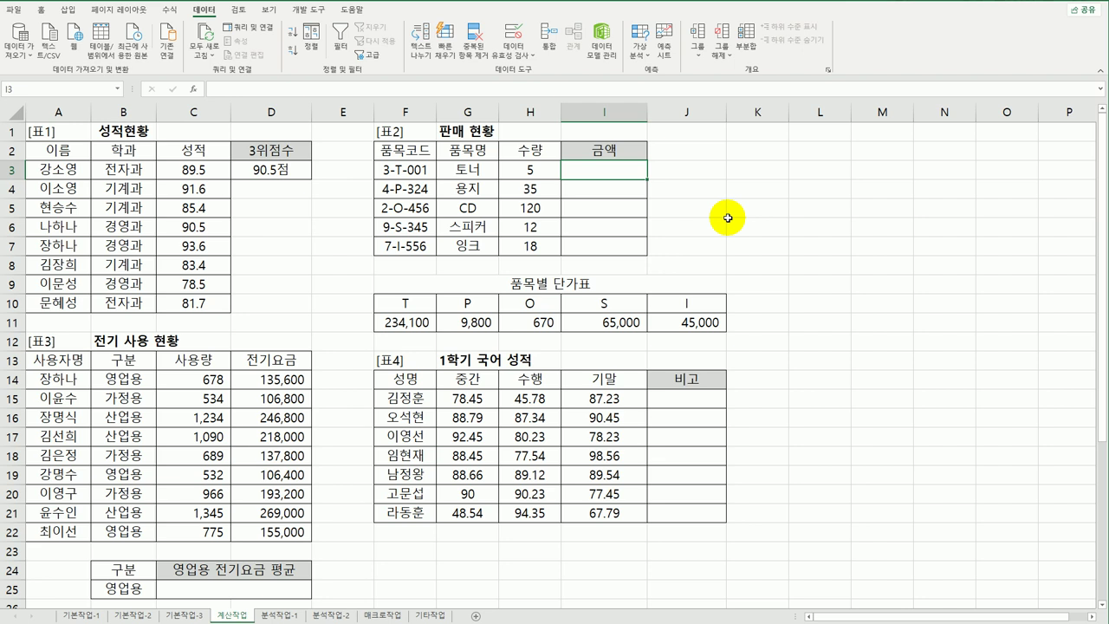
pyautogui.write('=')
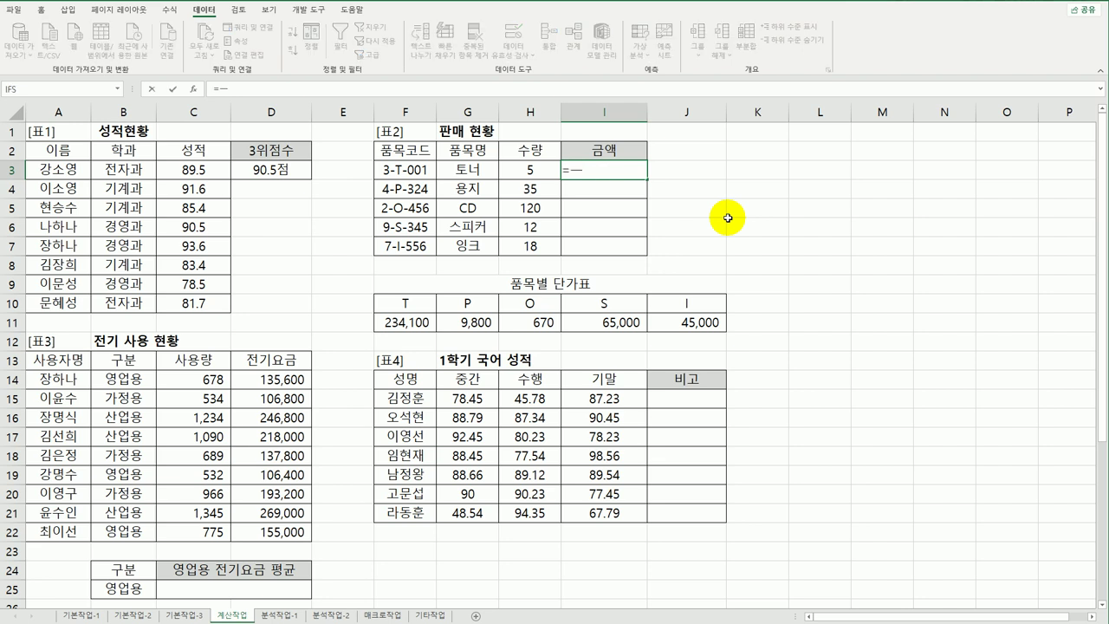
pyautogui.write('mi')
pyautogui.press('Tab')
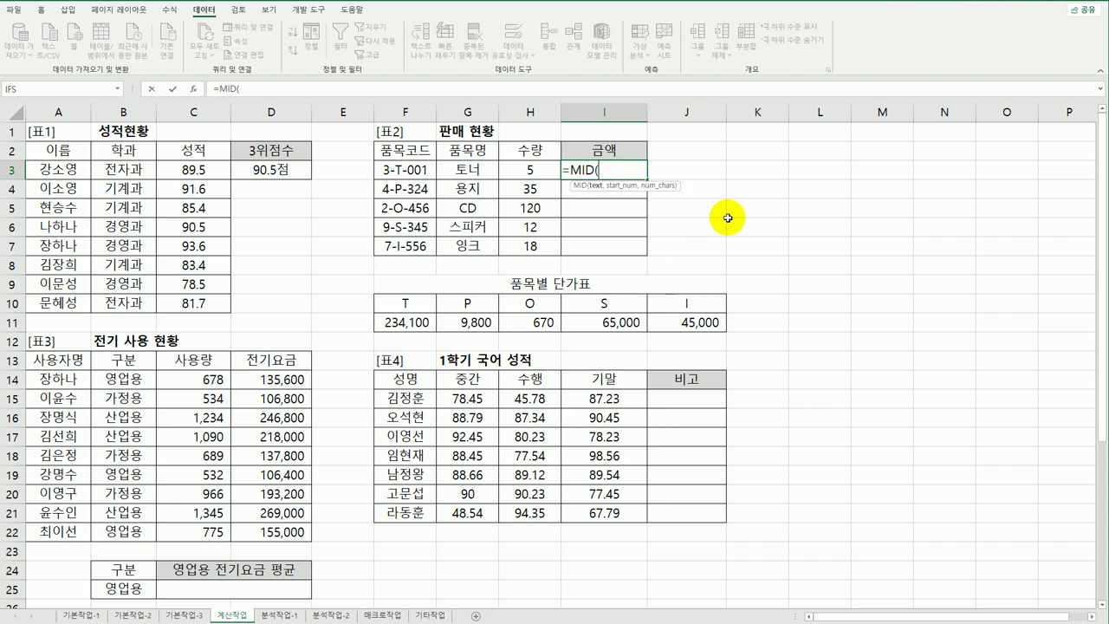
pyautogui.click(418, 170)
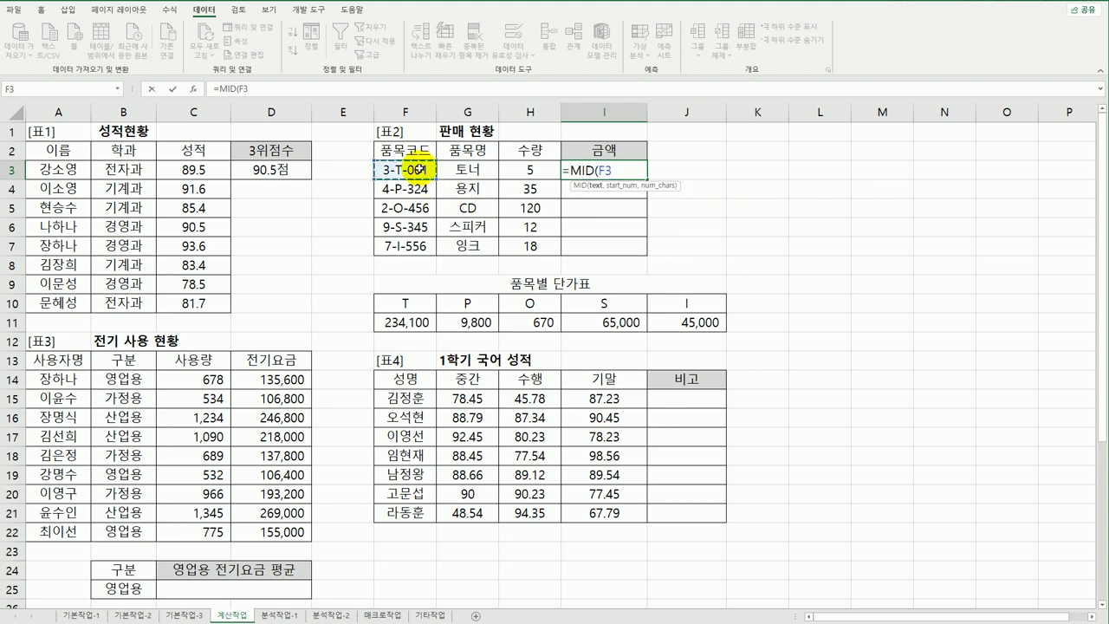
pyautogui.write(',3,')
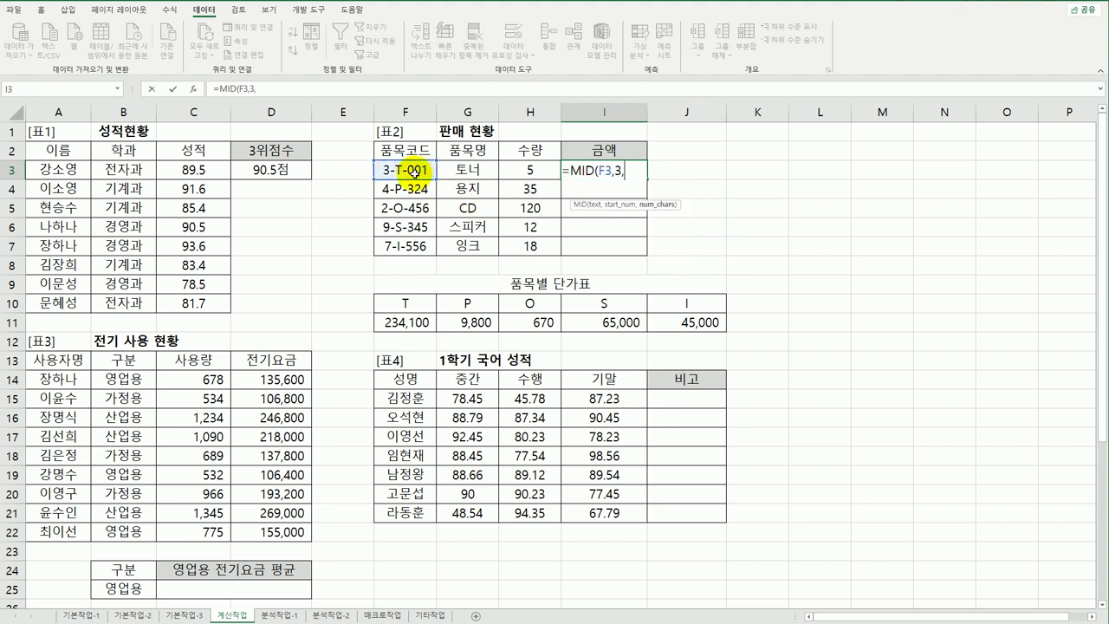
pyautogui.write('1)')
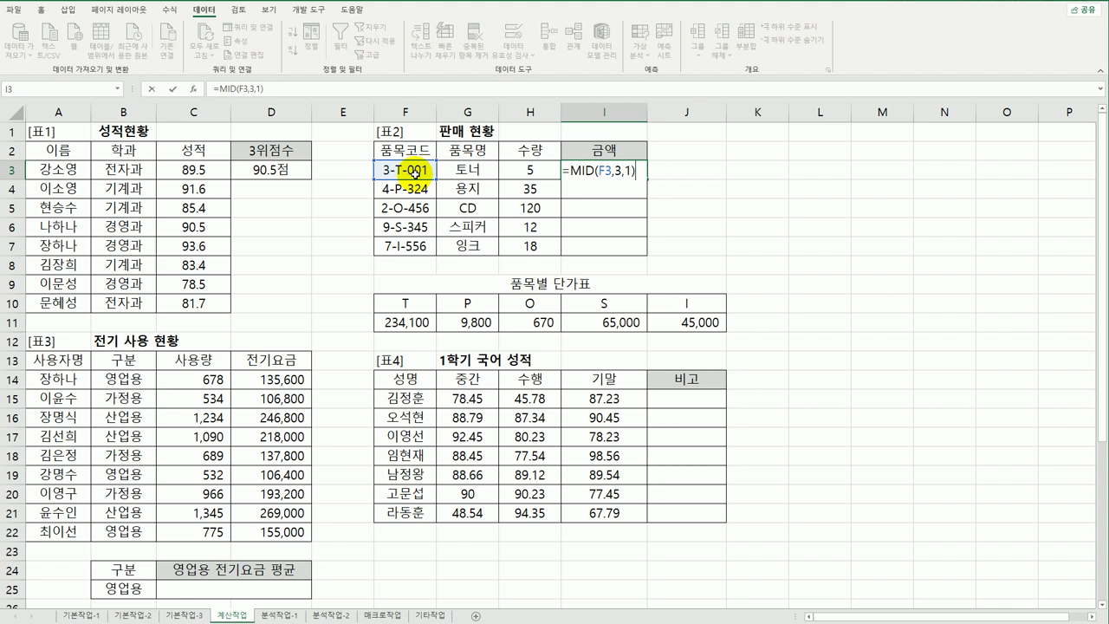
pyautogui.press('Return')
pyautogui.click(603, 169)
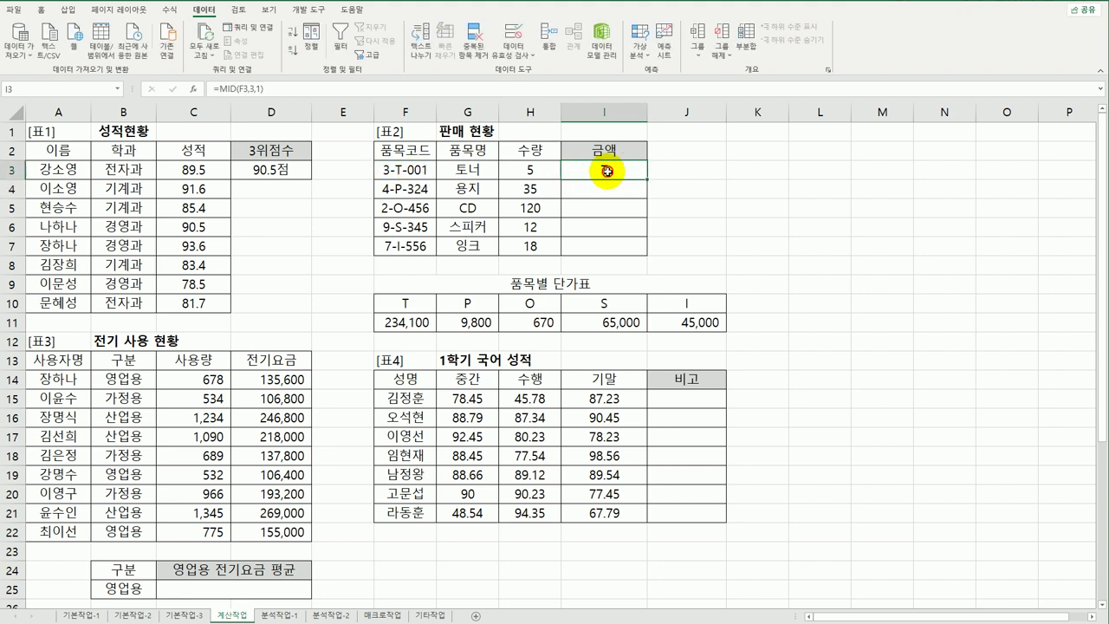
pyautogui.moveTo(647, 181); pyautogui.dragTo(639, 262)
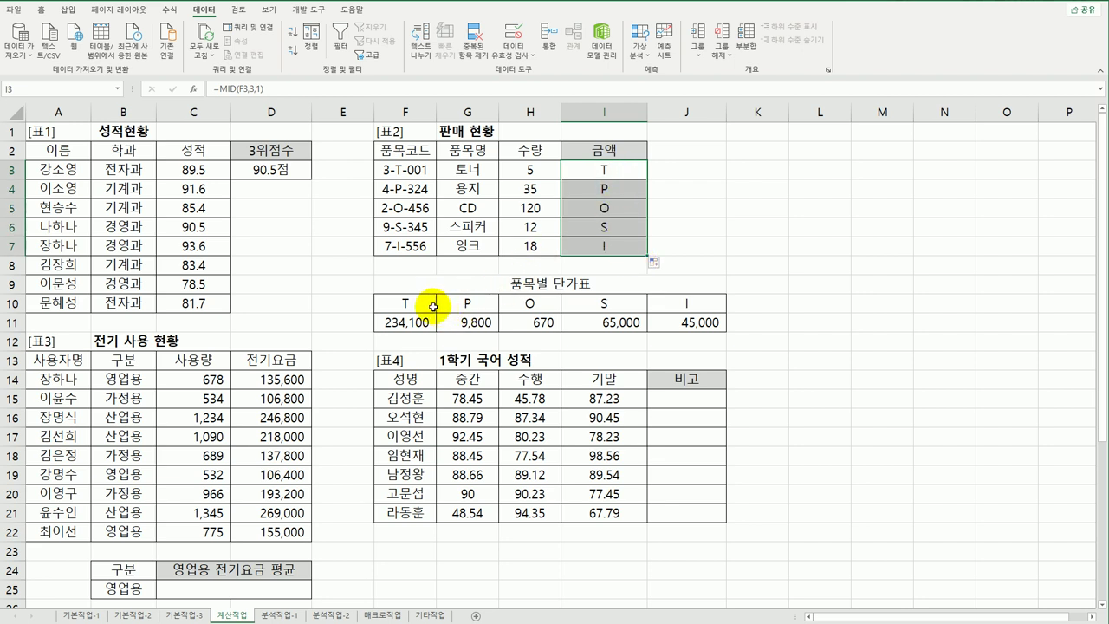
# Wrap the formula in I3 in an HLOOKUP function, with MID(F3,3,1) as the lookup value.
pyautogui.moveTo(425, 304); pyautogui.dragTo(679, 303)
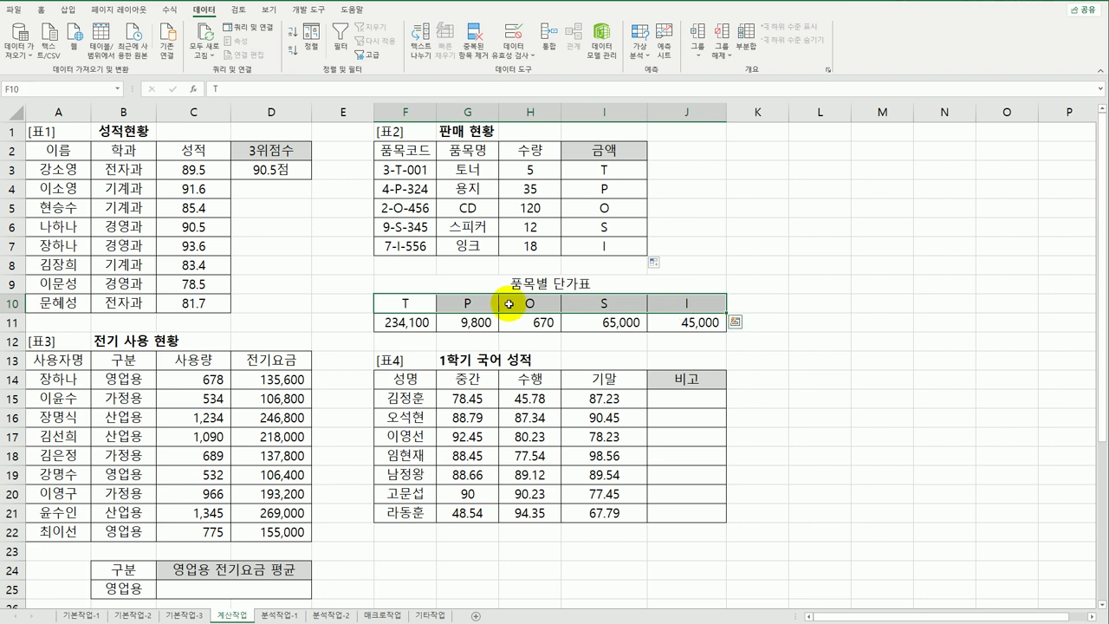
pyautogui.moveTo(406, 321); pyautogui.dragTo(687, 323)
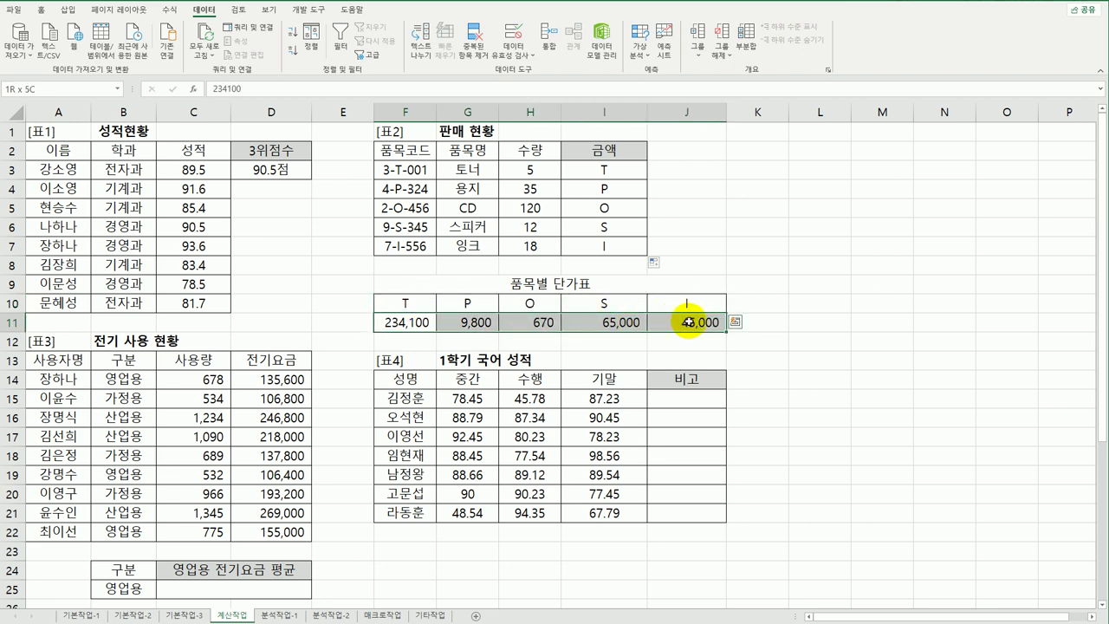
pyautogui.moveTo(407, 303); pyautogui.dragTo(668, 323)
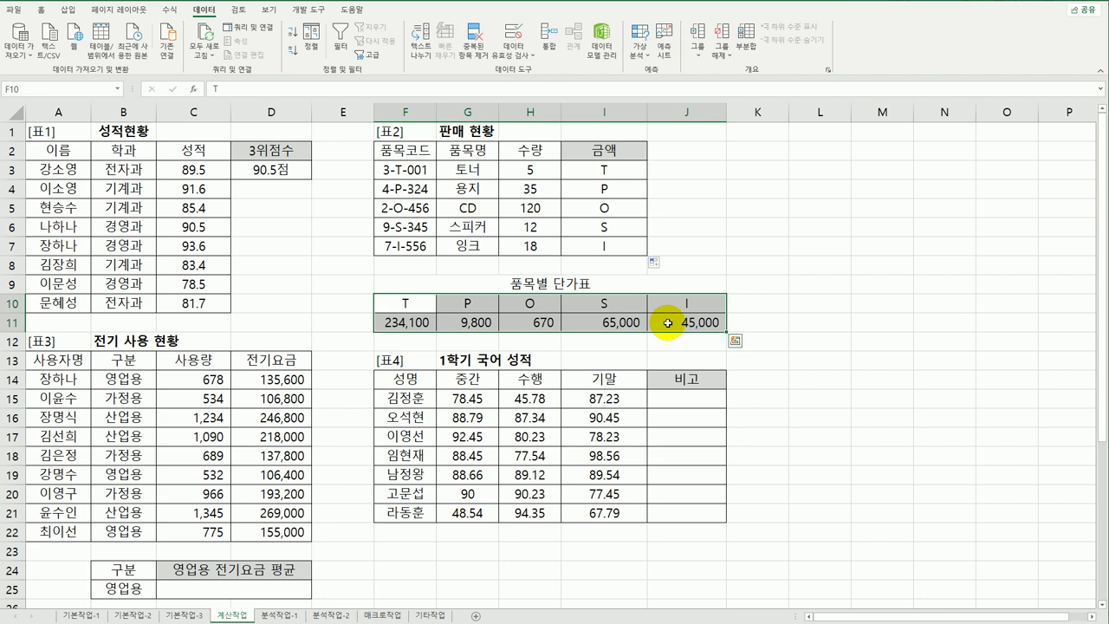
pyautogui.click(639, 170)
pyautogui.write('=MID(F3,3,1)')
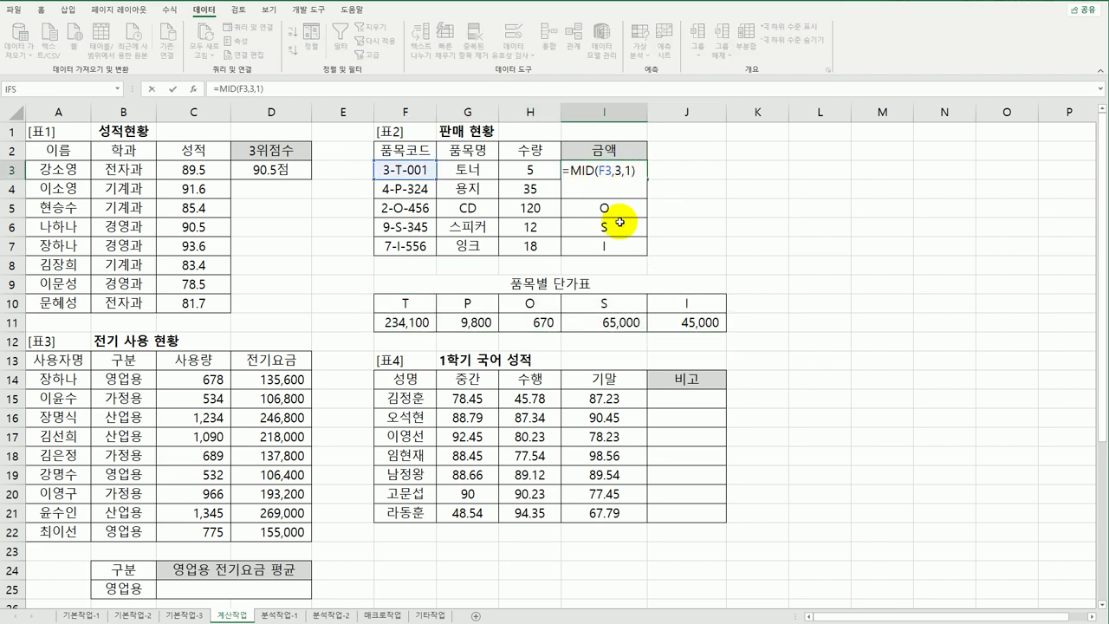
pyautogui.press('Home')
pyautogui.press('Right')
pyautogui.write('hl')
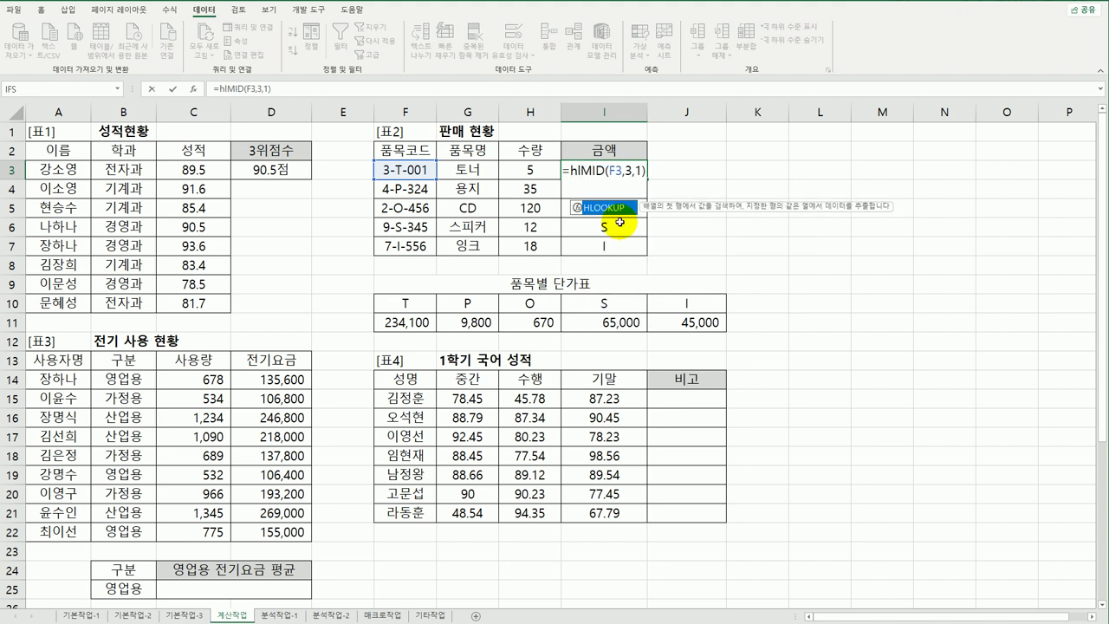
pyautogui.press('Tab')
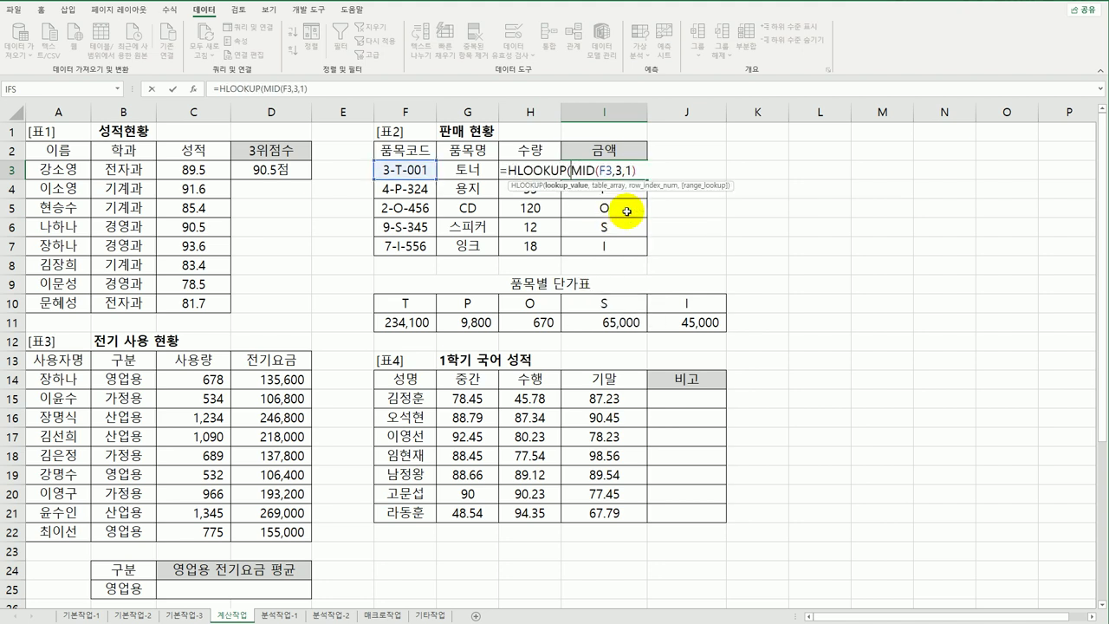
pyautogui.click(635, 170)
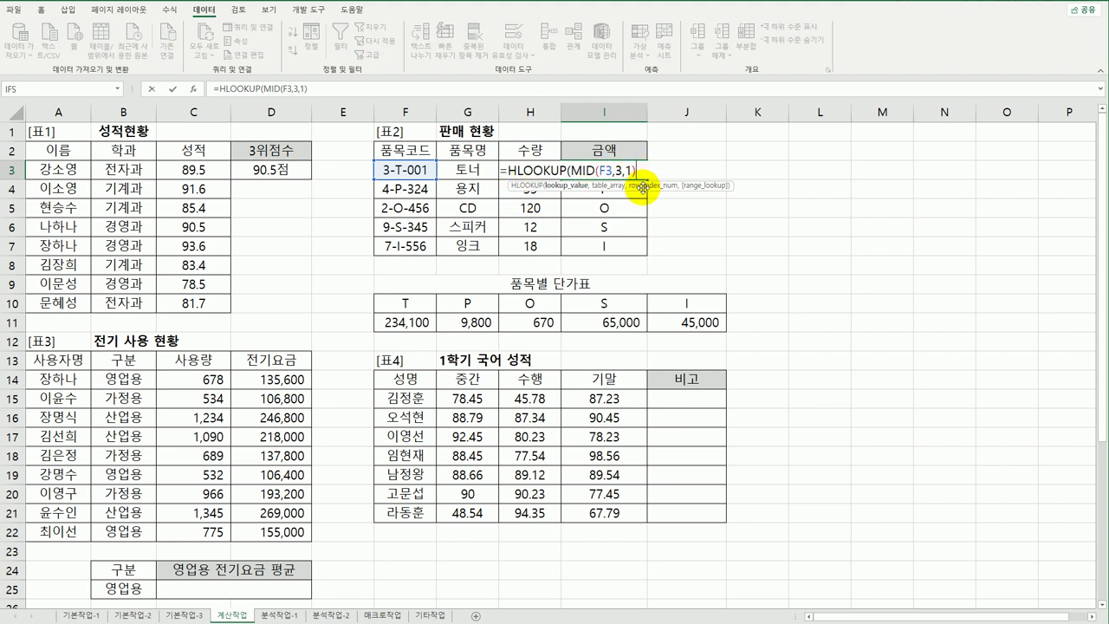
# Complete the HLOOKUP in I3 with table $F$10:$J$11, row index 2 and FALSE, and fill it down to I7.
pyautogui.write(',')
pyautogui.moveTo(401, 310); pyautogui.dragTo(665, 322)
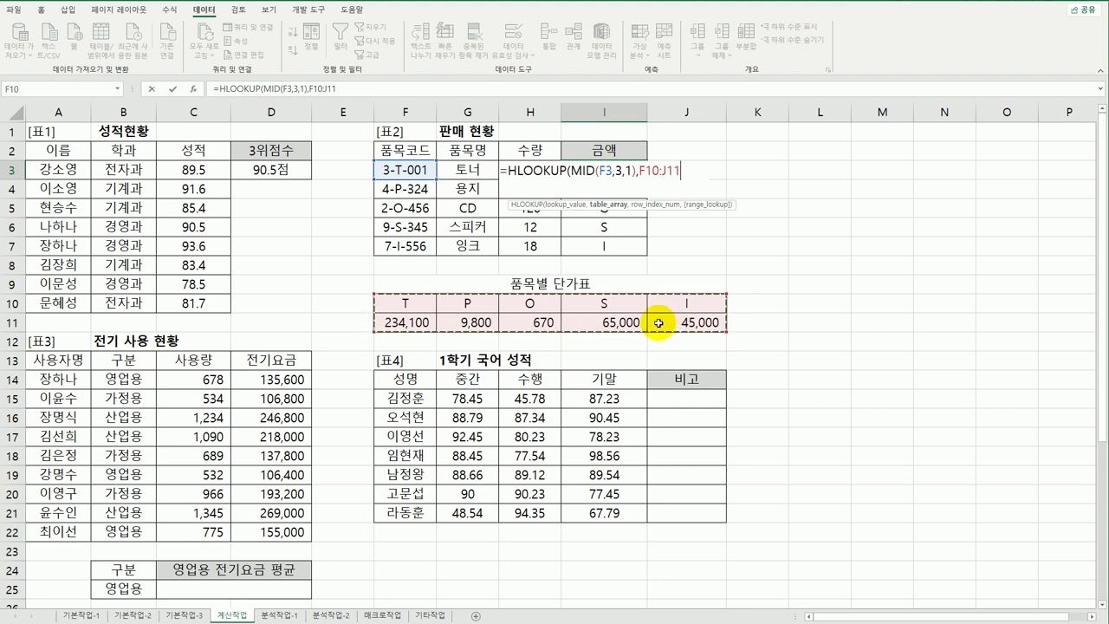
pyautogui.press('F4')
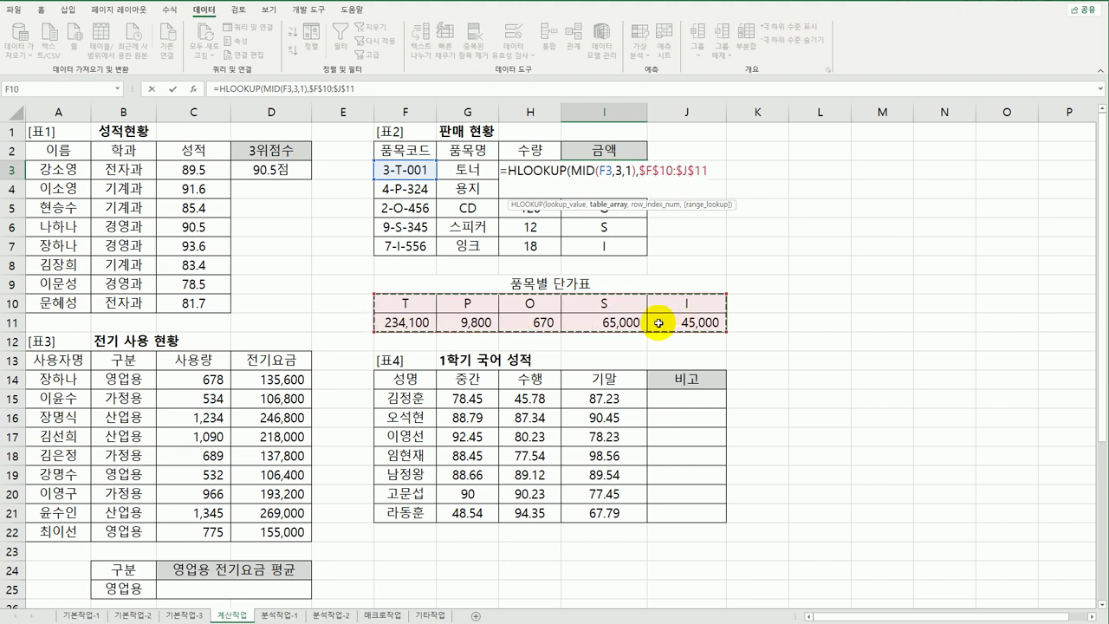
pyautogui.write(',')
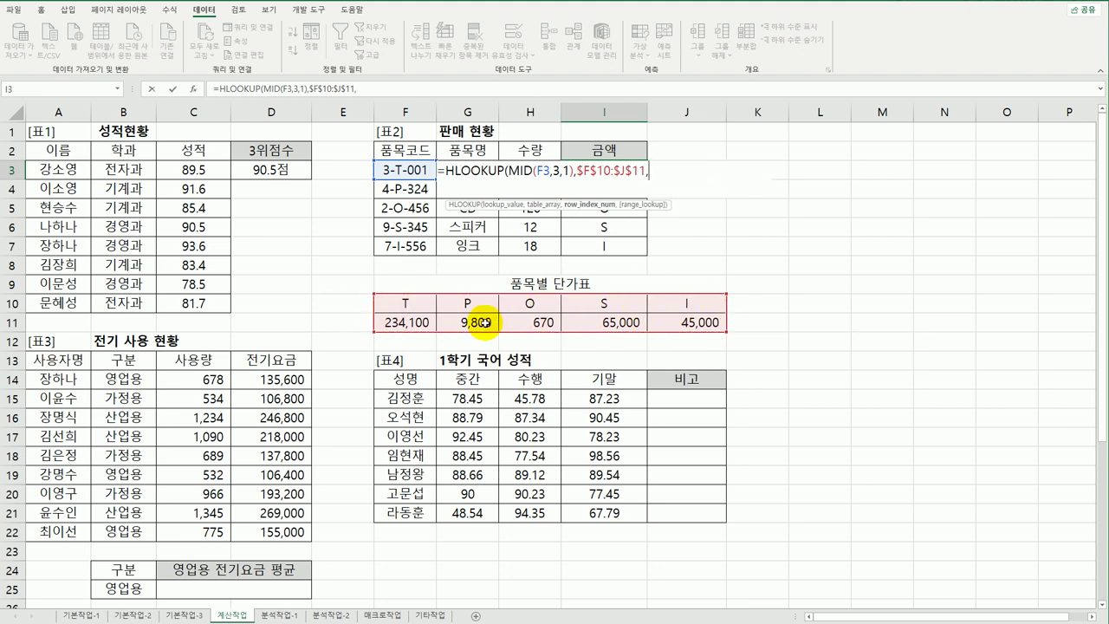
pyautogui.write('2')
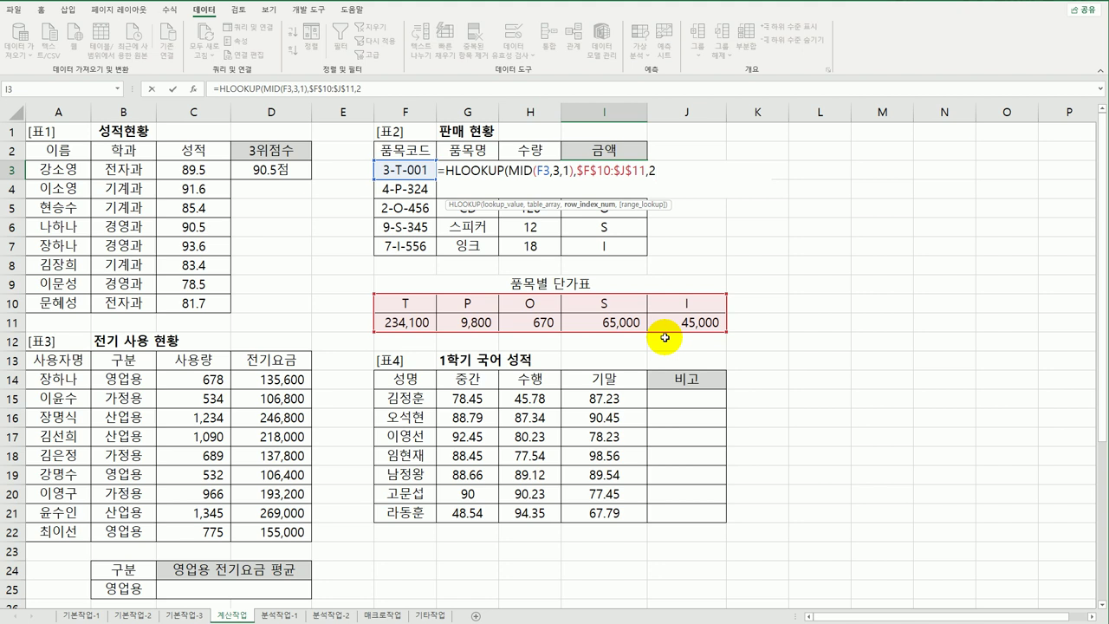
pyautogui.write(',')
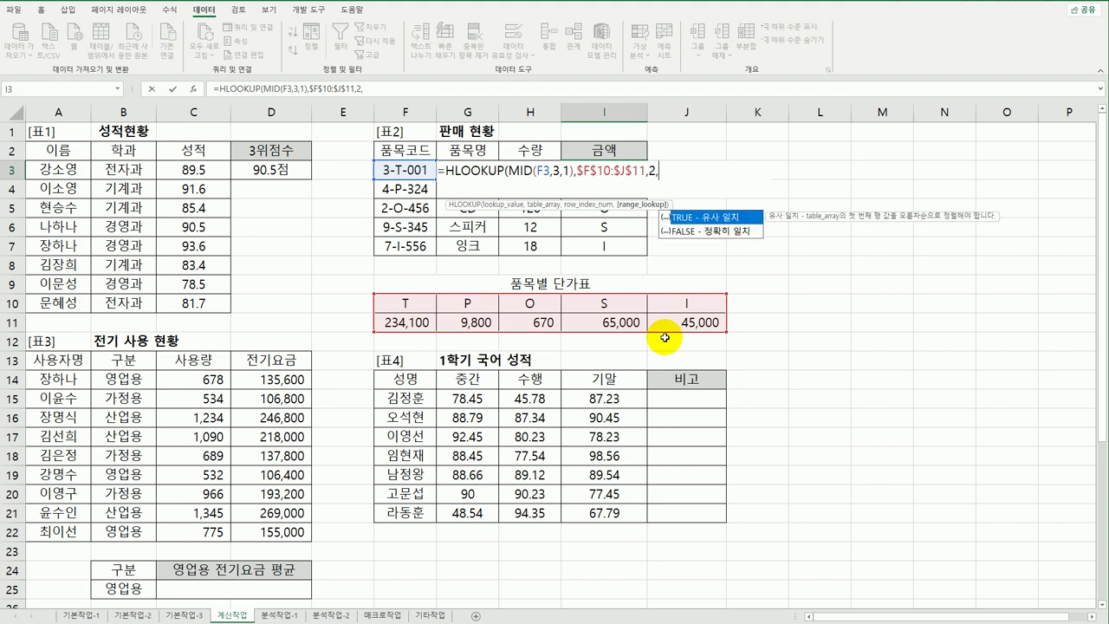
pyautogui.doubleClick(692, 232)
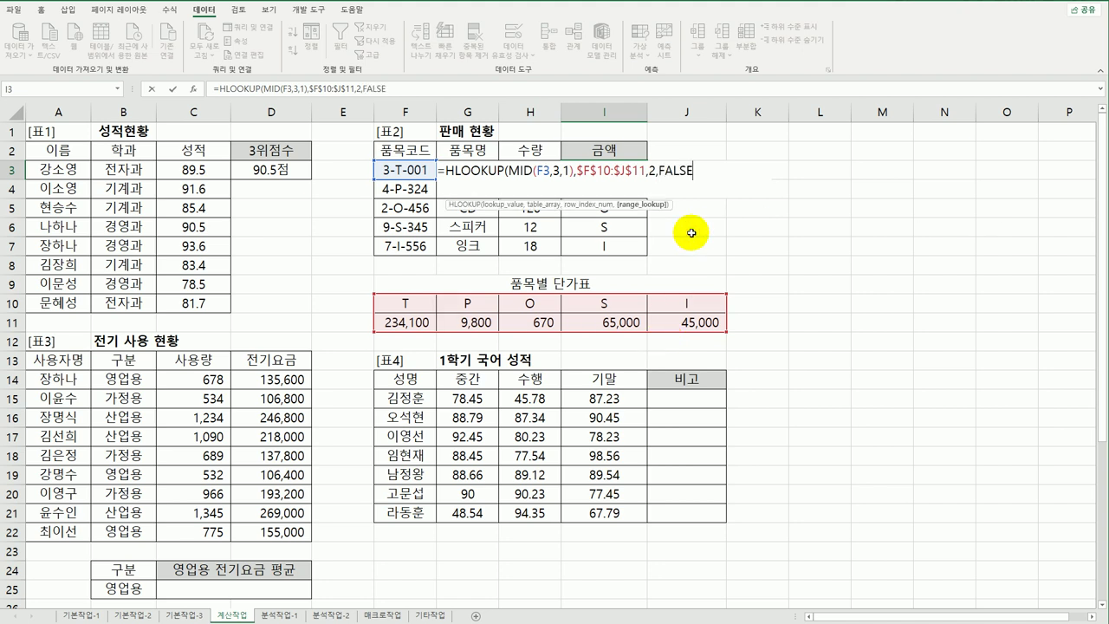
pyautogui.write(')')
pyautogui.press('Return')
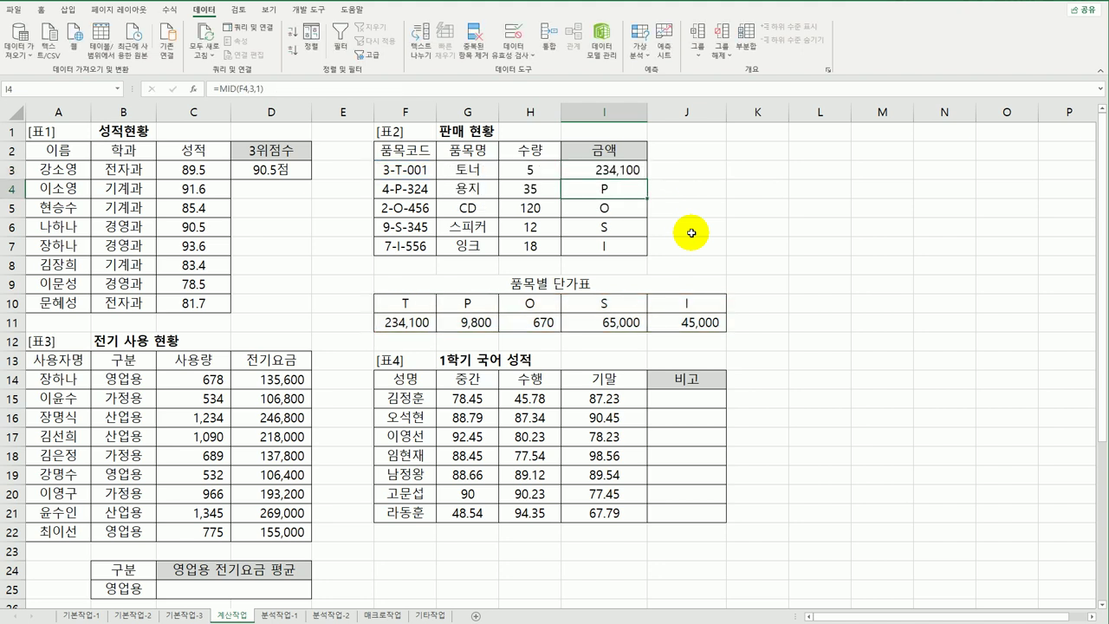
pyautogui.click(617, 170)
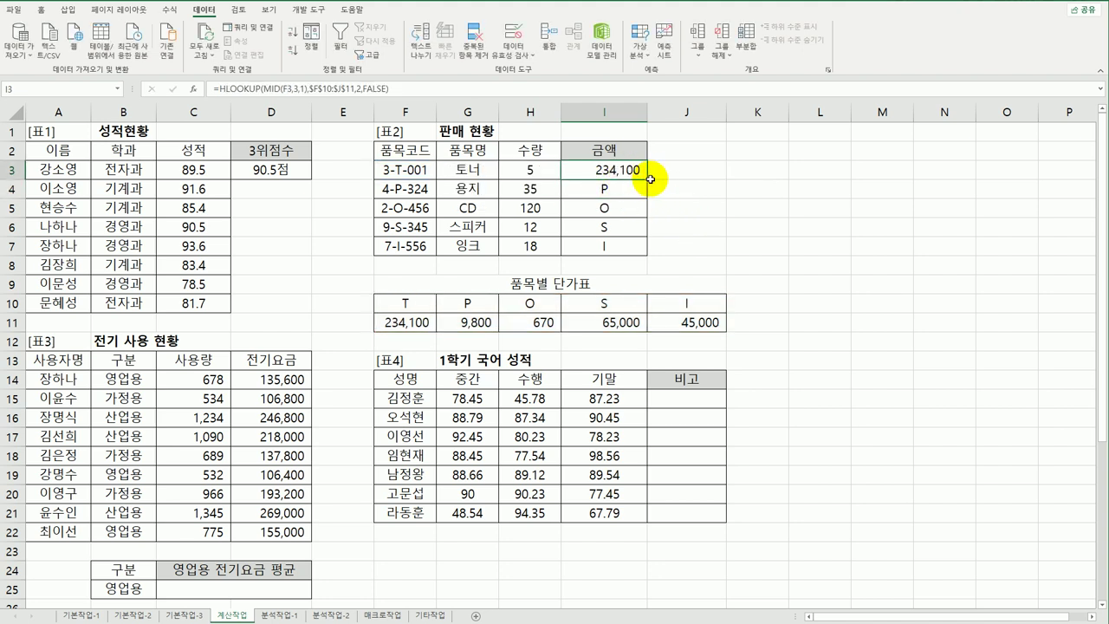
pyautogui.moveTo(649, 179); pyautogui.dragTo(640, 253)
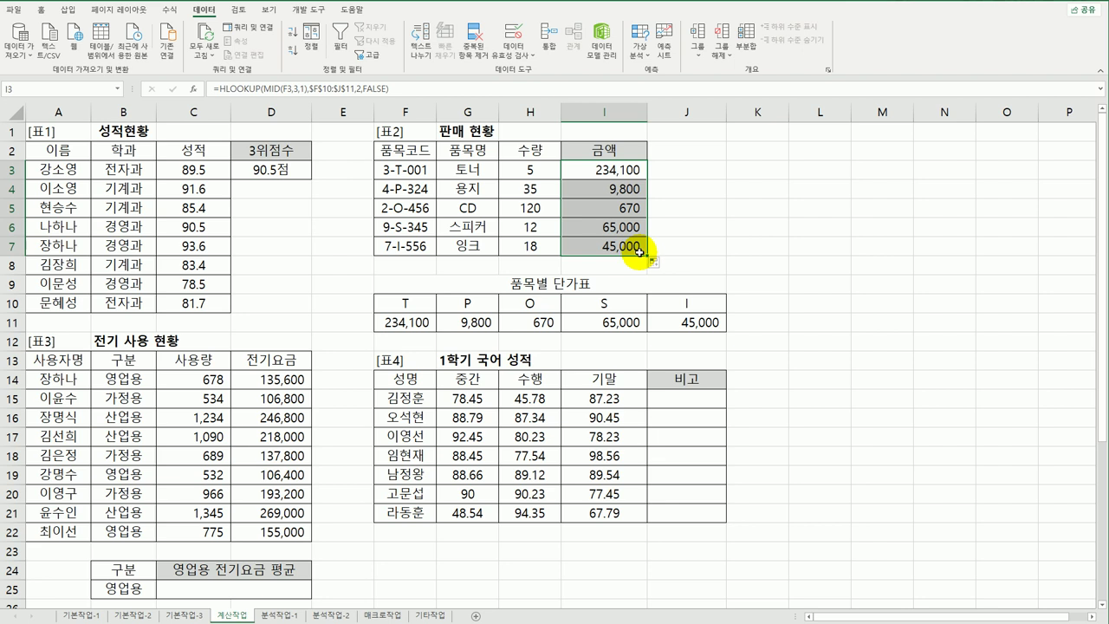
# Multiply the HLOOKUP formula in I3 by the quantity in H3, and fill it down to I7.
pyautogui.doubleClick(634, 170)
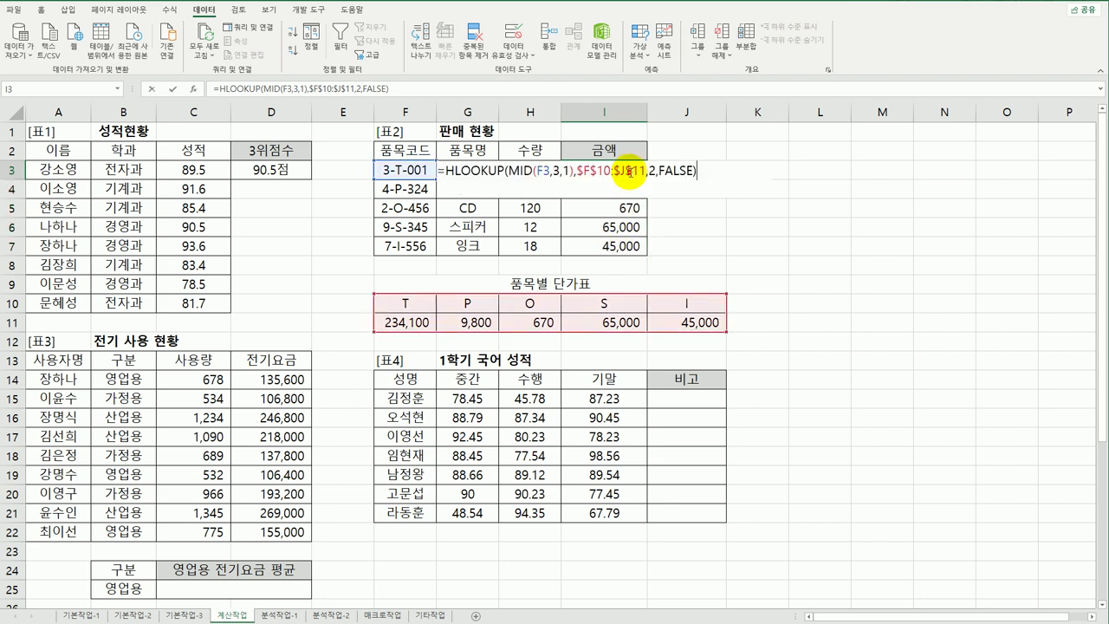
pyautogui.press('End')
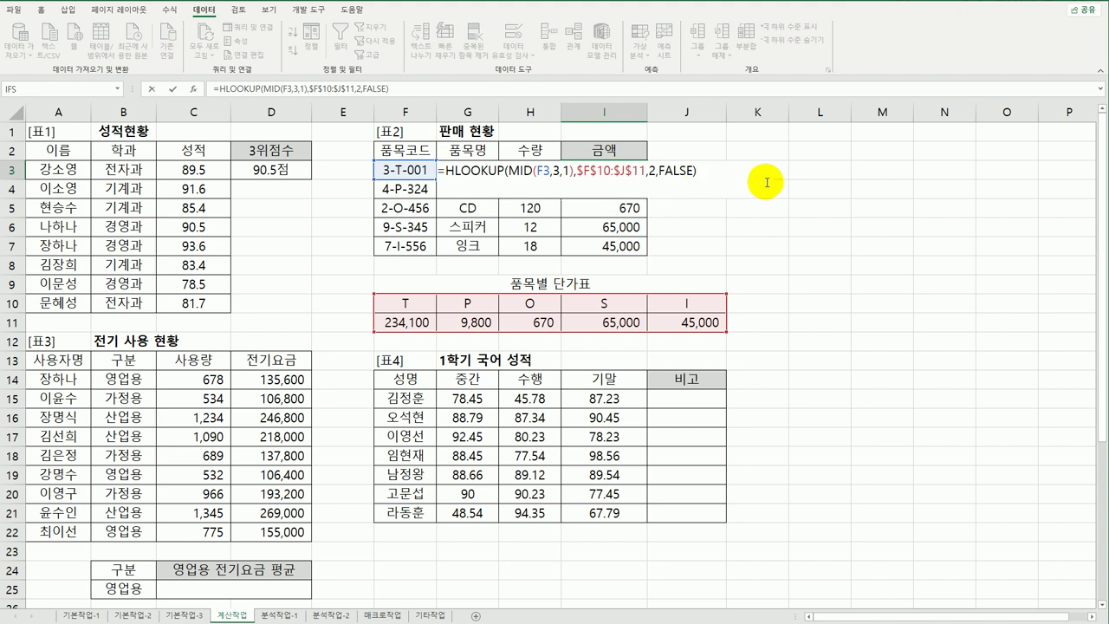
pyautogui.write('*')
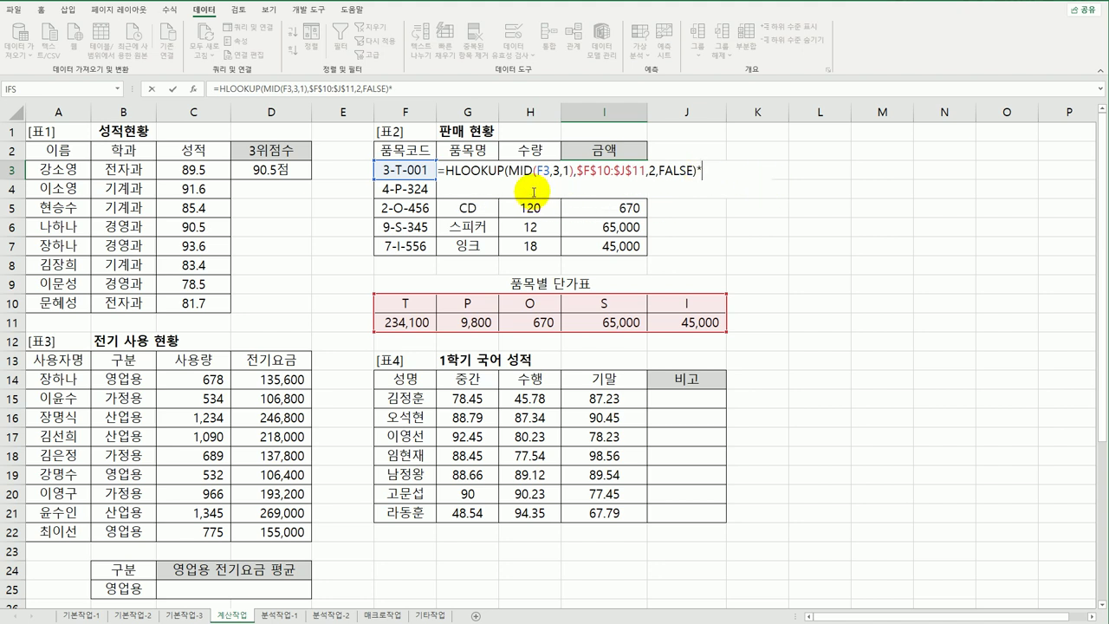
pyautogui.write('H3')
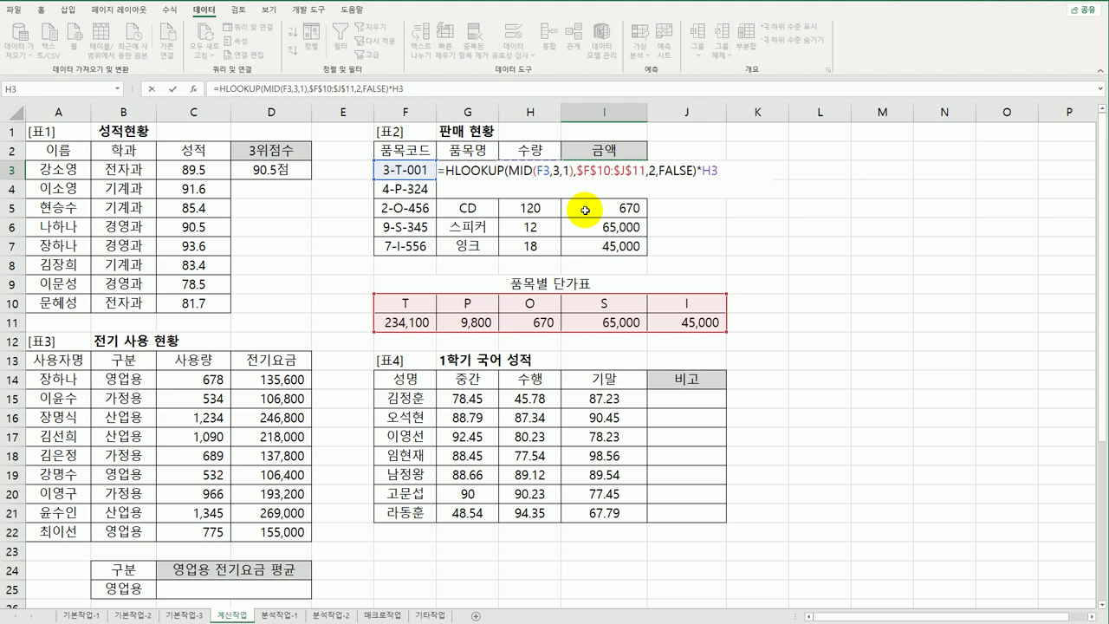
pyautogui.hotkey('ctrl', 'Return')
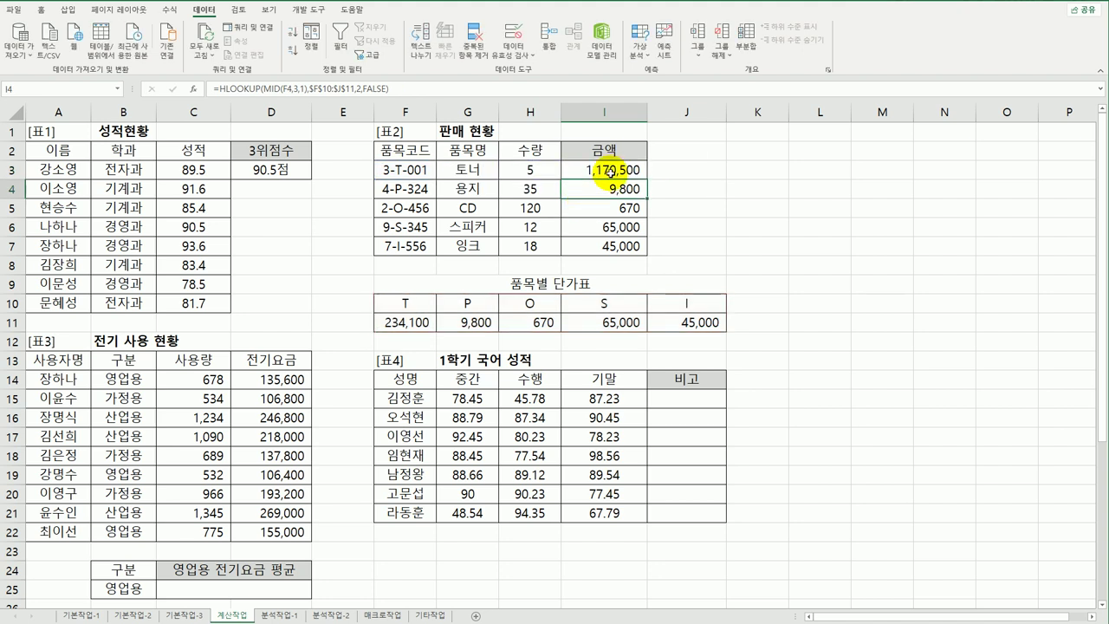
pyautogui.moveTo(649, 182); pyautogui.dragTo(643, 253)
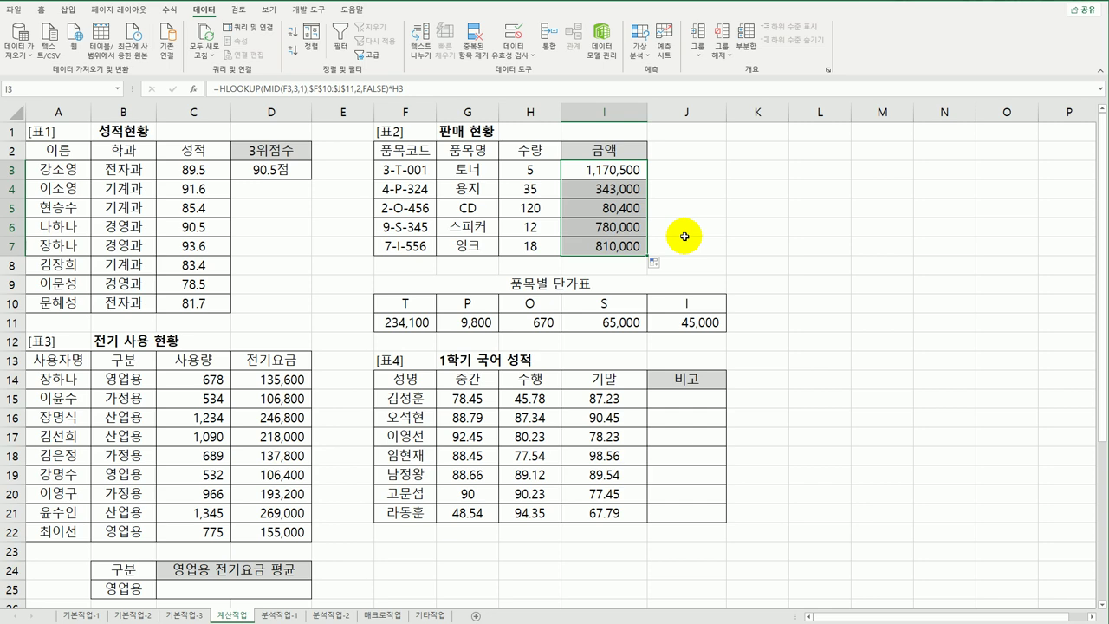
# Start a DAVERAGE formula in C25 for the 영업용 전기요금 평균, with A13:D22 as the database.
pyautogui.scroll(-3, 266, 441)
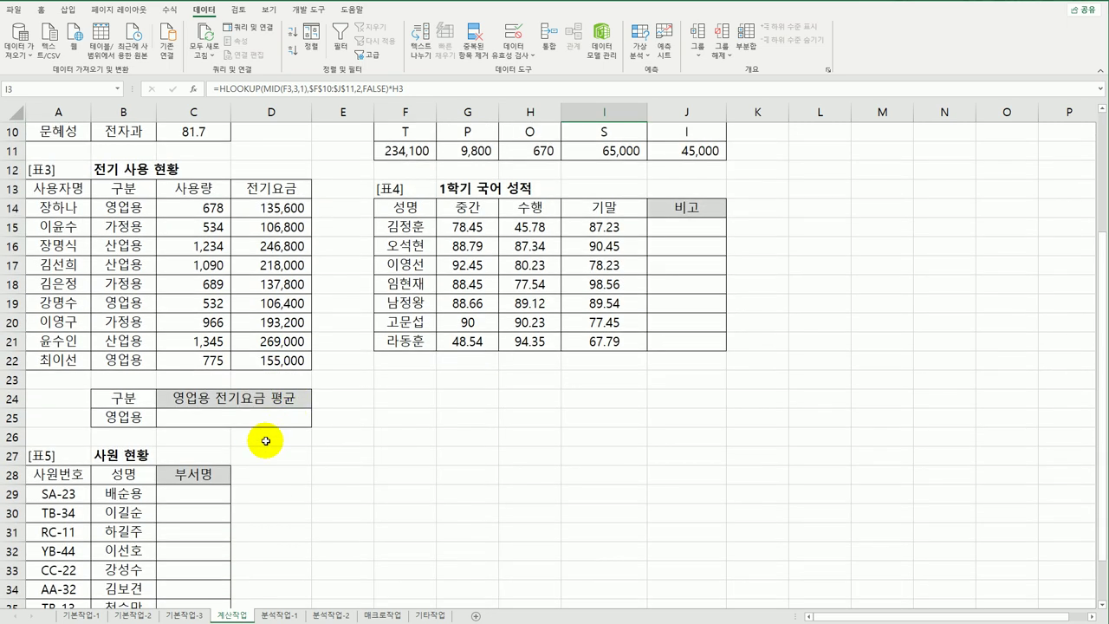
pyautogui.click(250, 418)
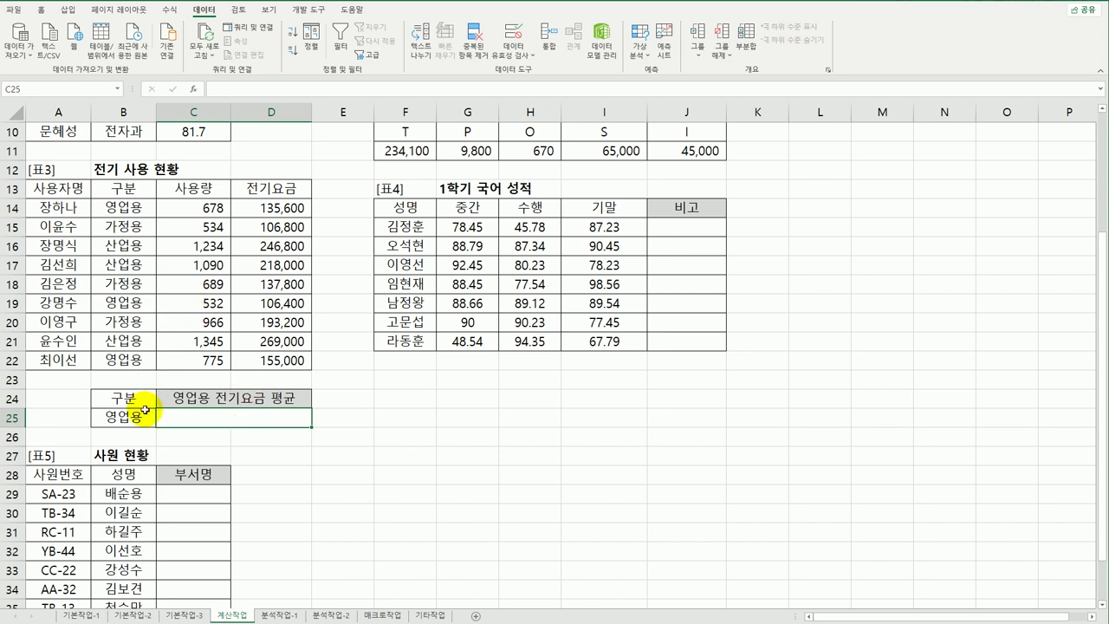
pyautogui.click(285, 210)
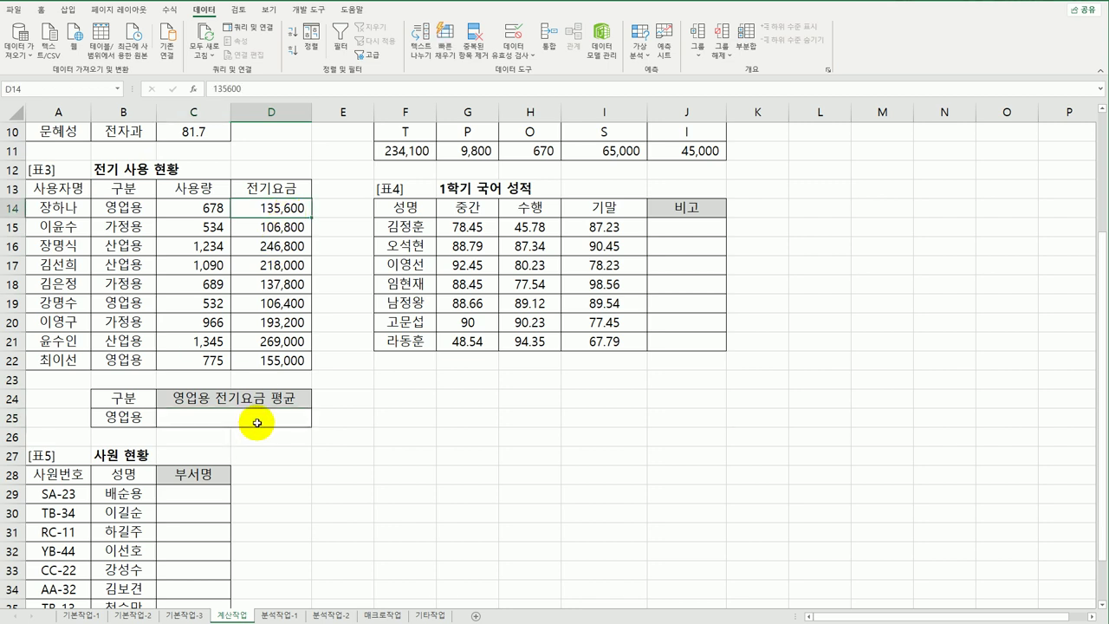
pyautogui.click(258, 422)
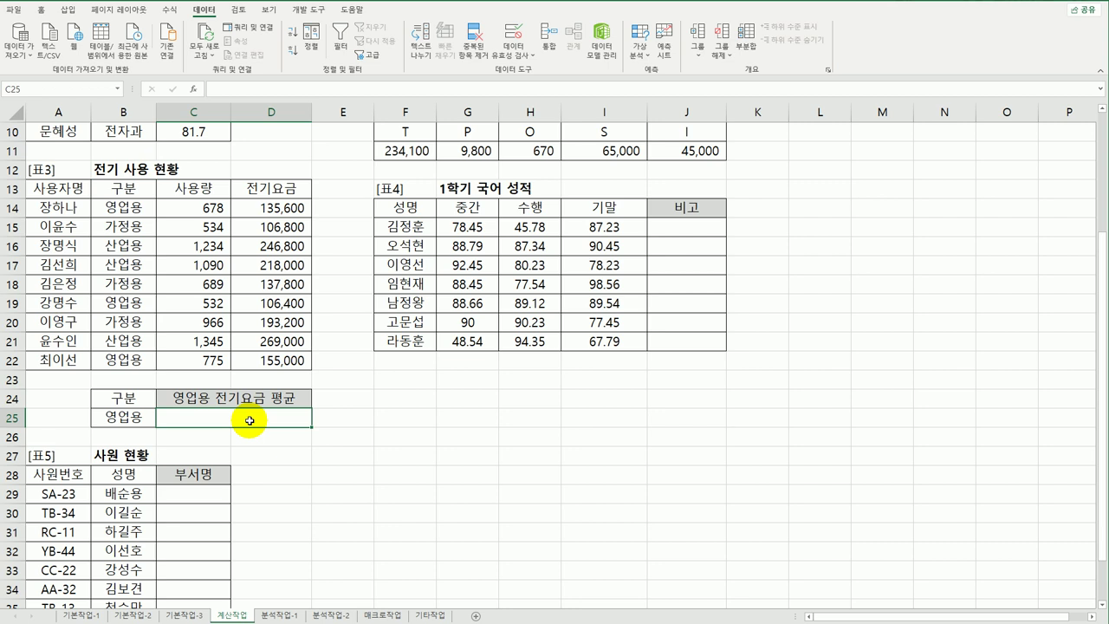
pyautogui.write('=d')
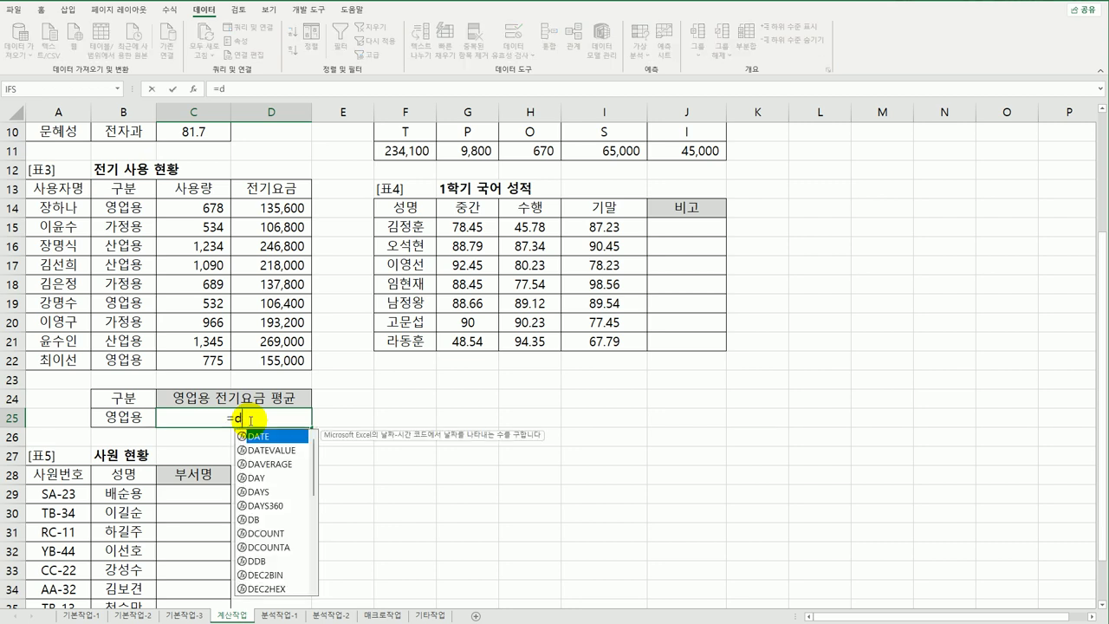
pyautogui.write('a')
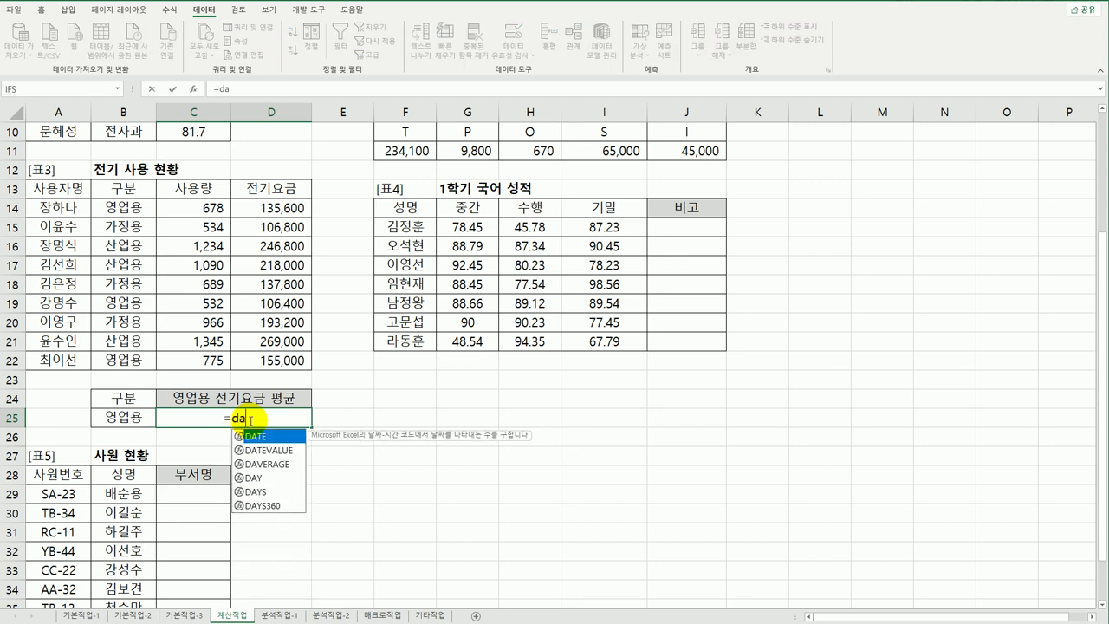
pyautogui.click(289, 464)
pyautogui.doubleClick(288, 465)
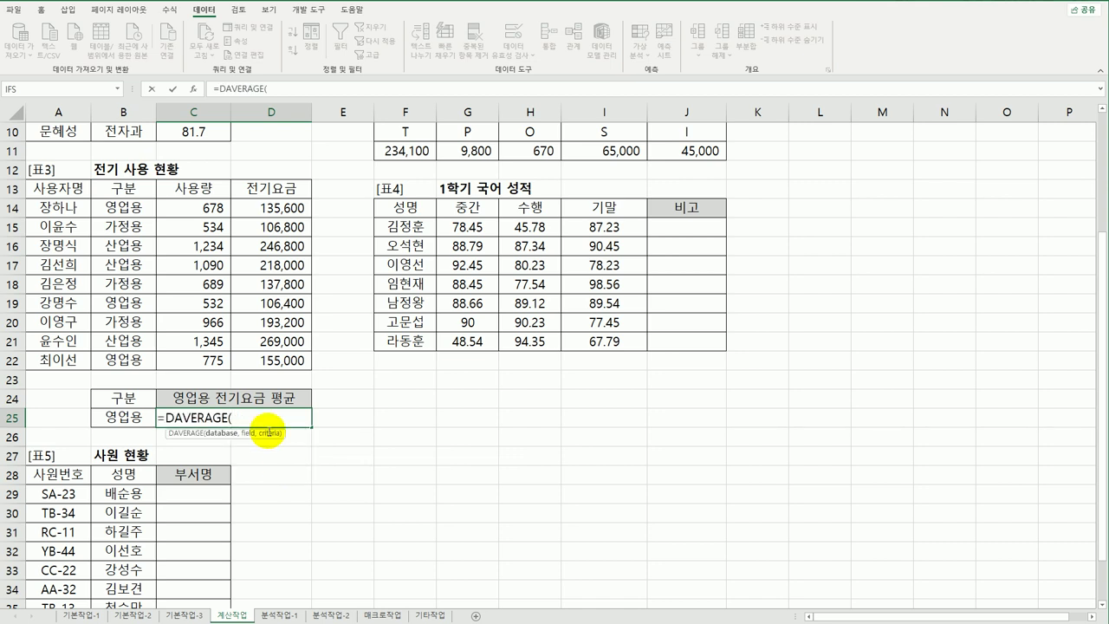
pyautogui.click(193, 90)
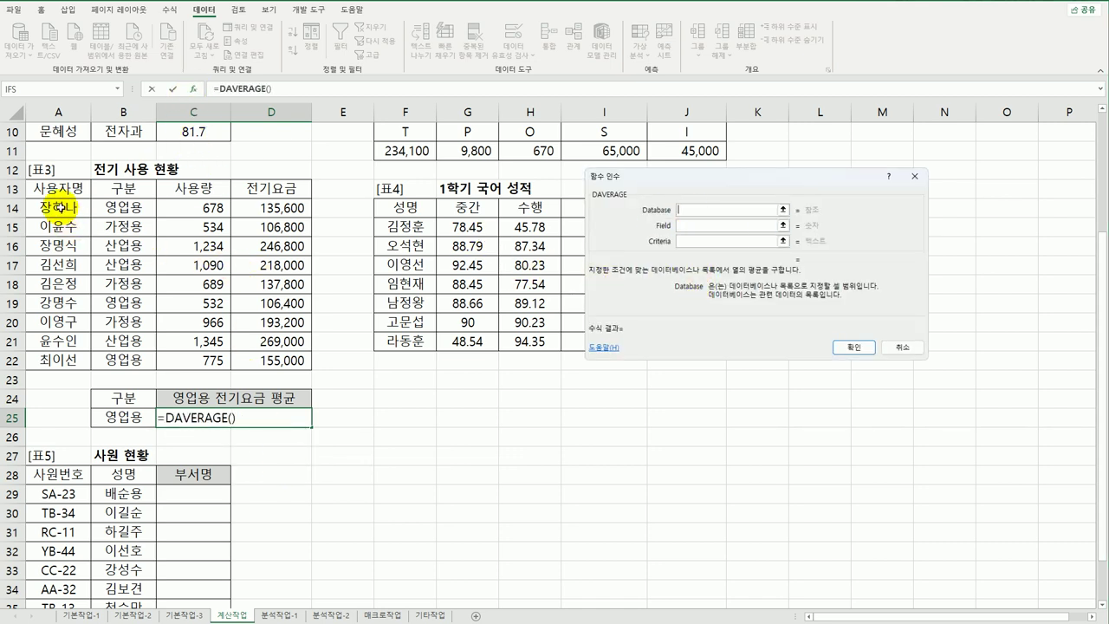
pyautogui.moveTo(61, 187); pyautogui.dragTo(253, 344)
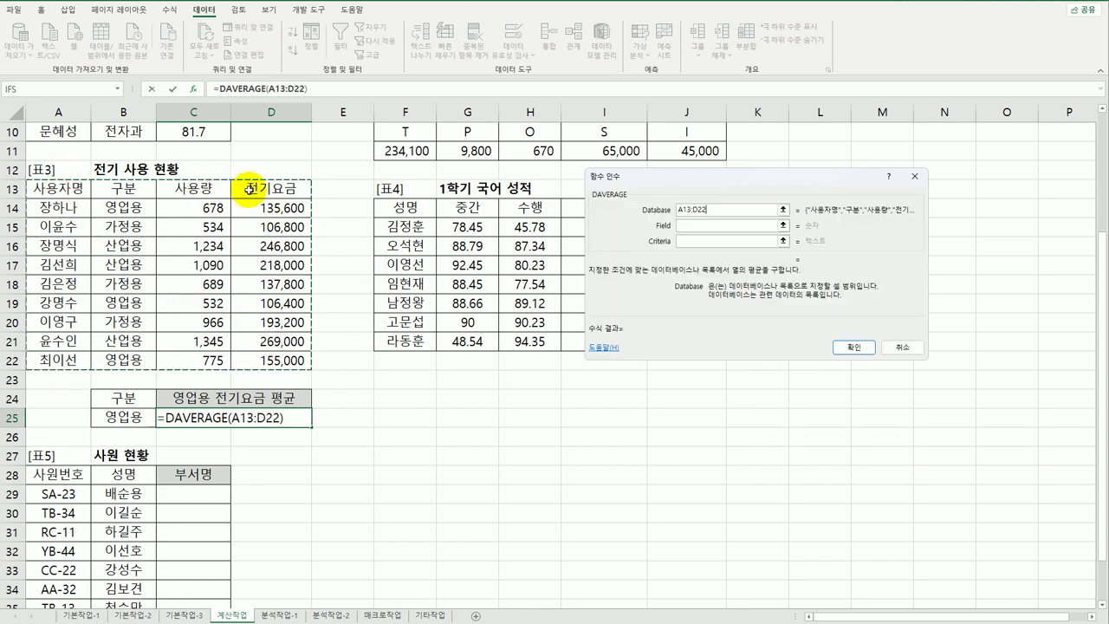
# Complete the DAVERAGE in C25 with field 4 and criteria range B24:B25.
pyautogui.click(694, 226)
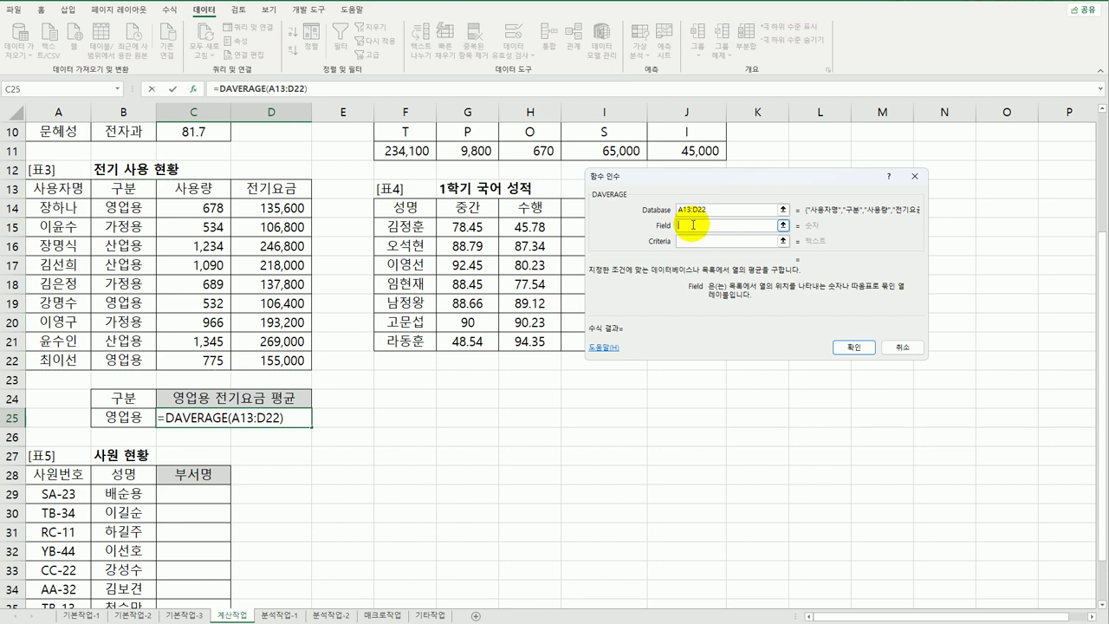
pyautogui.click(280, 194)
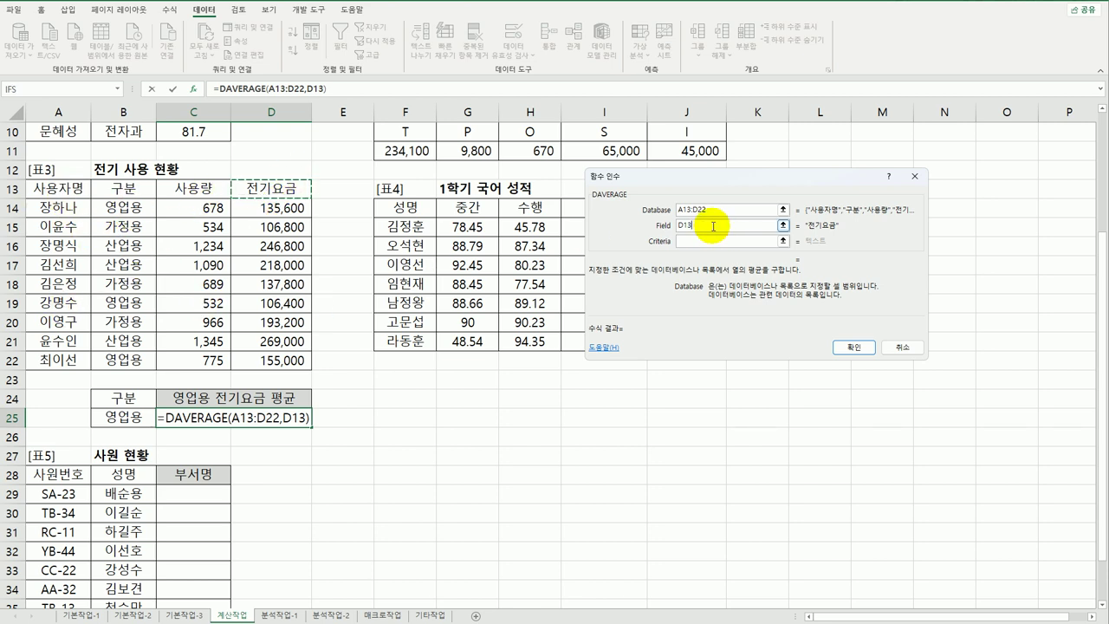
pyautogui.moveTo(712, 225); pyautogui.dragTo(639, 228)
pyautogui.write('4')
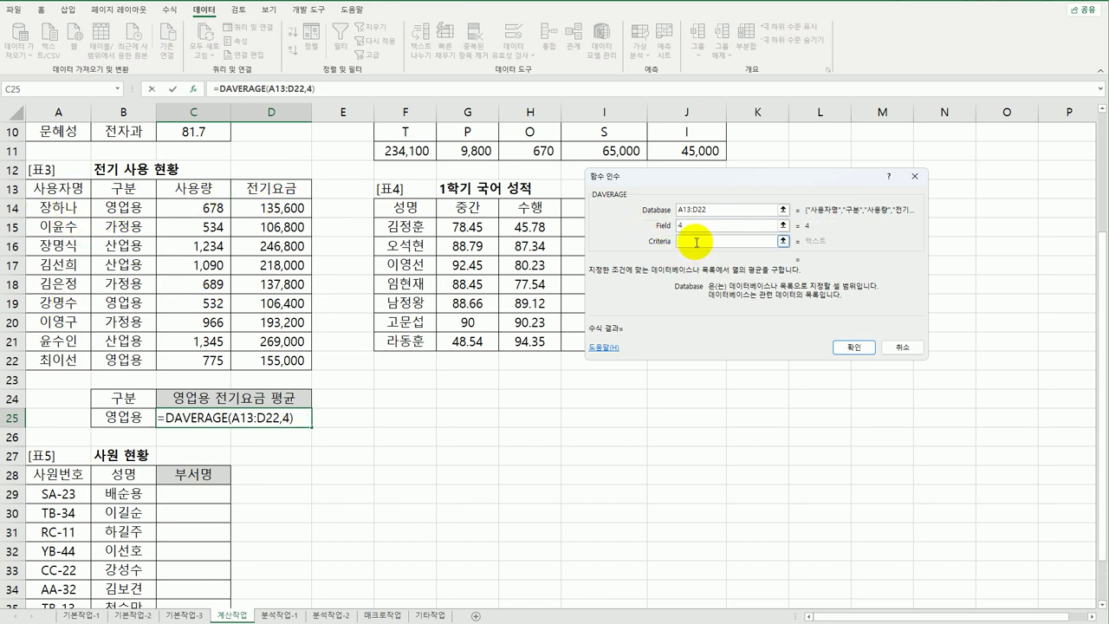
pyautogui.click(701, 239)
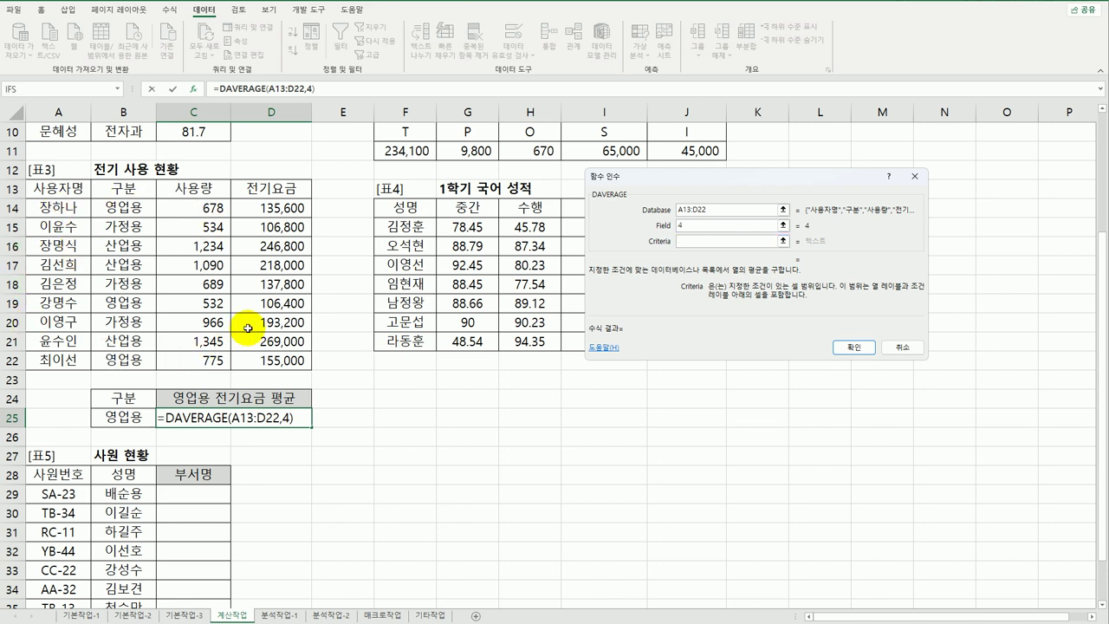
pyautogui.click(114, 396)
pyautogui.moveTo(113, 396); pyautogui.dragTo(113, 417)
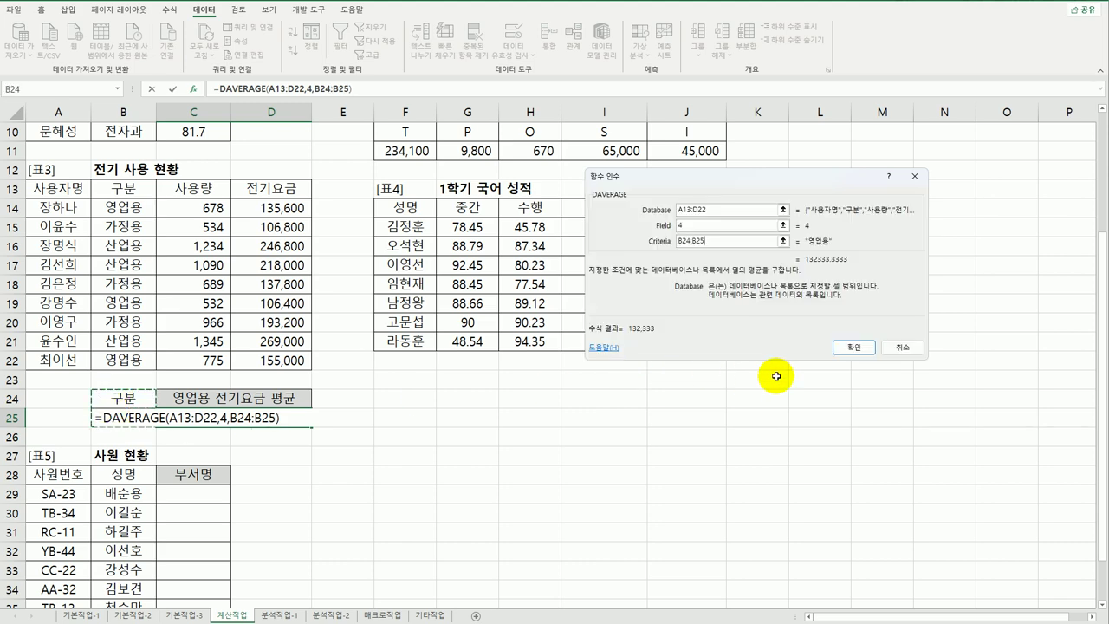
pyautogui.click(853, 348)
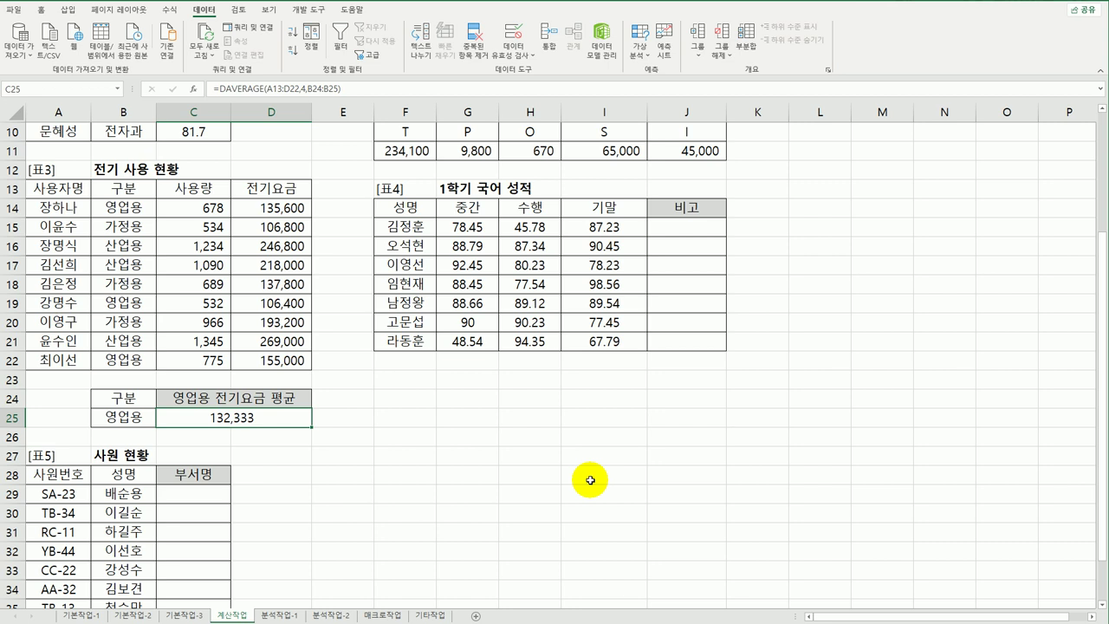
# Wrap the DAVERAGE formula in C25 in a ROUNDUP function.
pyautogui.doubleClick(202, 423)
pyautogui.click(100, 419)
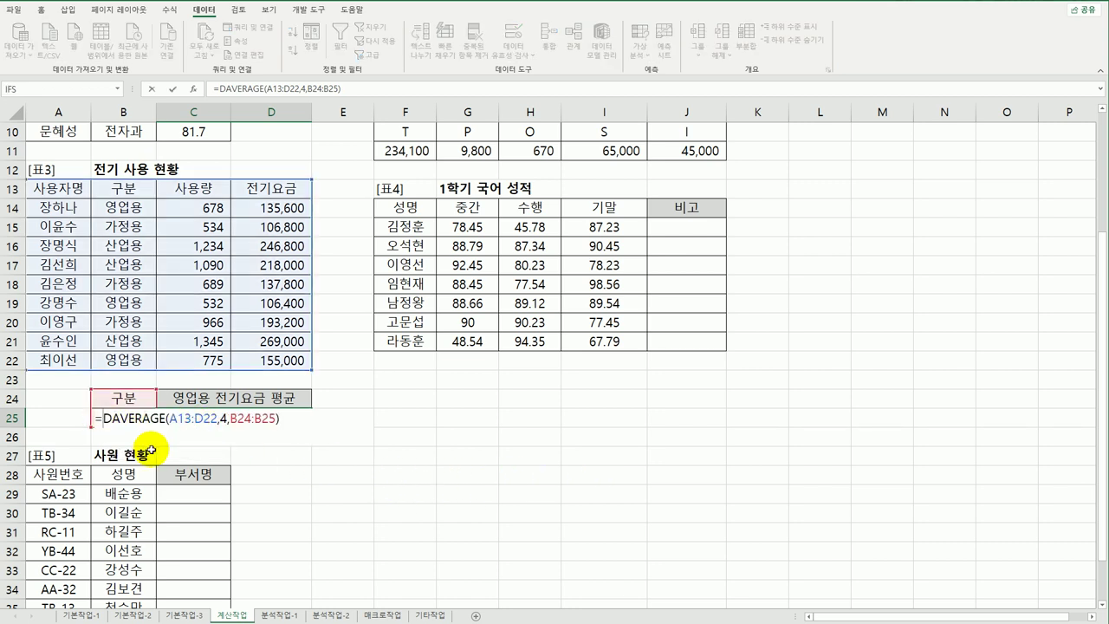
pyautogui.write('r')
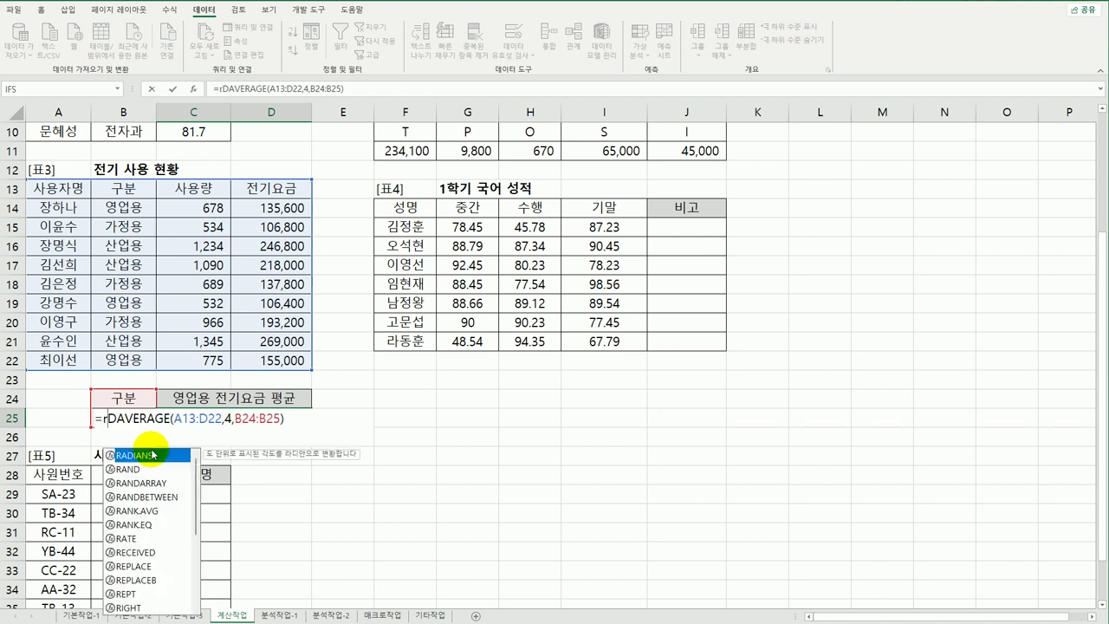
pyautogui.write('ou')
pyautogui.press('Down')
pyautogui.press('Down')
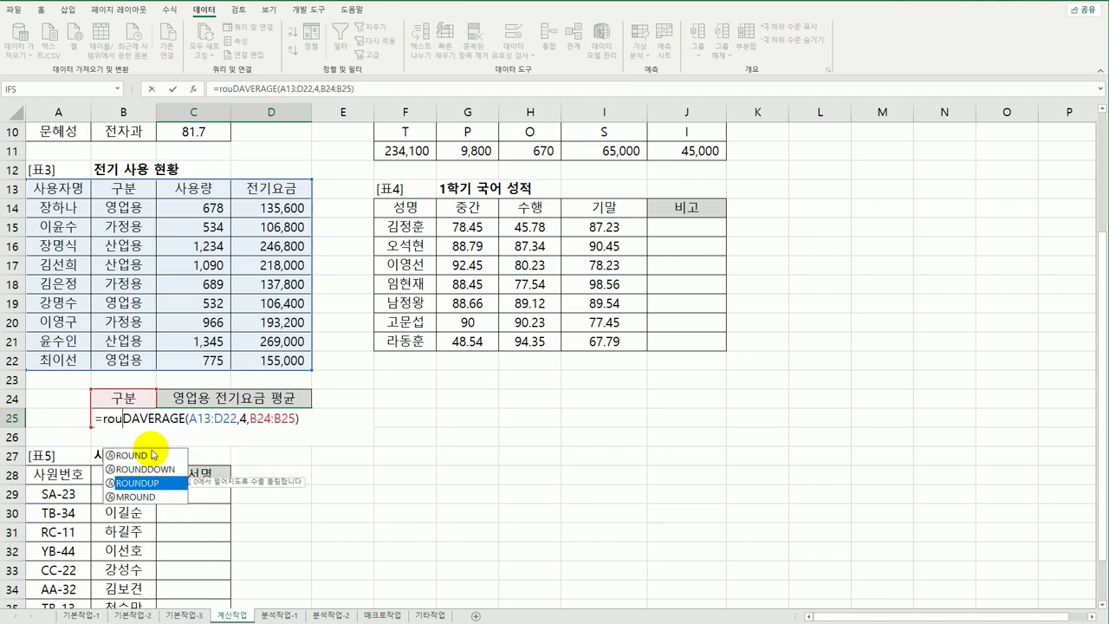
pyautogui.press('Tab')
pyautogui.press('End')
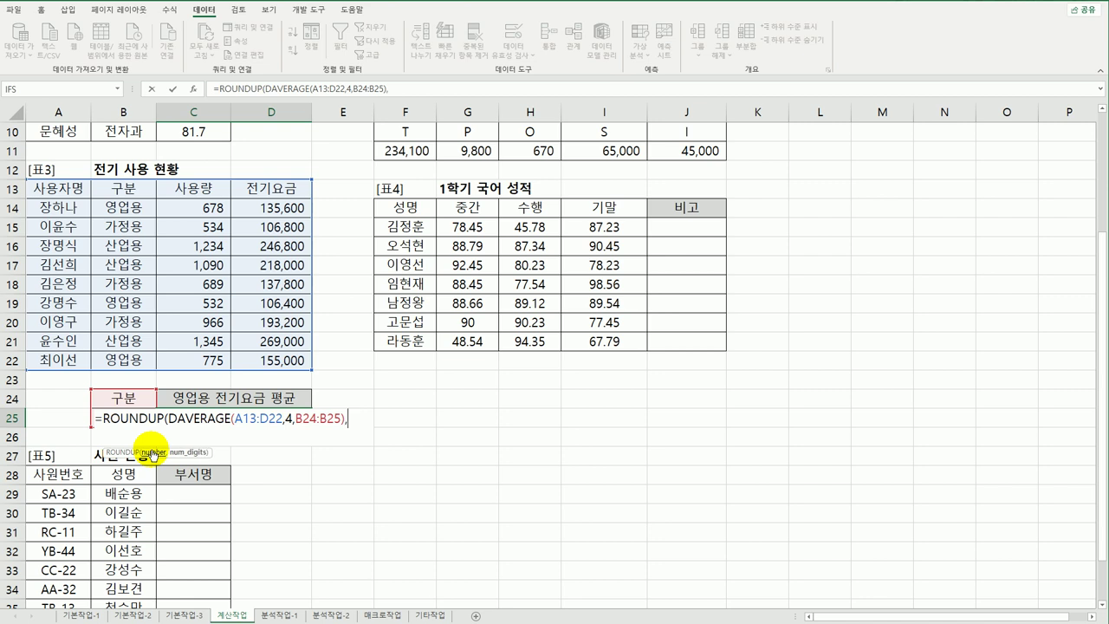
# Complete the ROUNDUP in C25 with -3 as the number of digits.
pyautogui.write(',-1')
pyautogui.press('BackSpace')
pyautogui.write('2')
pyautogui.press('BackSpace')
pyautogui.write('3)')
pyautogui.press('Return')
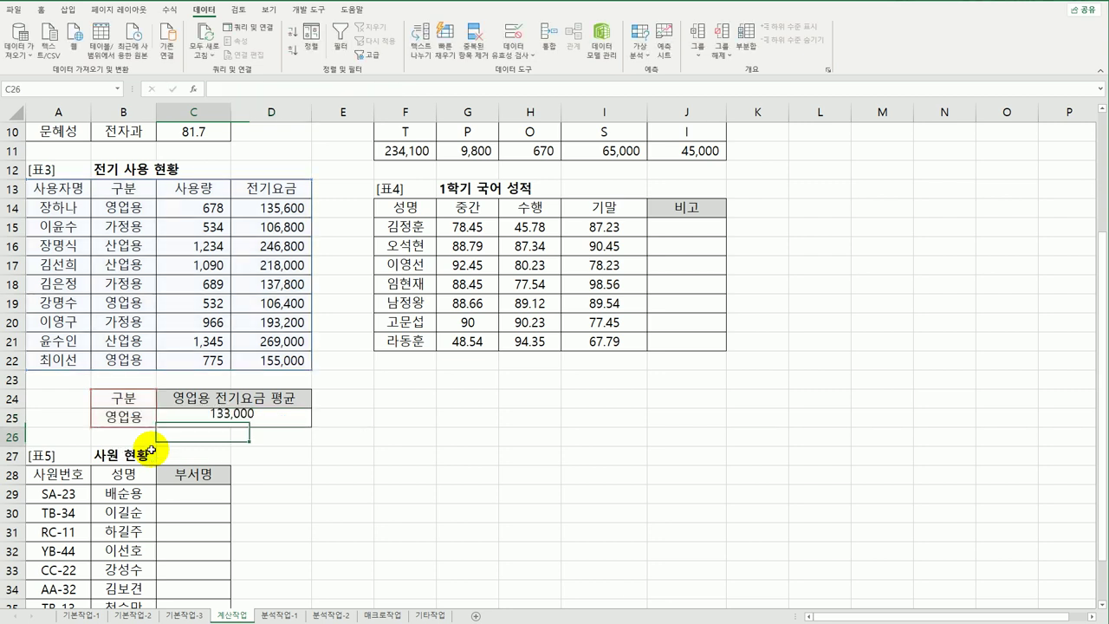
pyautogui.click(276, 423)
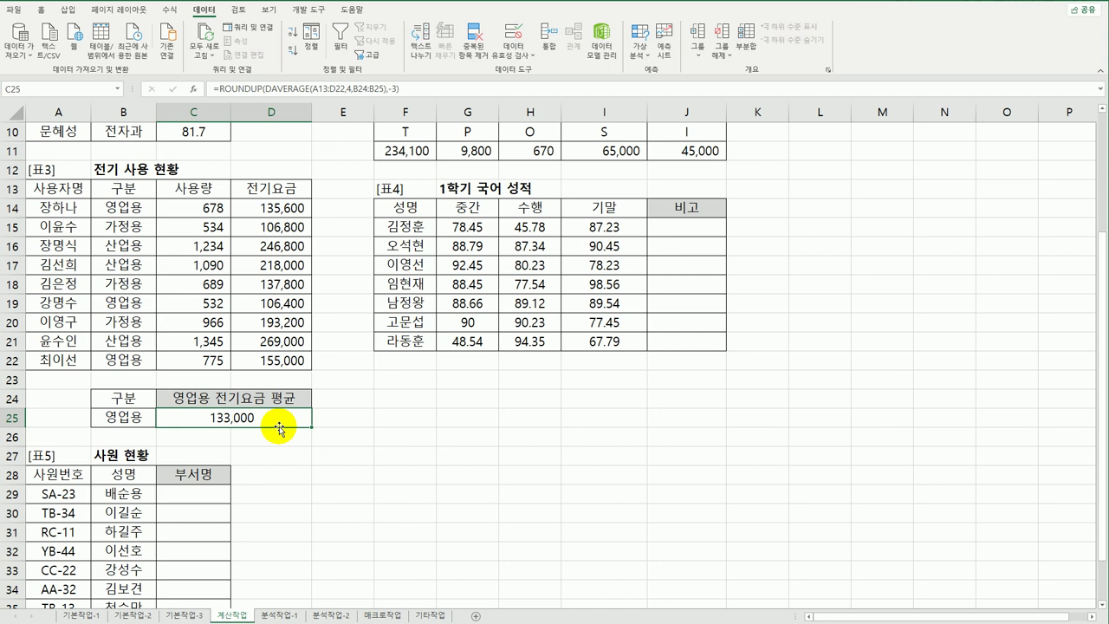
# Enter =STDEV.S($G$15:$I$21) in J15 of the 비고 column and fill it down to J21.
pyautogui.click(694, 227)
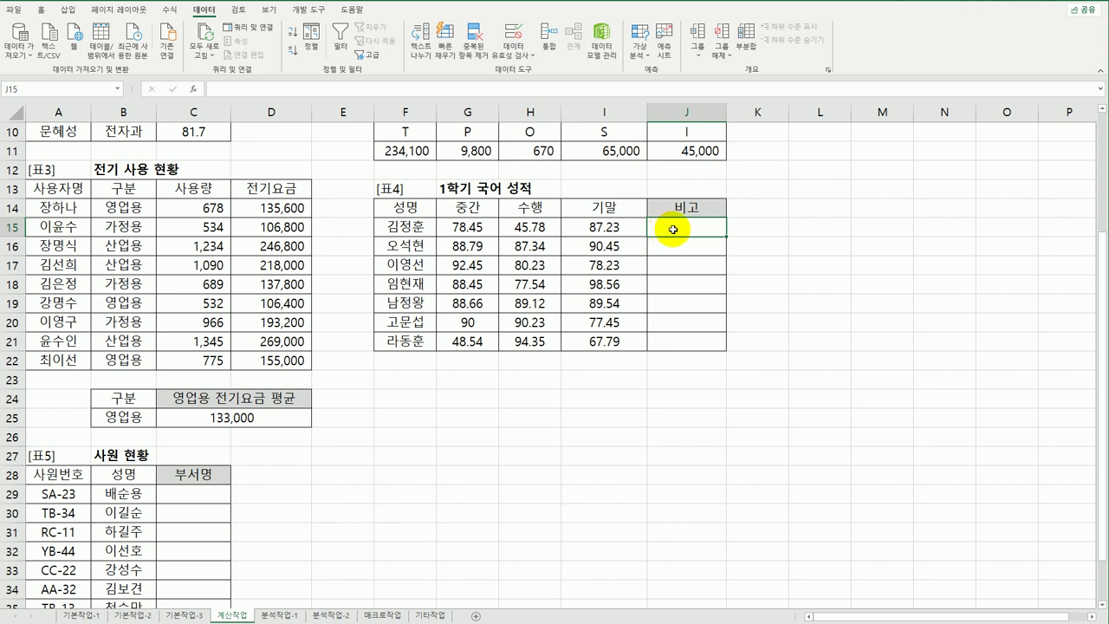
pyautogui.write('=')
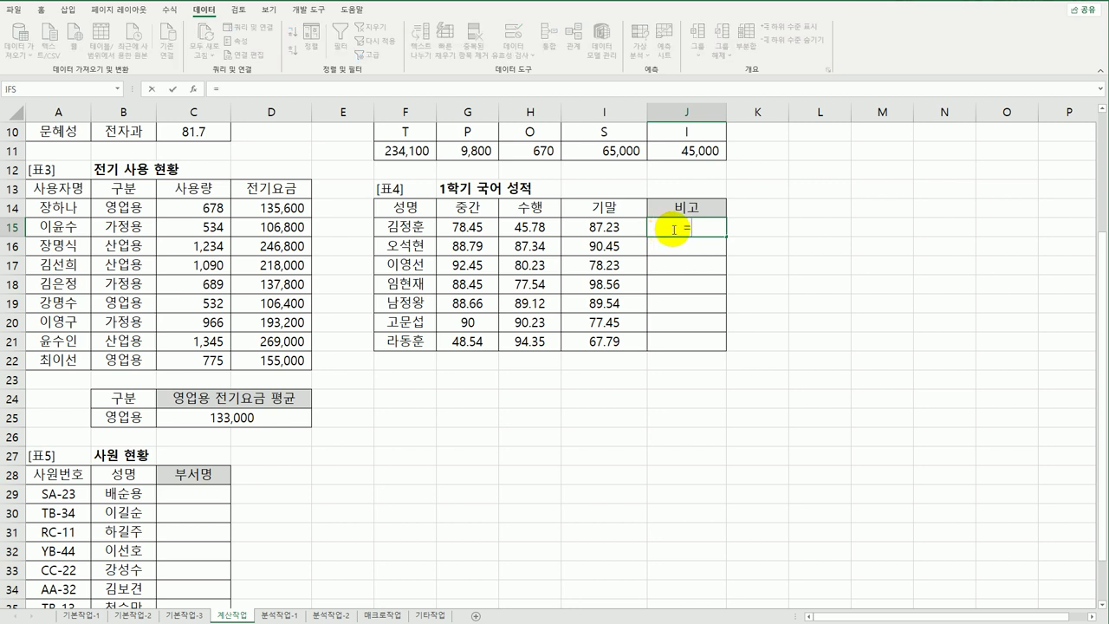
pyautogui.write('st')
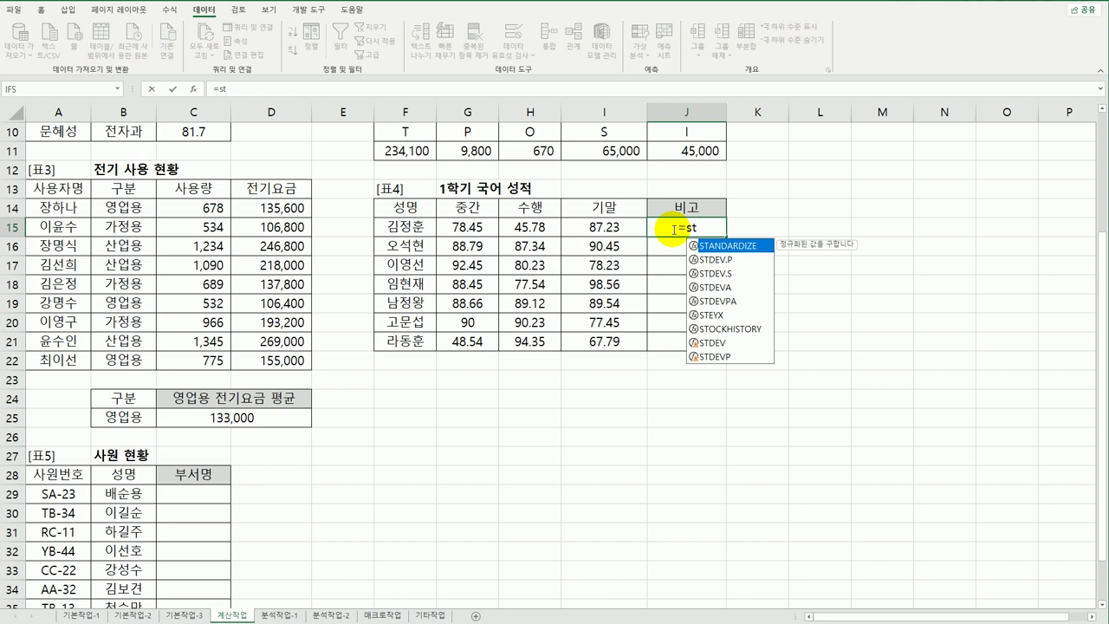
pyautogui.doubleClick(749, 273)
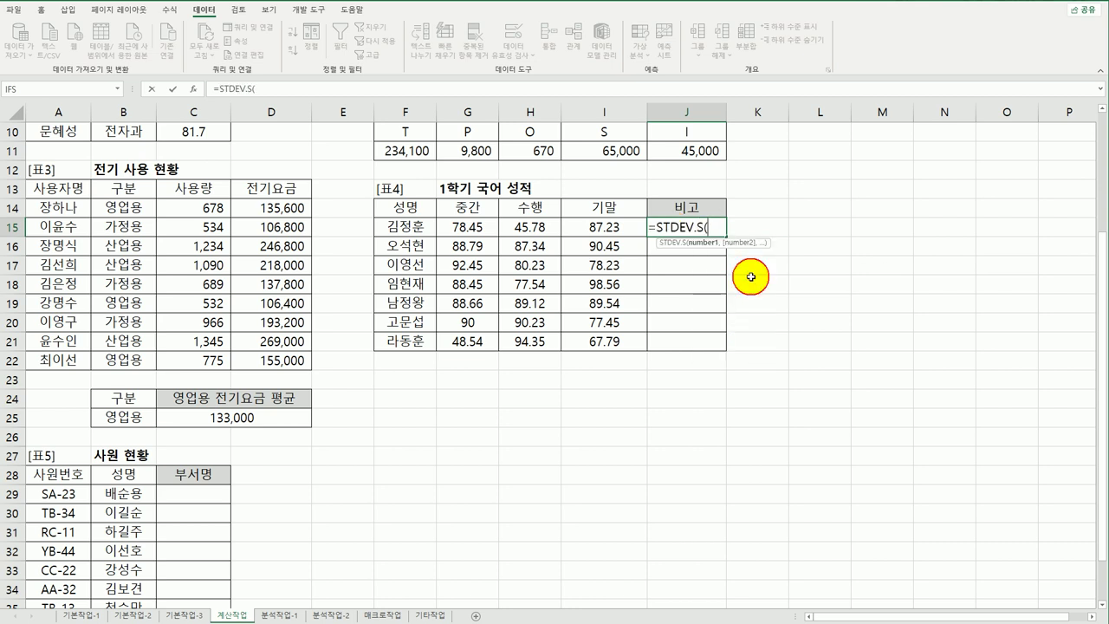
pyautogui.click(486, 235)
pyautogui.moveTo(486, 235); pyautogui.dragTo(581, 338)
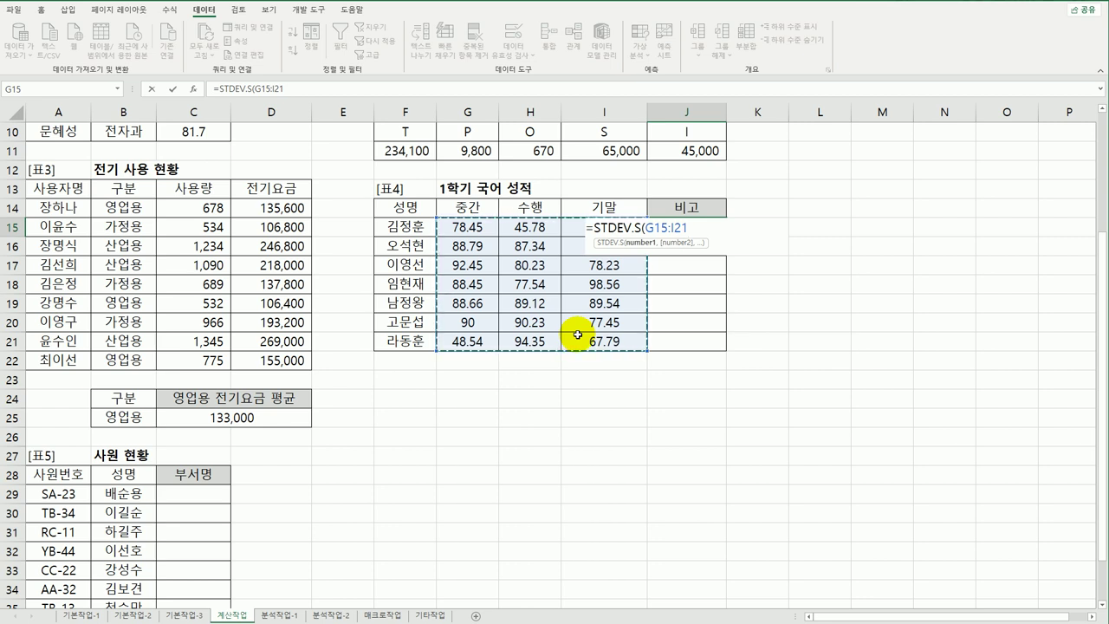
pyautogui.press('F4')
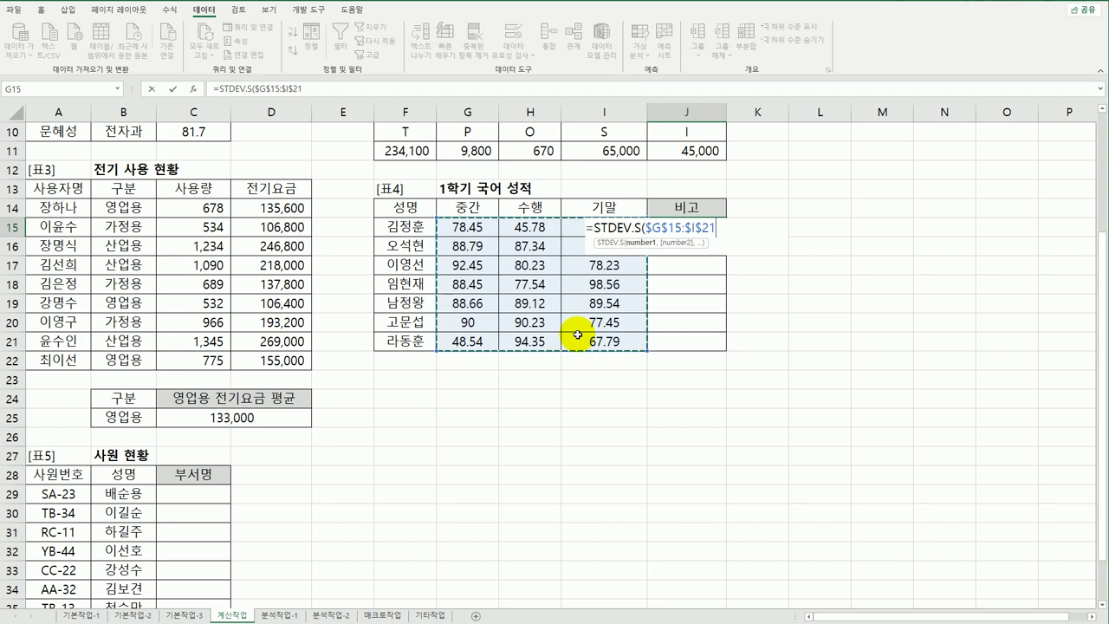
pyautogui.press('Return')
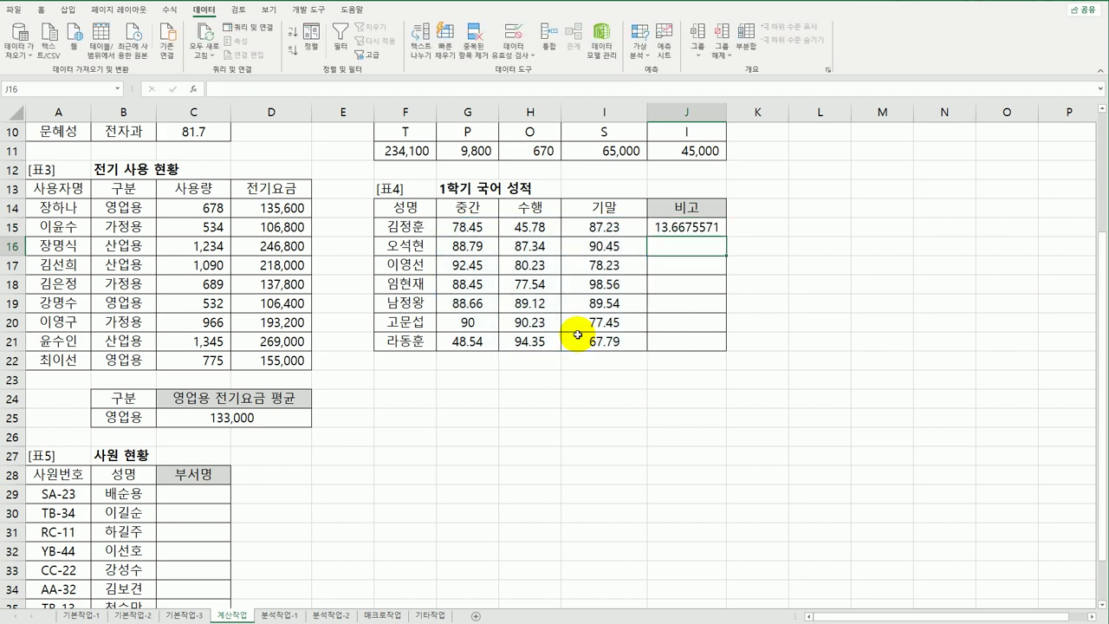
pyautogui.click(694, 222)
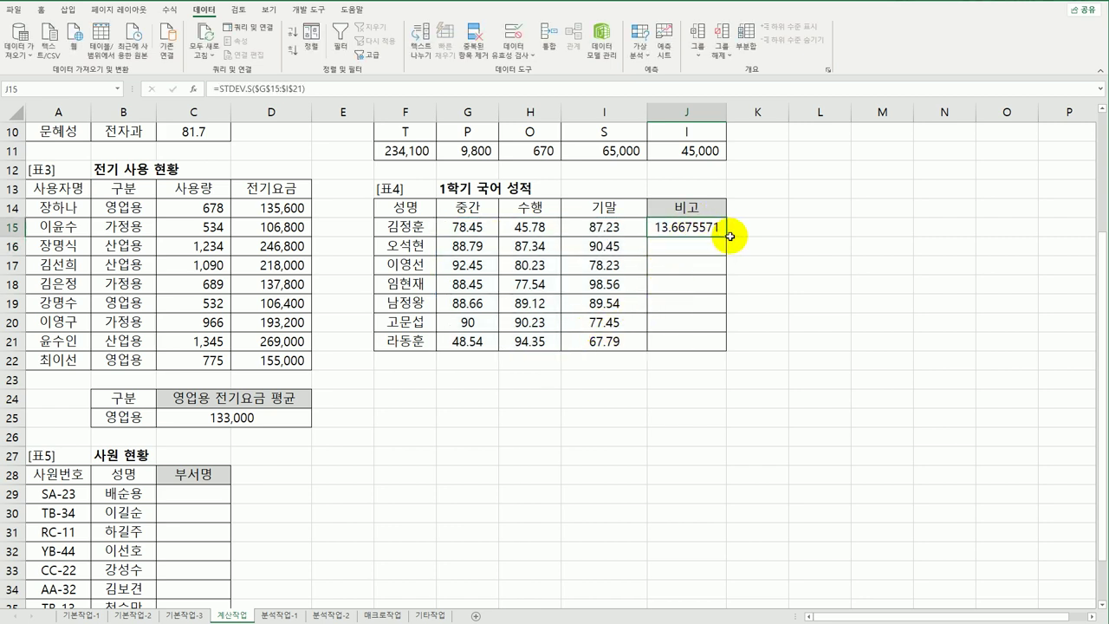
pyautogui.moveTo(728, 235); pyautogui.dragTo(713, 351)
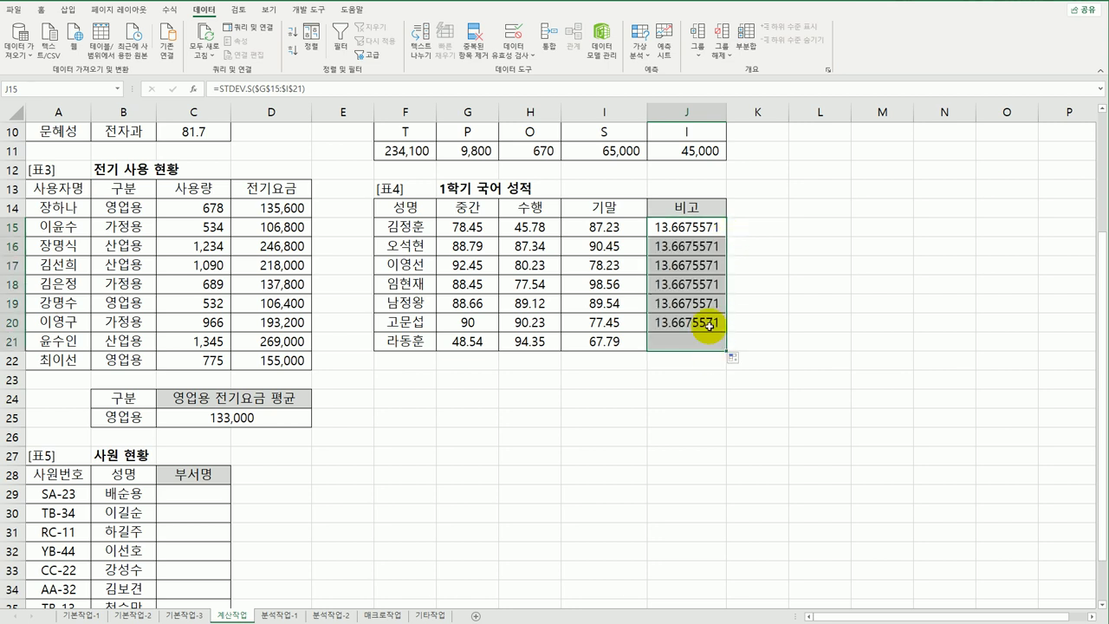
# Wrap the J15 formula in an IF function that tests STDEV.S(G15:I15)>=STDEV.S($G$15:$I$21).
pyautogui.click(684, 231)
pyautogui.doubleClick(651, 227)
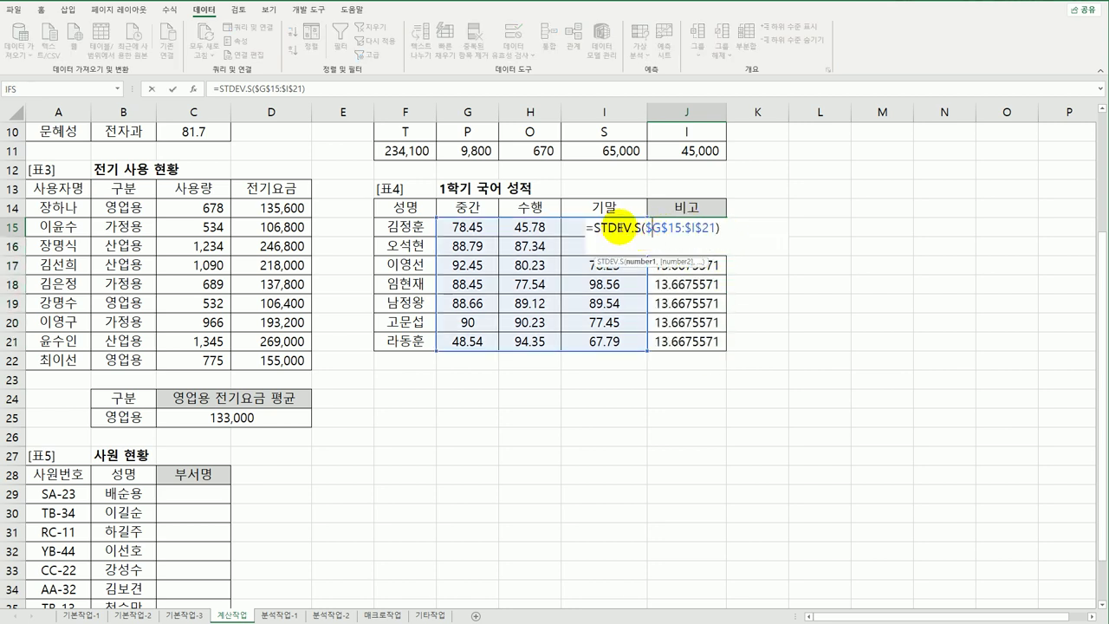
pyautogui.write('IF(')
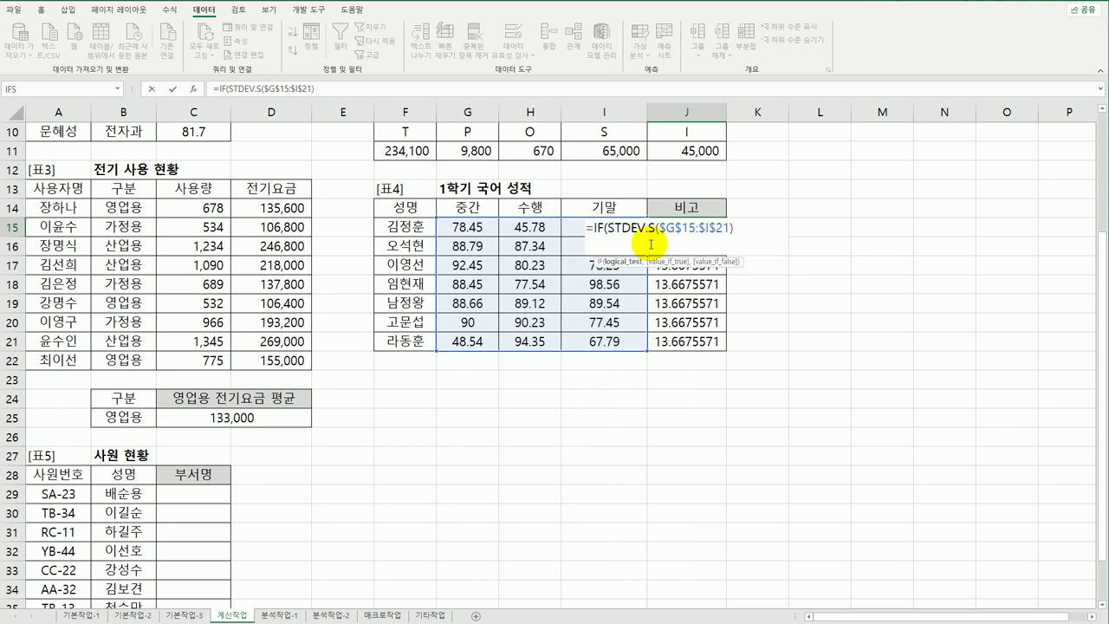
pyautogui.write('ste')
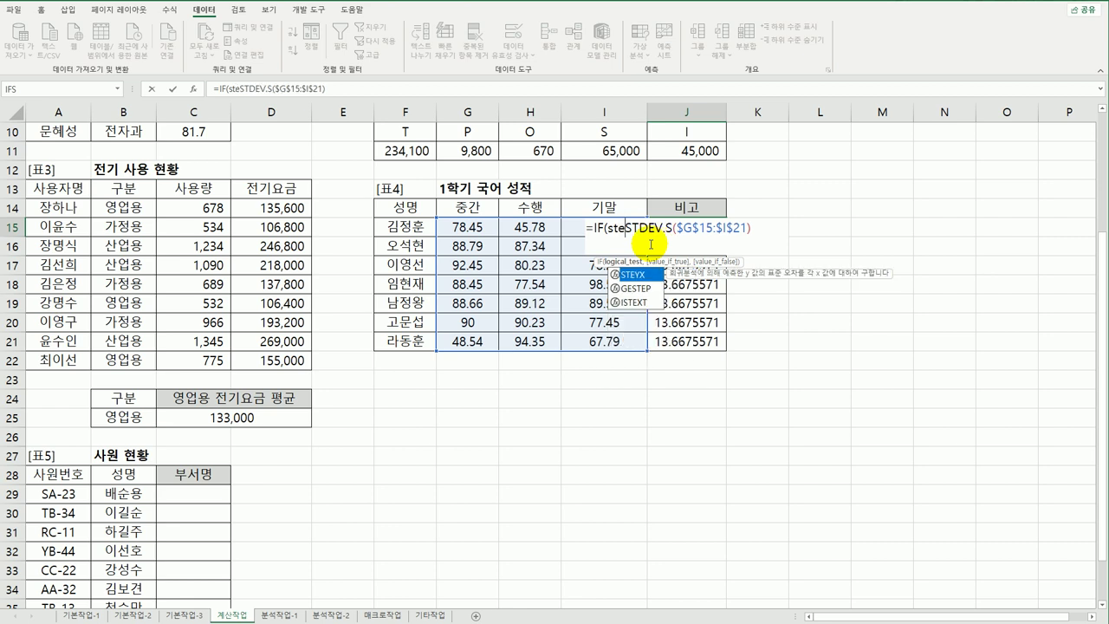
pyautogui.press('BackSpace')
pyautogui.write('d')
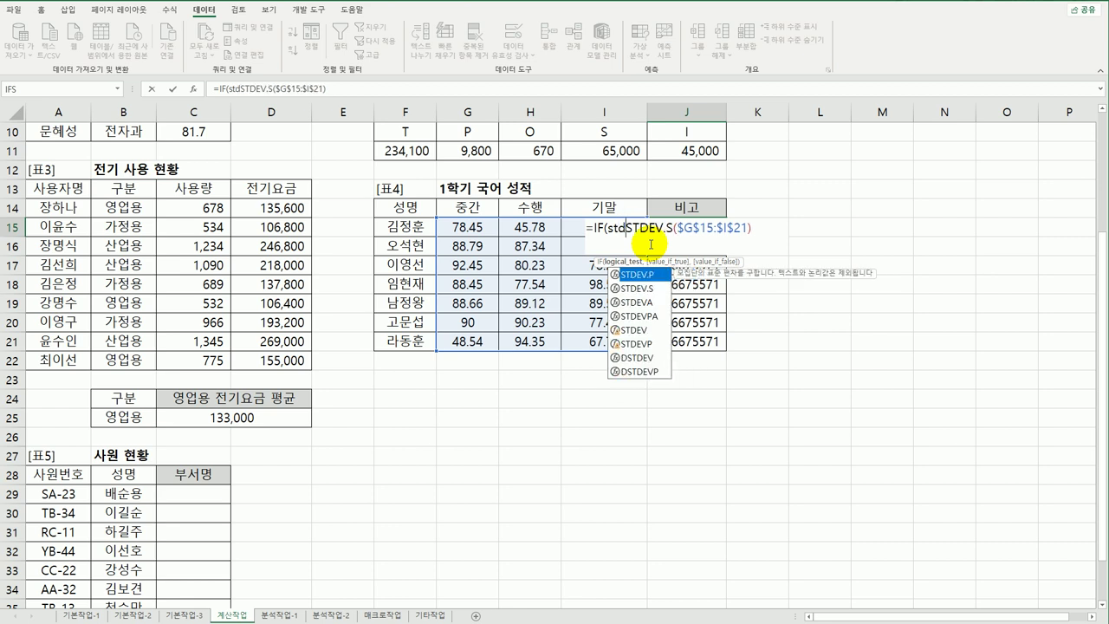
pyautogui.press('Tab')
pyautogui.moveTo(471, 227); pyautogui.dragTo(590, 227)
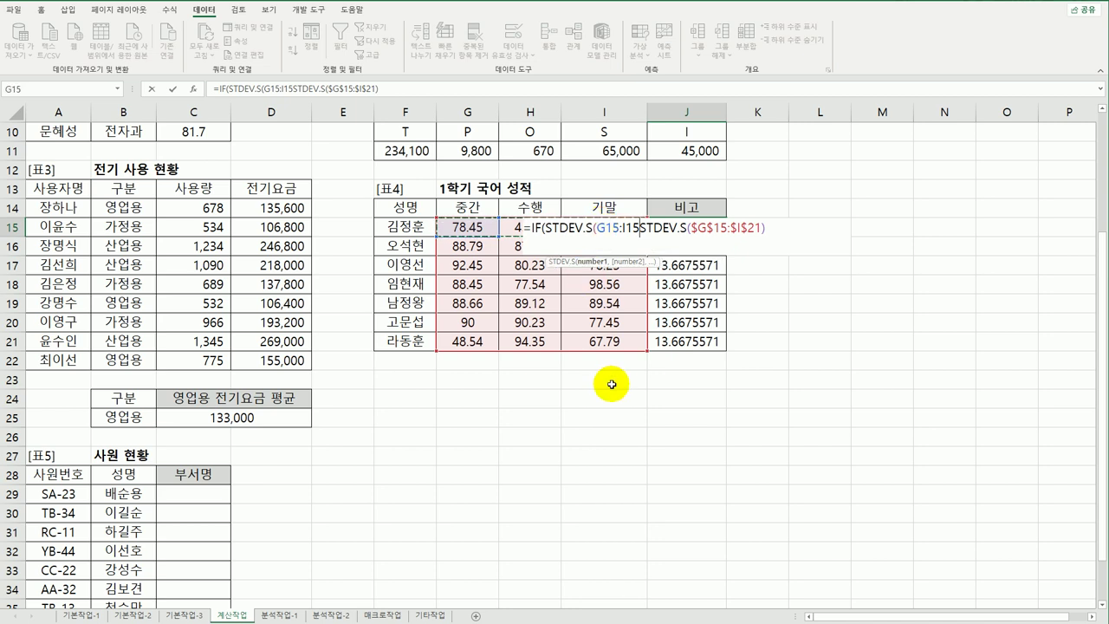
pyautogui.write(')')
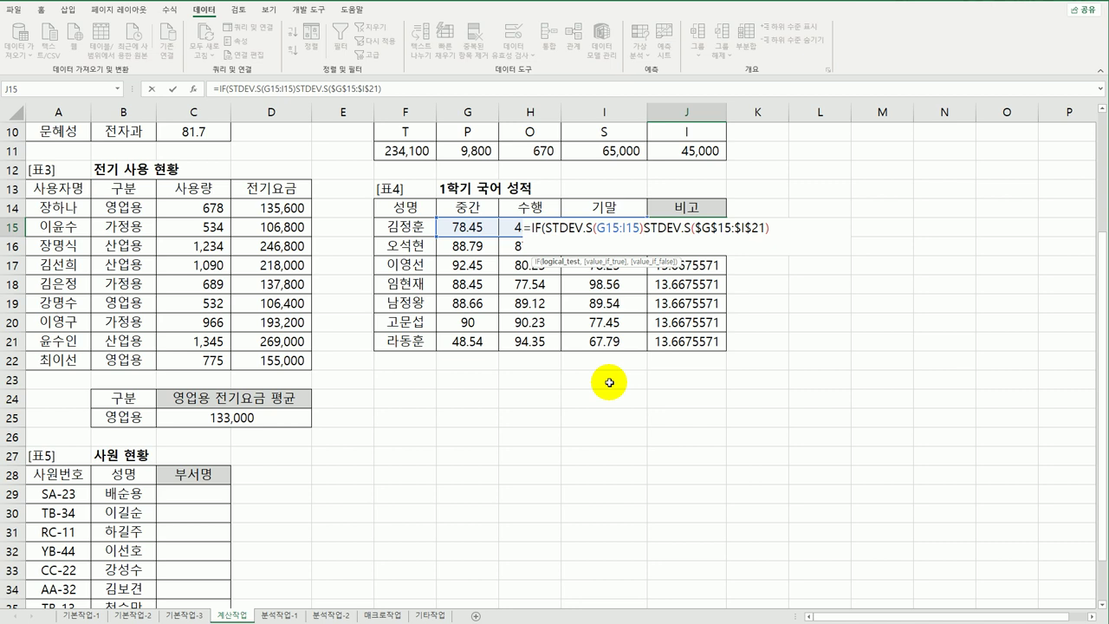
pyautogui.write('>=')
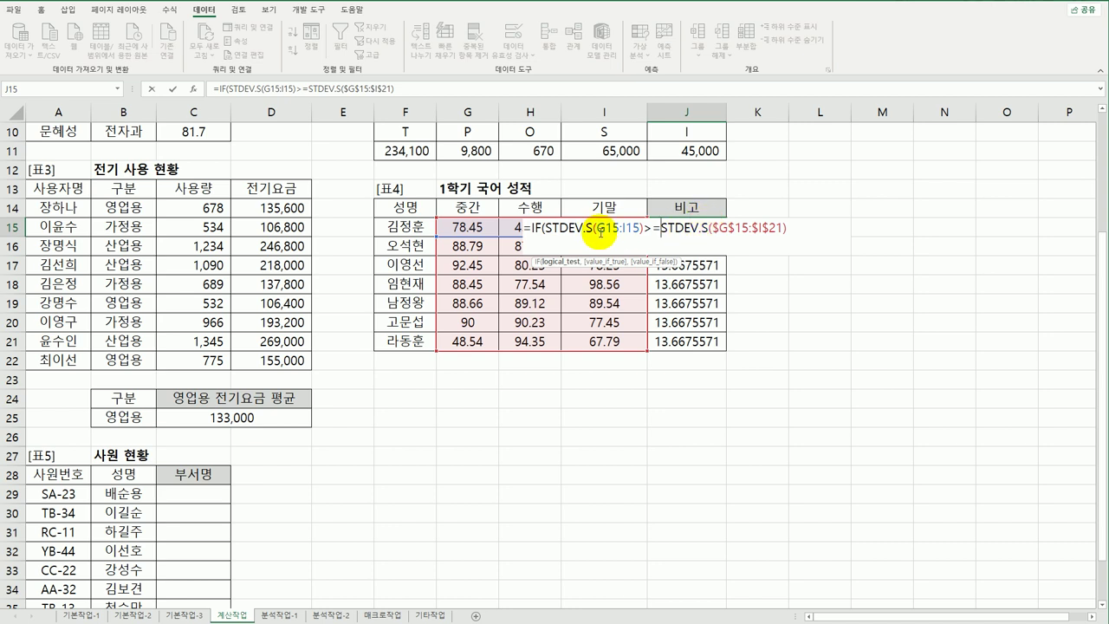
# Complete the IF in J15 with "평균점수 이상" as the true value and "" as the false value.
pyautogui.click(801, 227)
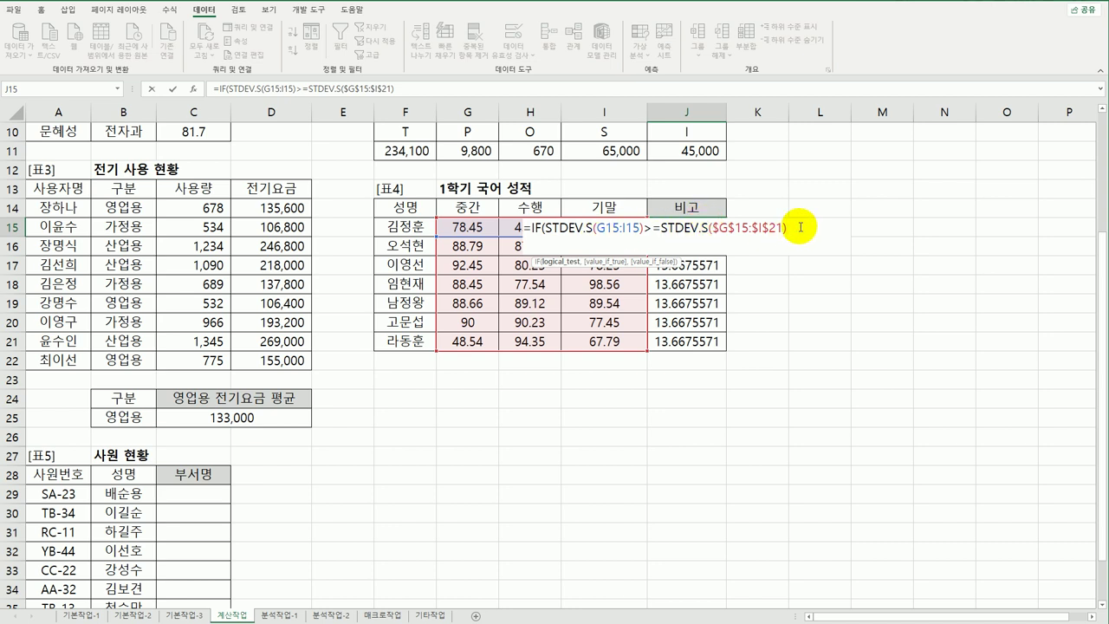
pyautogui.write(',')
pyautogui.write('"vu')
pyautogui.press('BackSpace')
pyautogui.press('BackSpace')
pyautogui.press('Hangul')
pyautogui.write('평')
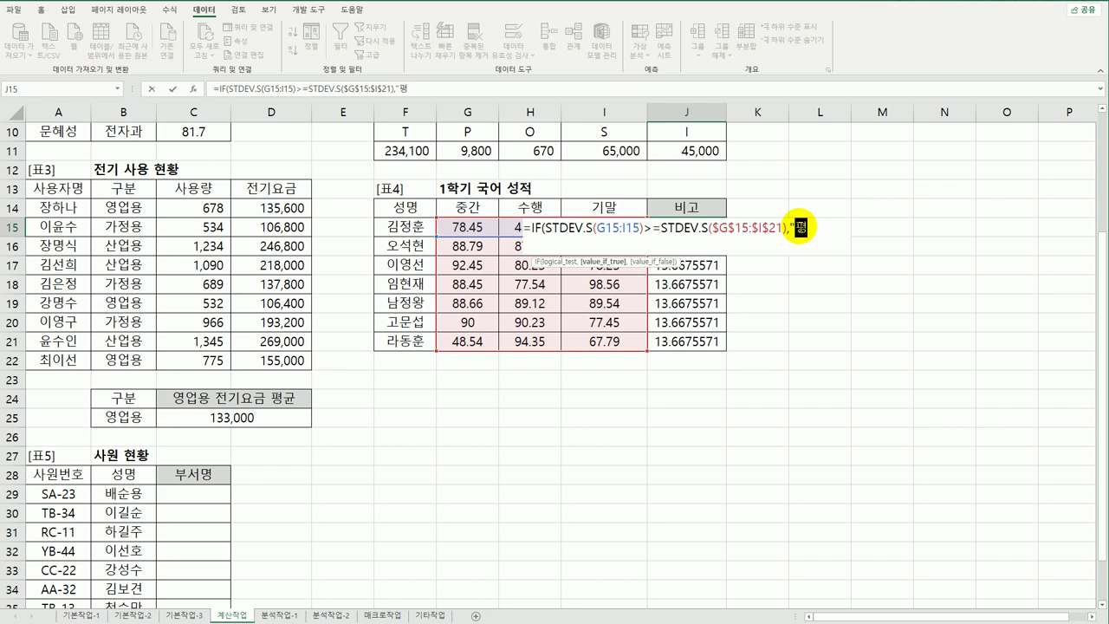
pyautogui.write('균점ㅅ수 이상",')
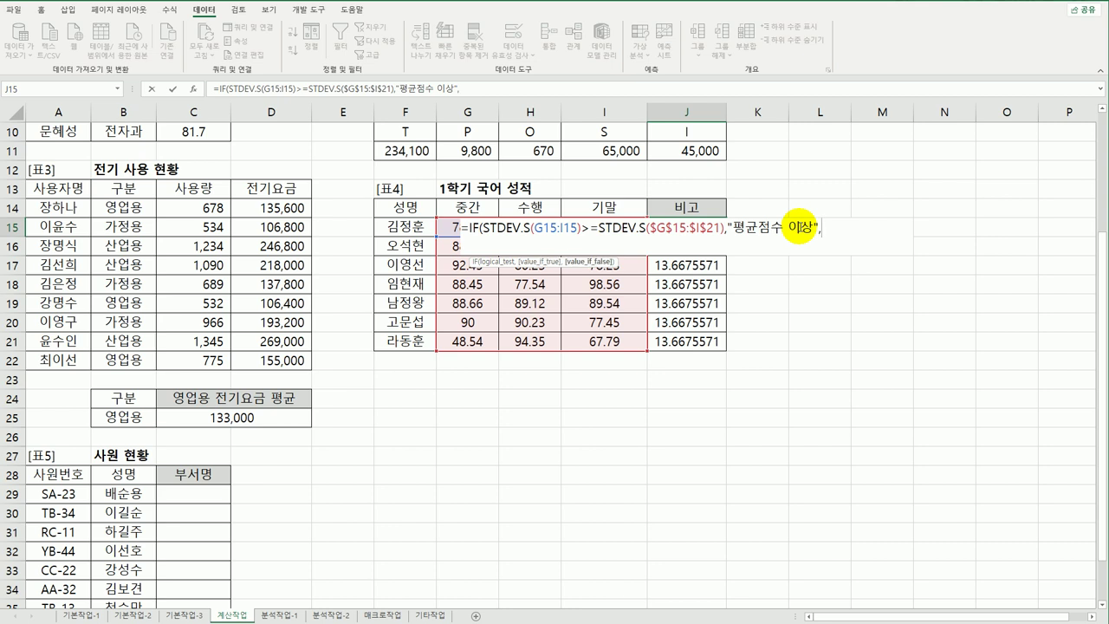
pyautogui.write('"")')
pyautogui.press('Return')
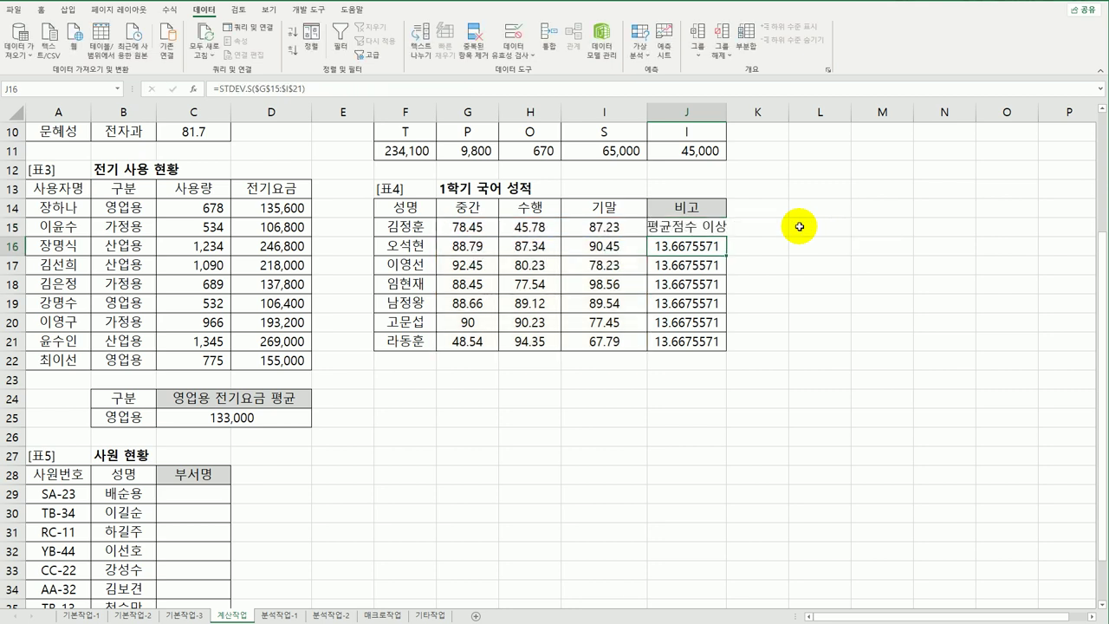
# Autofit the width of column J and fill the J15 formula down to J21.
pyautogui.doubleClick(726, 112)
pyautogui.click(731, 226)
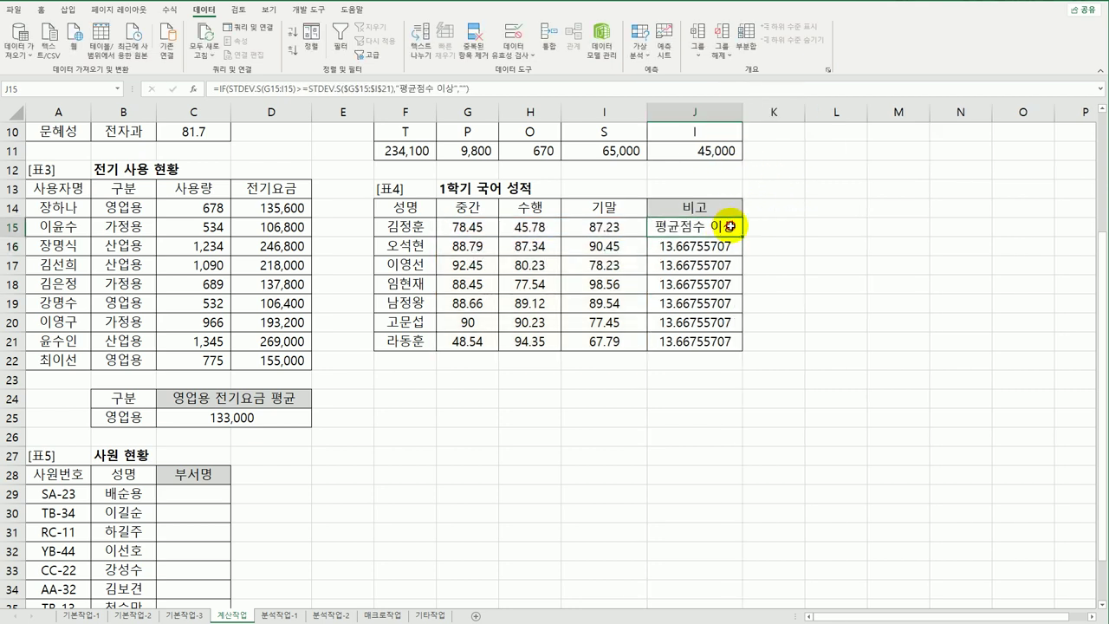
pyautogui.moveTo(737, 228); pyautogui.dragTo(720, 351)
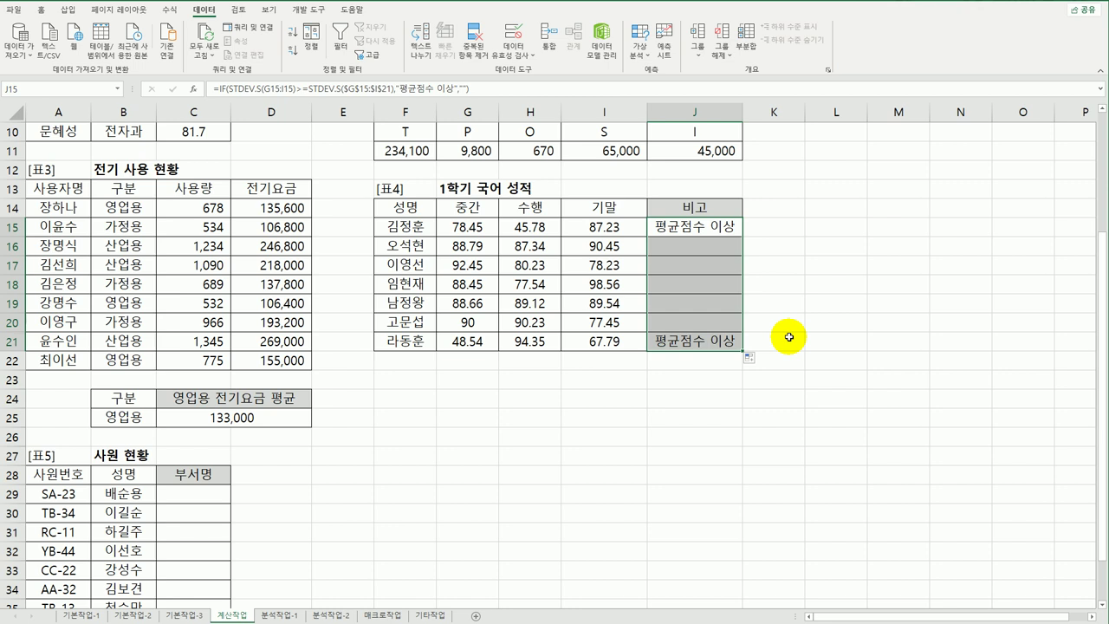
# Enter =MID(A29,4,1) in C29 of the 표5 부서명 column and fill it down to C36.
pyautogui.scroll(-6, 204, 476)
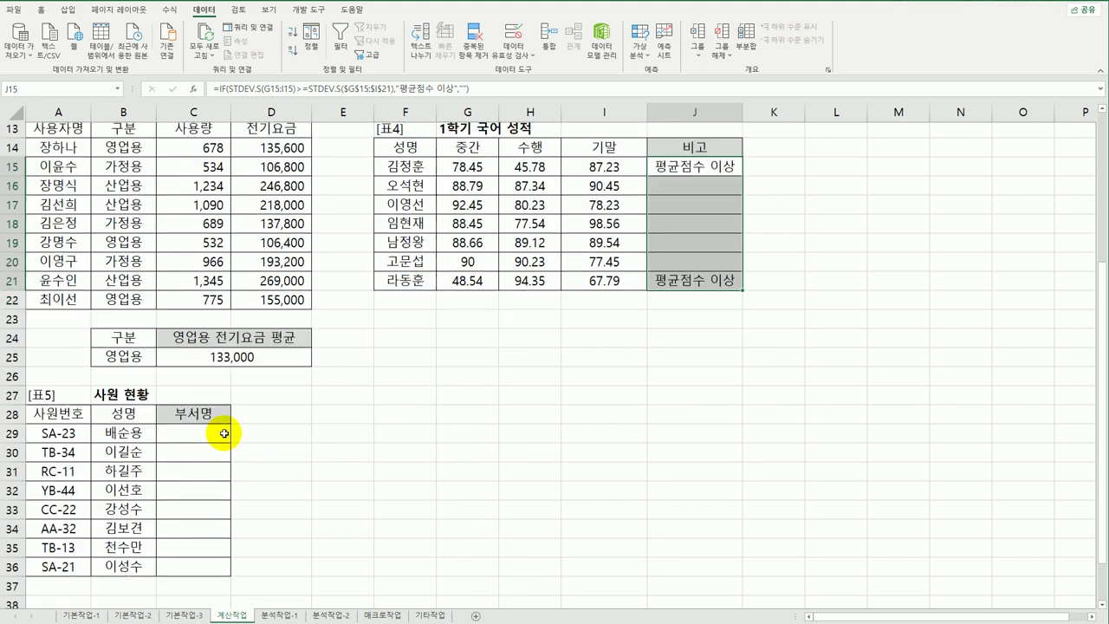
pyautogui.scroll(3, 231, 455)
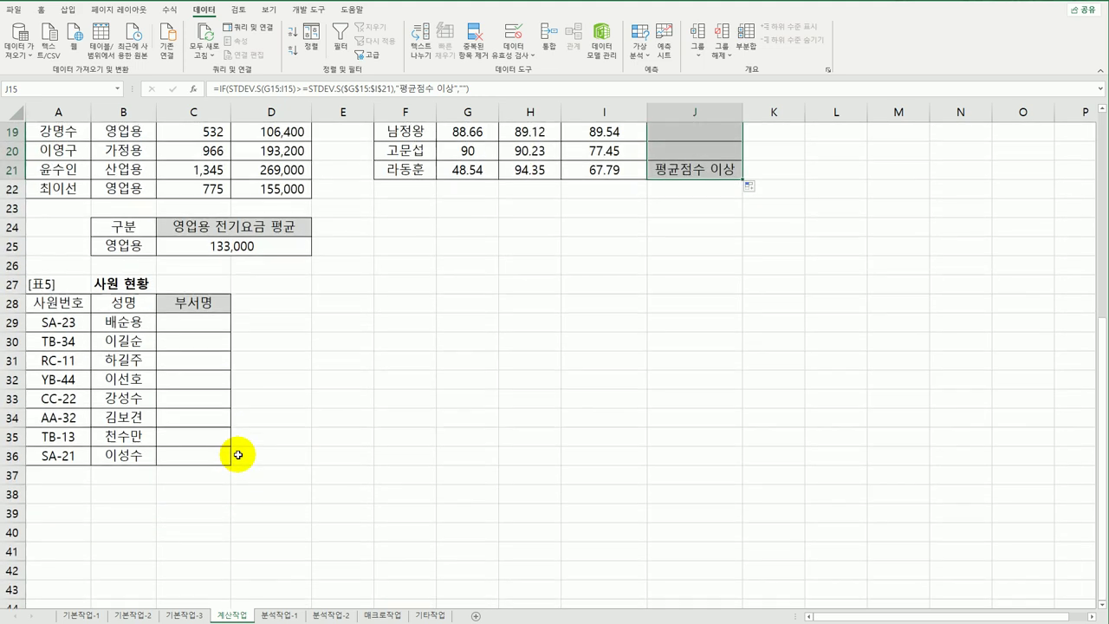
pyautogui.click(206, 330)
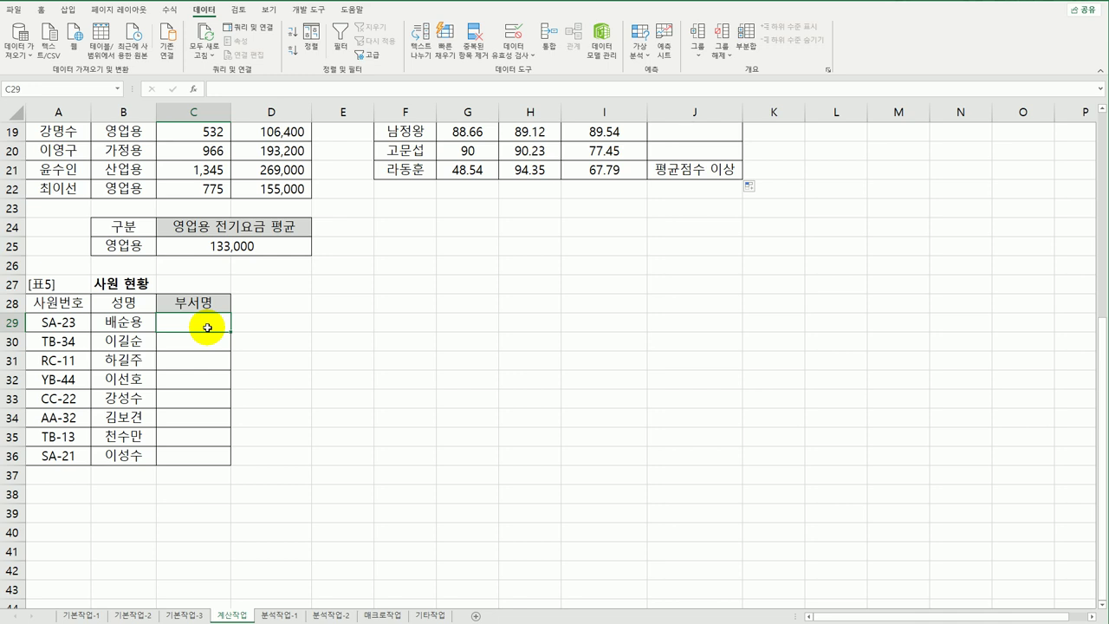
pyautogui.write('=')
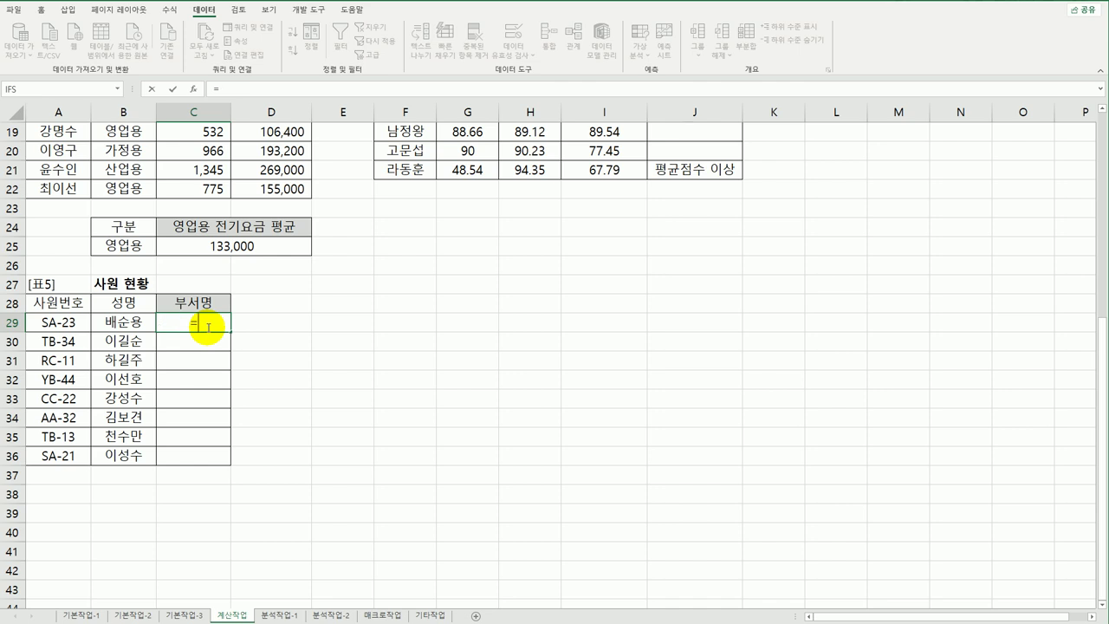
pyautogui.write('mid(')
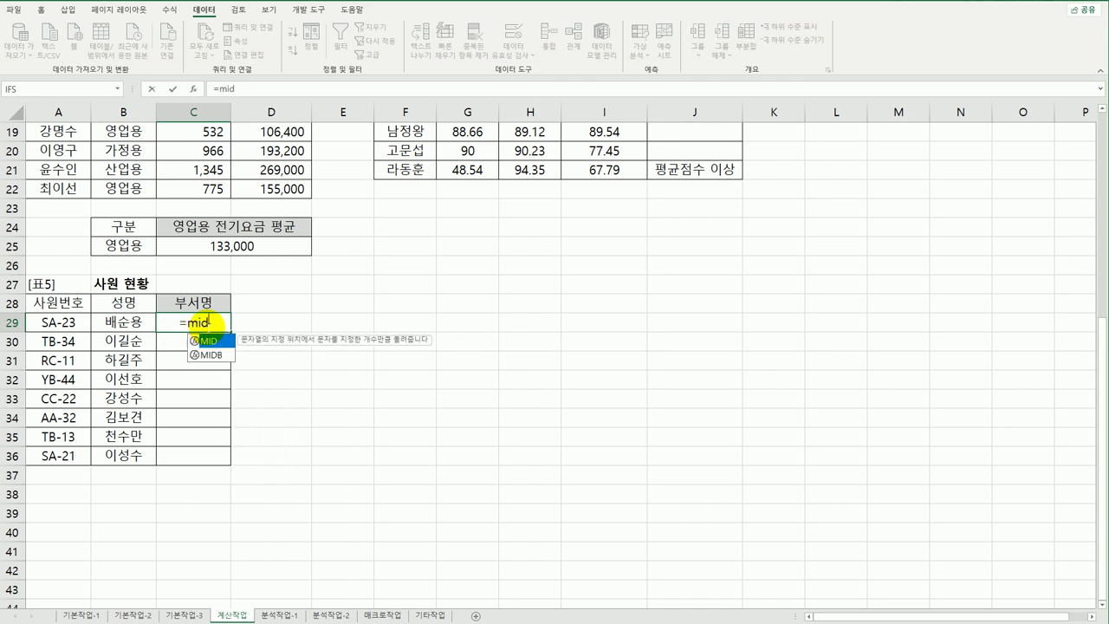
pyautogui.click(73, 322)
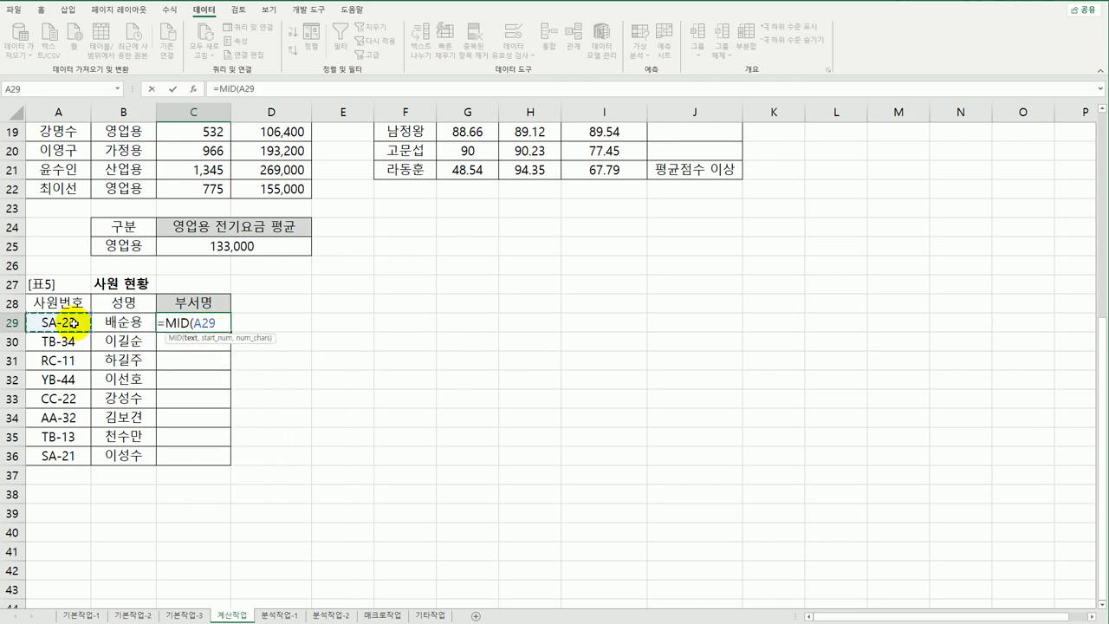
pyautogui.write(',4')
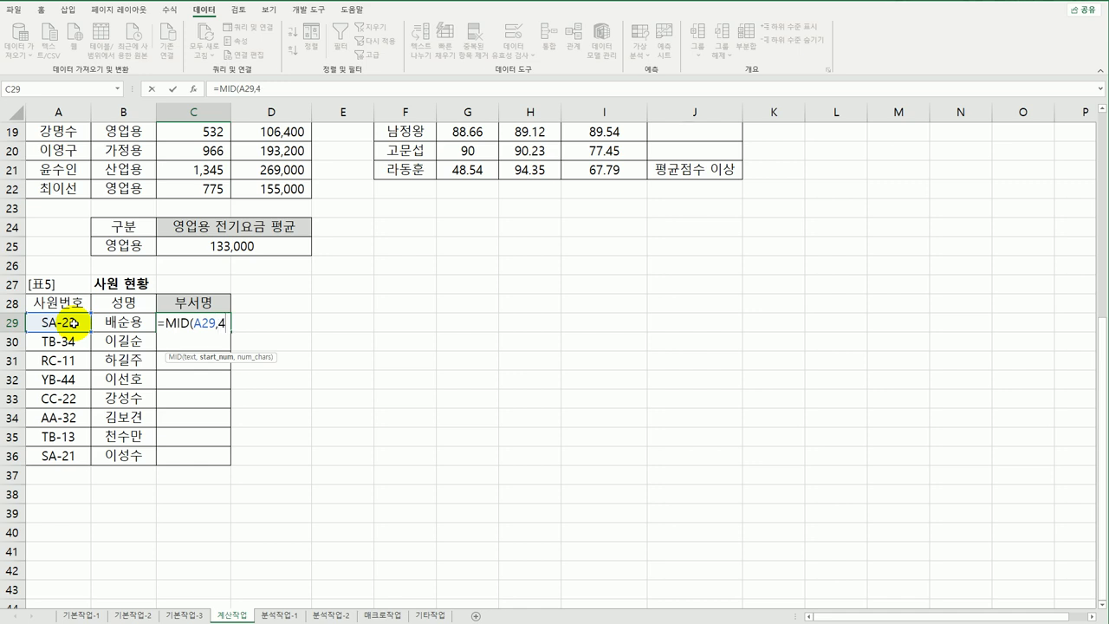
pyautogui.write(',1')
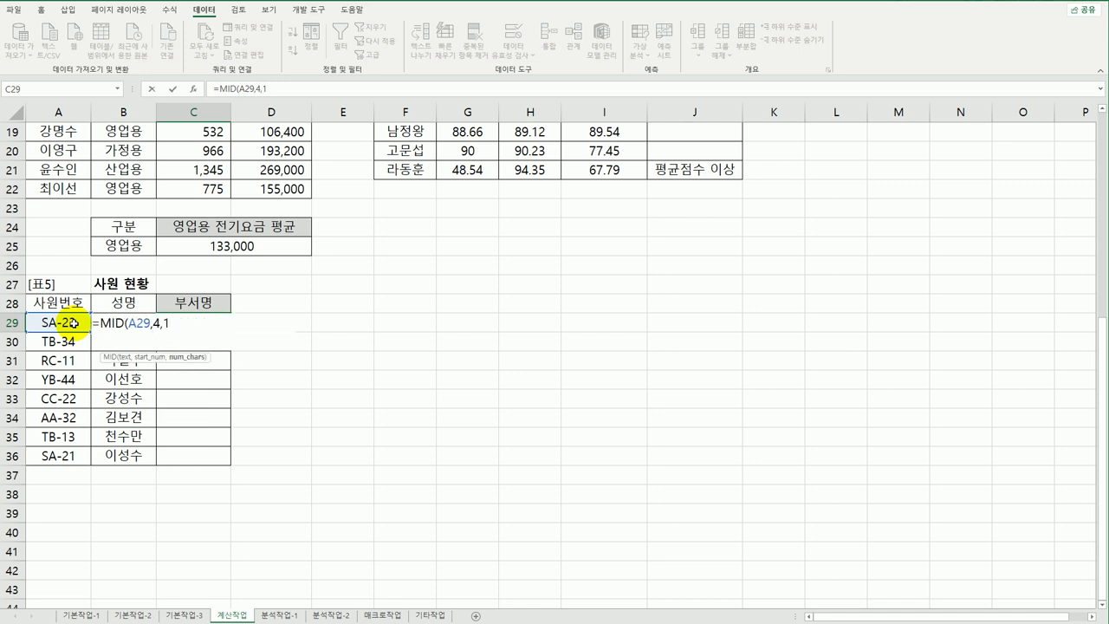
pyautogui.write(')')
pyautogui.press('Return')
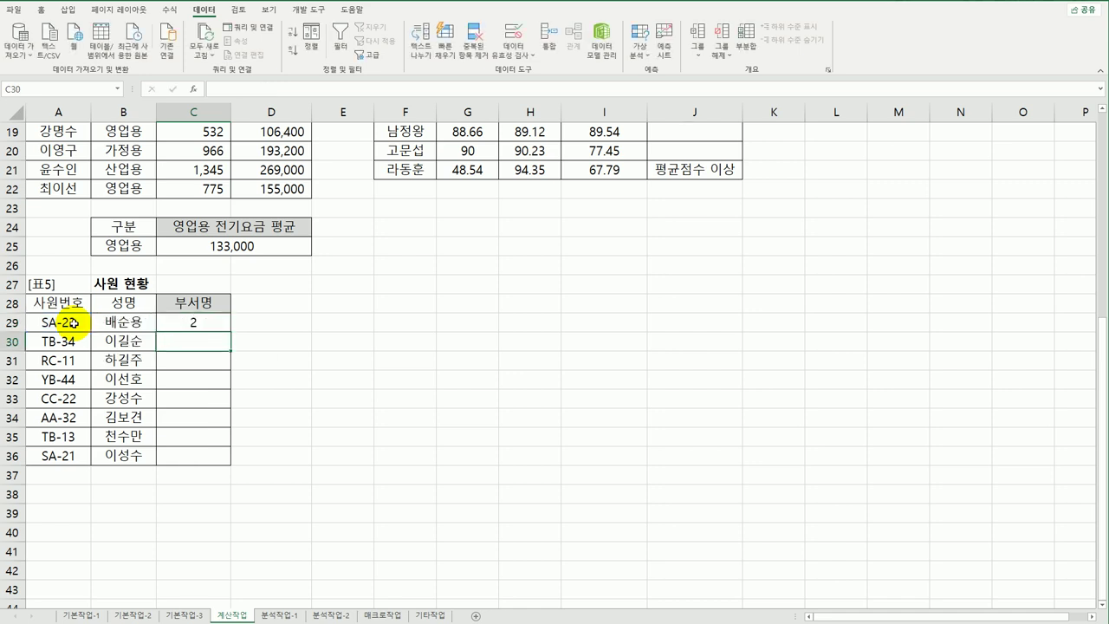
pyautogui.click(195, 322)
pyautogui.moveTo(229, 332); pyautogui.dragTo(218, 468)
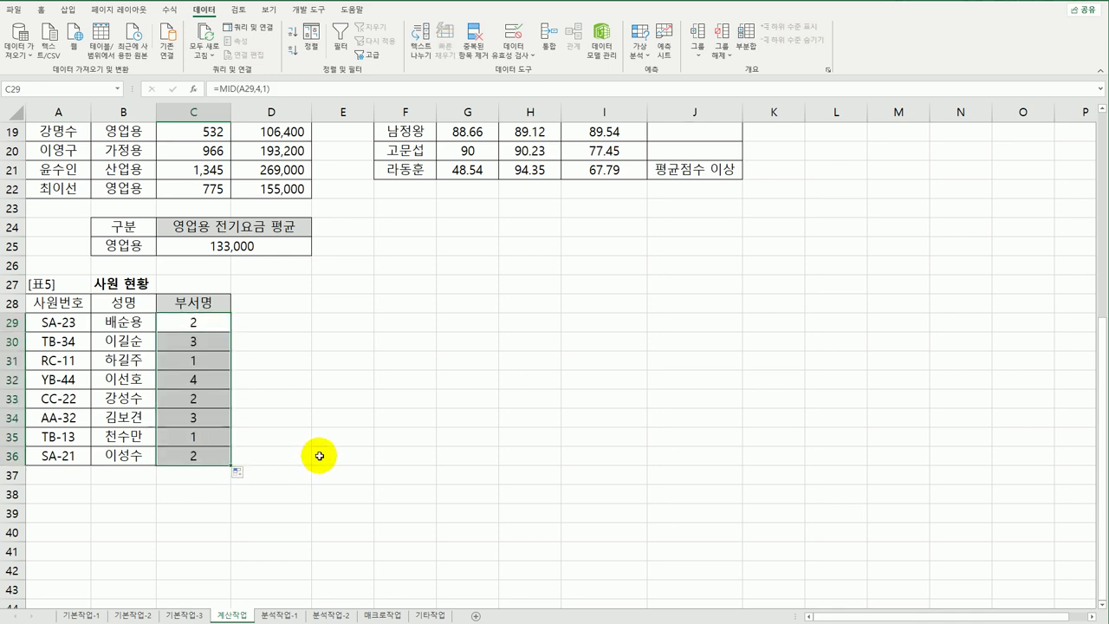
# Wrap the MID formula in C29 in a CHOOSE function and open its function arguments dialog.
pyautogui.doubleClick(214, 322)
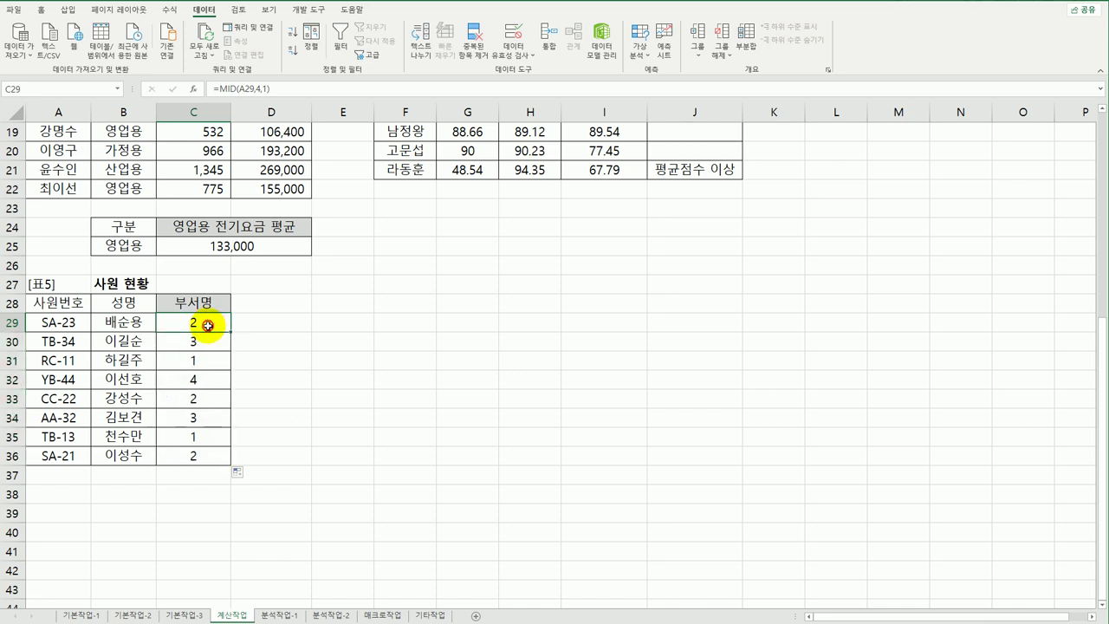
pyautogui.click(101, 324)
pyautogui.write('choo')
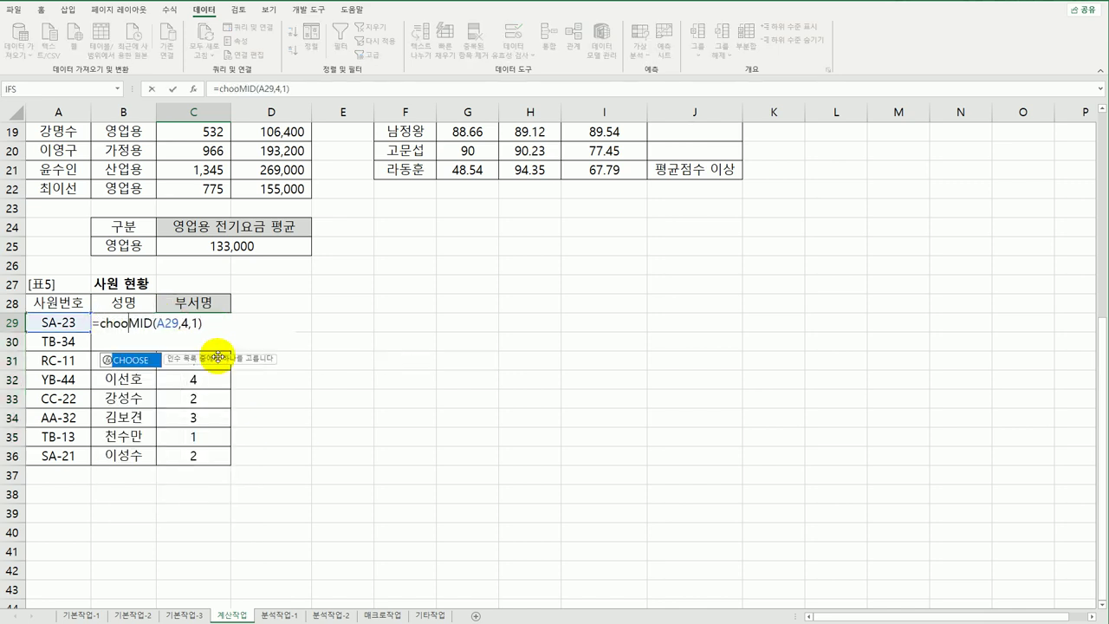
pyautogui.press('Tab')
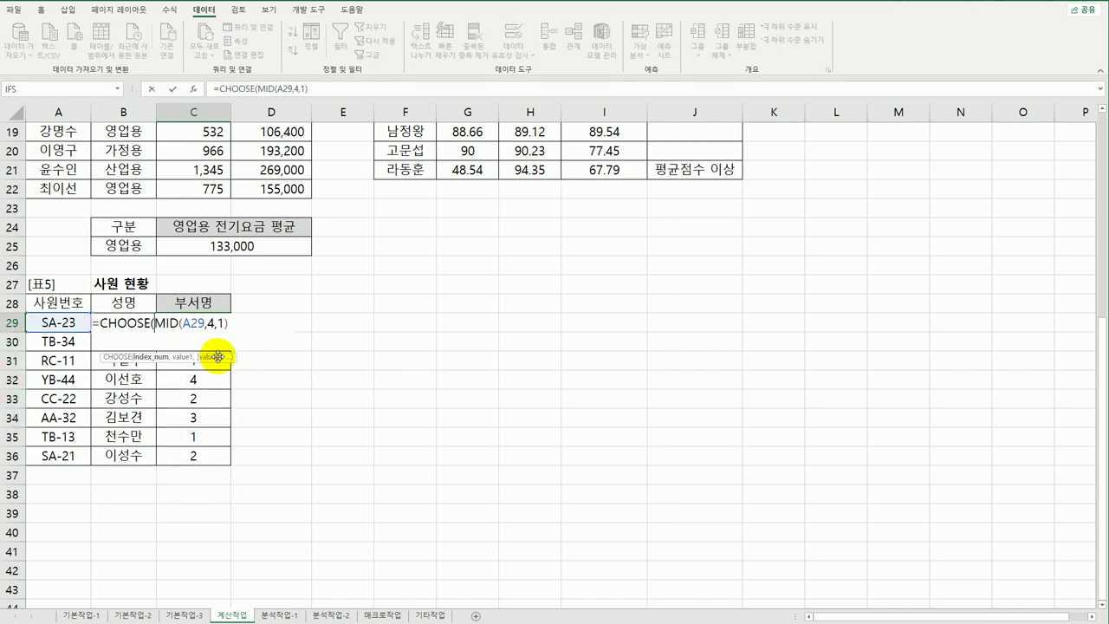
pyautogui.click(137, 324)
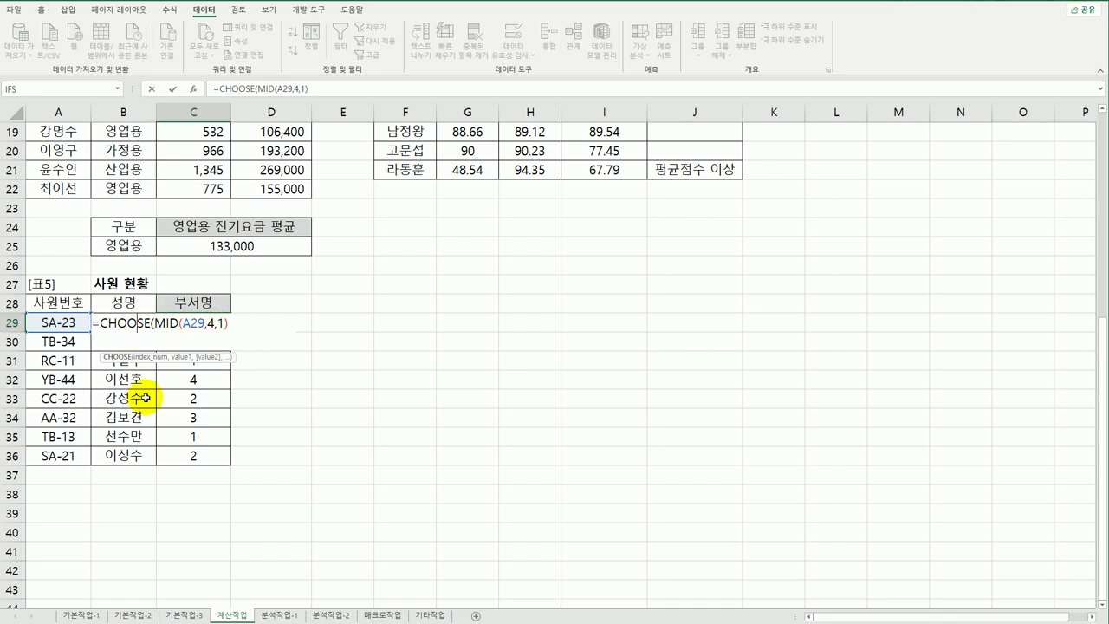
pyautogui.click(194, 89)
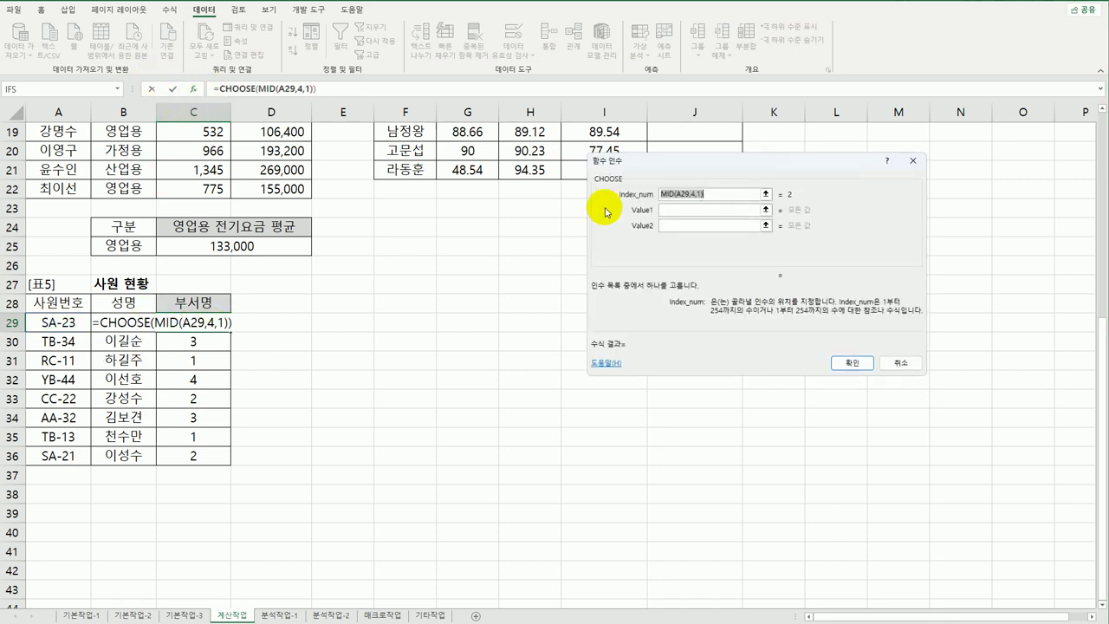
pyautogui.moveTo(679, 167); pyautogui.dragTo(466, 193)
# Set the CHOOSE values to 총무부, 관리부, 영업부 and 생산부, and fill the C29 formula down to C36.
pyautogui.click(485, 236)
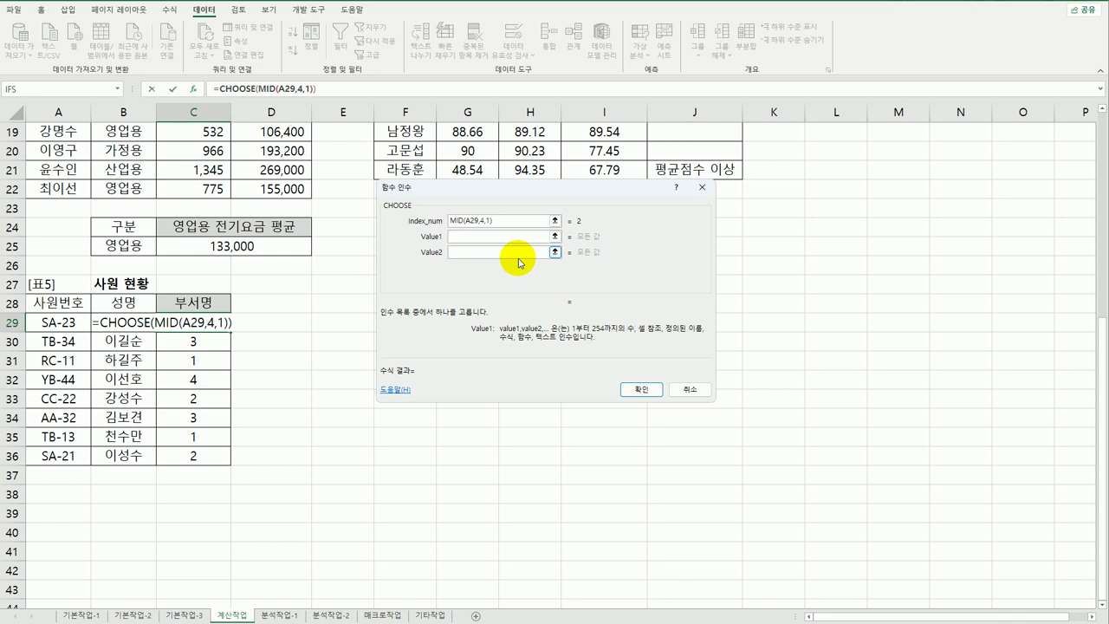
pyautogui.write('총뭅부')
pyautogui.press('Tab')
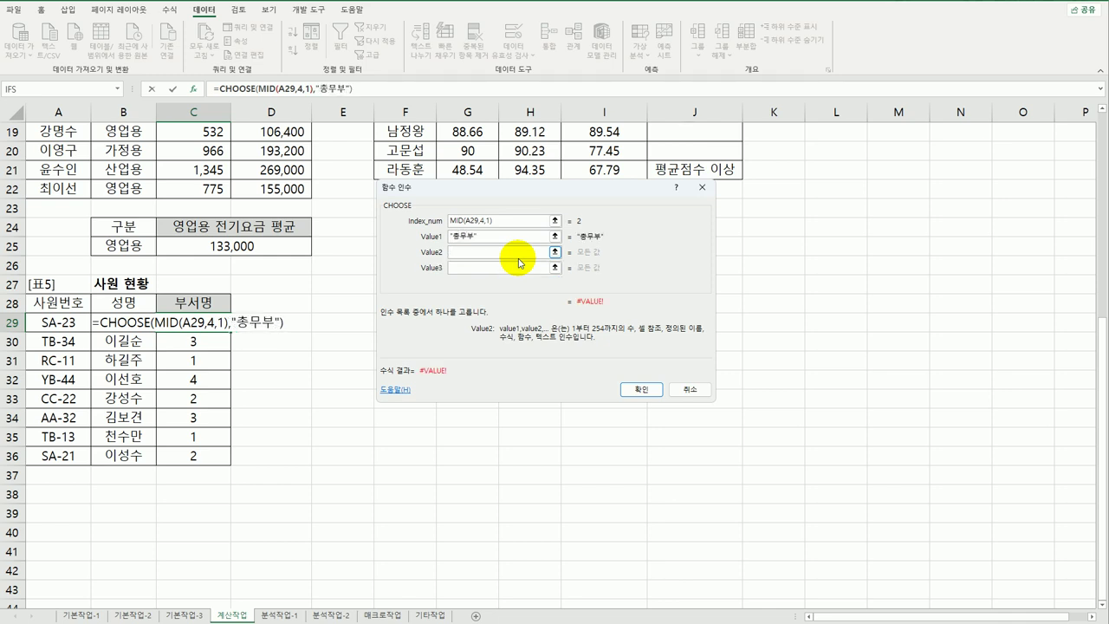
pyautogui.write('관리부')
pyautogui.press('Tab')
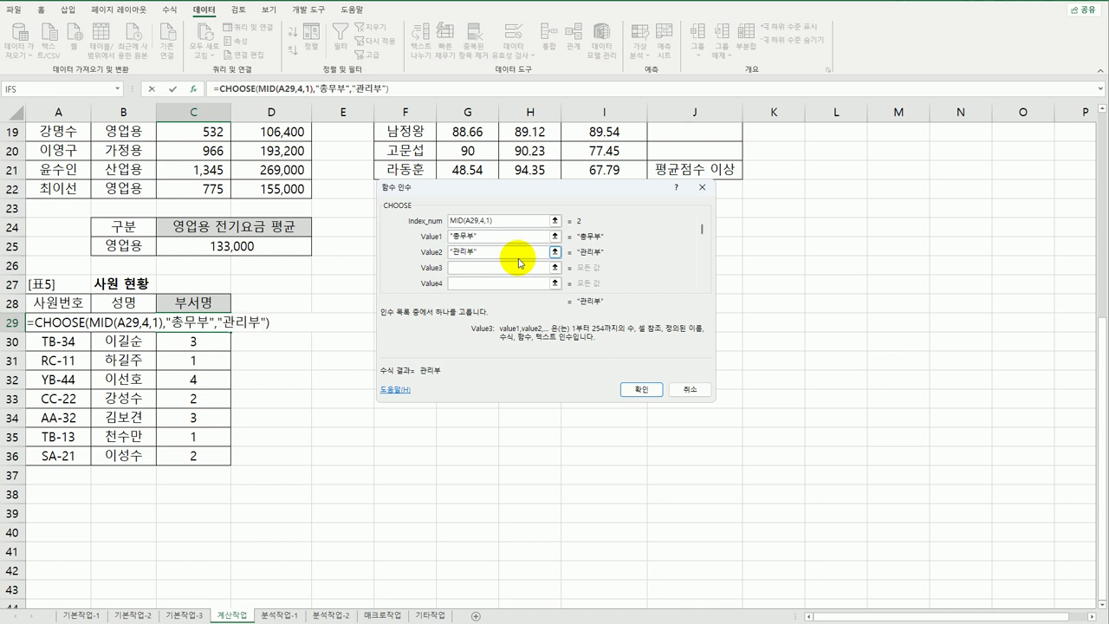
pyautogui.write('영업부')
pyautogui.press('Tab')
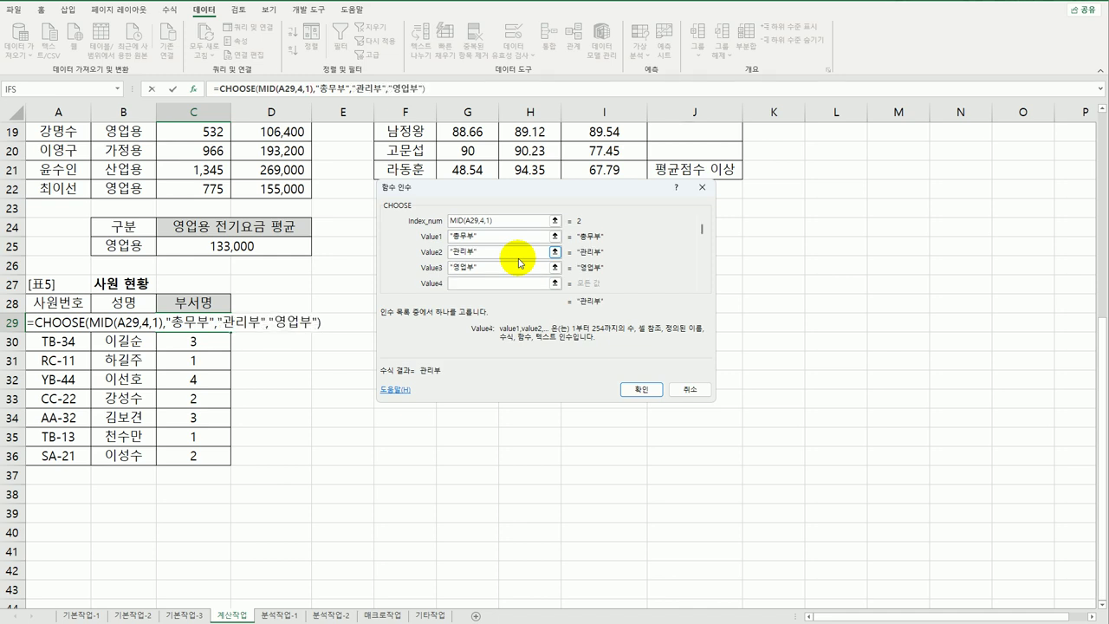
pyautogui.write('생산부')
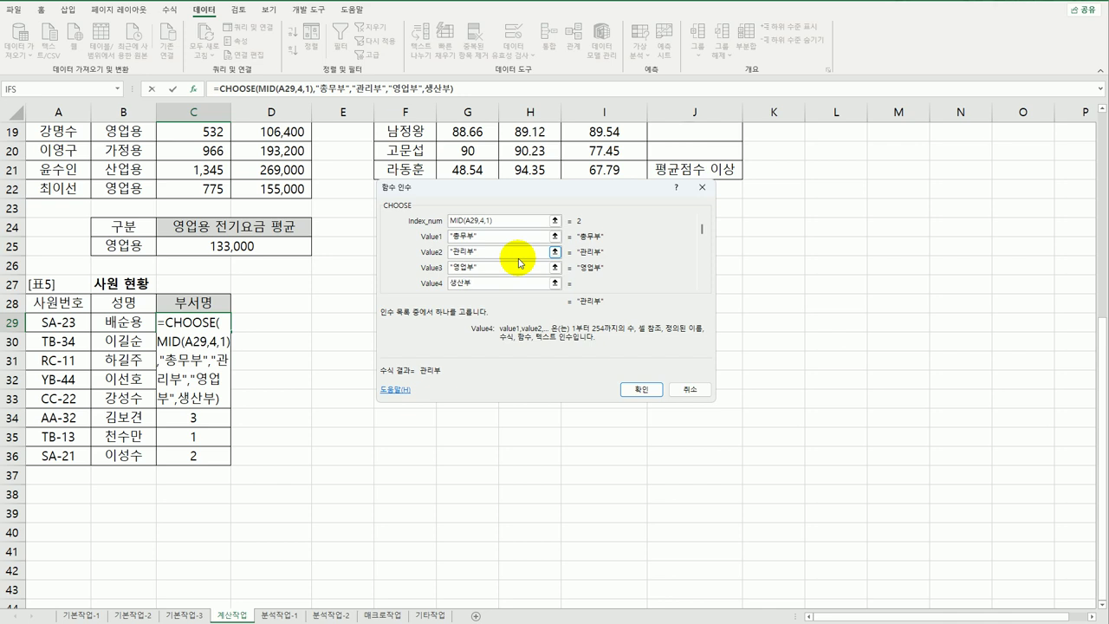
pyautogui.click(655, 390)
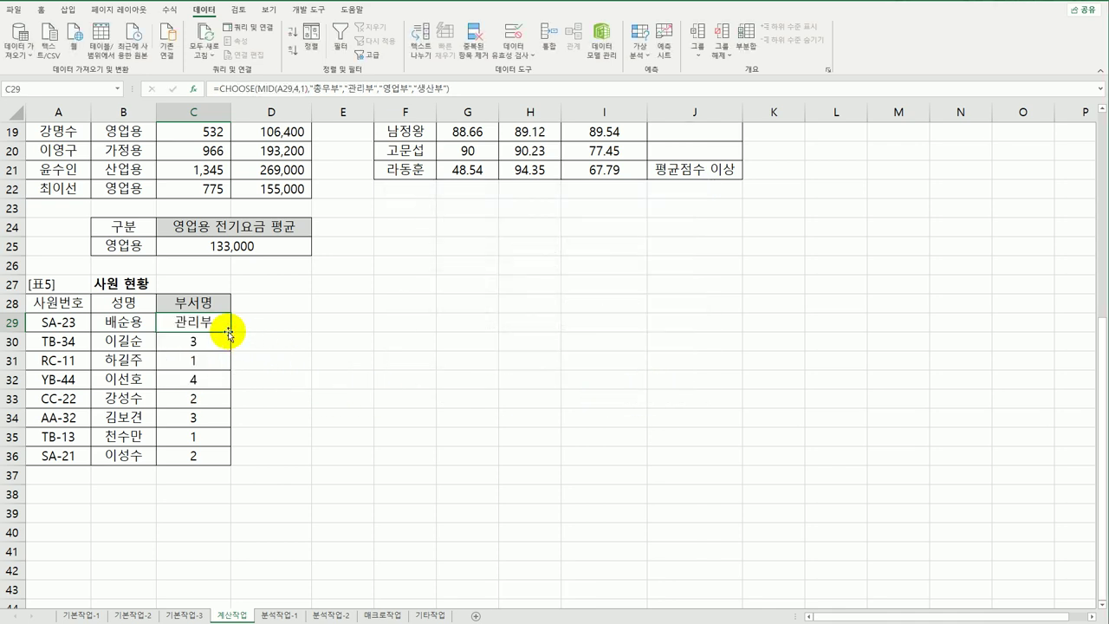
pyautogui.moveTo(230, 331); pyautogui.dragTo(198, 459)
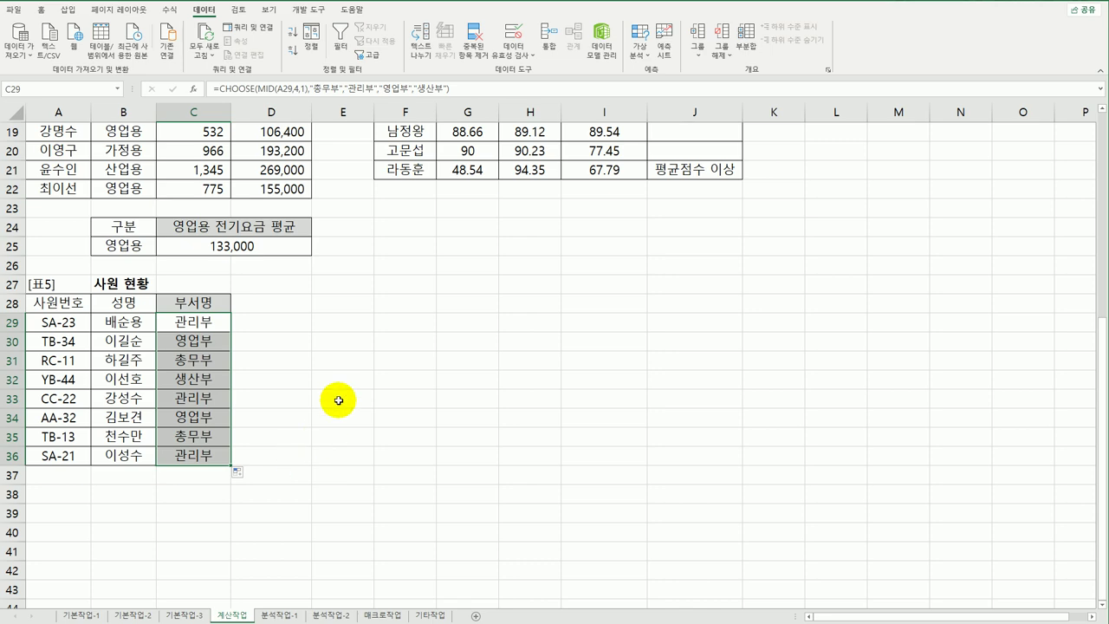
# Switch to the 분석작업-1 sheet with the 대리점별 매출 현황 table.
pyautogui.scroll(3, 339, 400)
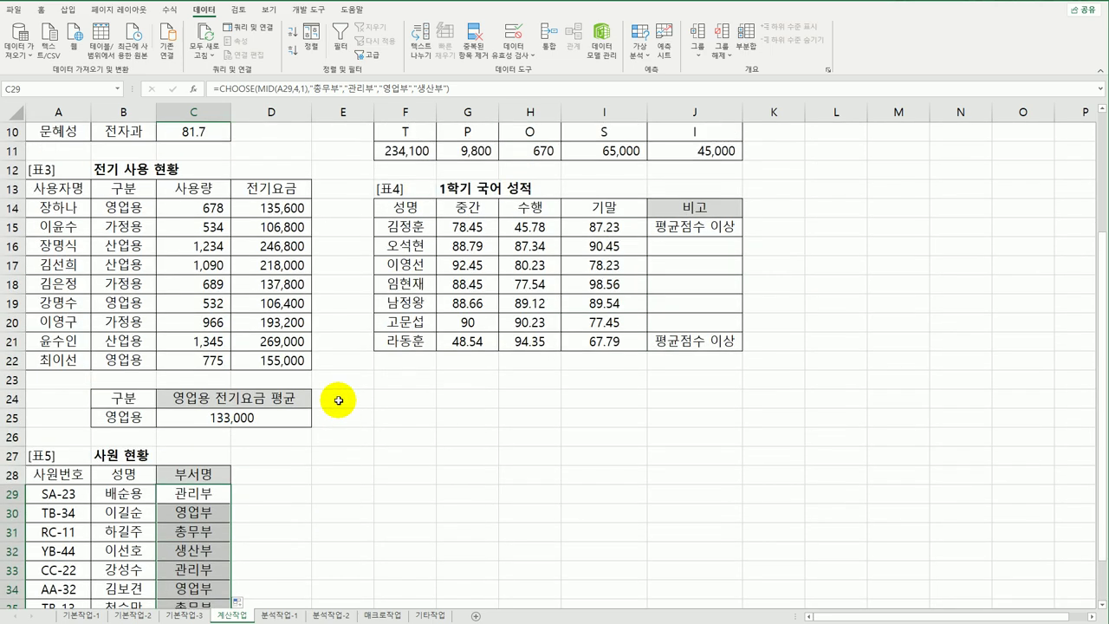
pyautogui.click(408, 458)
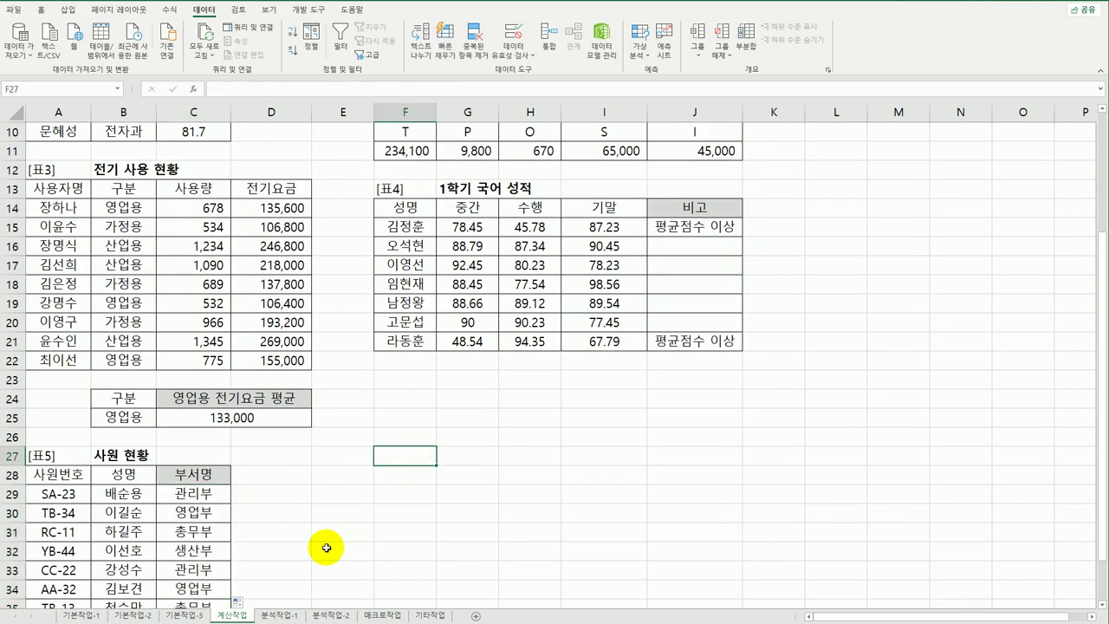
pyautogui.click(279, 615)
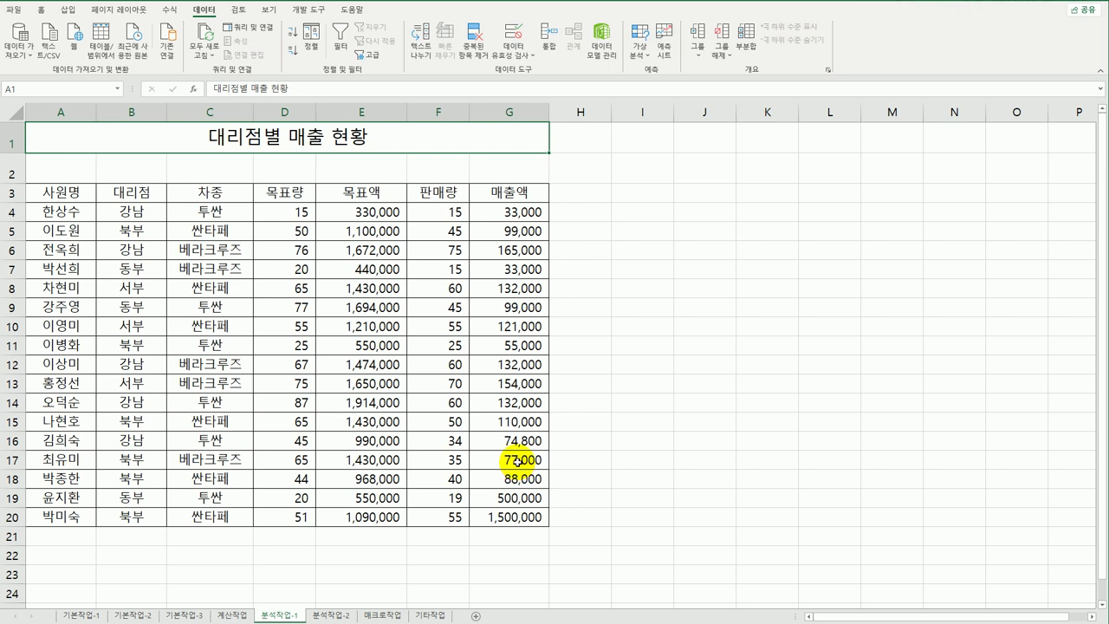
pyautogui.click(305, 254)
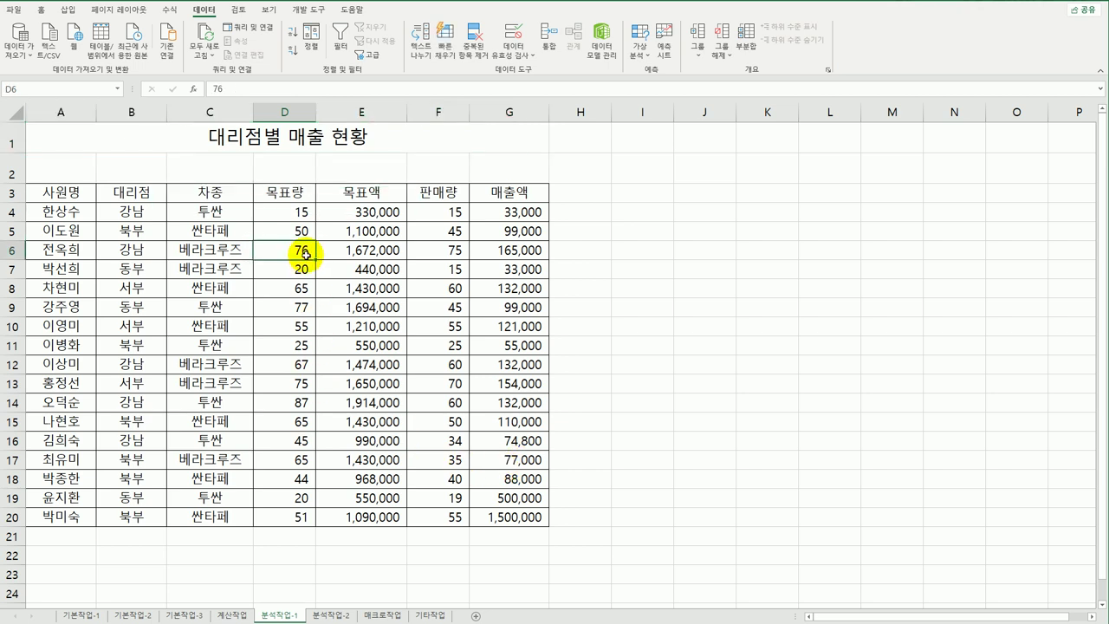
# Create a PivotTable from A3:G20 of the 대리점별 매출 현황 table, placed at A23 on the existing worksheet.
pyautogui.click(218, 211)
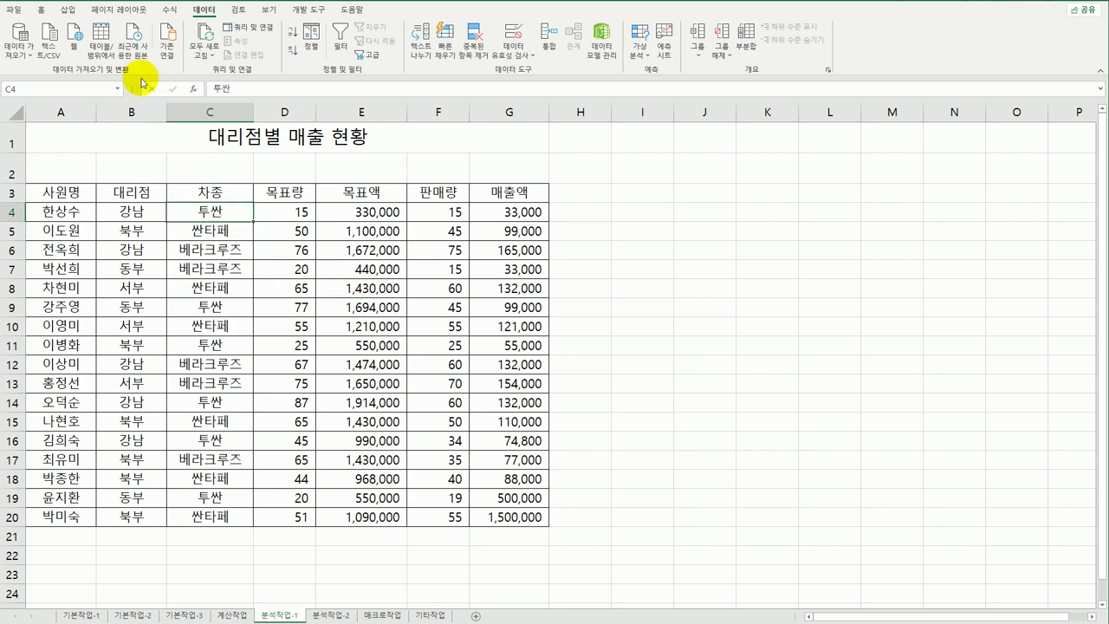
pyautogui.click(68, 9)
pyautogui.click(15, 42)
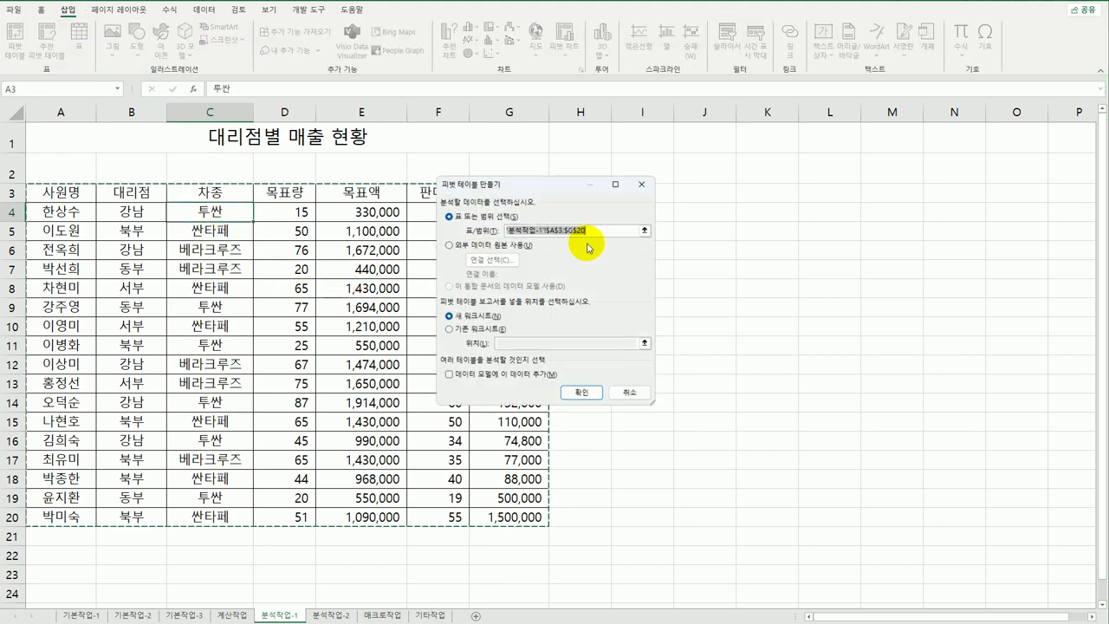
pyautogui.moveTo(558, 186); pyautogui.dragTo(732, 185)
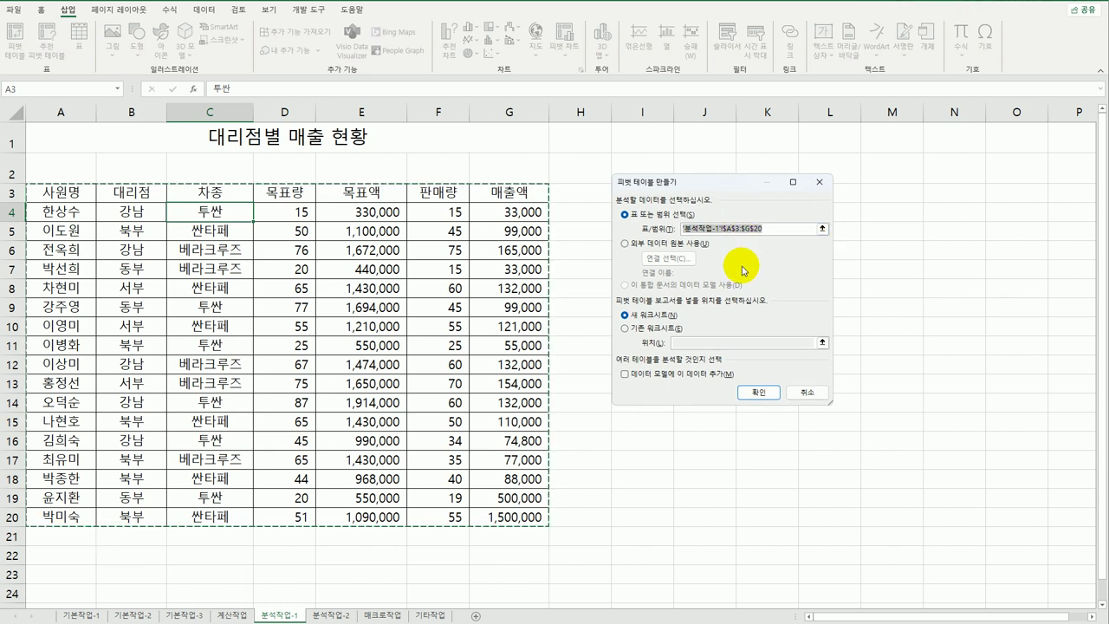
pyautogui.click(657, 330)
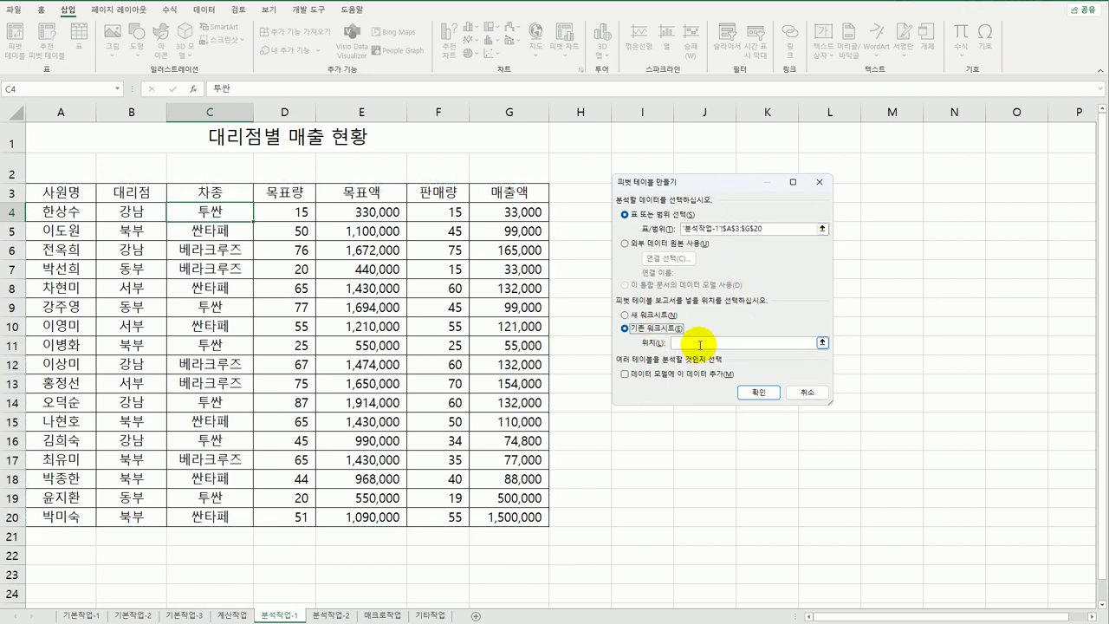
pyautogui.click(700, 345)
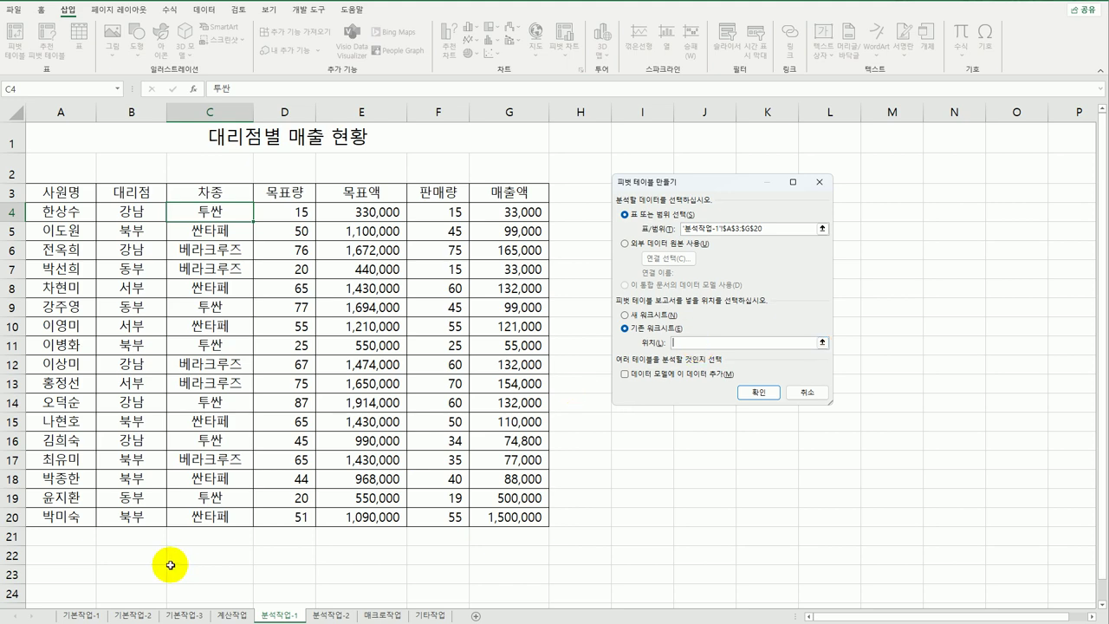
pyautogui.scroll(-3, 96, 503)
pyautogui.click(61, 378)
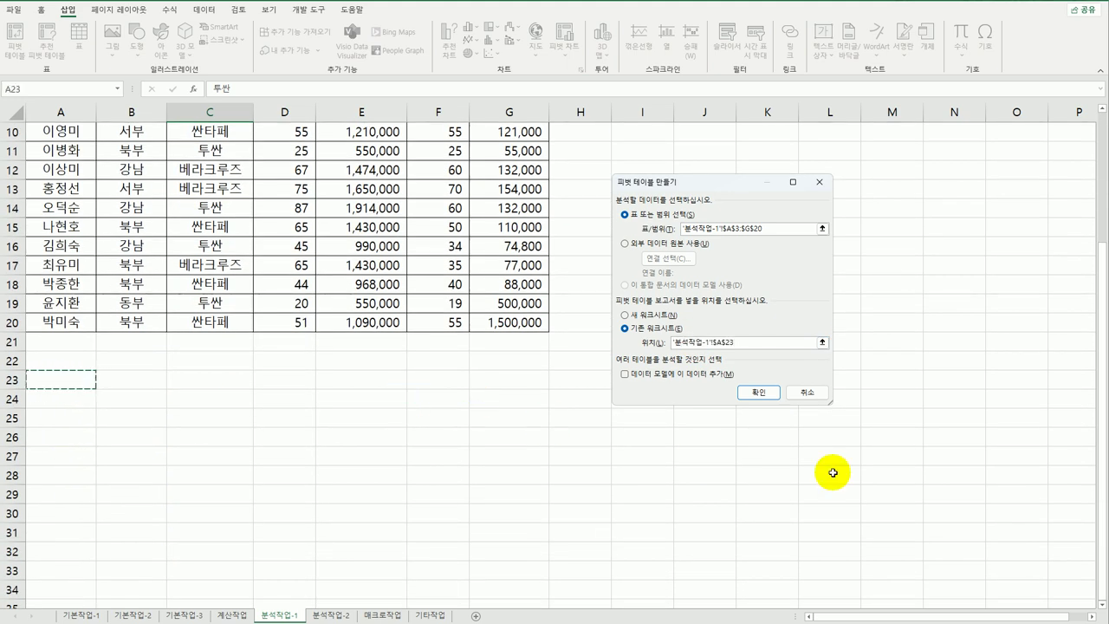
pyautogui.click(760, 393)
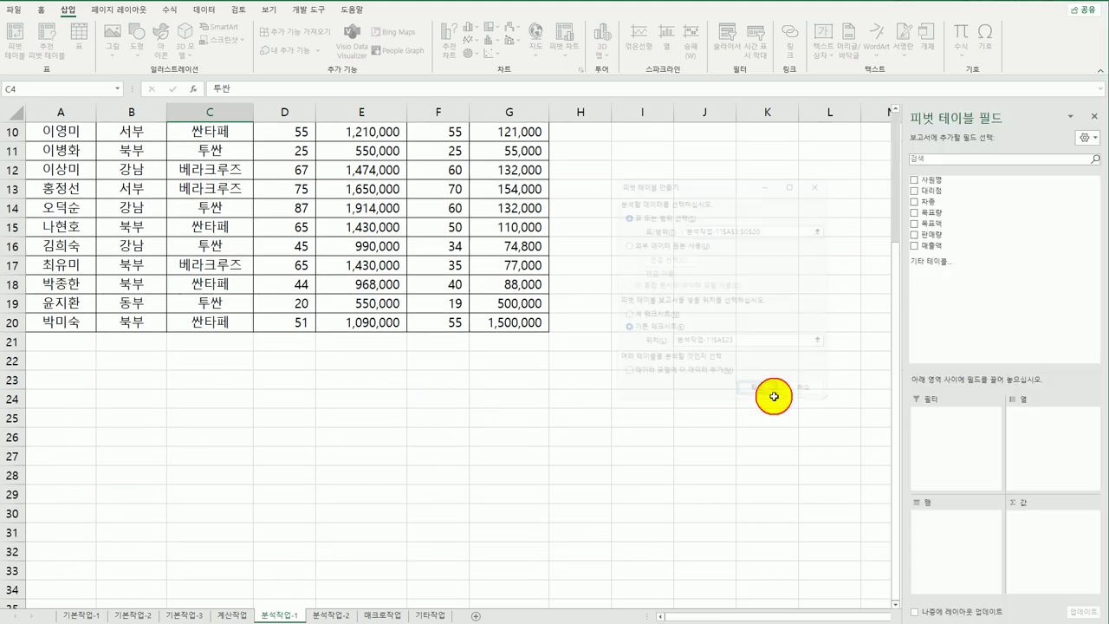
# Add 대리점 to the pivot table's rows and 차종 to its columns.
pyautogui.scroll(-3, 752, 407)
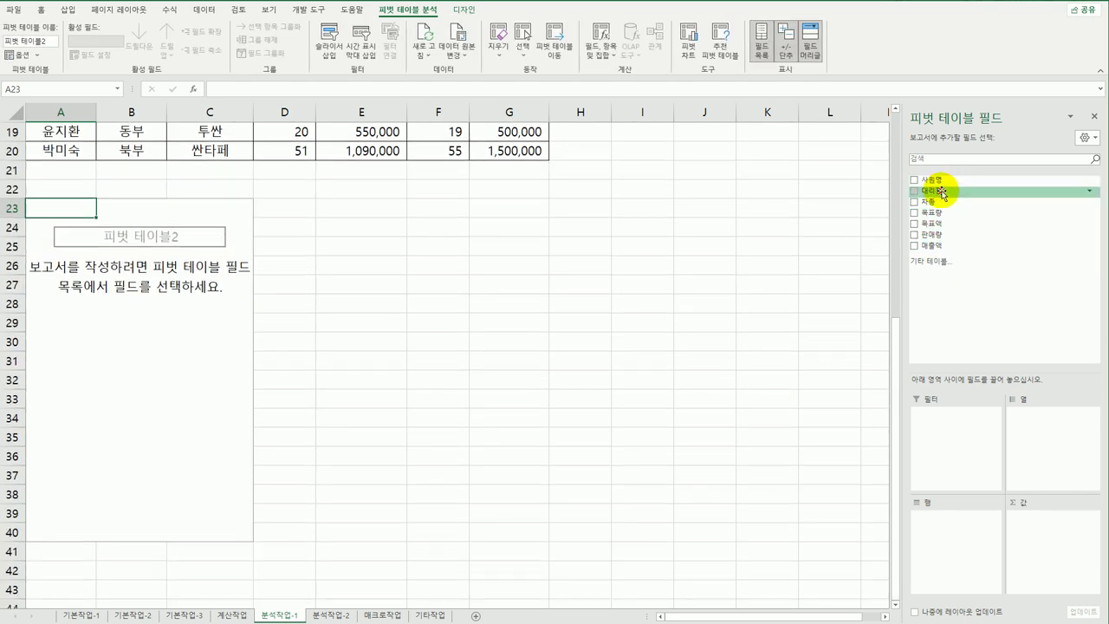
pyautogui.moveTo(942, 195); pyautogui.dragTo(933, 538)
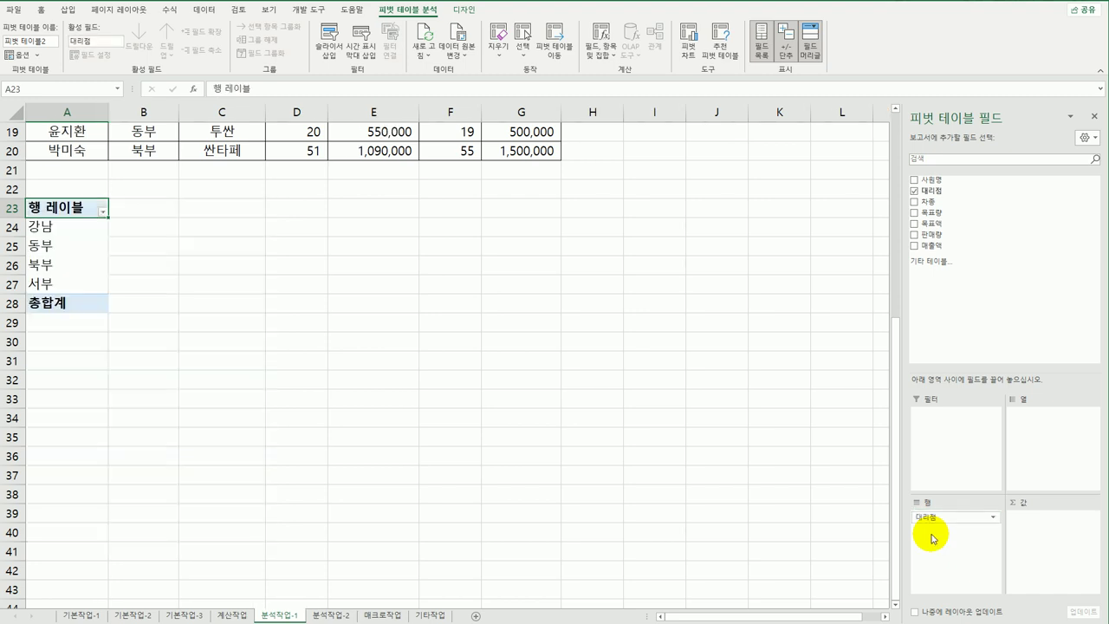
pyautogui.moveTo(941, 202); pyautogui.dragTo(1054, 450)
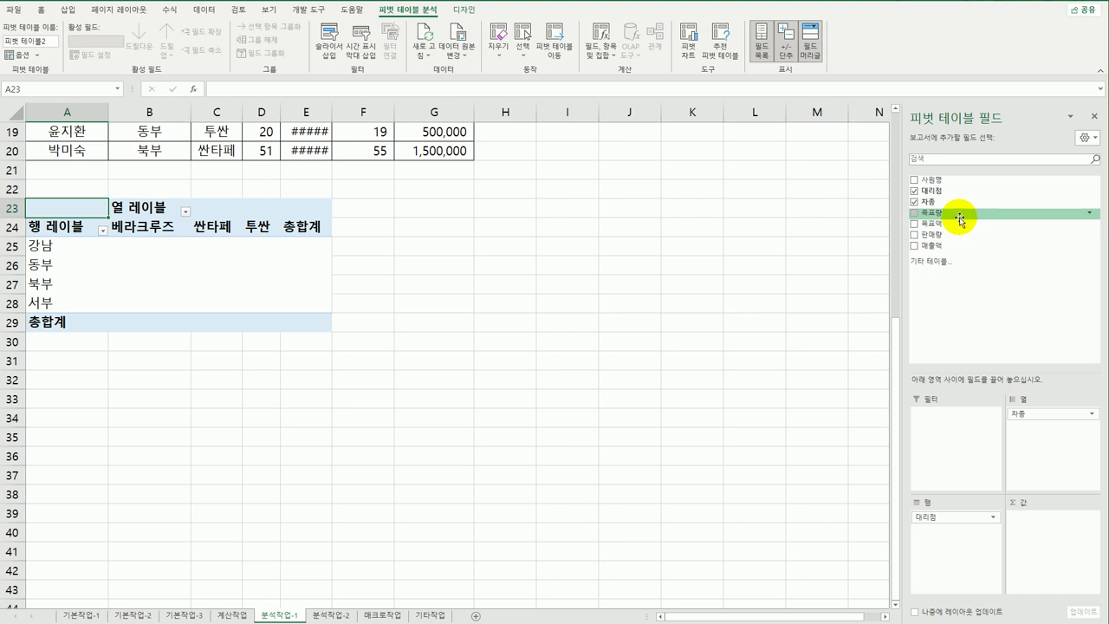
# Add 목표량, 판매량, 목표액 and 매출액 as pivot values in that order, and move the Σ 값 field to the rows.
pyautogui.moveTo(960, 217); pyautogui.dragTo(1031, 531)
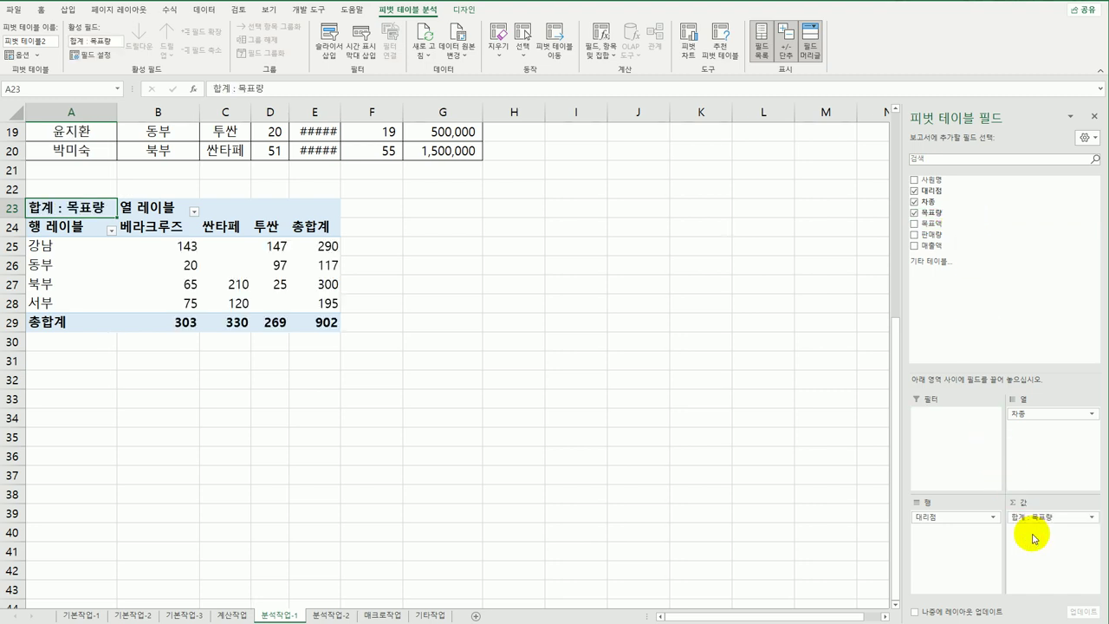
pyautogui.moveTo(948, 233); pyautogui.dragTo(1052, 537)
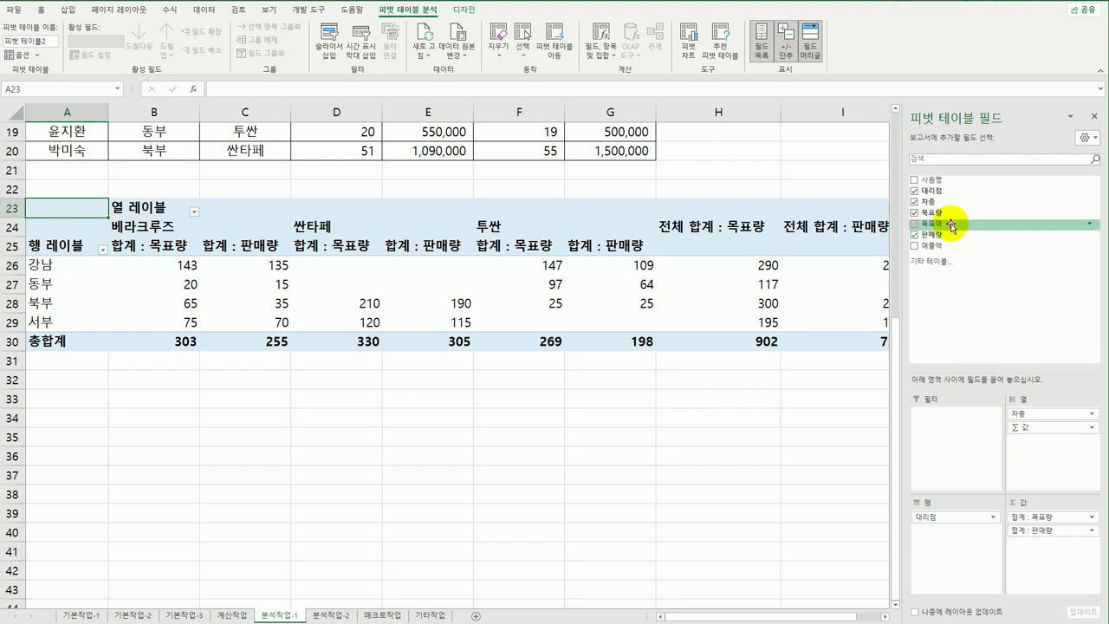
pyautogui.moveTo(958, 223); pyautogui.dragTo(1052, 555)
pyautogui.moveTo(965, 246); pyautogui.dragTo(1031, 579)
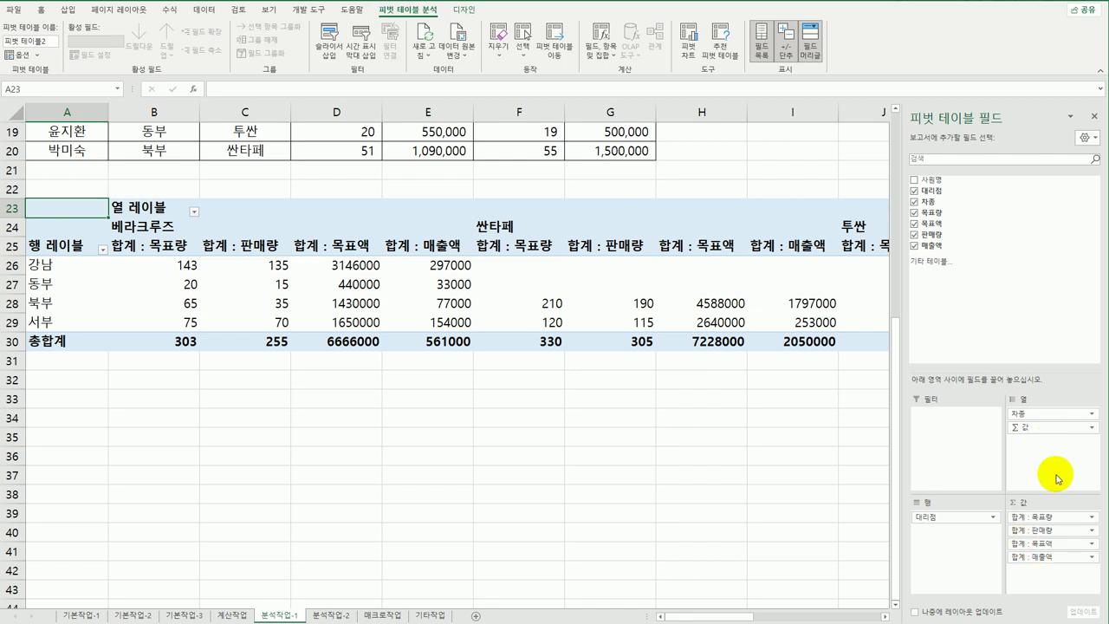
pyautogui.moveTo(1019, 426); pyautogui.dragTo(955, 561)
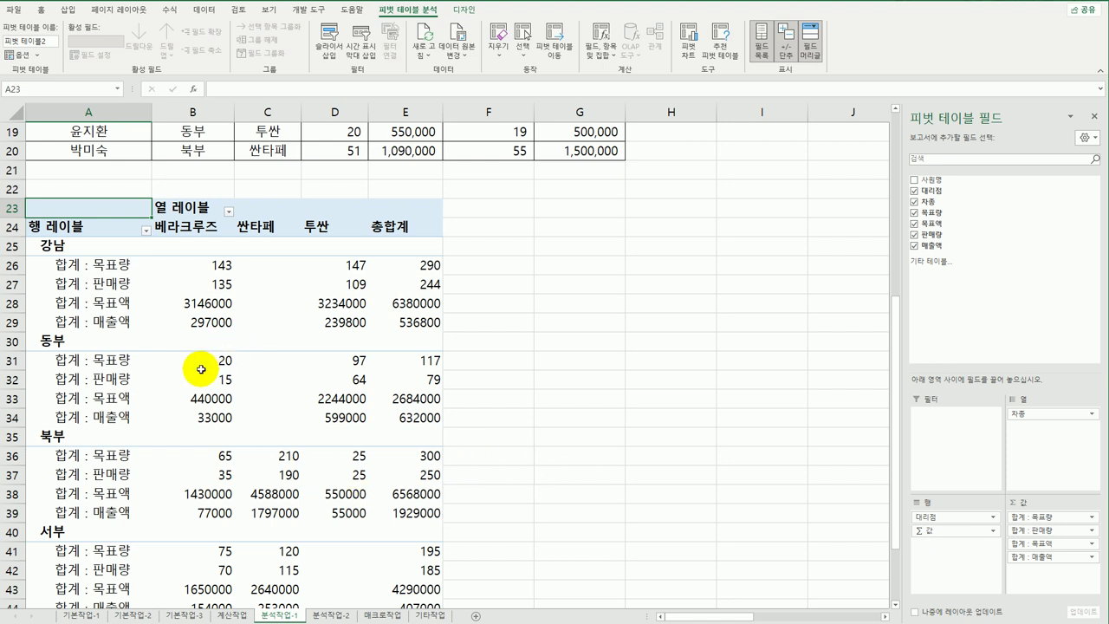
# Format the 합계 : 목표량 value field as 숫자 with the 1000 단위 구분 기호 enabled.
pyautogui.click(111, 267)
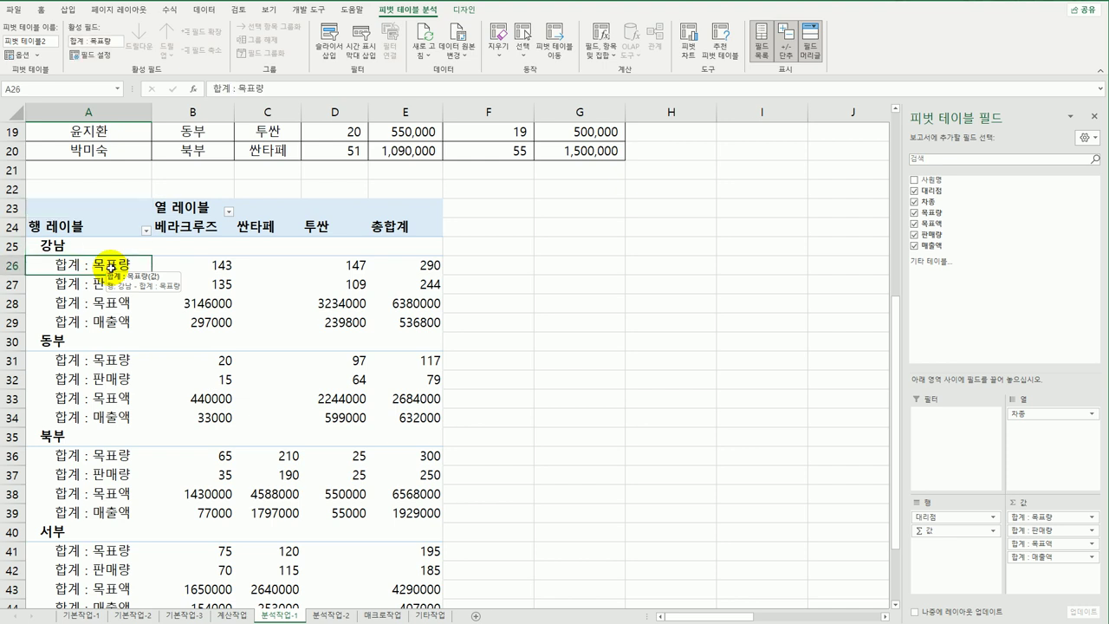
pyautogui.doubleClick(111, 267)
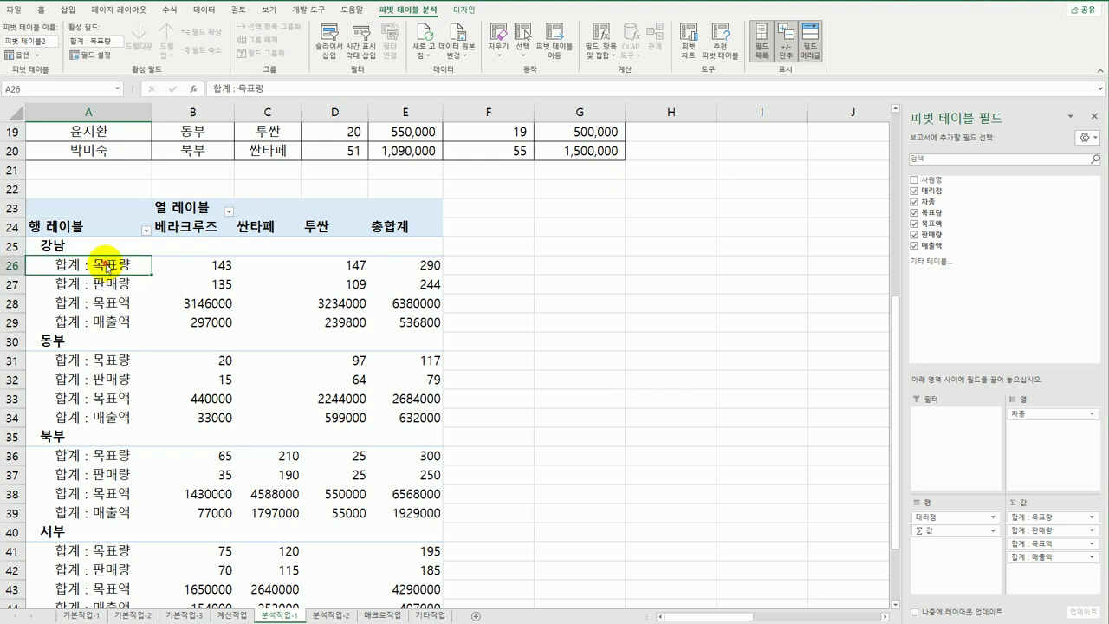
pyautogui.click(638, 381)
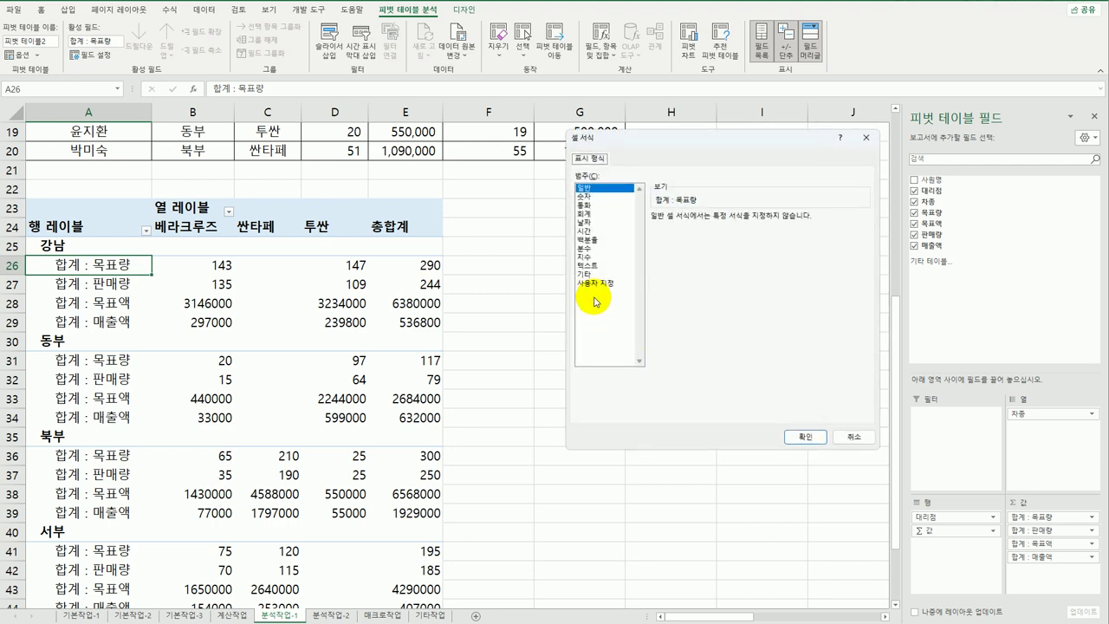
pyautogui.click(607, 196)
pyautogui.click(668, 235)
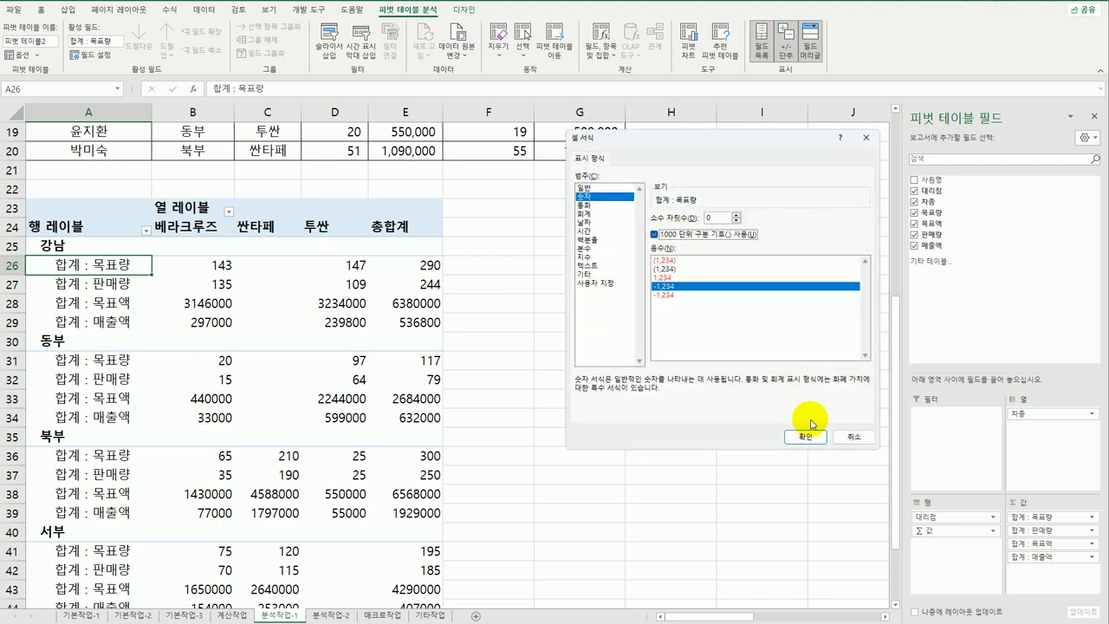
pyautogui.click(806, 439)
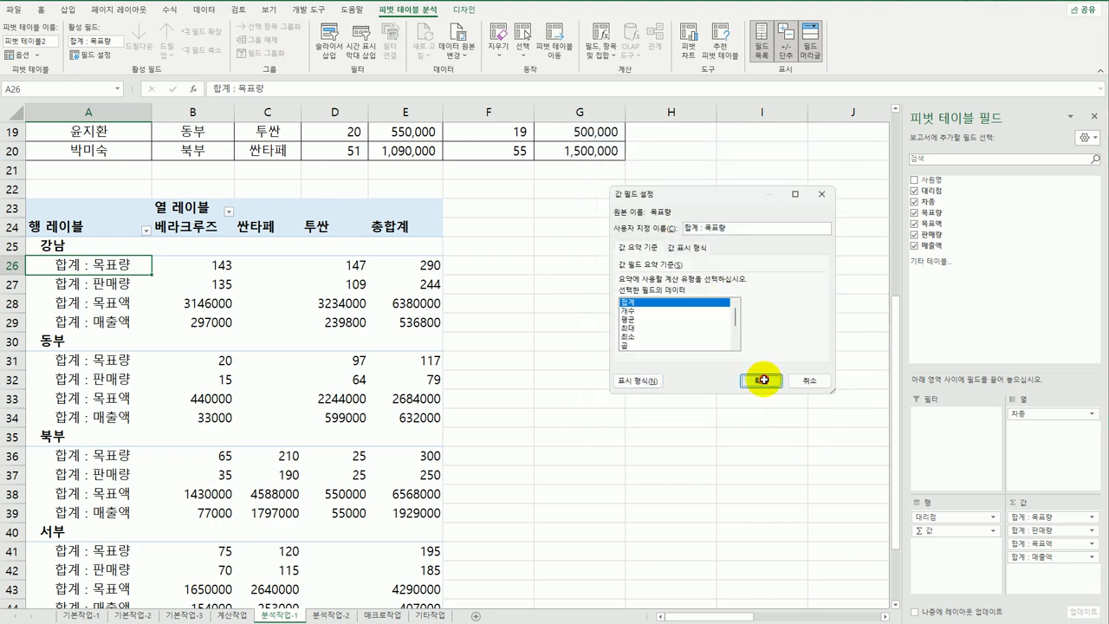
pyautogui.click(767, 447)
# Format the 합계 : 판매량 value field as 숫자 with the 1000 단위 구분 기호 enabled.
pyautogui.doubleClick(134, 284)
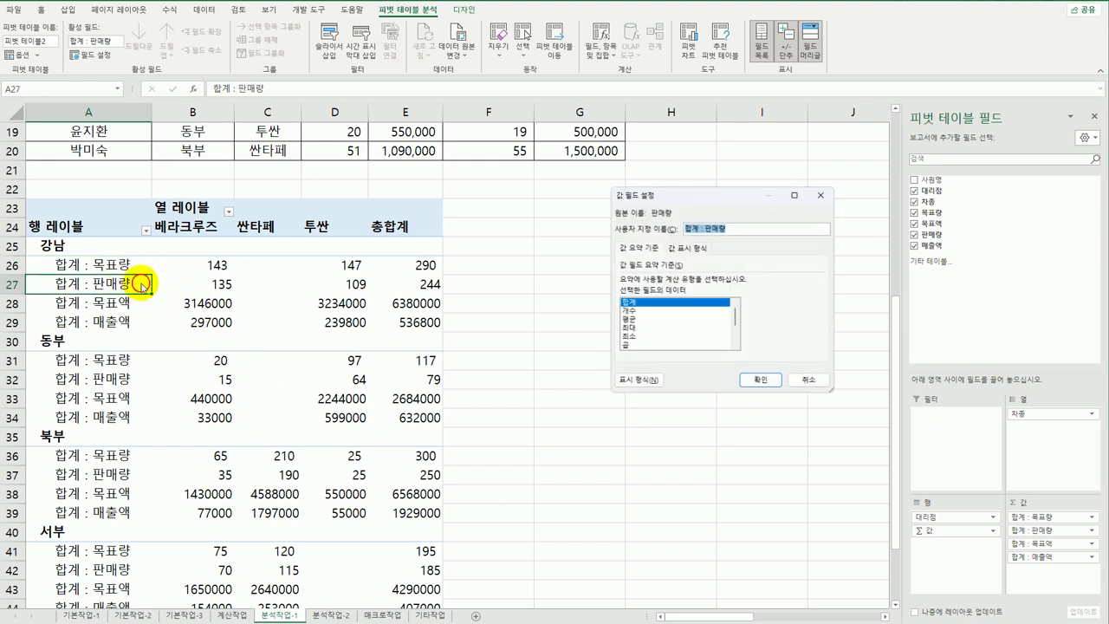
pyautogui.click(659, 382)
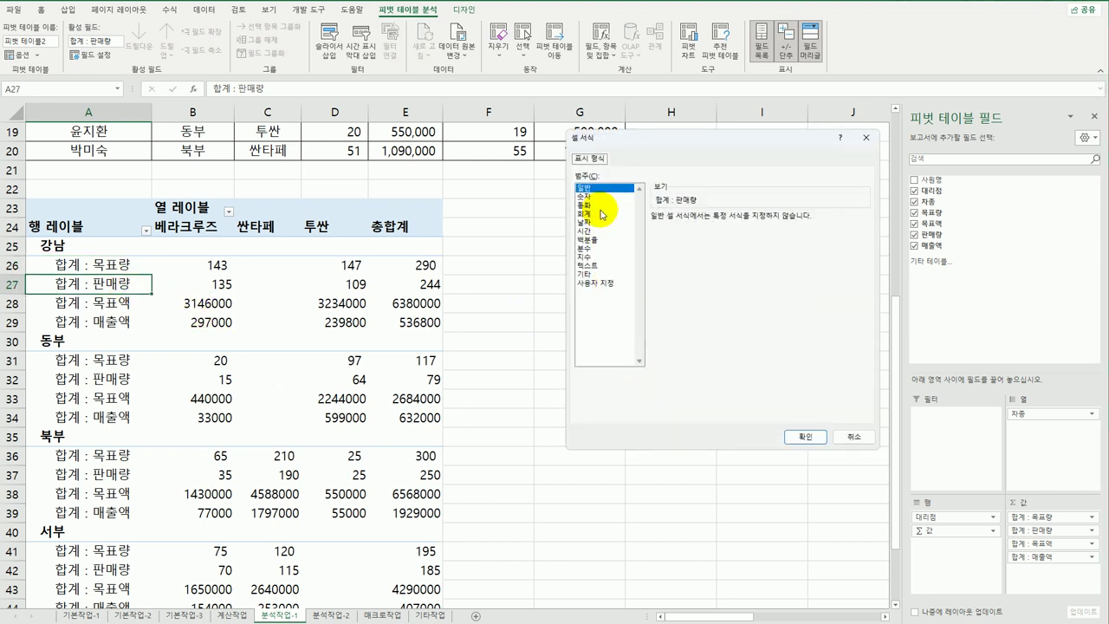
pyautogui.click(602, 204)
pyautogui.click(596, 196)
pyautogui.click(658, 231)
pyautogui.click(806, 437)
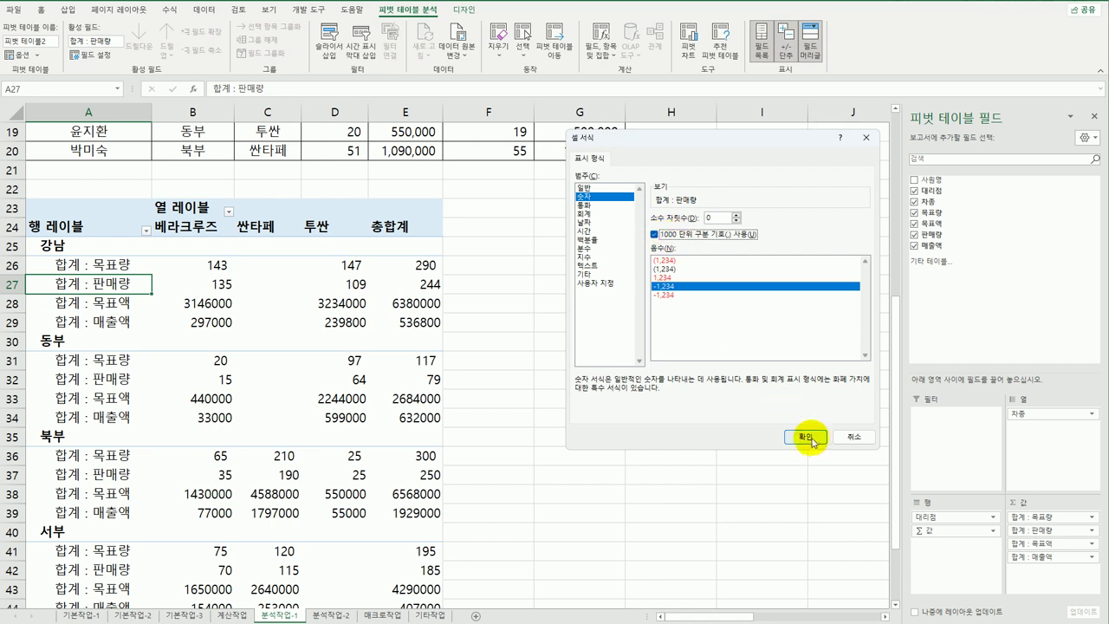
pyautogui.click(761, 381)
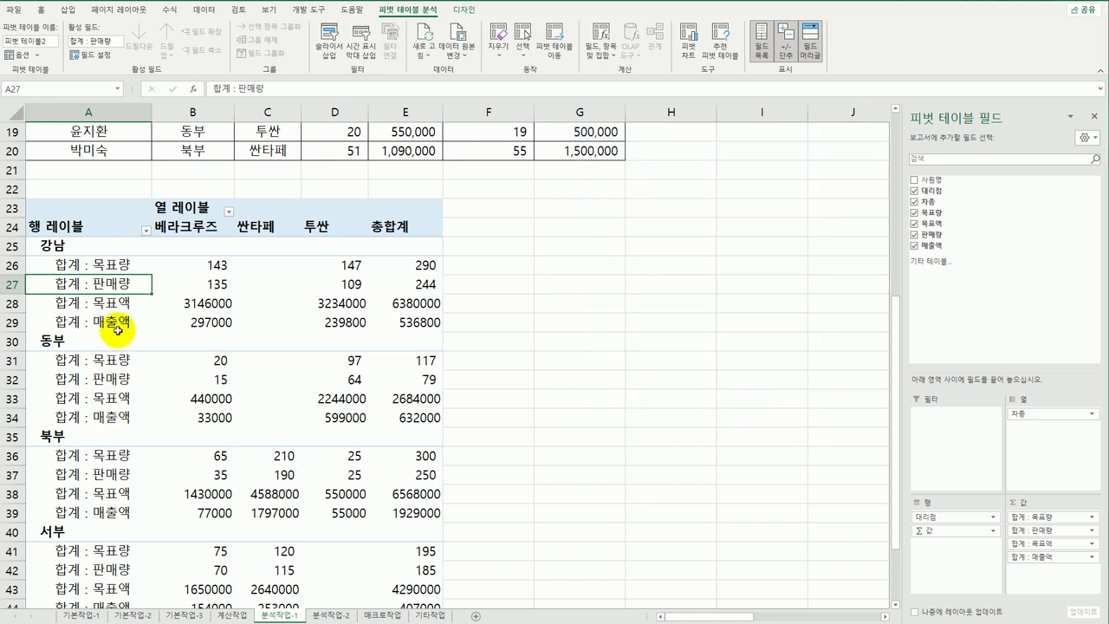
# Format the 합계 : 목표액 value field as 숫자 with the 1000 단위 구분 기호 enabled.
pyautogui.click(113, 303)
pyautogui.doubleClick(114, 303)
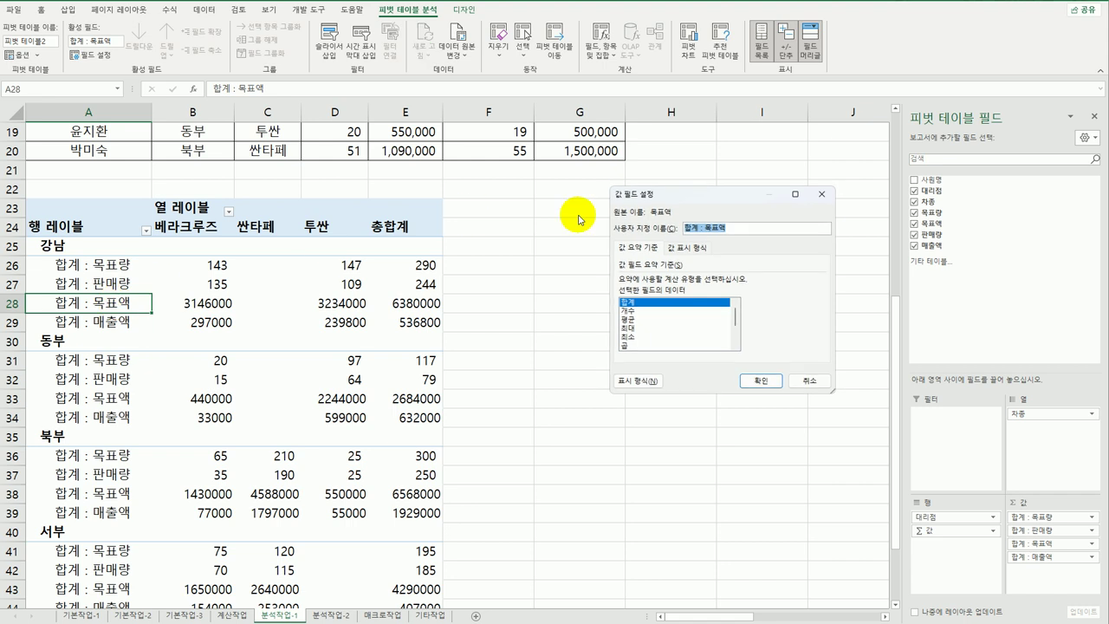
pyautogui.click(648, 384)
pyautogui.click(586, 196)
pyautogui.click(655, 234)
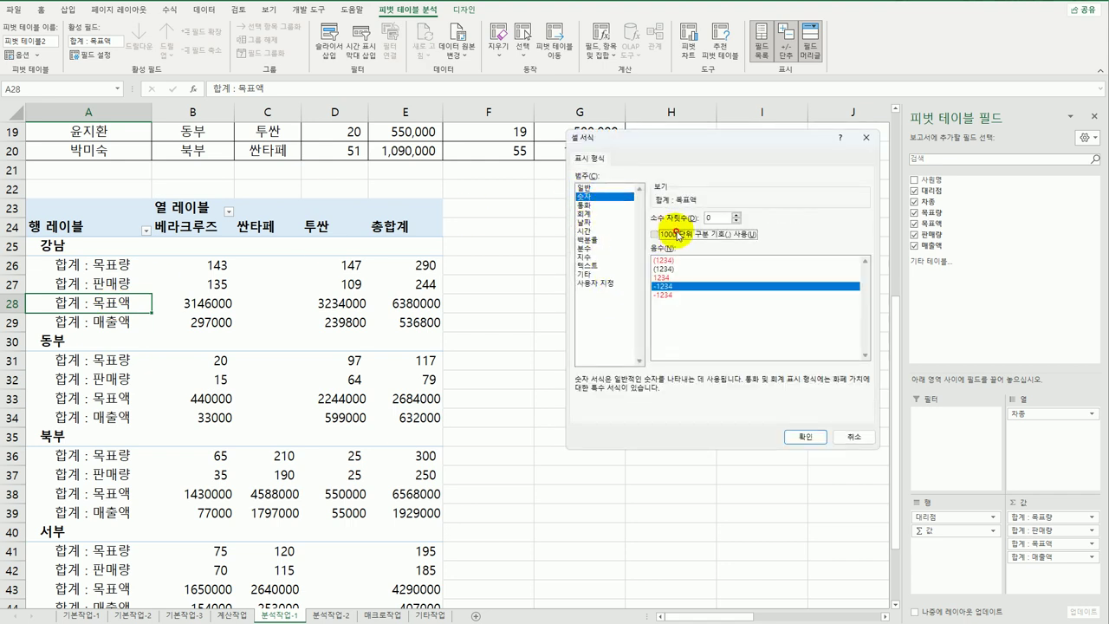
pyautogui.click(808, 433)
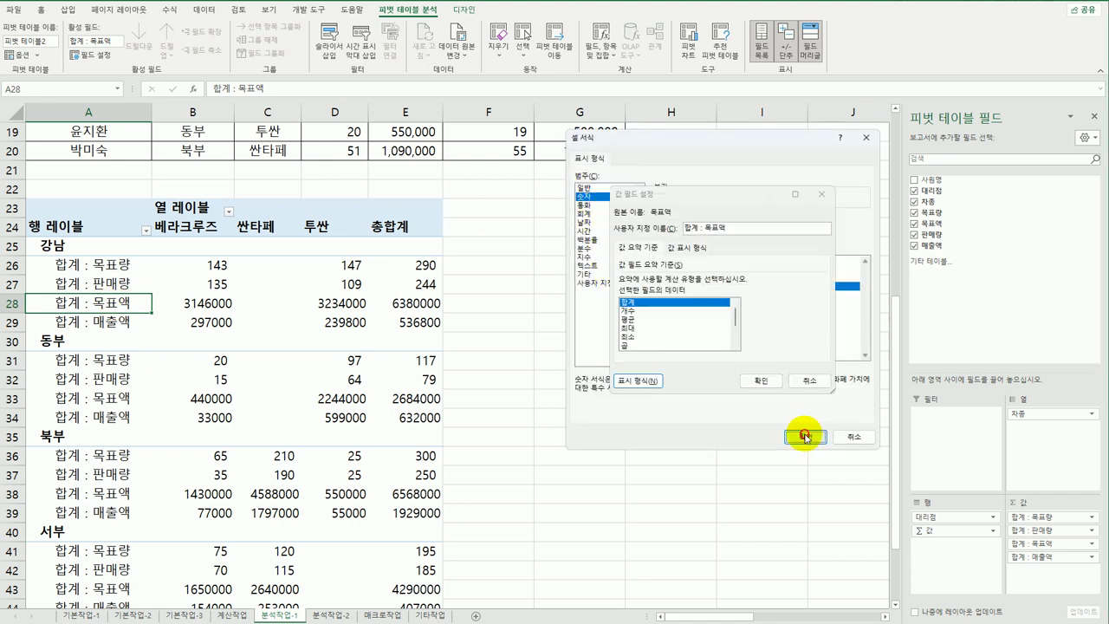
pyautogui.click(755, 383)
# Format the 합계 : 매출액 value field as 숫자 with the 1000 단위 구분 기호 enabled.
pyautogui.click(98, 323)
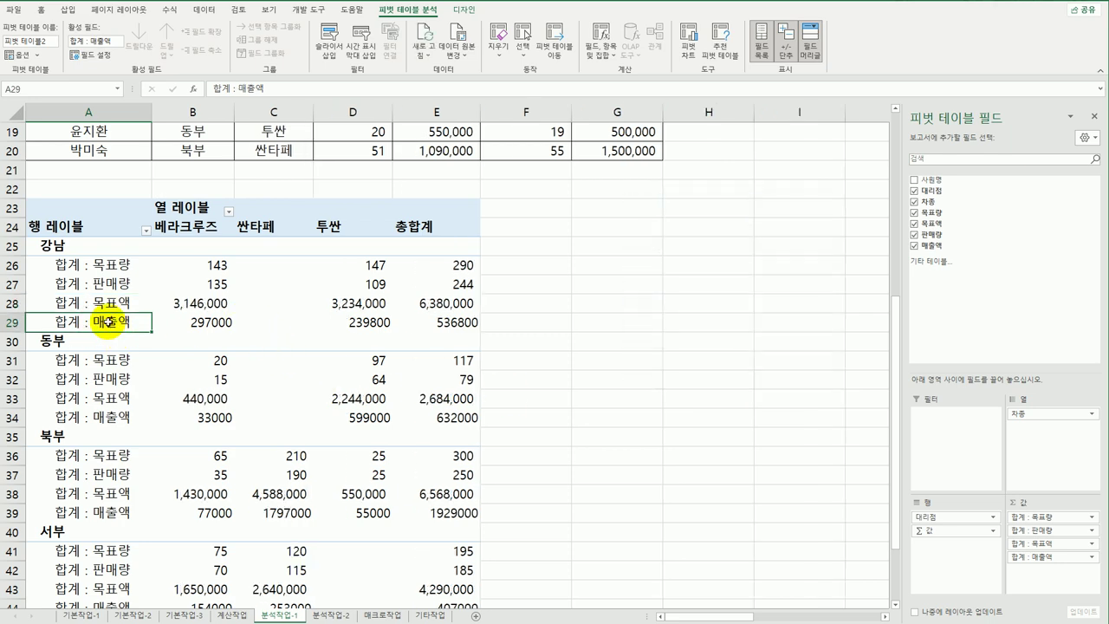
pyautogui.doubleClick(107, 321)
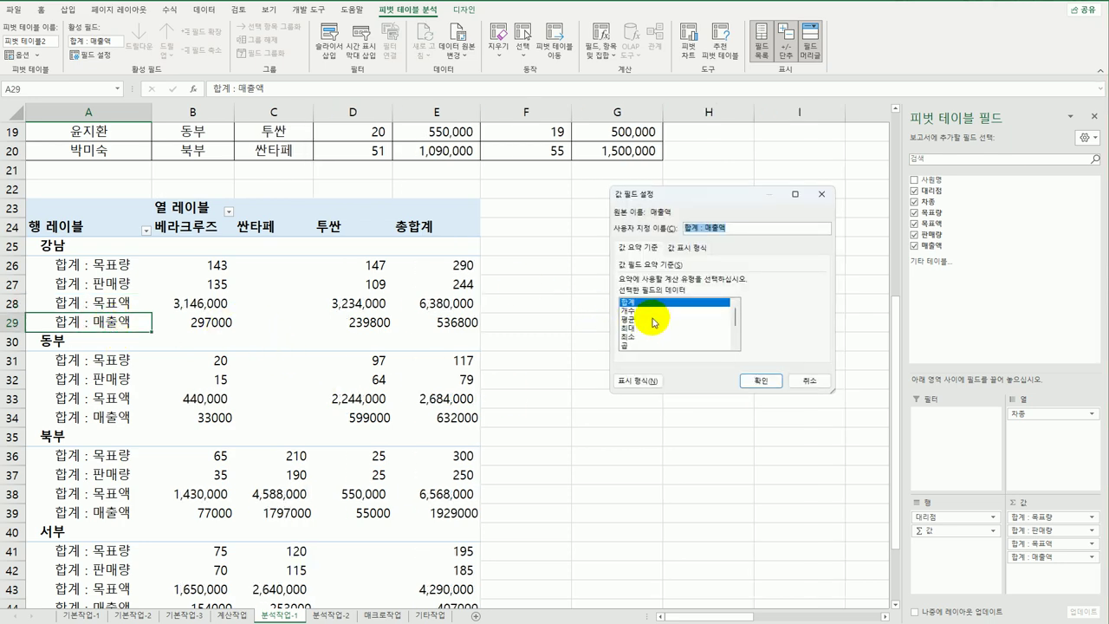
pyautogui.click(649, 383)
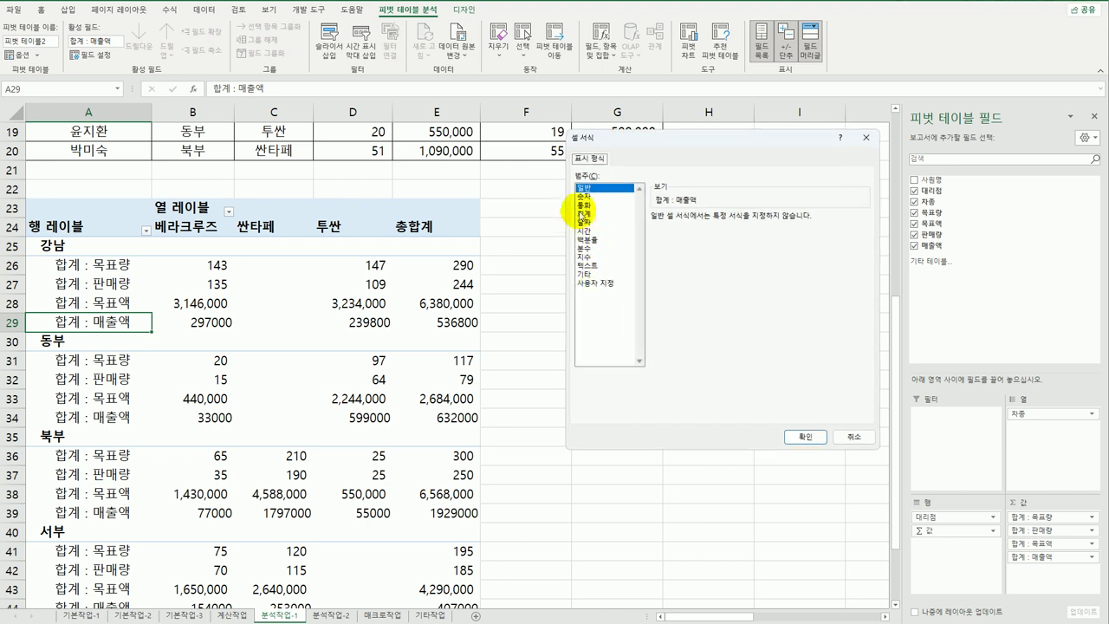
pyautogui.click(583, 198)
pyautogui.click(655, 234)
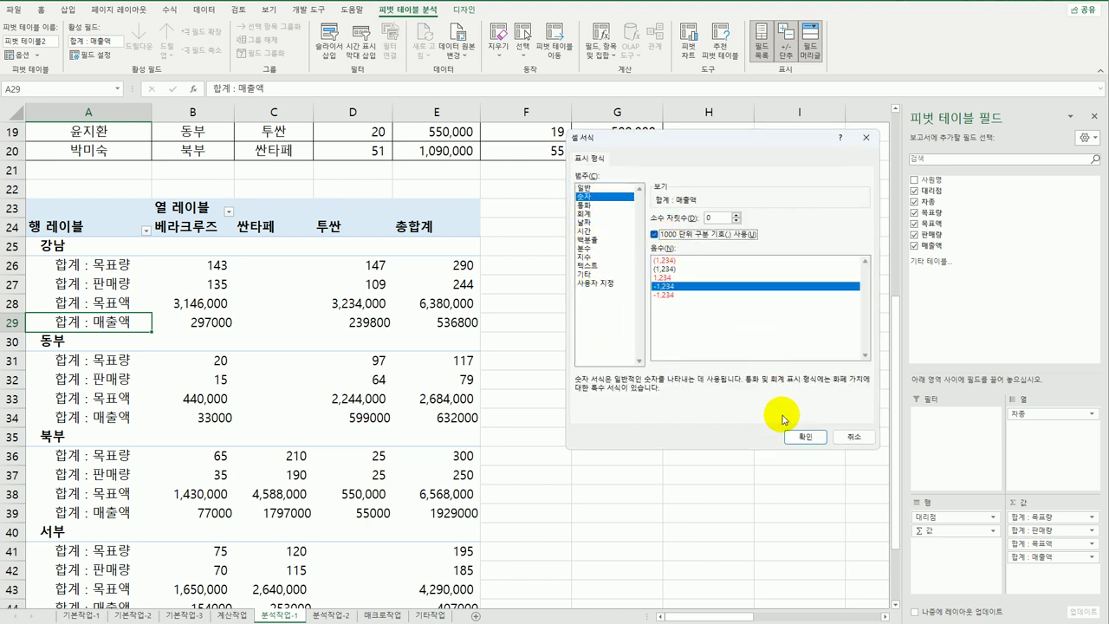
pyautogui.click(799, 439)
pyautogui.click(761, 445)
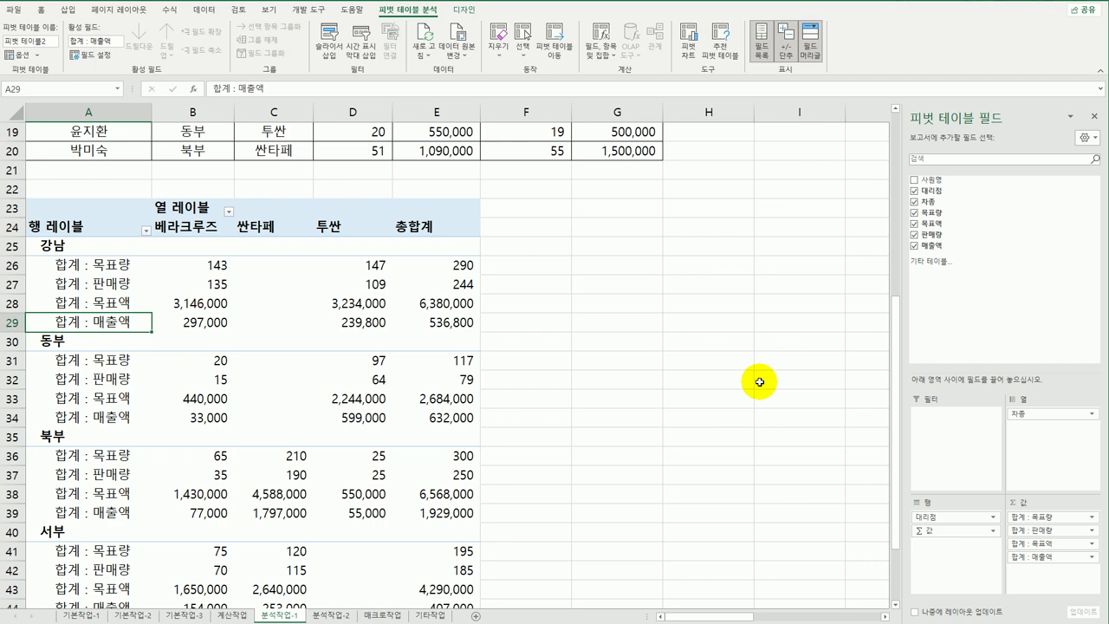
# Review the formatted PivotTable from its column headers down to the grand total rows.
pyautogui.scroll(-3, 249, 316)
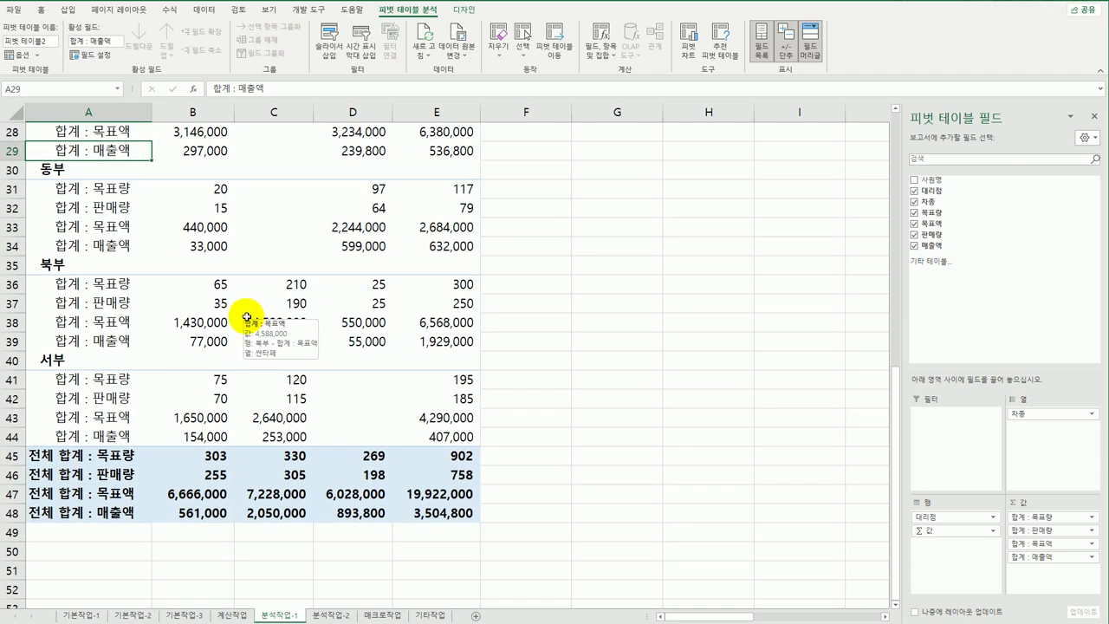
pyautogui.scroll(3, 247, 317)
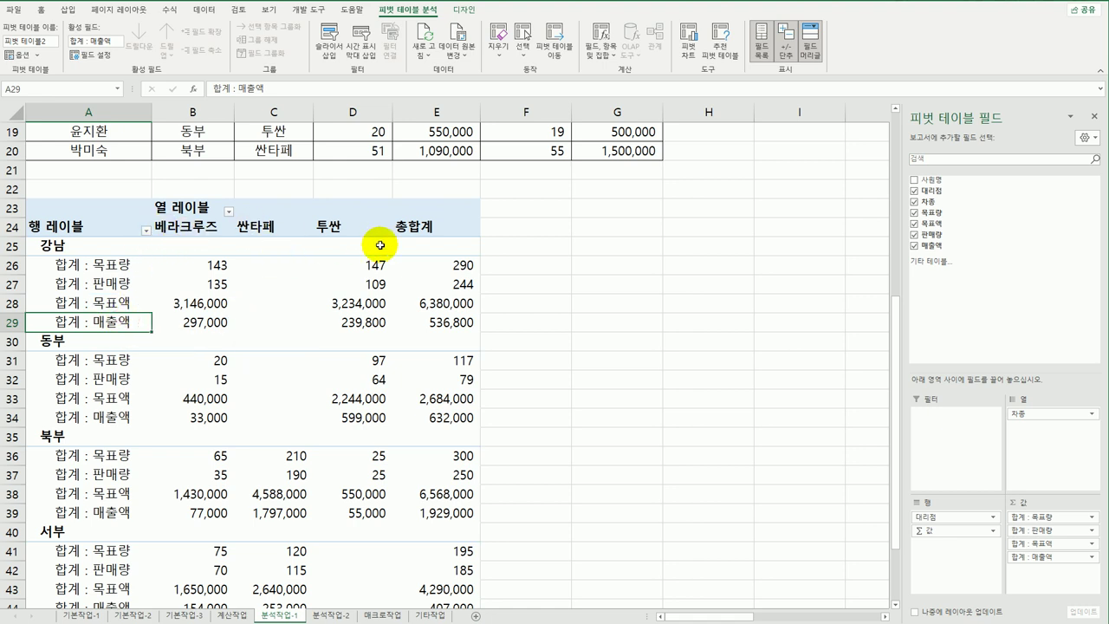
pyautogui.click(564, 439)
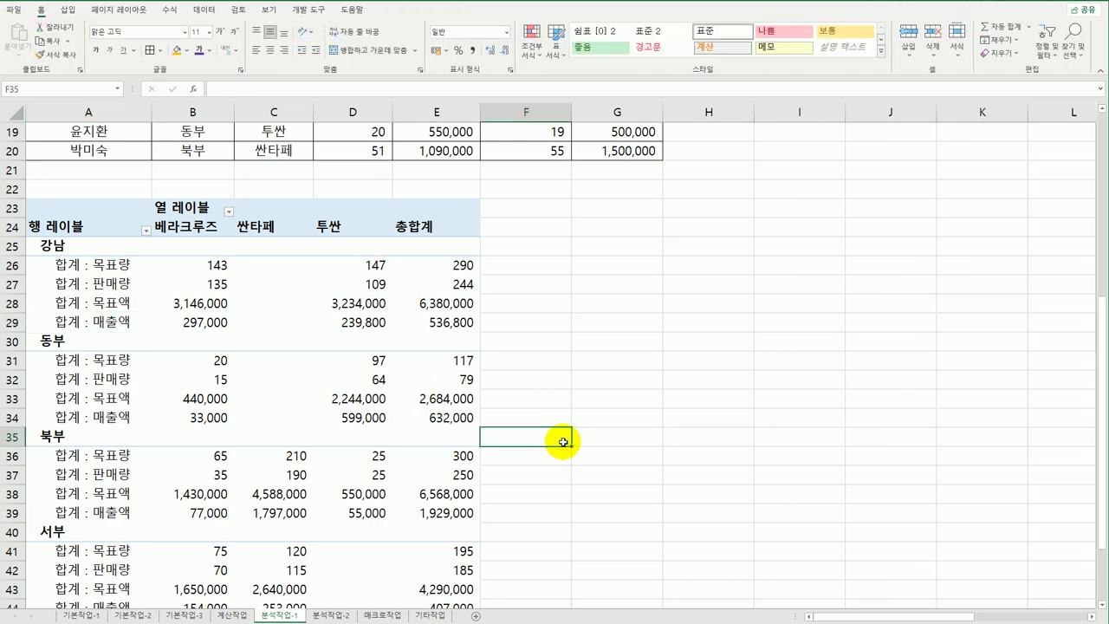
pyautogui.scroll(-3, 563, 442)
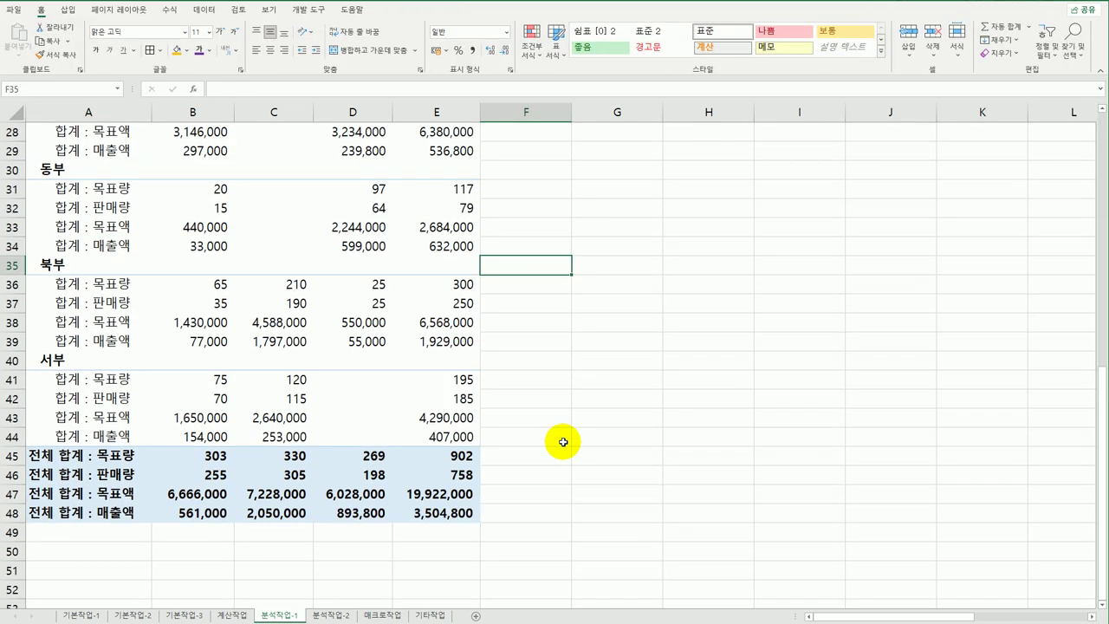
# Open the 분석작업-2 sheet and examine the three monthly sales tables and the column headers of the 1/4분기 table.
pyautogui.click(338, 614)
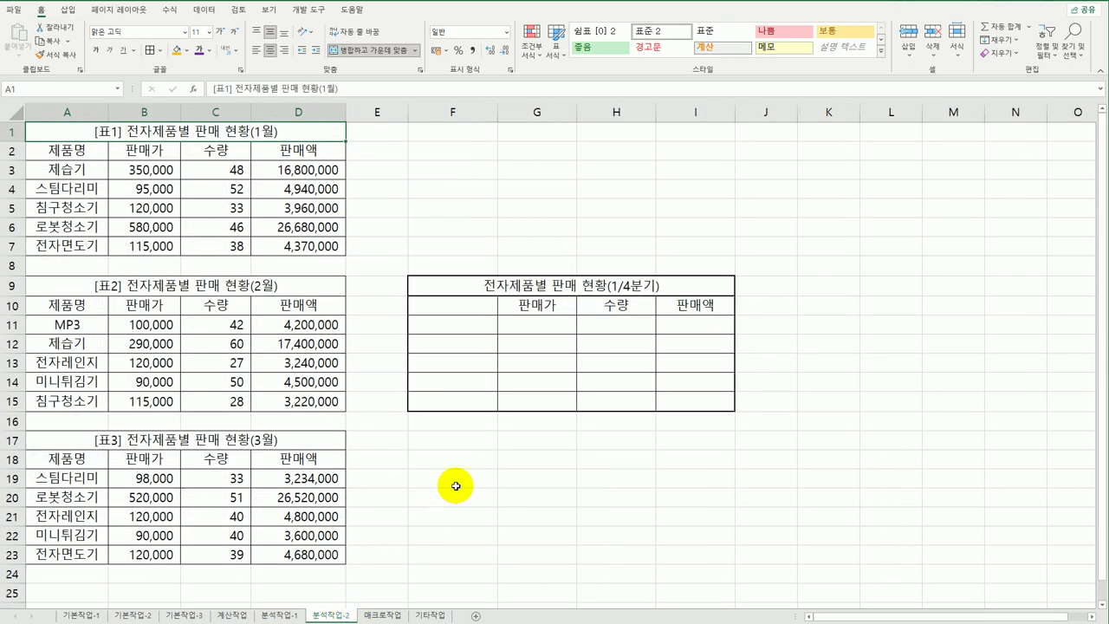
pyautogui.click(170, 326)
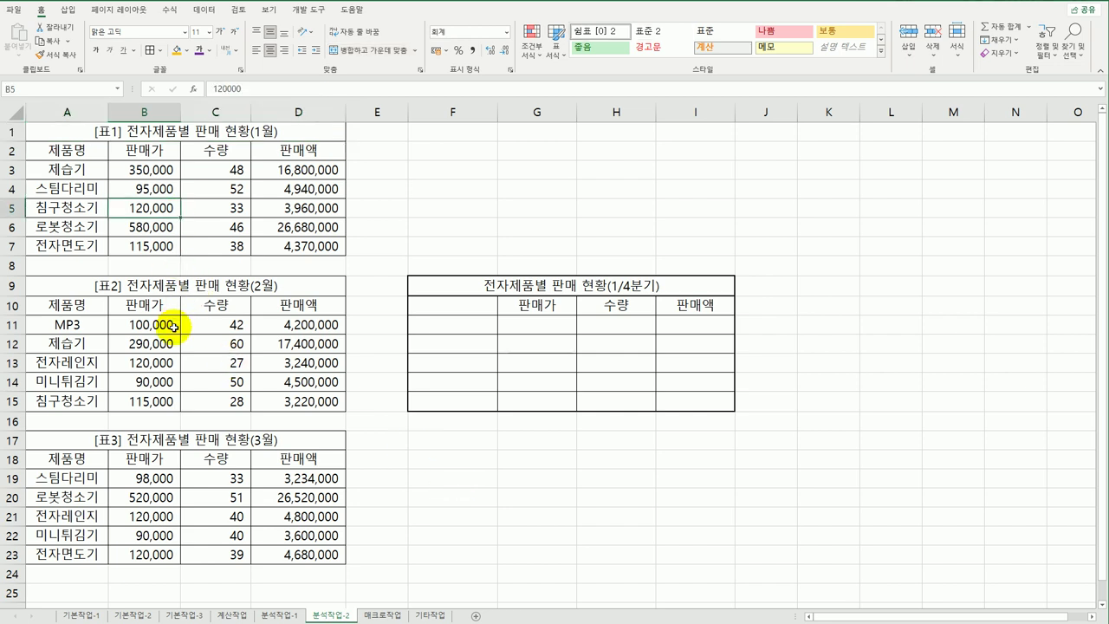
pyautogui.click(189, 475)
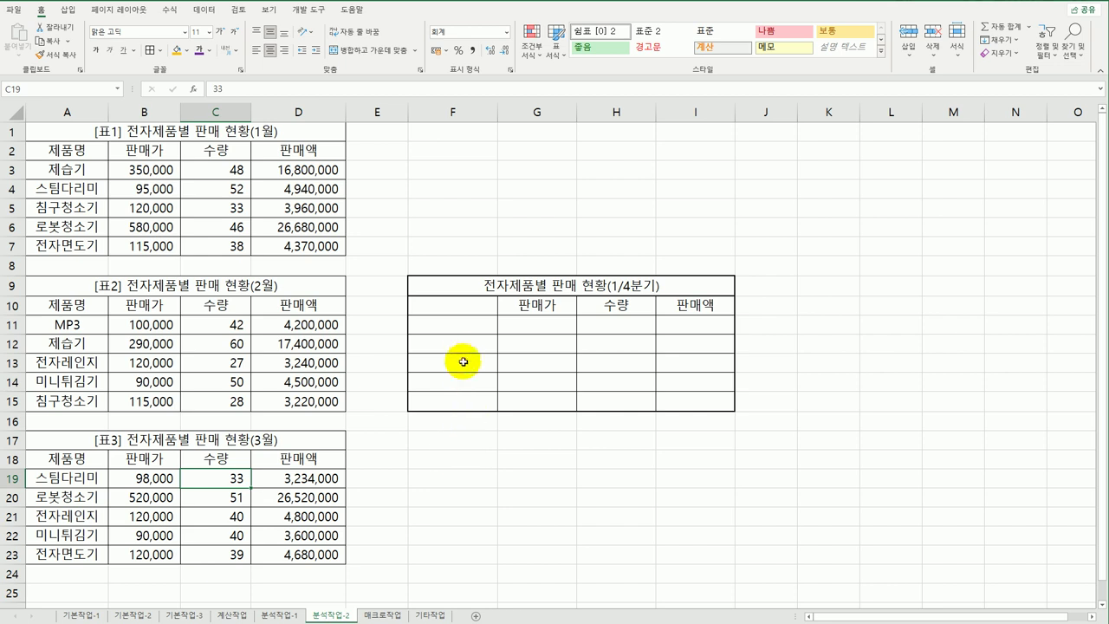
pyautogui.click(534, 306)
pyautogui.click(614, 305)
pyautogui.click(698, 307)
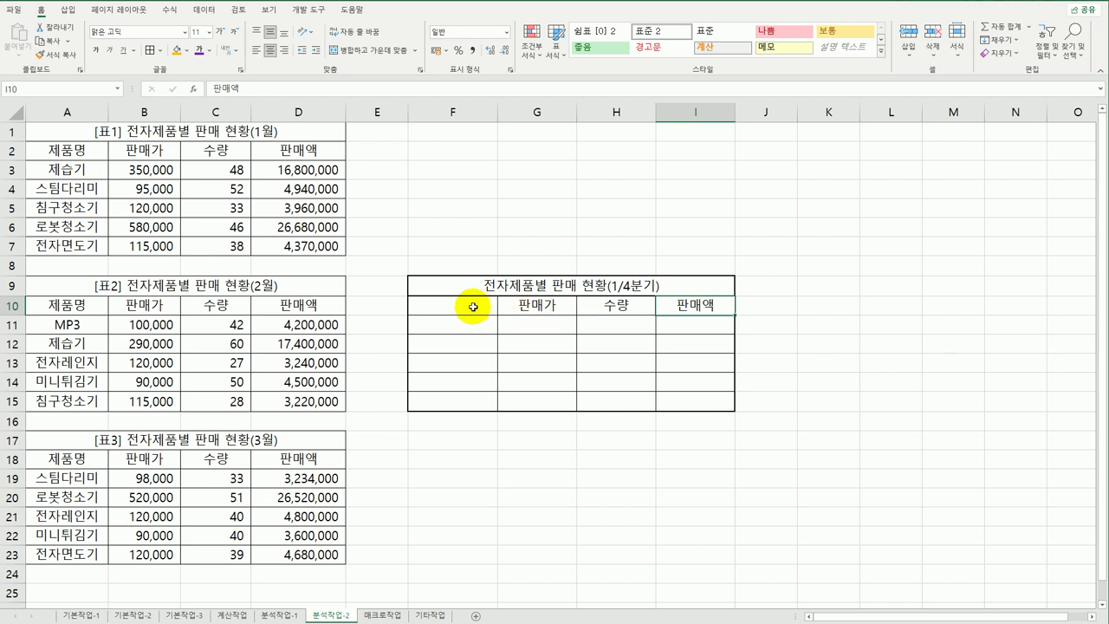
# Start a data consolidation (통합) into F10:I15 with 평균 as the function.
pyautogui.moveTo(468, 307); pyautogui.dragTo(691, 398)
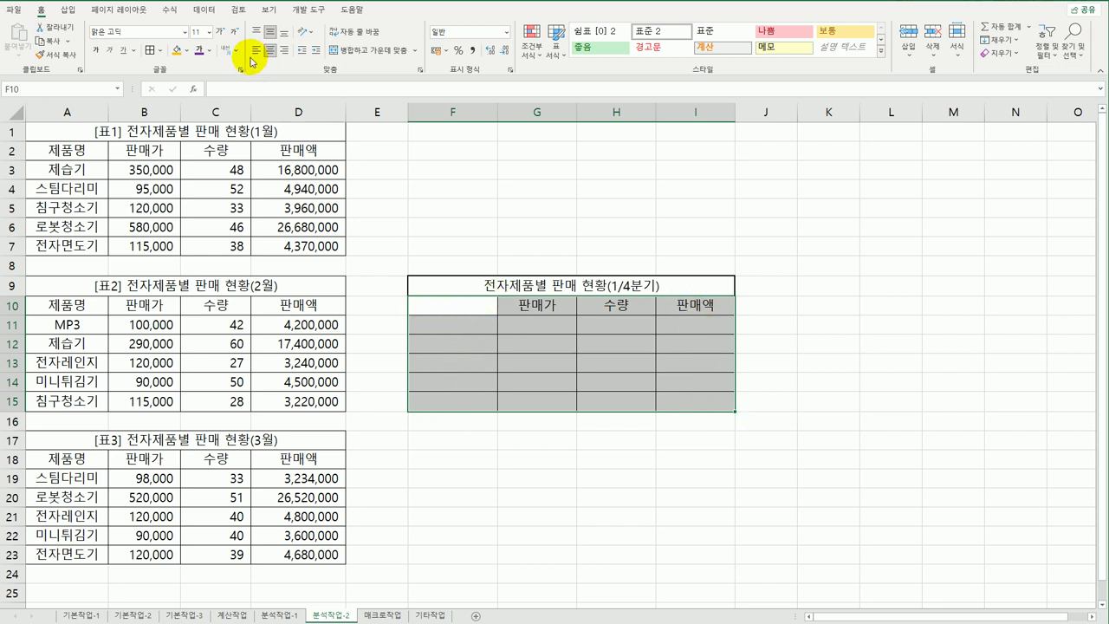
pyautogui.click(203, 9)
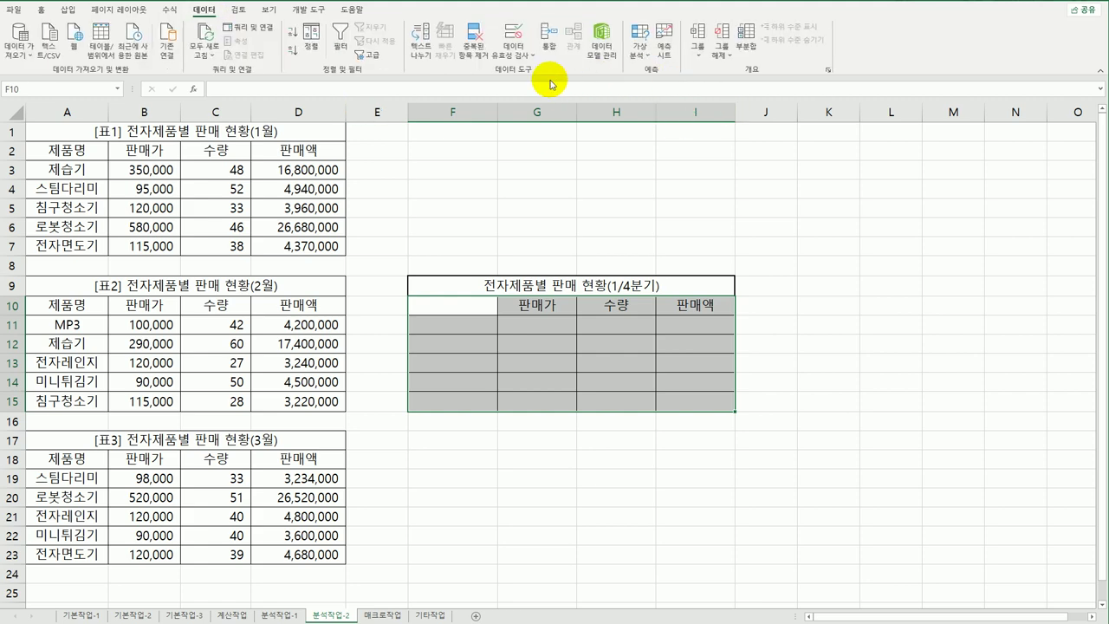
pyautogui.click(549, 36)
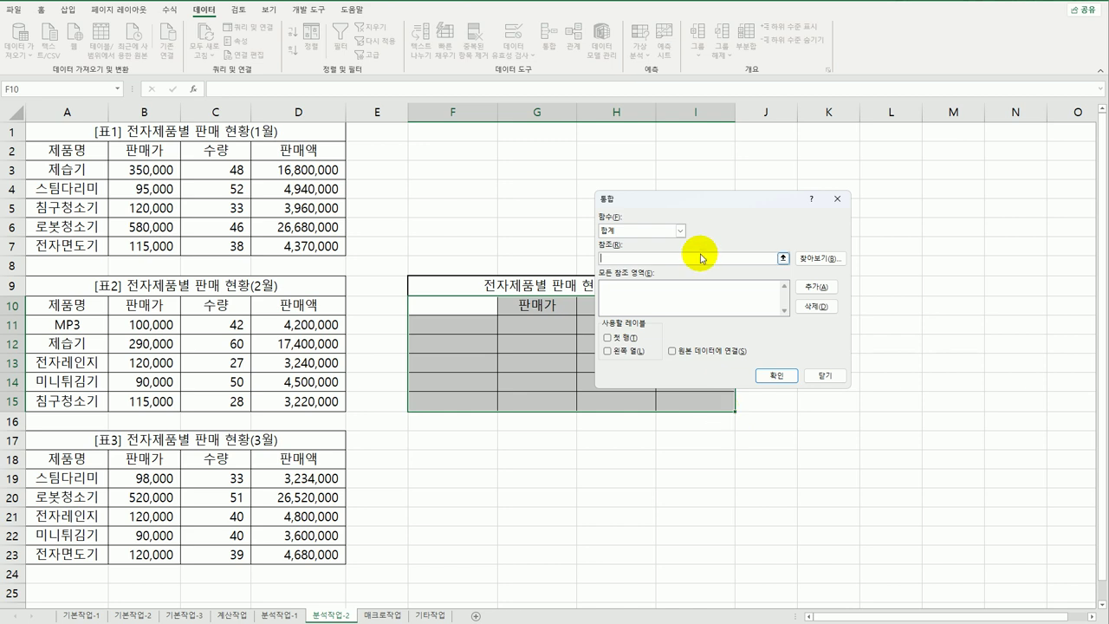
pyautogui.click(680, 231)
pyautogui.click(652, 264)
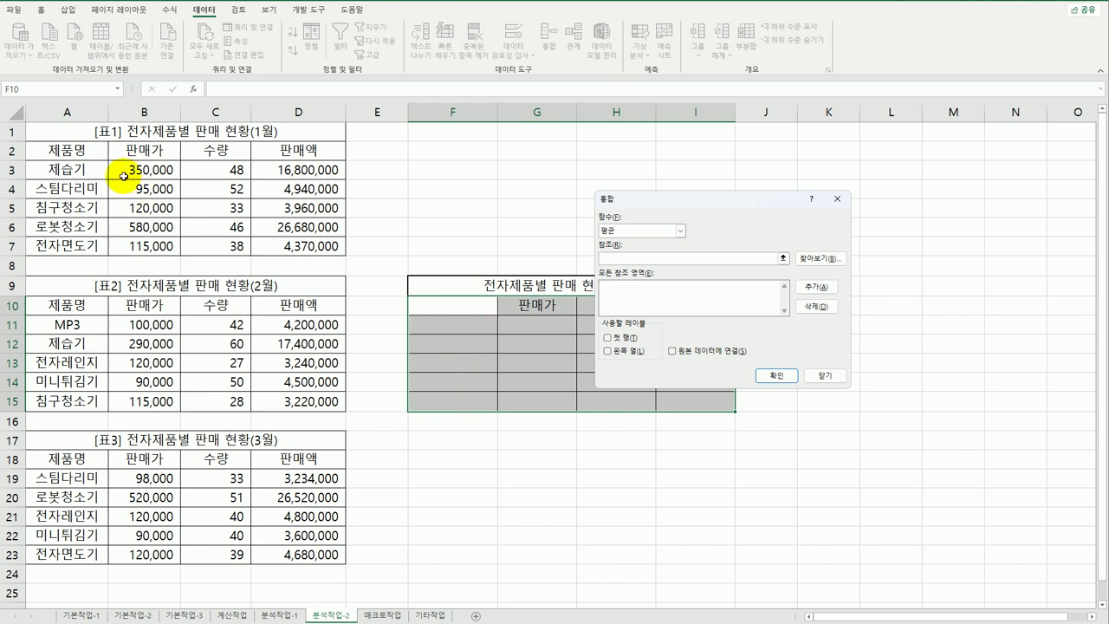
# Add the ranges A2:D7, A10:D15 and A18:D23 as the consolidation references.
pyautogui.moveTo(71, 150); pyautogui.dragTo(290, 246)
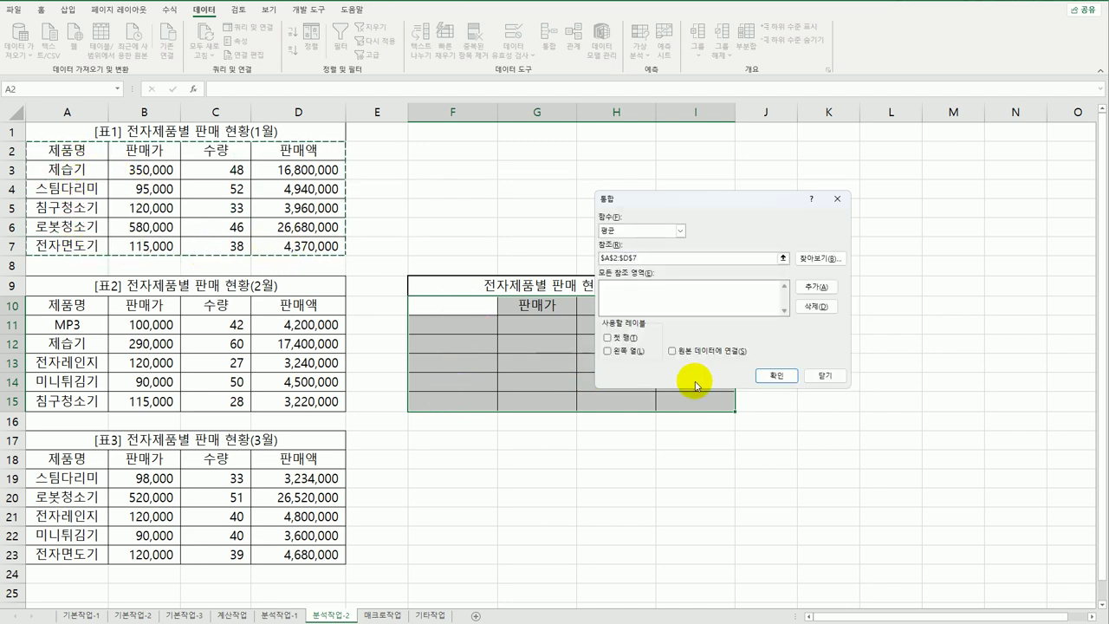
pyautogui.click(806, 286)
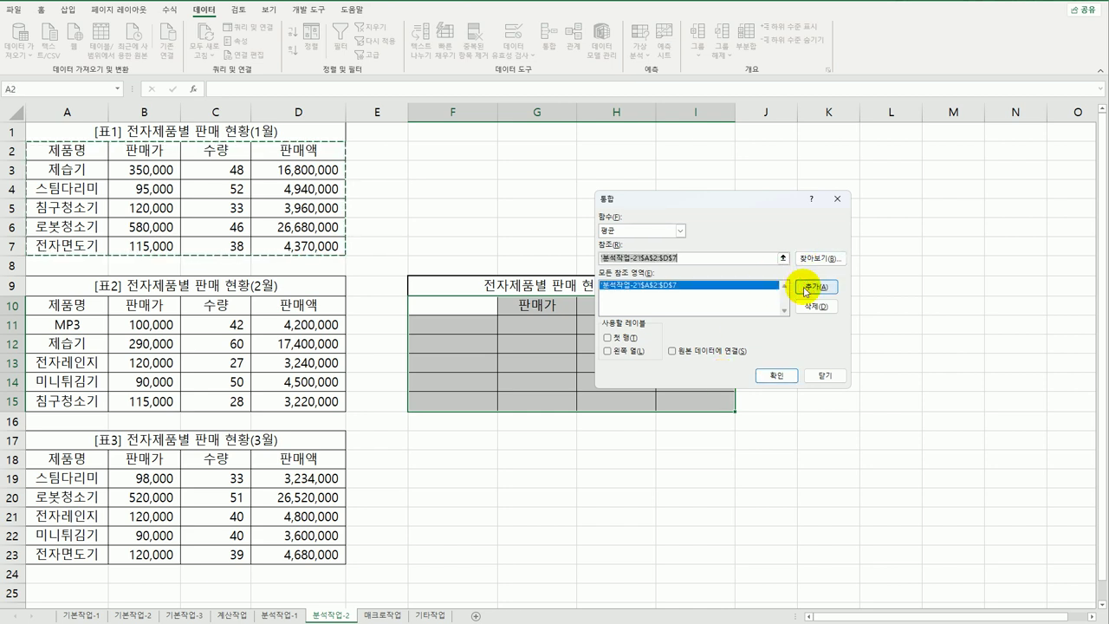
pyautogui.moveTo(62, 308); pyautogui.dragTo(289, 405)
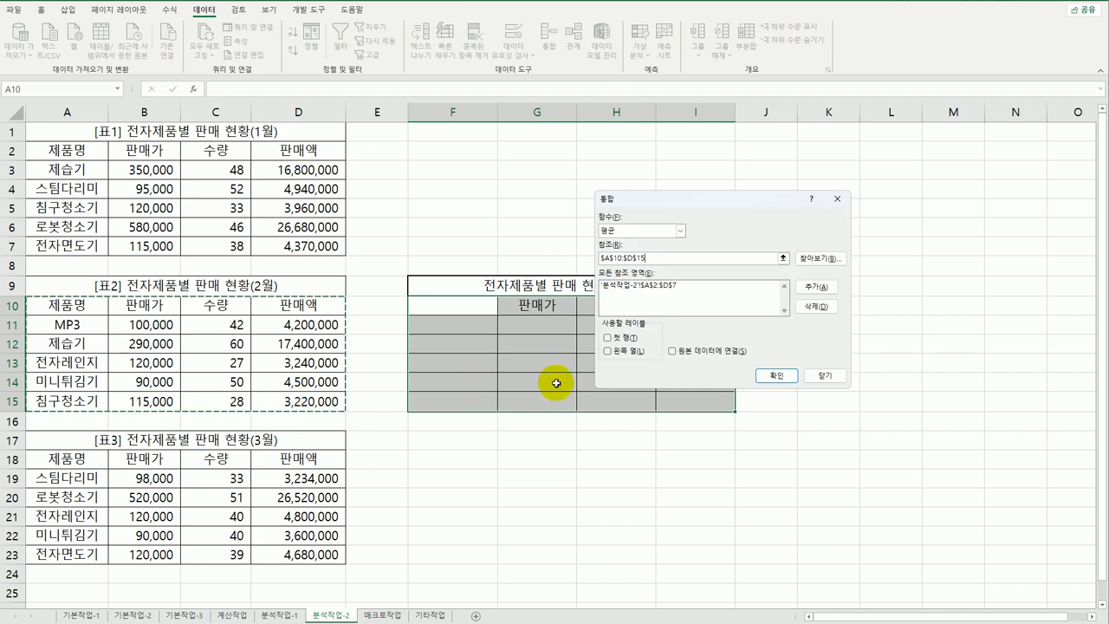
pyautogui.click(802, 292)
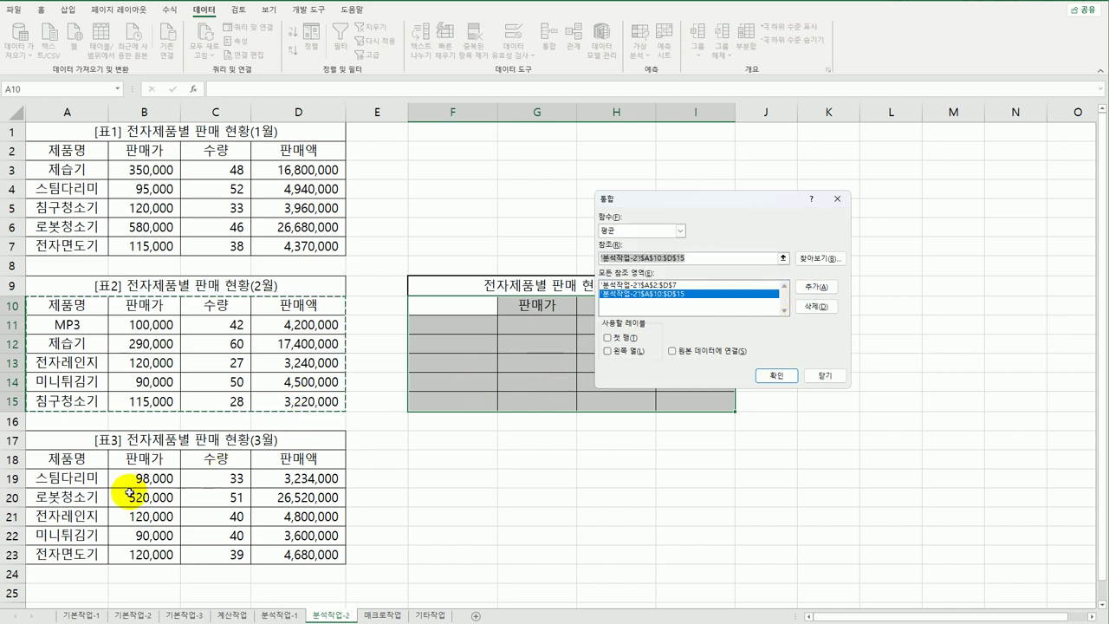
pyautogui.click(83, 459)
pyautogui.moveTo(83, 459); pyautogui.dragTo(303, 555)
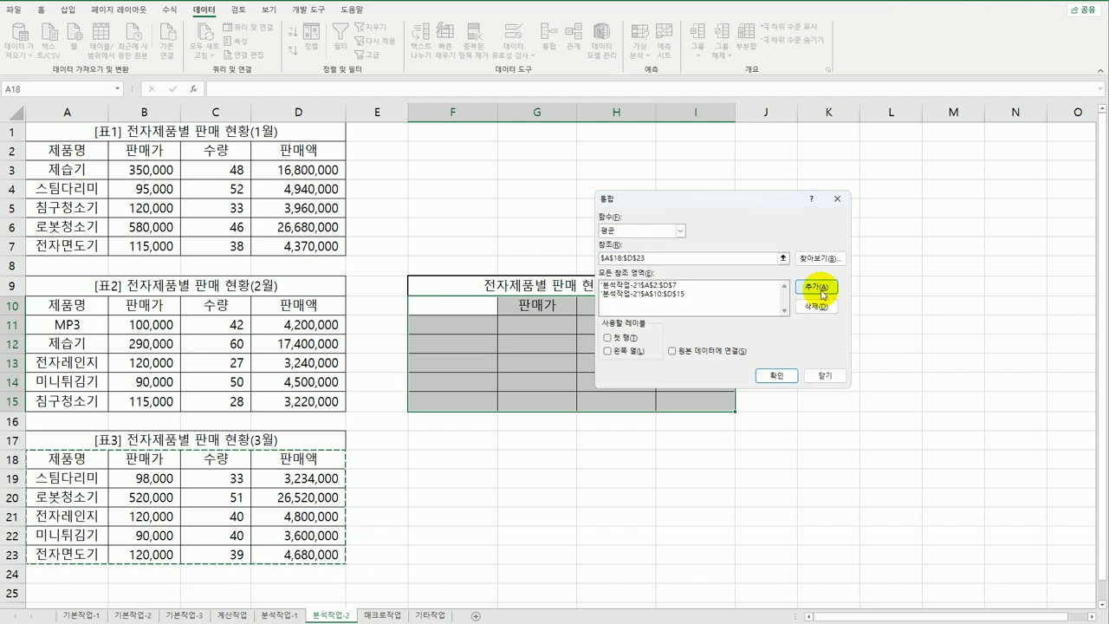
pyautogui.click(820, 289)
# Use both 첫 행 and 왼쪽 열 as labels and run the consolidation.
pyautogui.moveTo(760, 203); pyautogui.dragTo(921, 168)
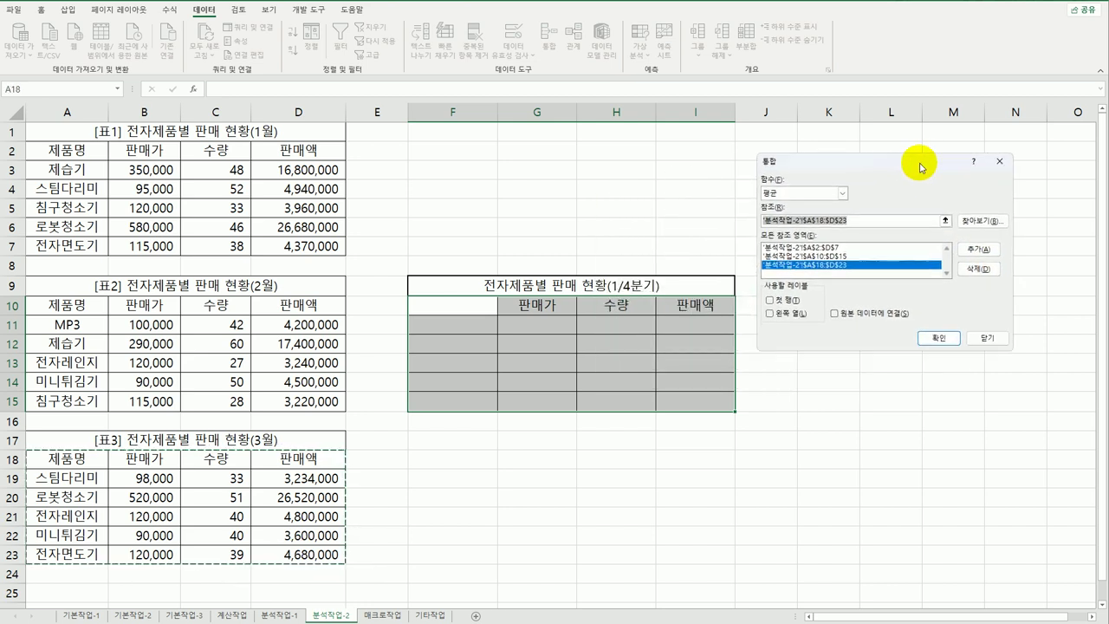
pyautogui.click(772, 300)
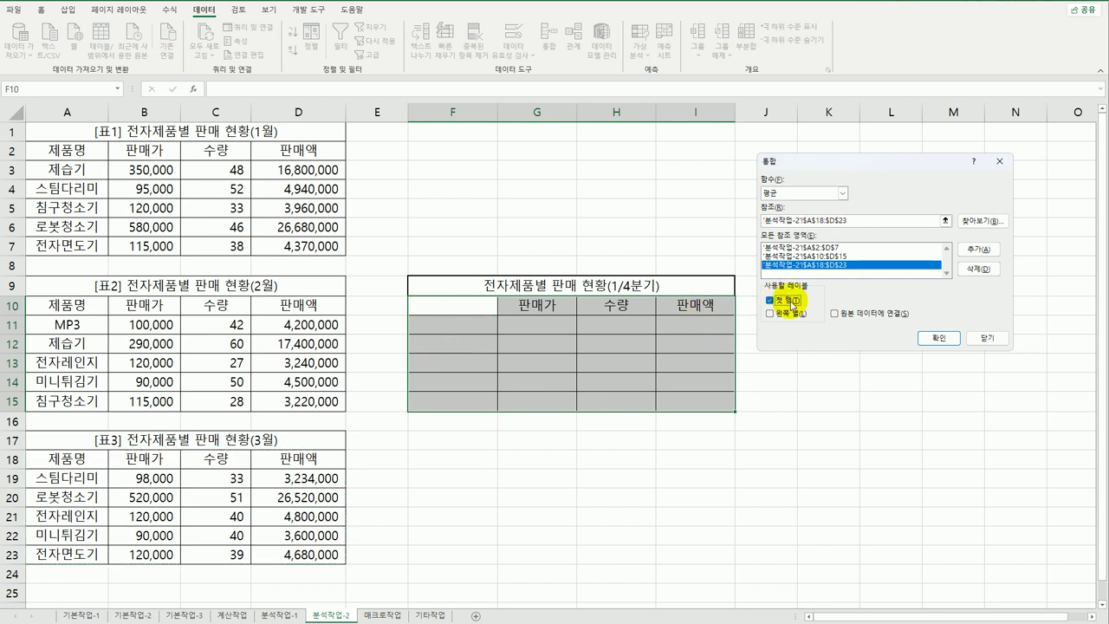
pyautogui.click(771, 314)
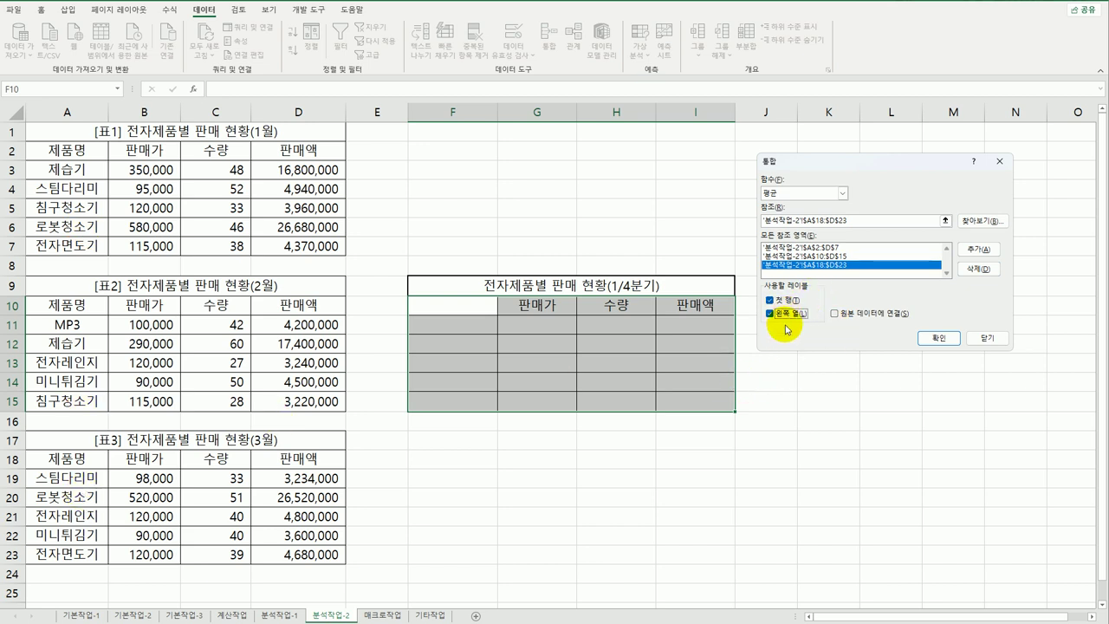
pyautogui.click(940, 338)
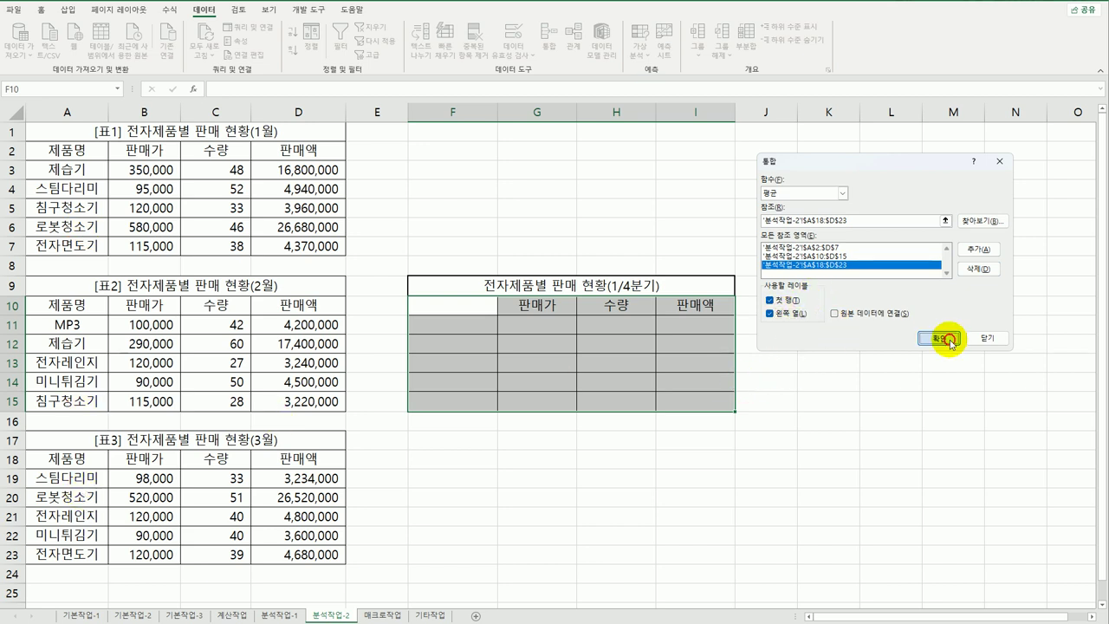
pyautogui.click(888, 391)
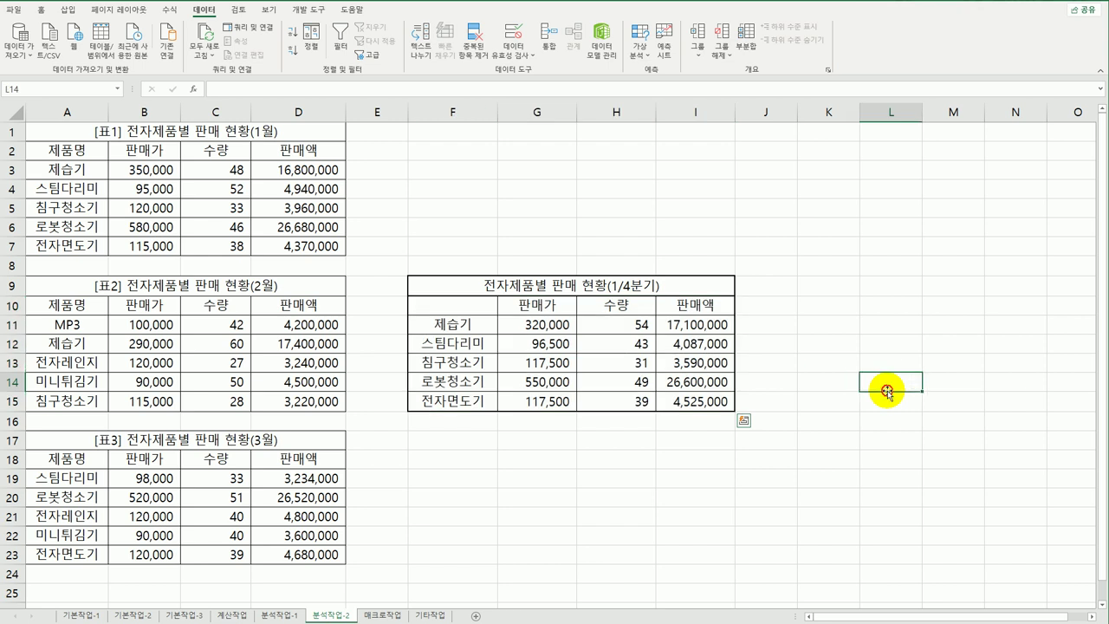
# Check the product names in F11:F15 of the consolidated 1/4분기 table.
pyautogui.click(489, 320)
pyautogui.click(481, 344)
pyautogui.click(478, 363)
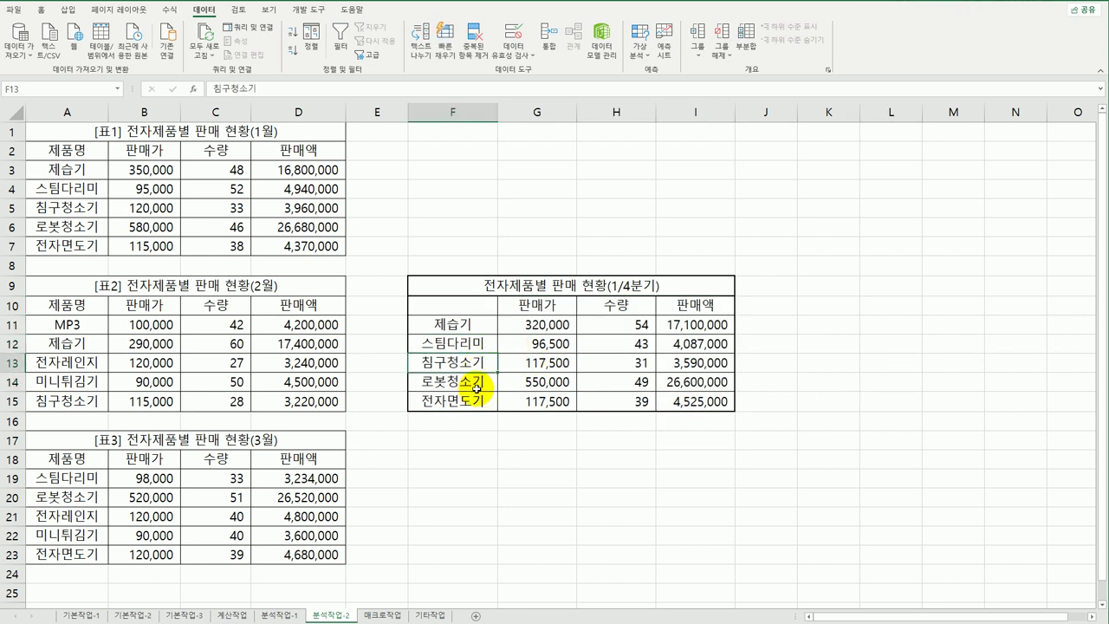
pyautogui.click(477, 383)
pyautogui.click(476, 402)
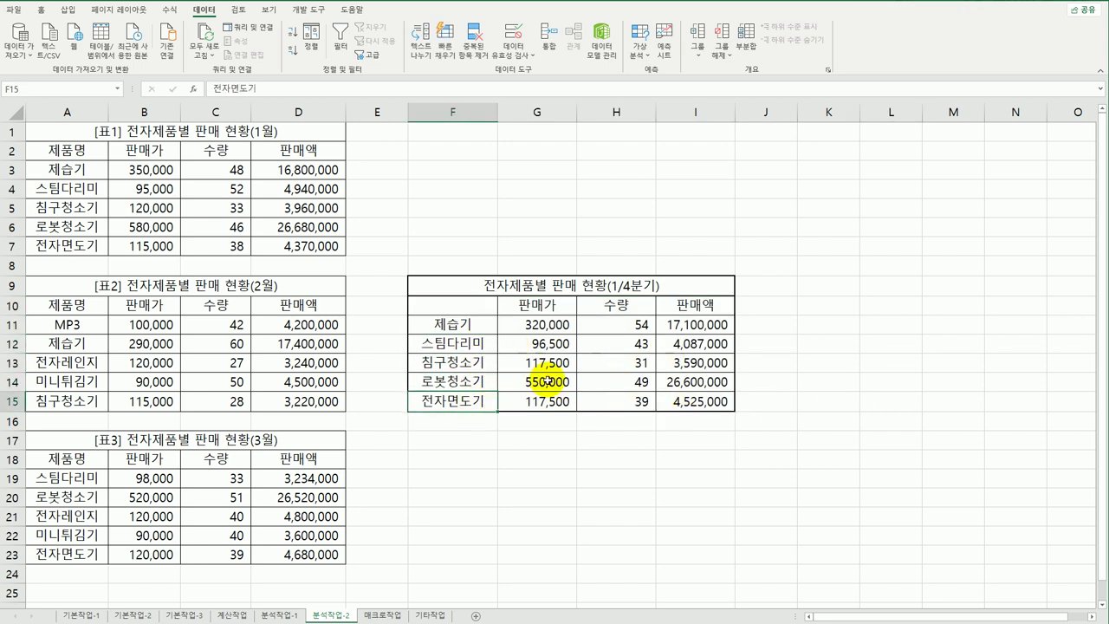
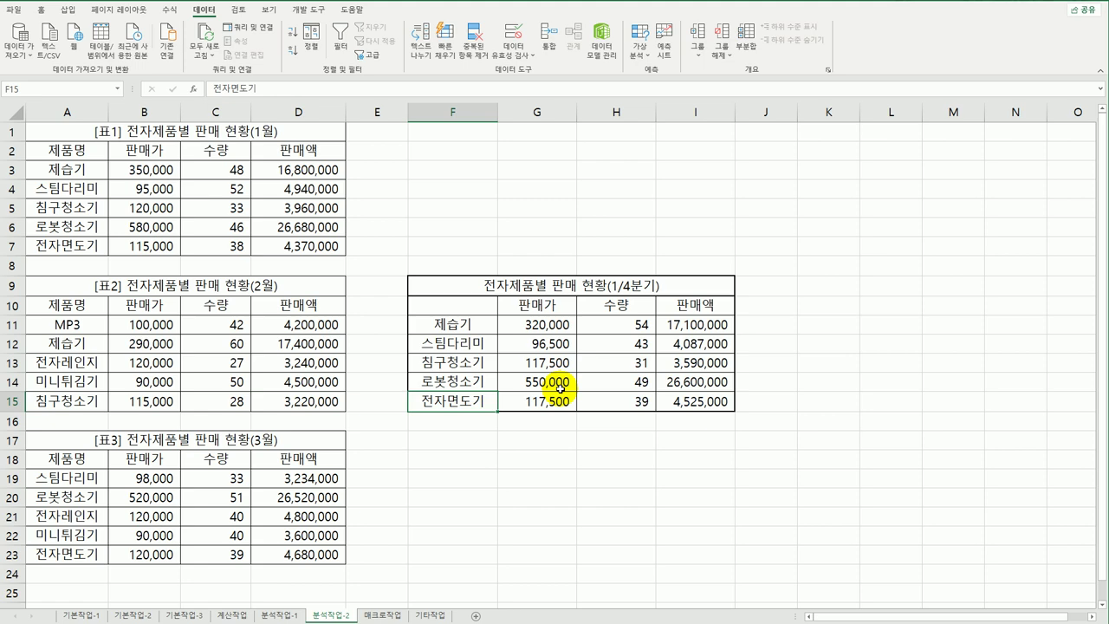
# On the 매크로작업 sheet, start recording a macro named 병합서식 stored in 현재 통합 문서.
pyautogui.click(382, 614)
pyautogui.click(712, 338)
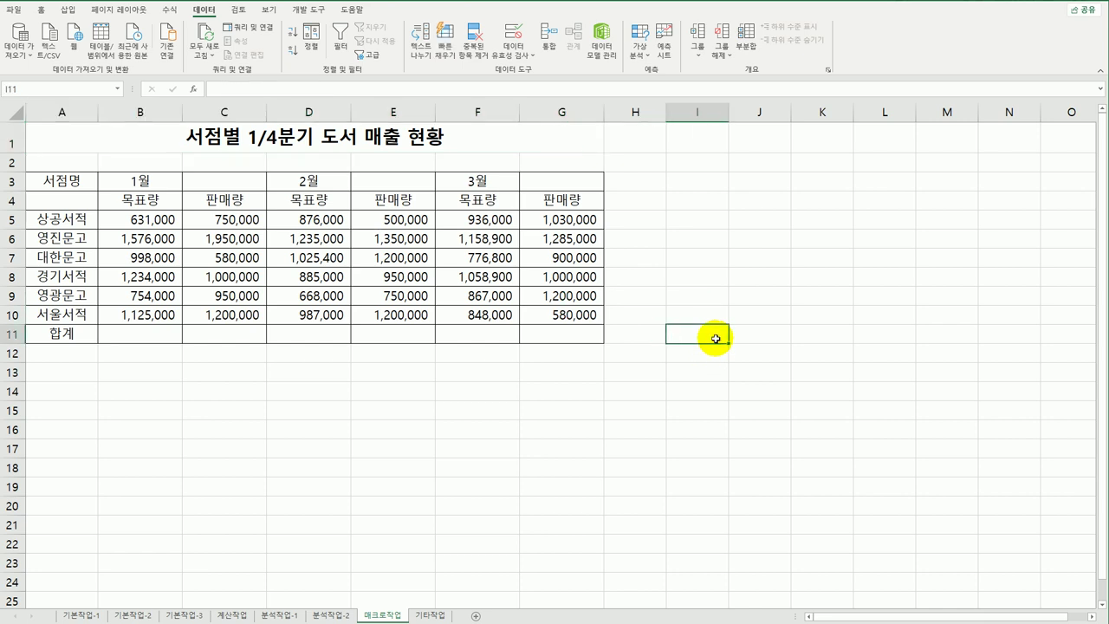
pyautogui.click(713, 182)
pyautogui.click(307, 10)
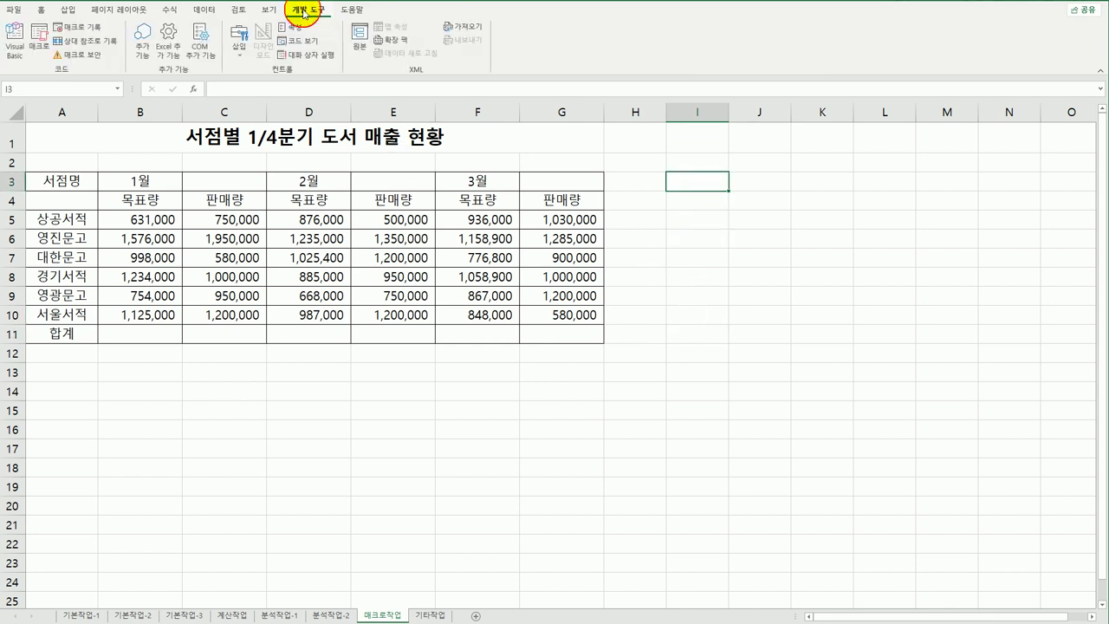
pyautogui.click(86, 29)
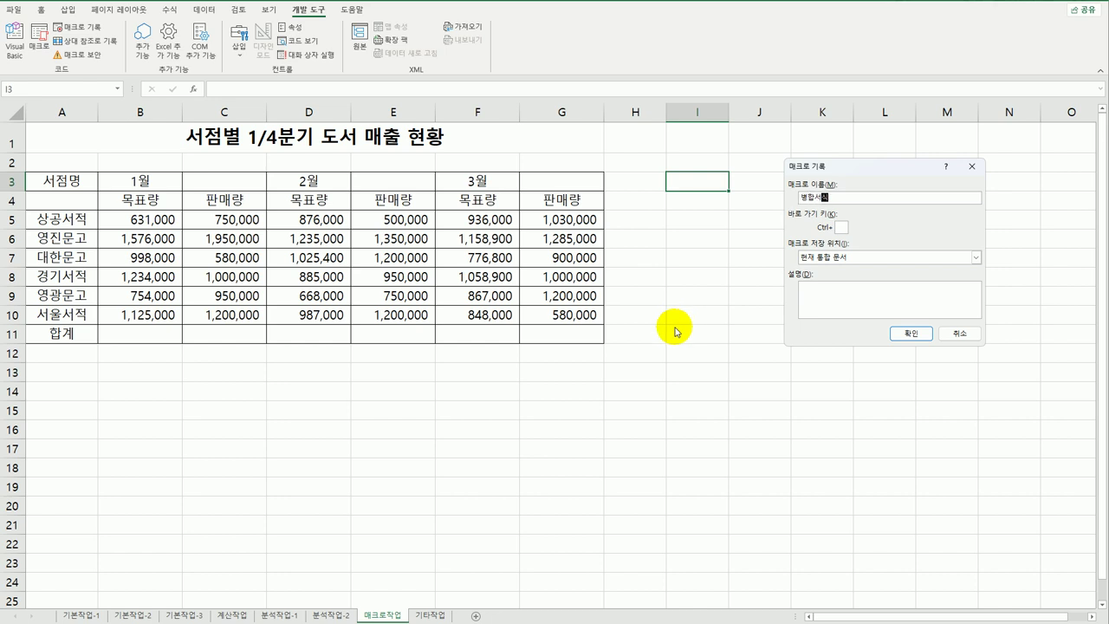
pyautogui.click(912, 333)
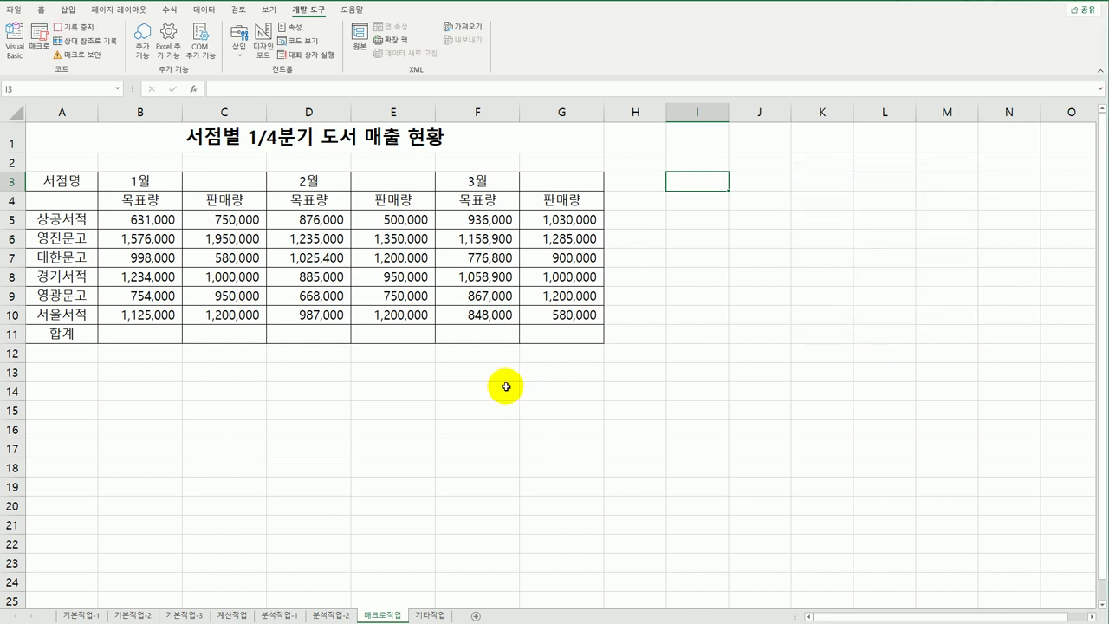
# Merge and center the header ranges A3:A4, B3:C3, D3:E3 and F3:G3 separately.
pyautogui.moveTo(73, 182); pyautogui.dragTo(69, 201)
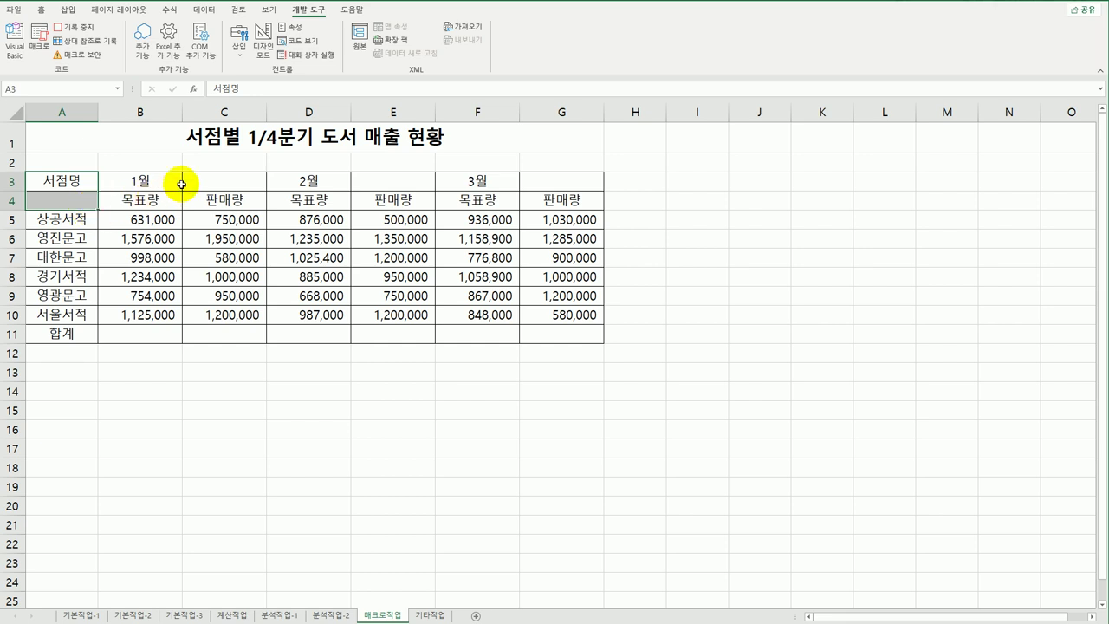
pyautogui.moveTo(168, 183); pyautogui.dragTo(223, 180)
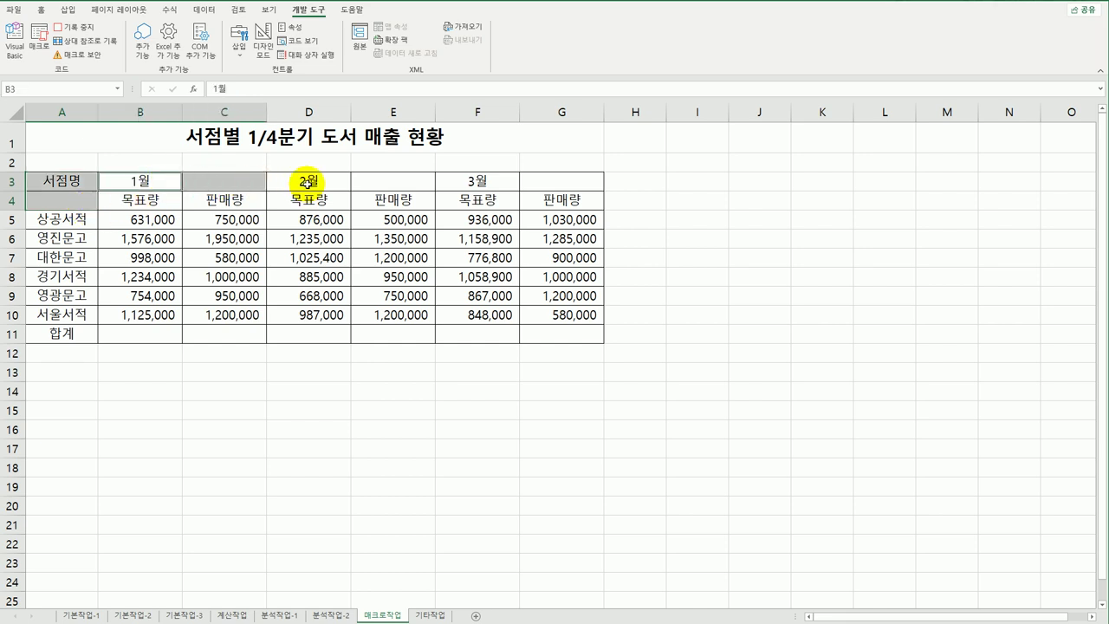
pyautogui.moveTo(307, 183); pyautogui.dragTo(378, 184)
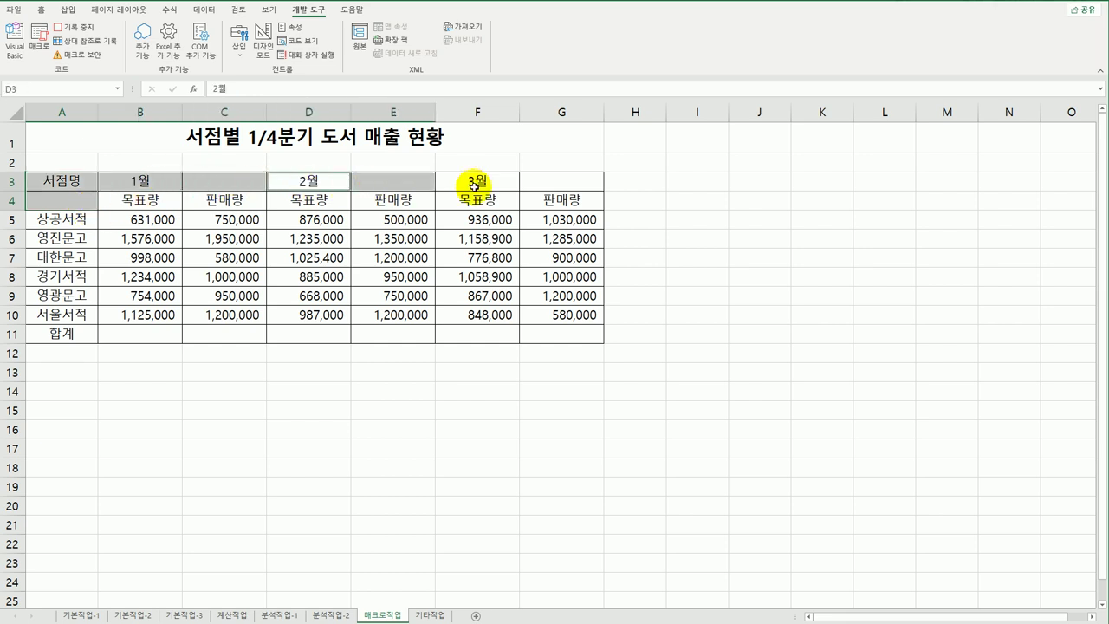
pyautogui.moveTo(472, 182); pyautogui.dragTo(554, 184)
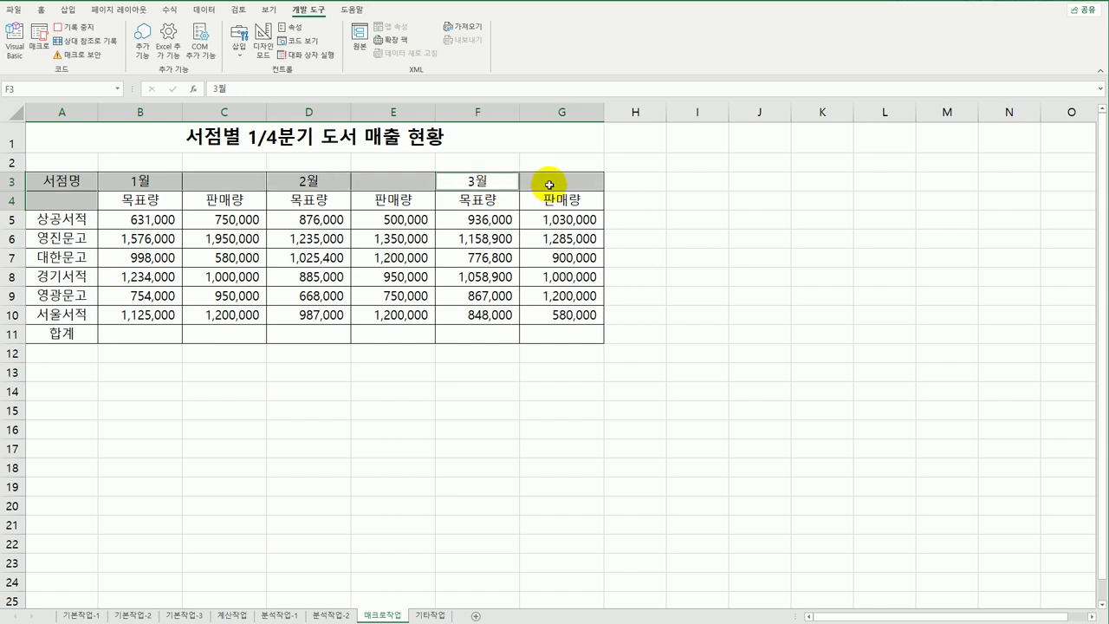
pyautogui.click(41, 9)
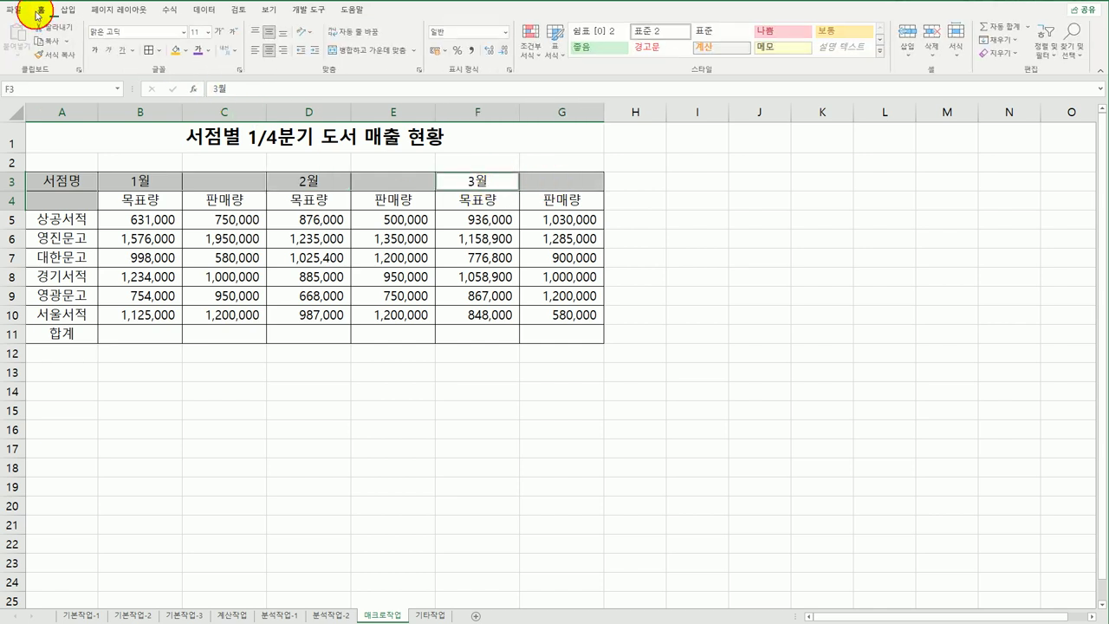
pyautogui.click(367, 52)
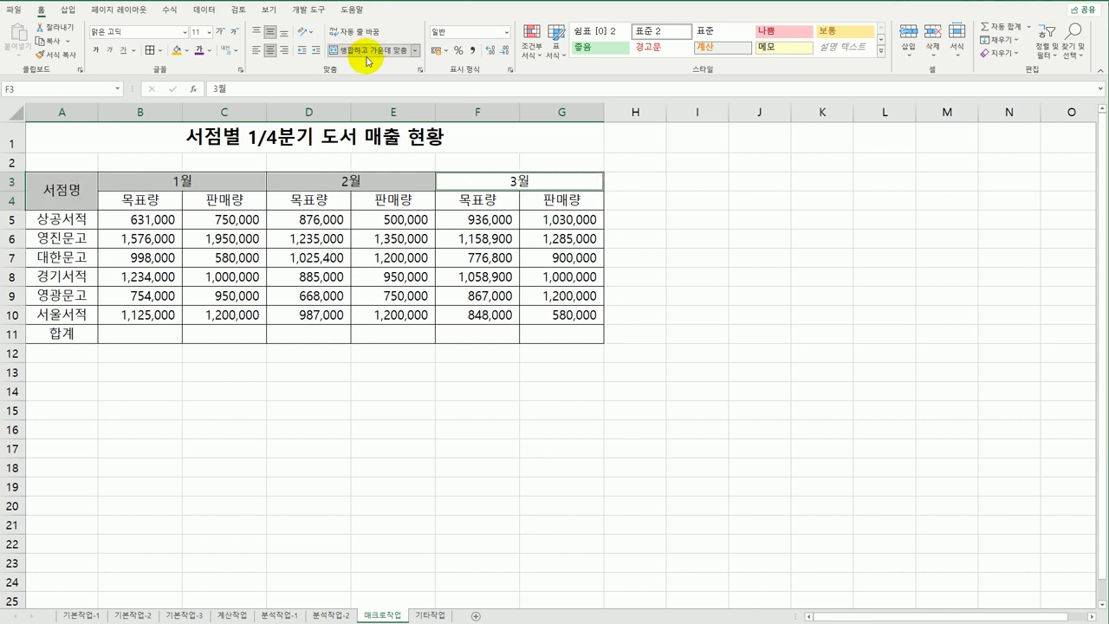
# Stop recording the 병합서식 macro.
pyautogui.click(520, 182)
pyautogui.click(307, 10)
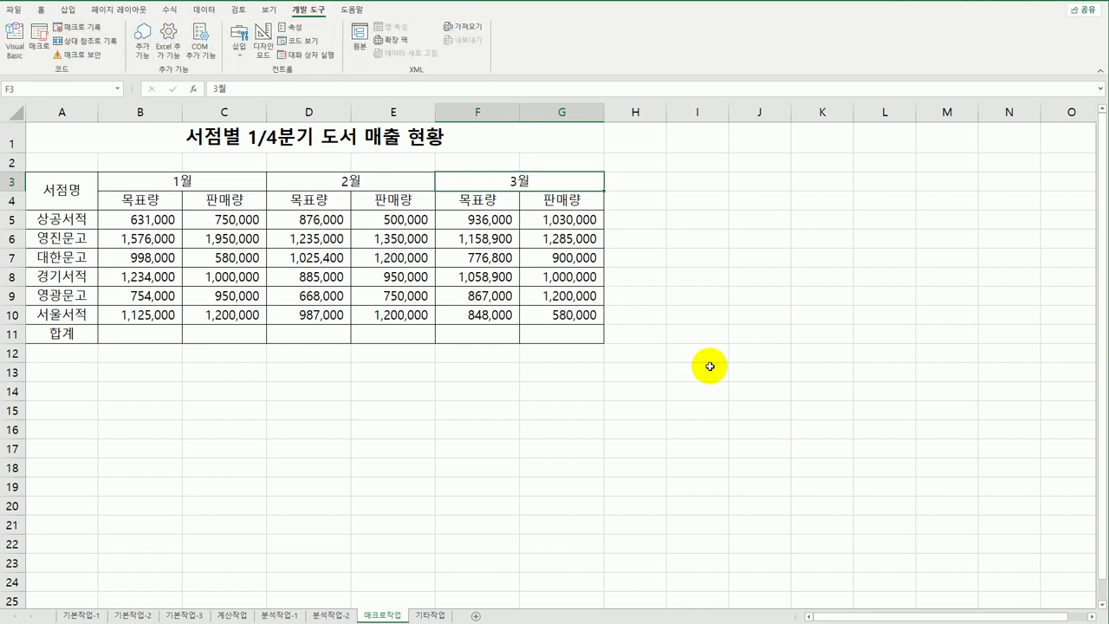
pyautogui.click(709, 366)
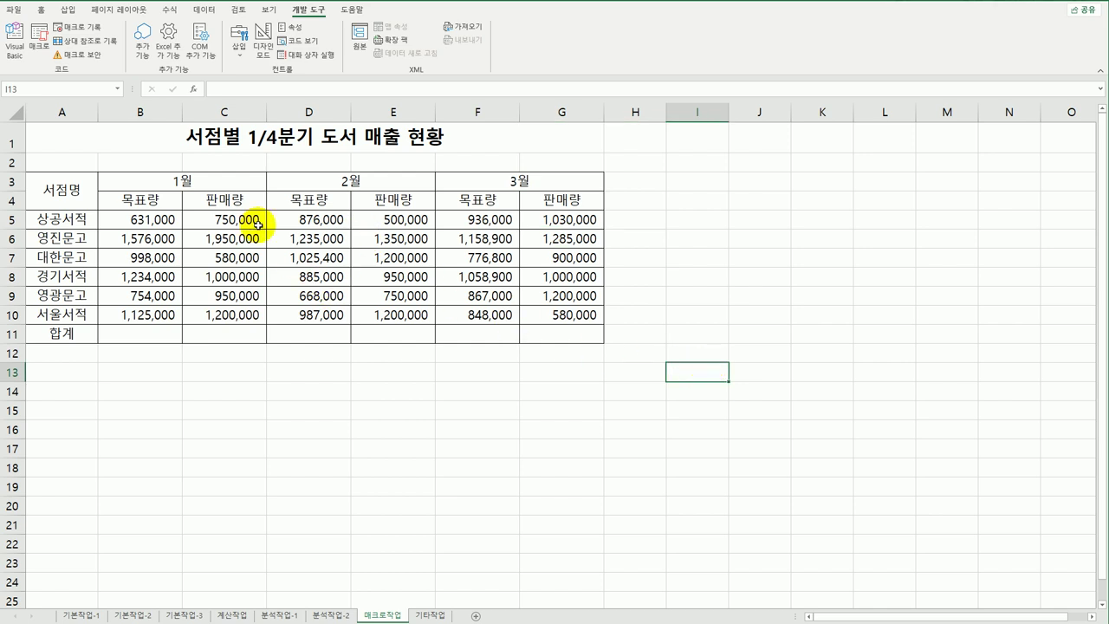
# Draw a rounded rectangle over B13:C14 and label it 병합서식.
pyautogui.click(68, 11)
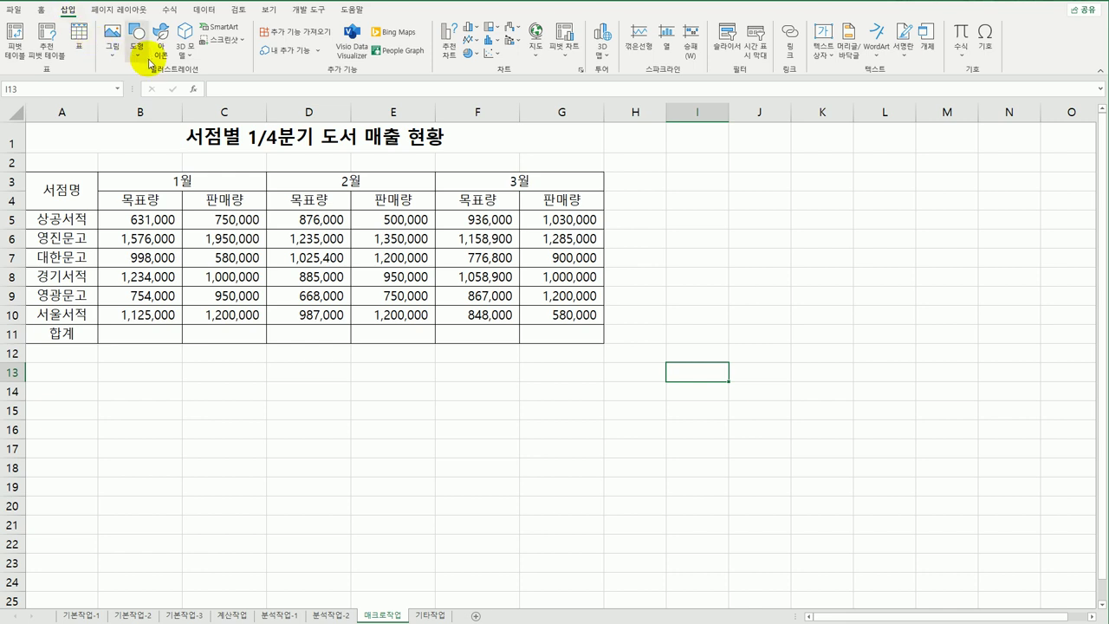
pyautogui.click(137, 42)
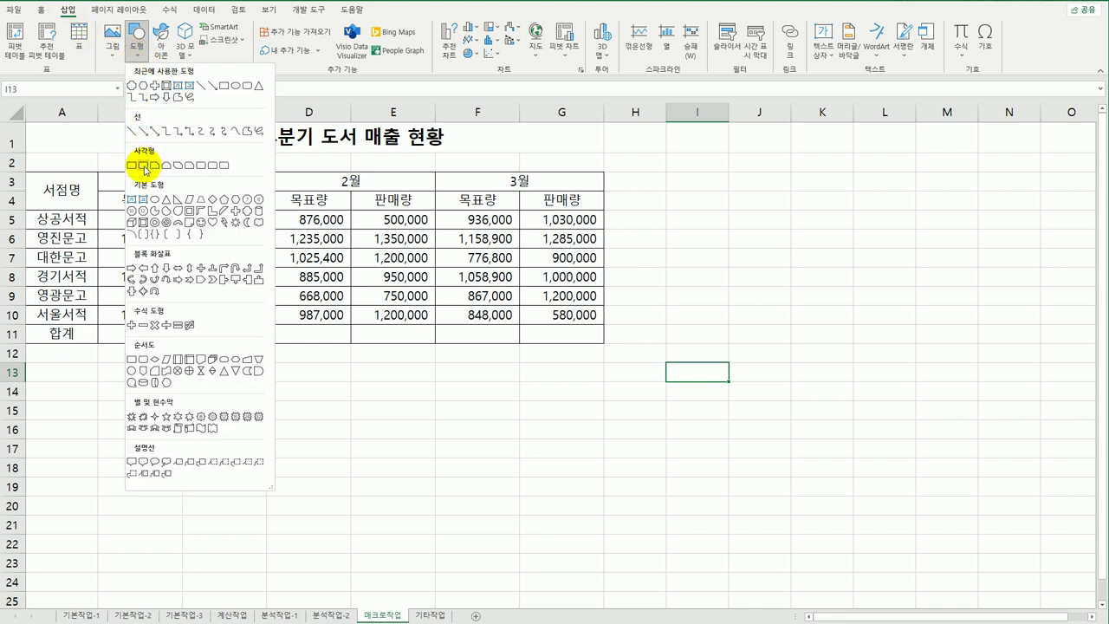
pyautogui.click(144, 170)
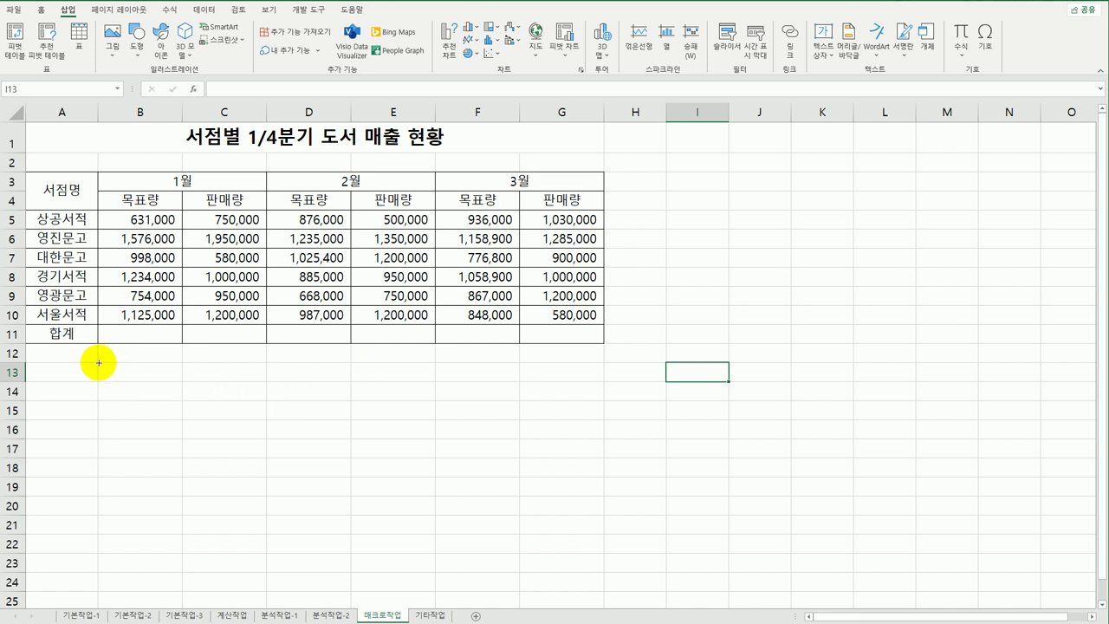
pyautogui.moveTo(97, 364); pyautogui.dragTo(247, 398)
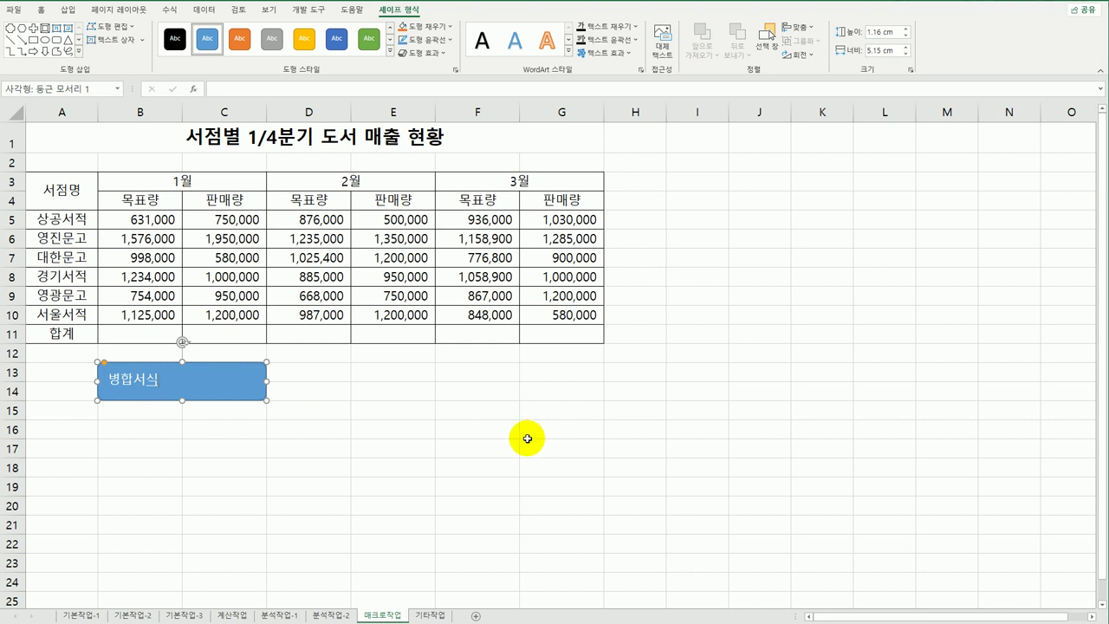
pyautogui.click(528, 432)
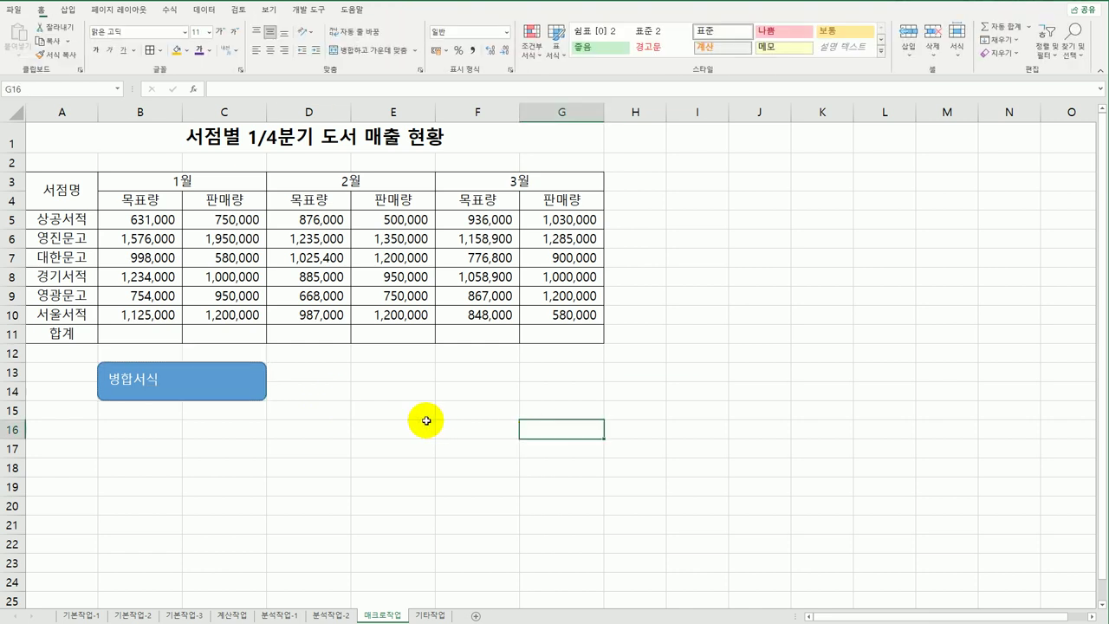
# Assign the 병합서식 macro to the rounded rectangle.
pyautogui.rightClick(247, 391)
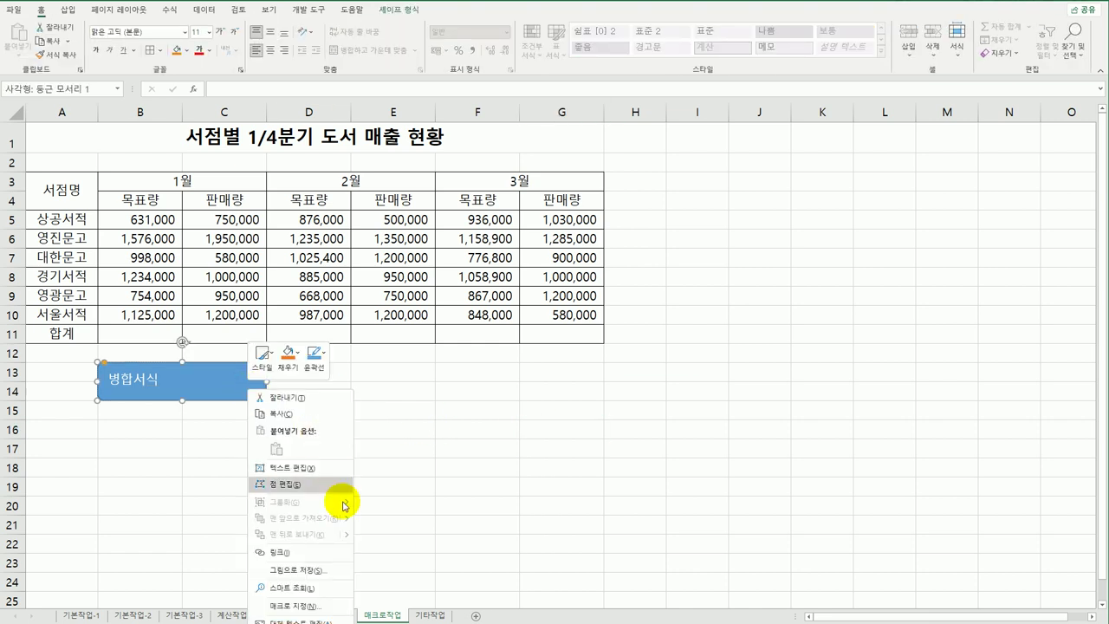
pyautogui.click(326, 613)
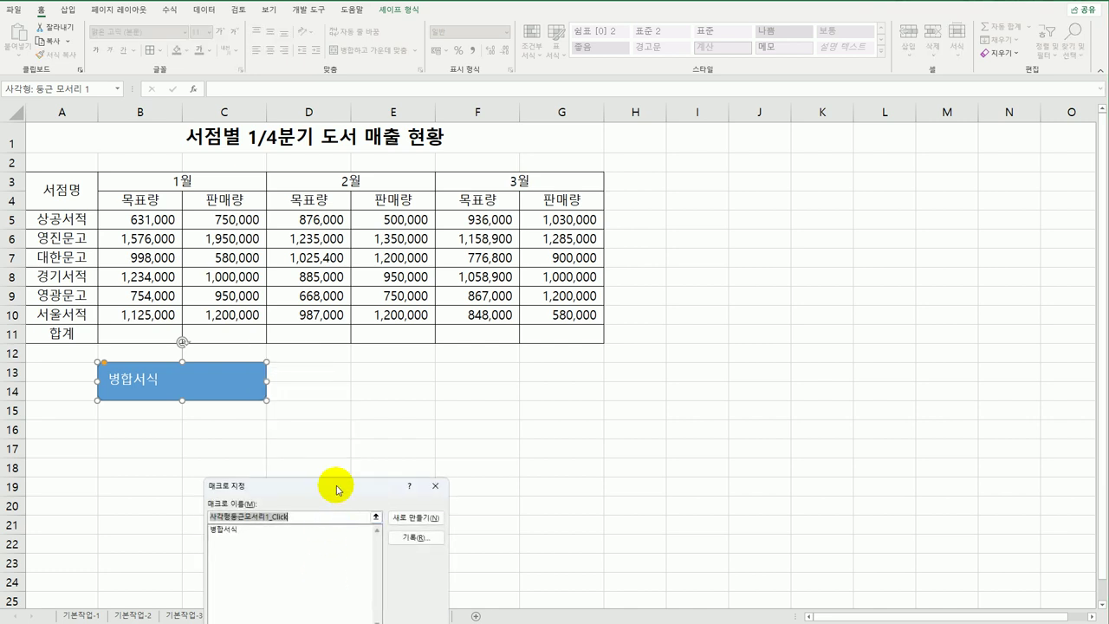
pyautogui.moveTo(337, 490); pyautogui.dragTo(518, 207)
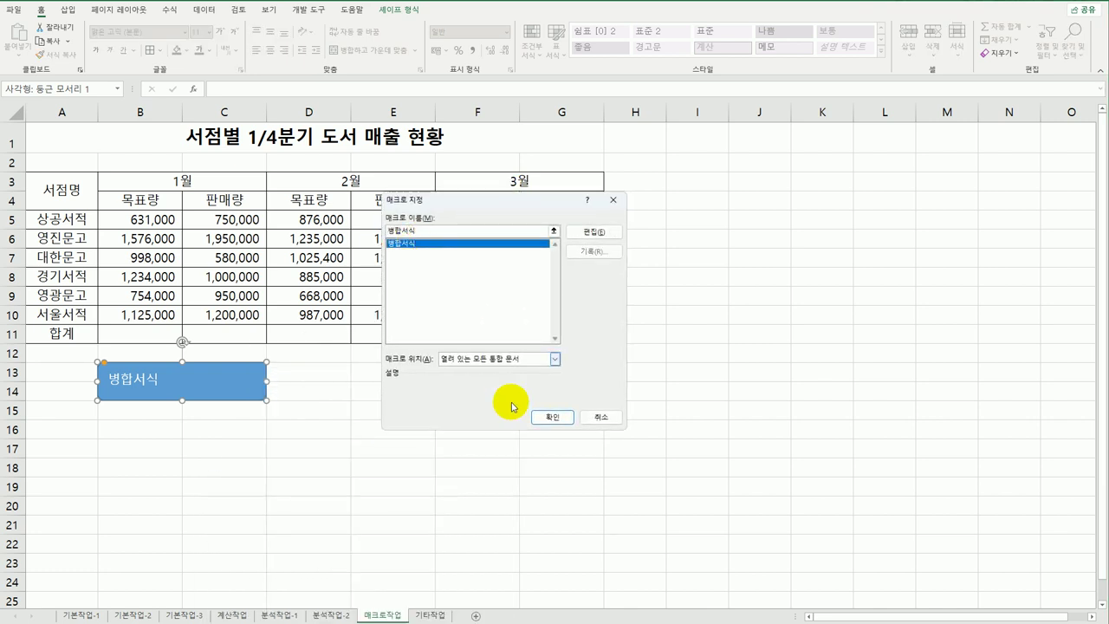
pyautogui.click(551, 417)
pyautogui.click(684, 406)
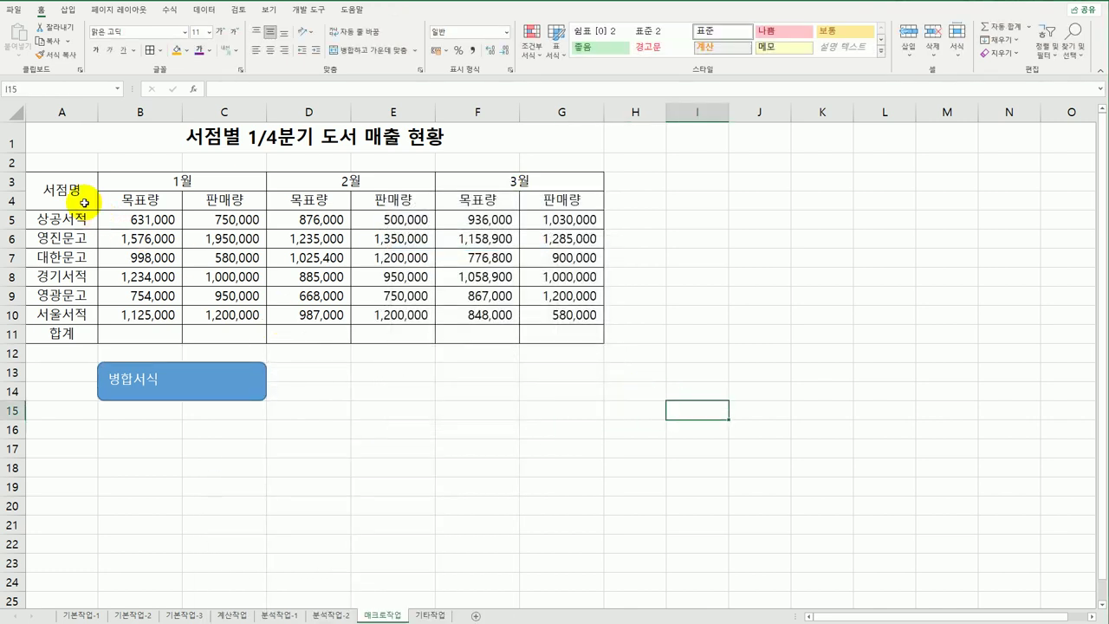
# Unmerge the header cells A3:G4 and test the 병합서식 macro by running it from the rounded rectangle.
pyautogui.moveTo(78, 195); pyautogui.dragTo(529, 197)
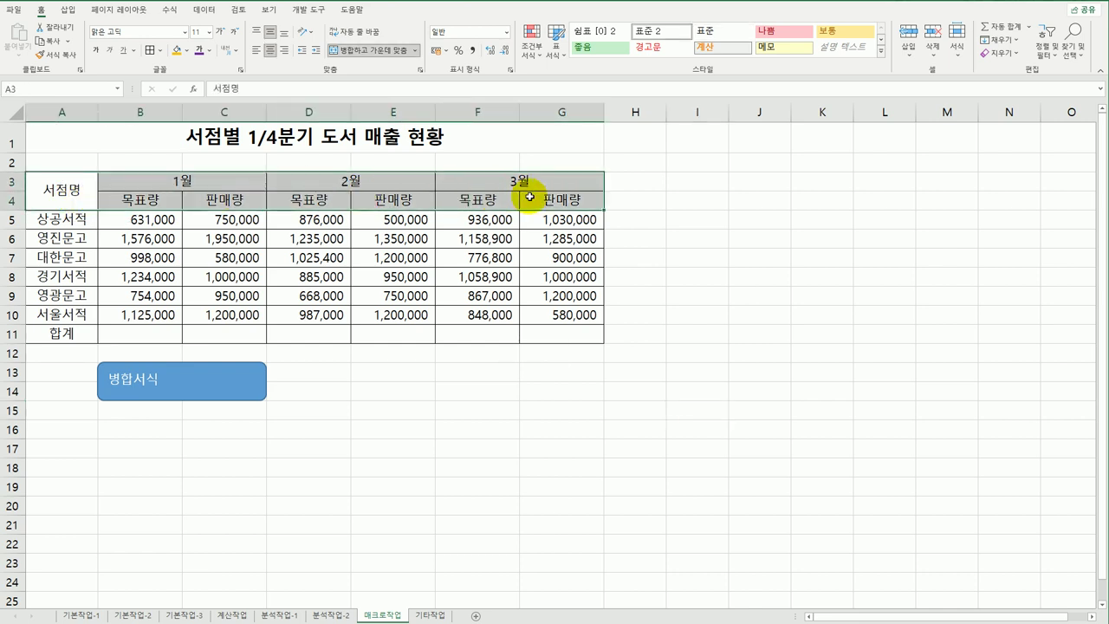
pyautogui.click(367, 54)
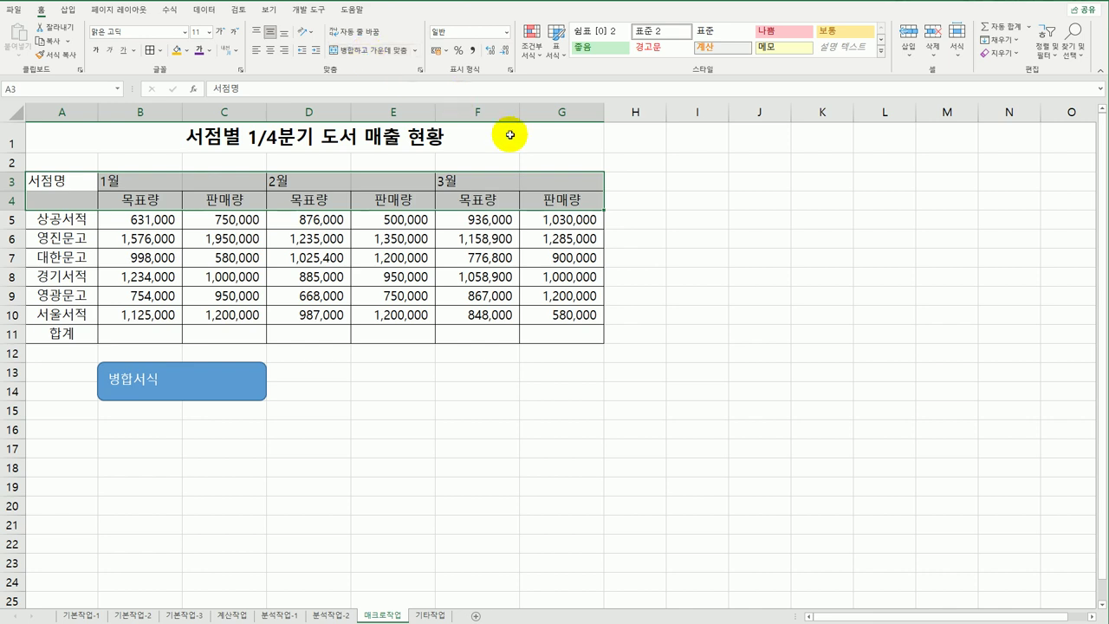
pyautogui.click(722, 353)
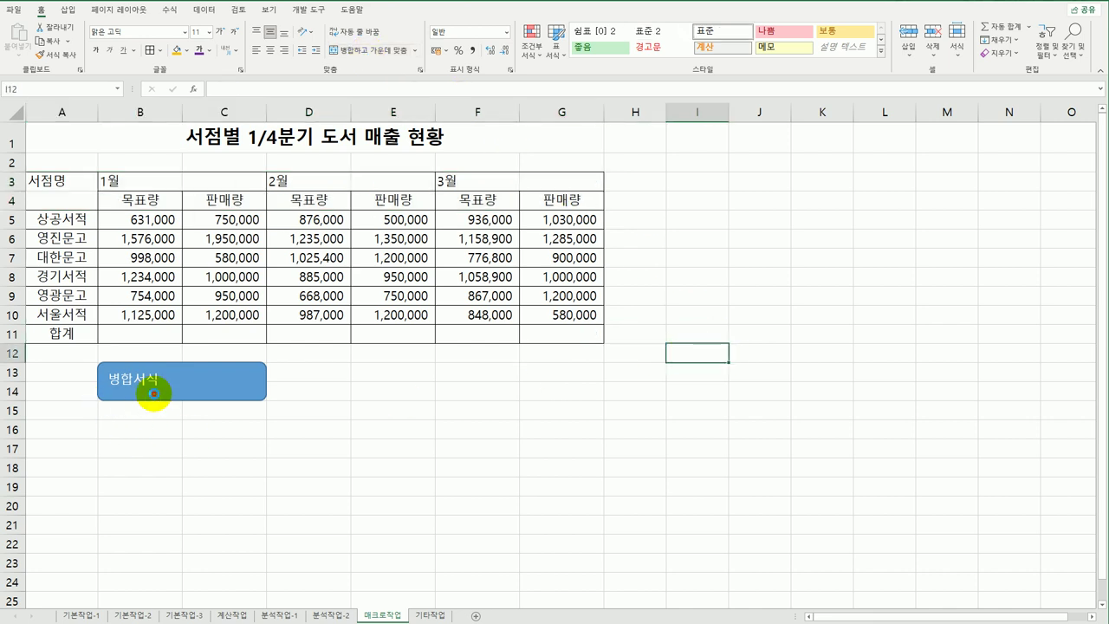
pyautogui.click(155, 397)
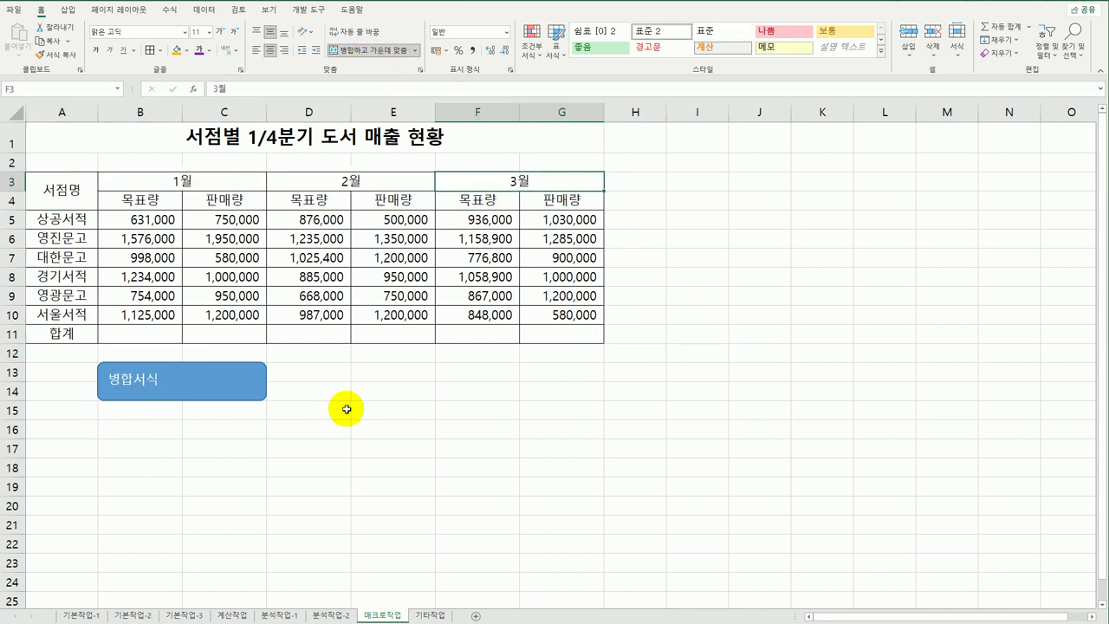
pyautogui.click(346, 410)
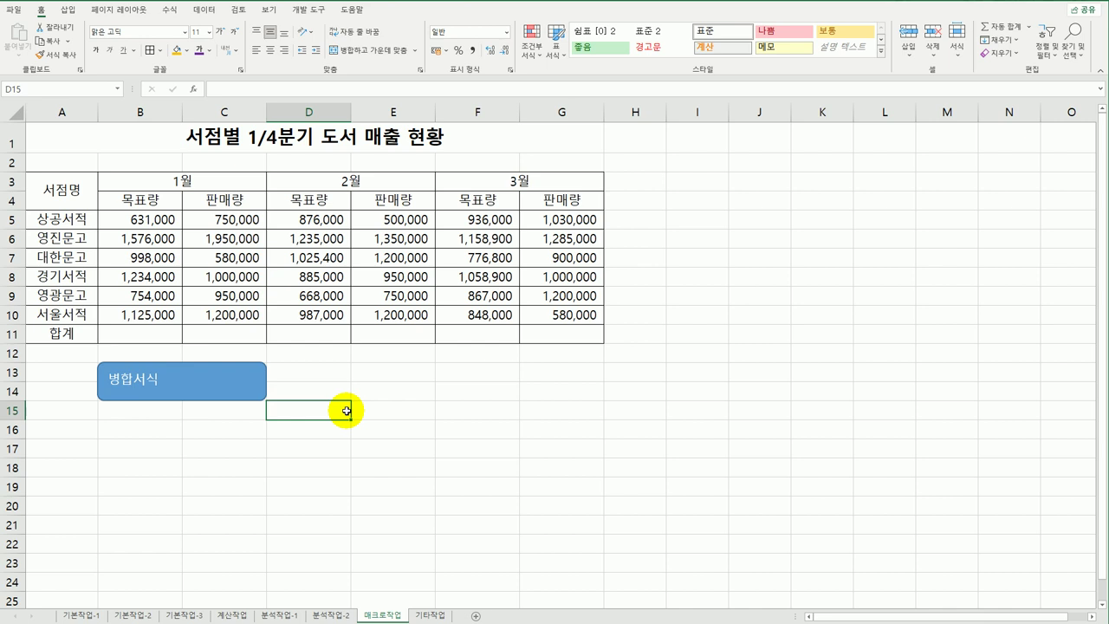
pyautogui.click(404, 410)
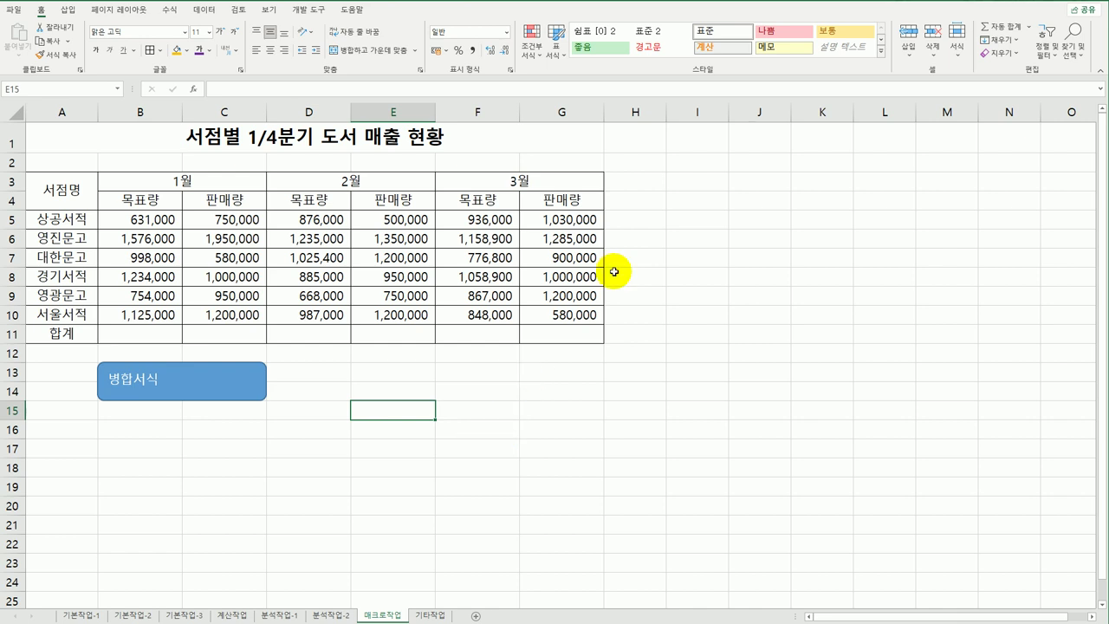
# Start recording a macro named 합계 stored in 현재 통합 문서.
pyautogui.click(695, 200)
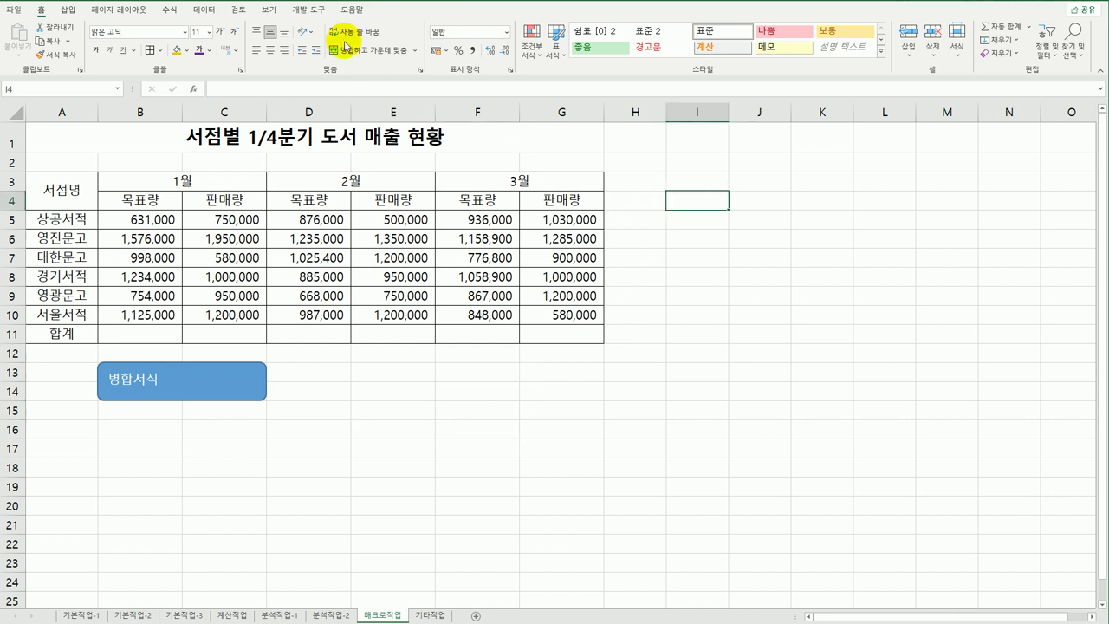
pyautogui.click(307, 9)
pyautogui.click(87, 27)
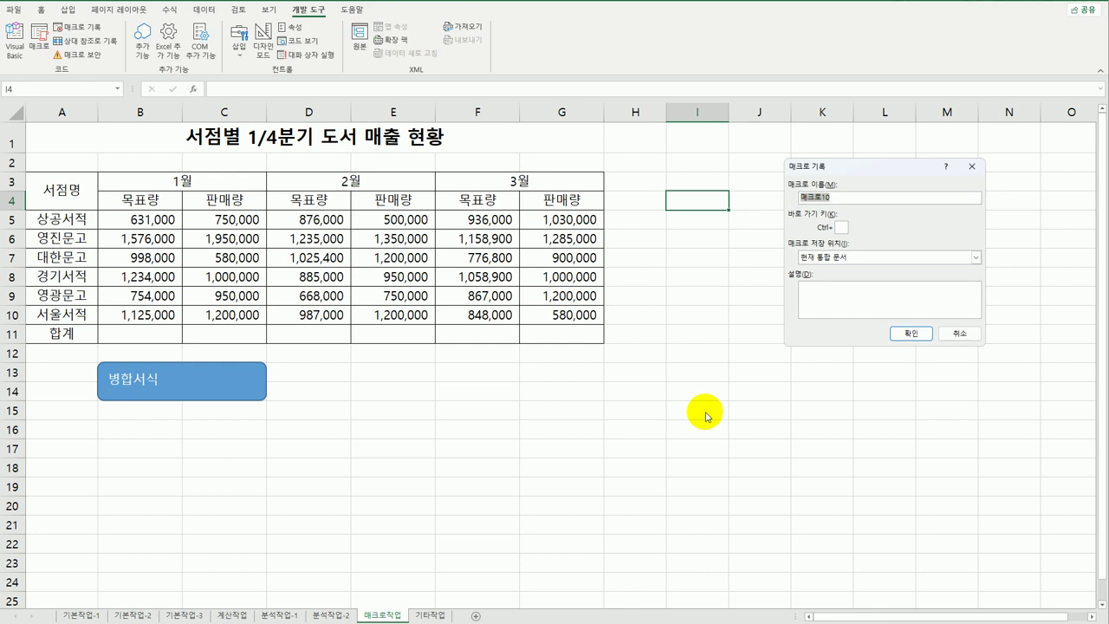
pyautogui.write('합계')
pyautogui.click(901, 335)
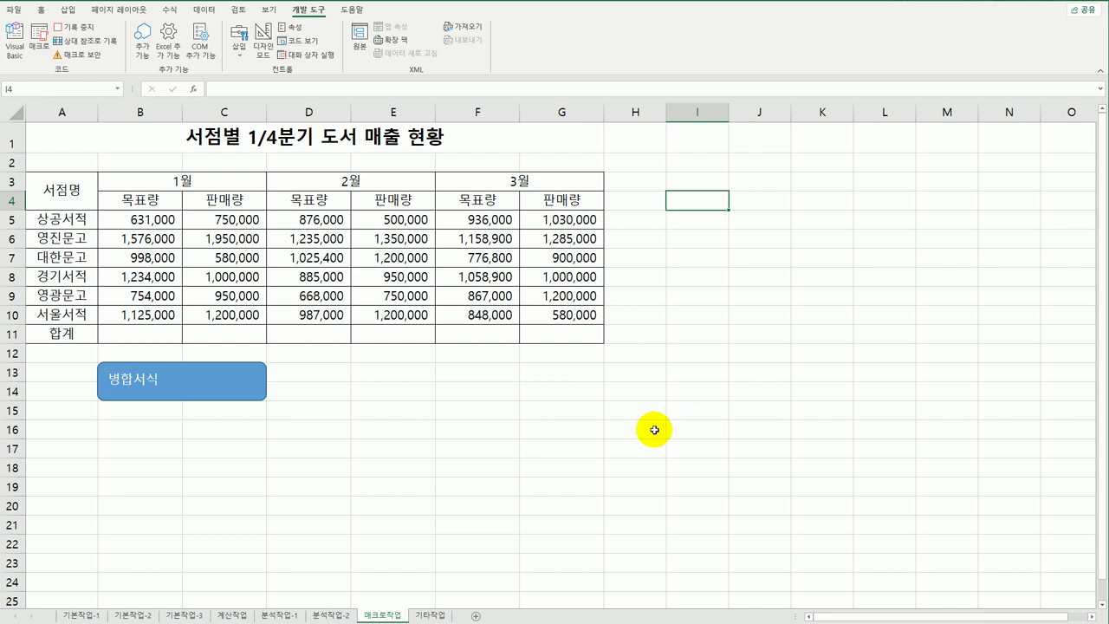
# Enter a SUM formula over B5:B10 in cell B11 of the 합계 row.
pyautogui.click(143, 337)
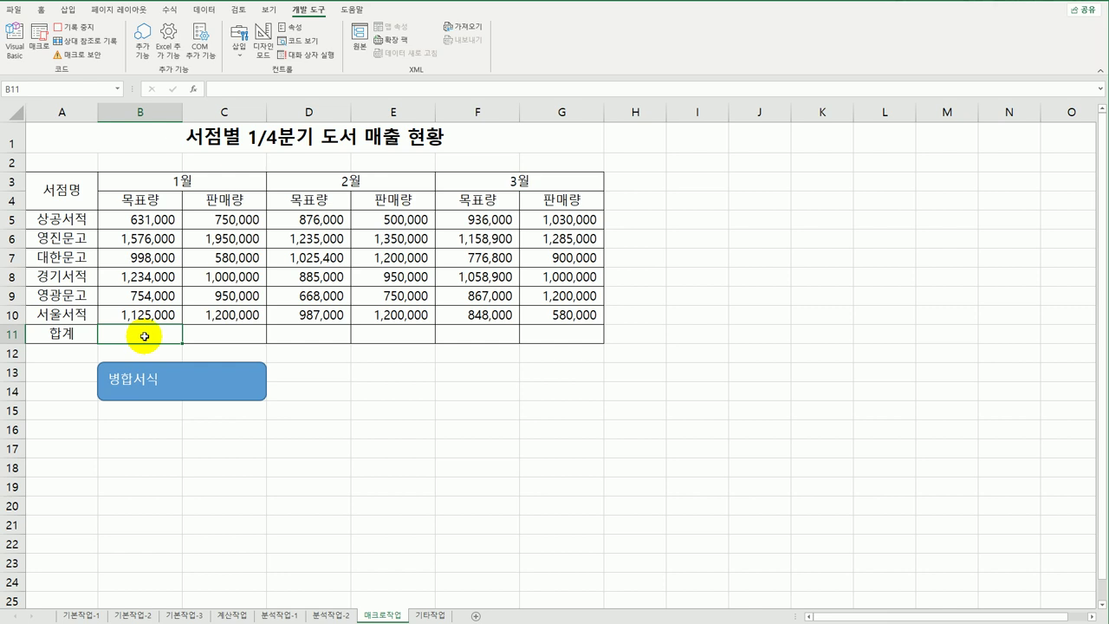
pyautogui.write('=')
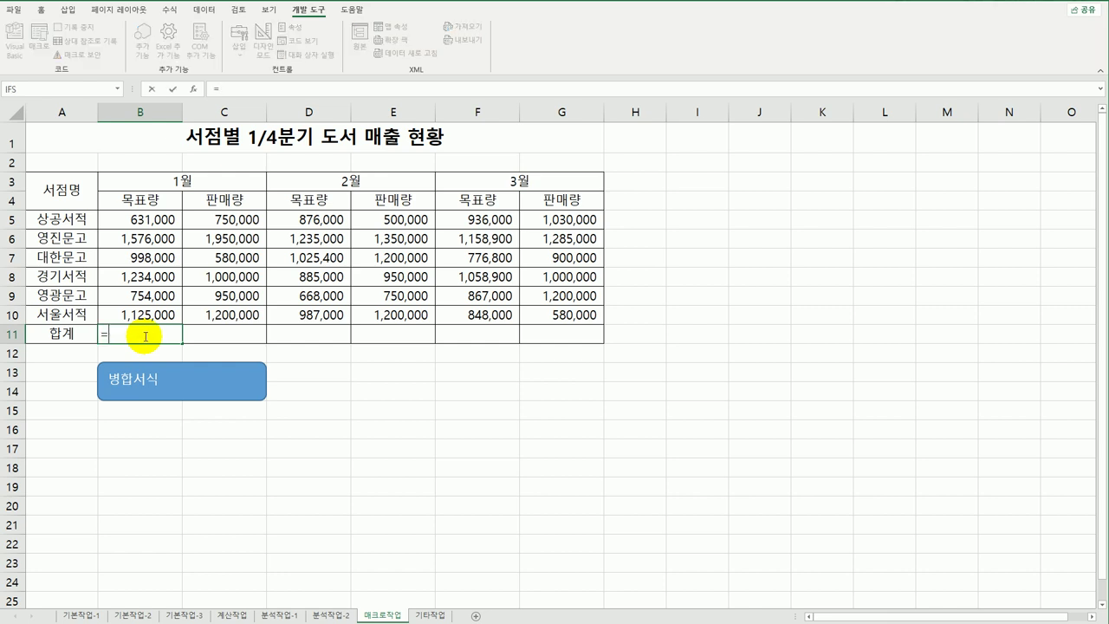
pyautogui.write('sum(')
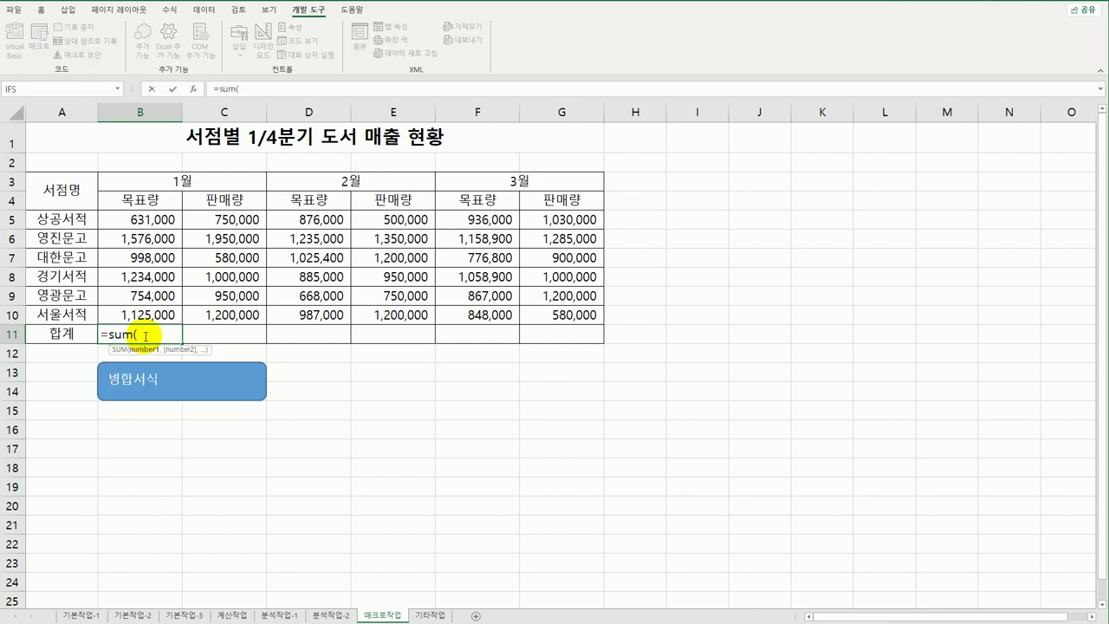
pyautogui.moveTo(153, 220); pyautogui.dragTo(159, 308)
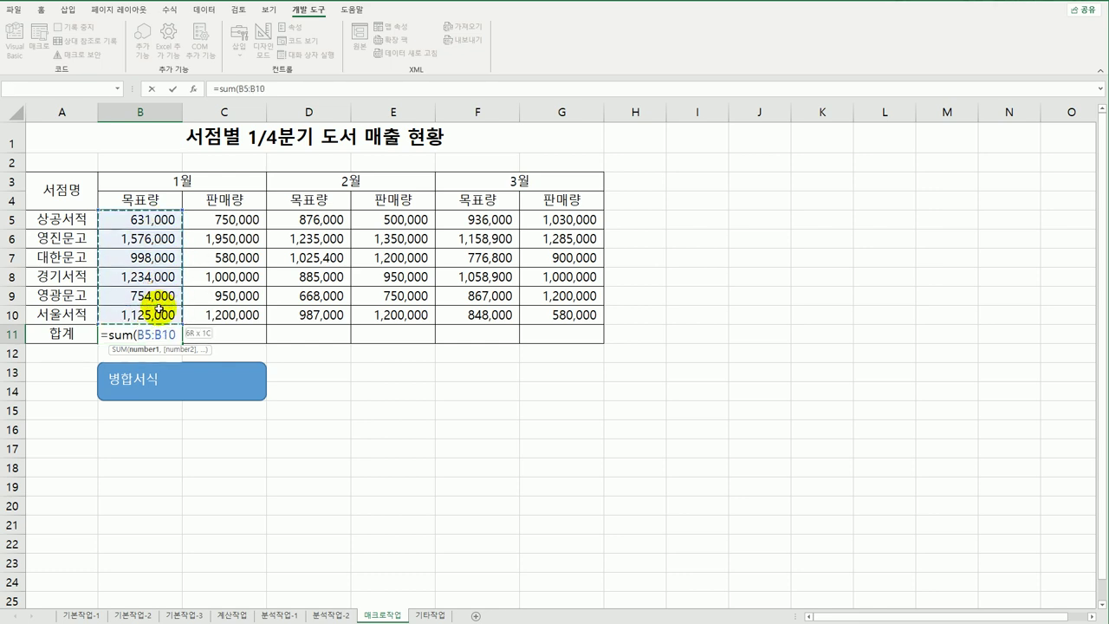
pyautogui.press('Return')
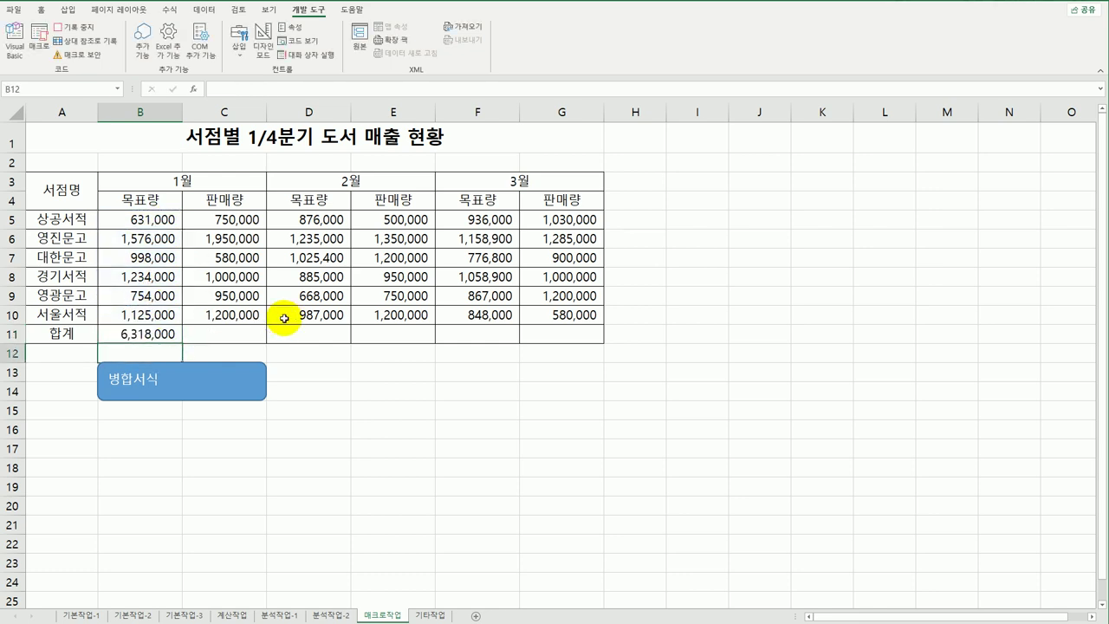
# Fill the B11 total across to G11 and stop recording the 합계 macro.
pyautogui.click(172, 335)
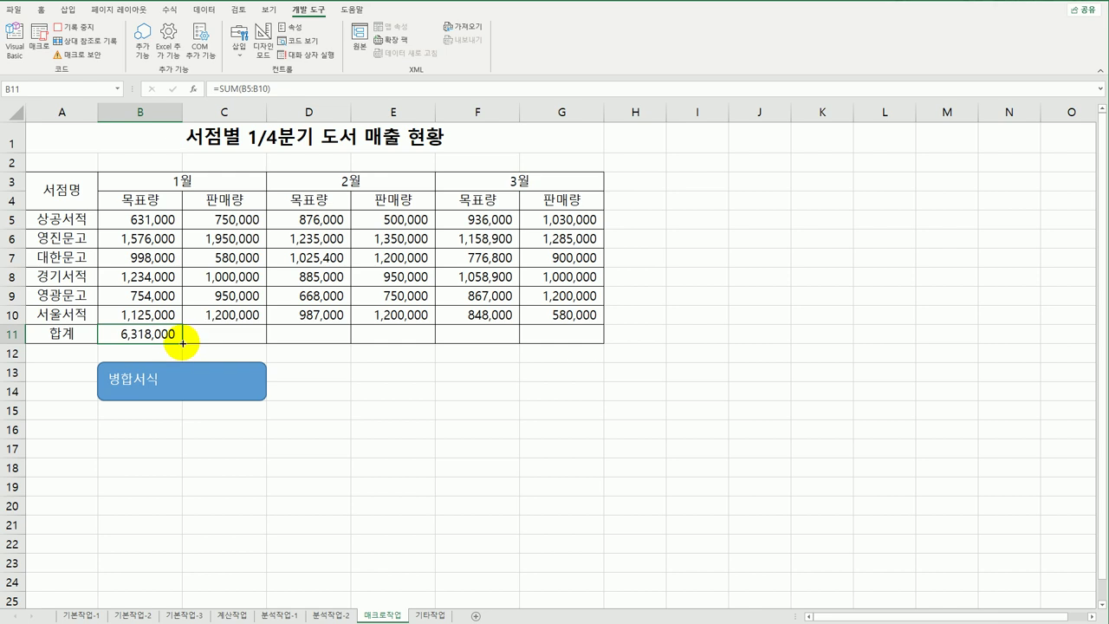
pyautogui.moveTo(183, 343); pyautogui.dragTo(564, 338)
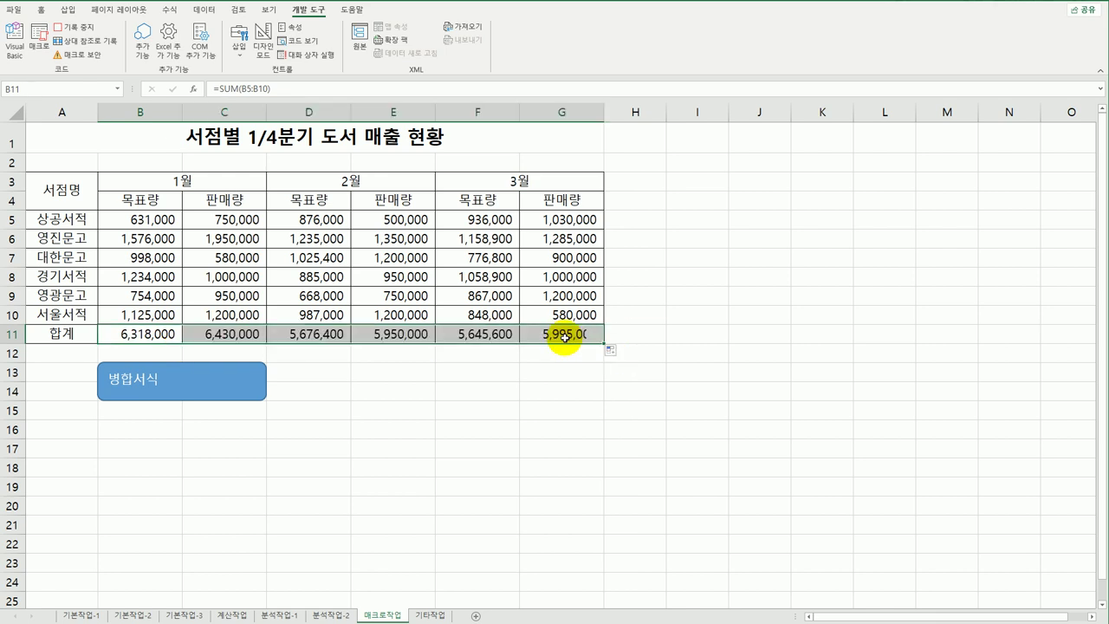
pyautogui.click(564, 338)
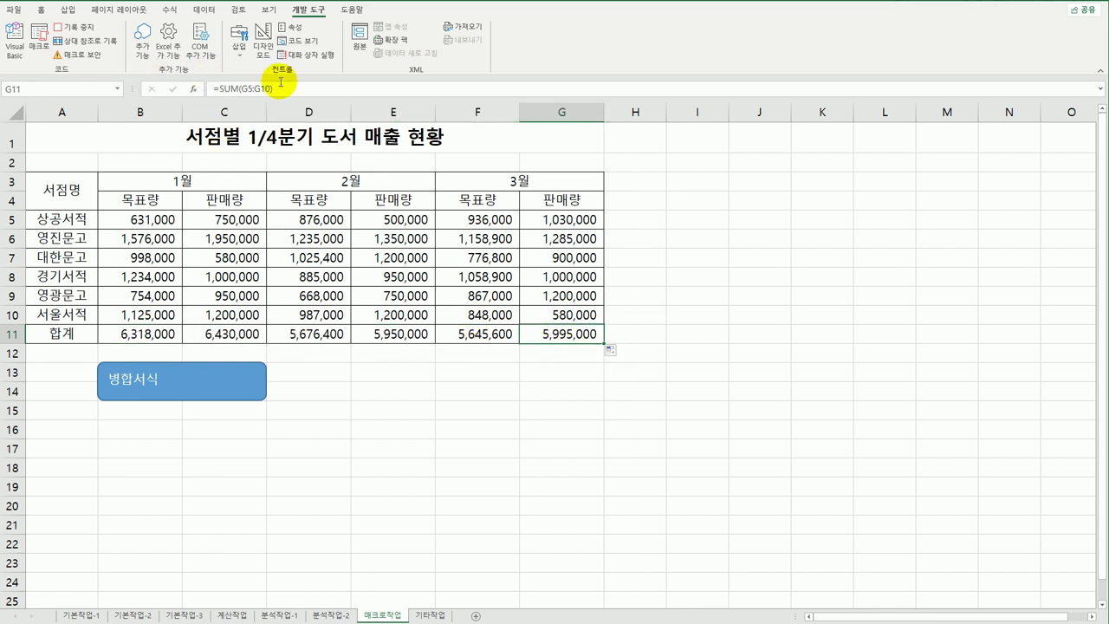
pyautogui.click(84, 29)
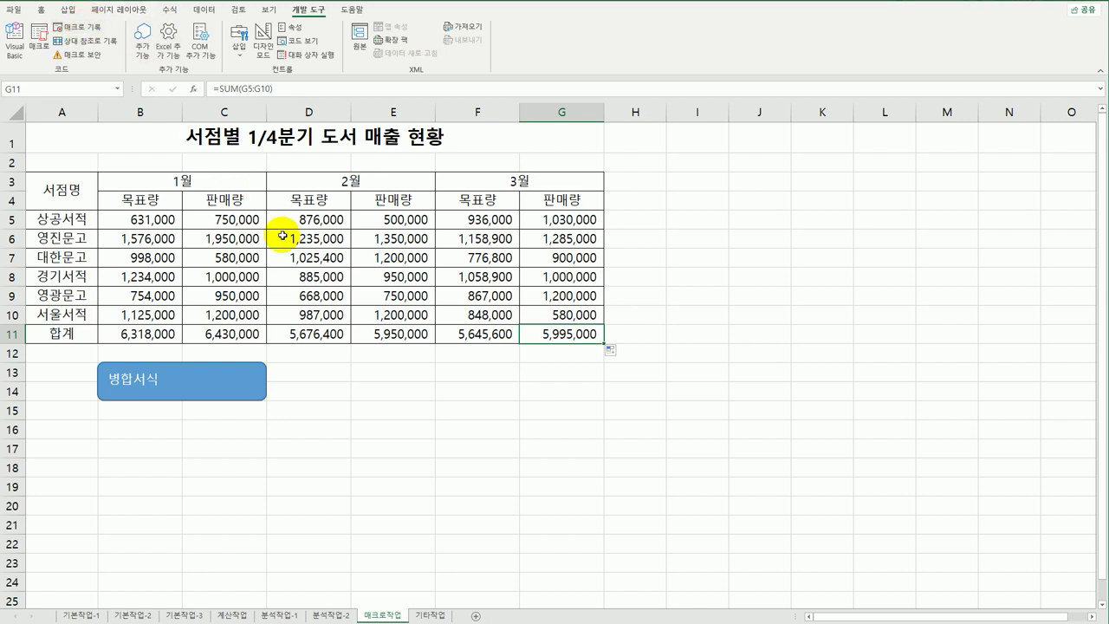
pyautogui.click(403, 435)
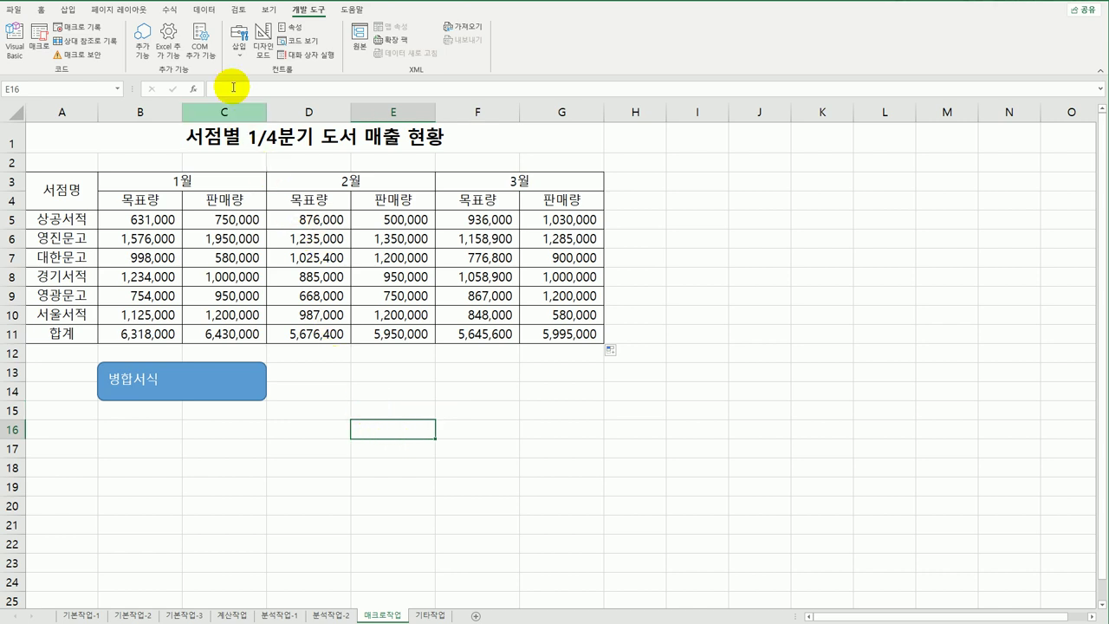
# Insert a form control button over E13:F14 and assign the 합계 macro to it.
pyautogui.click(237, 45)
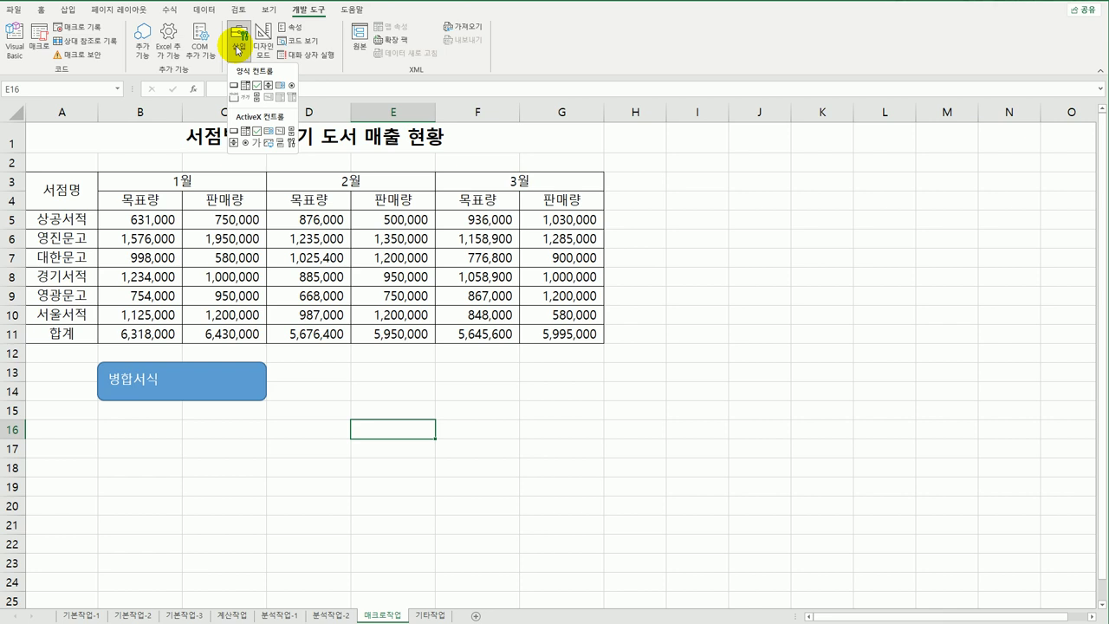
pyautogui.click(233, 85)
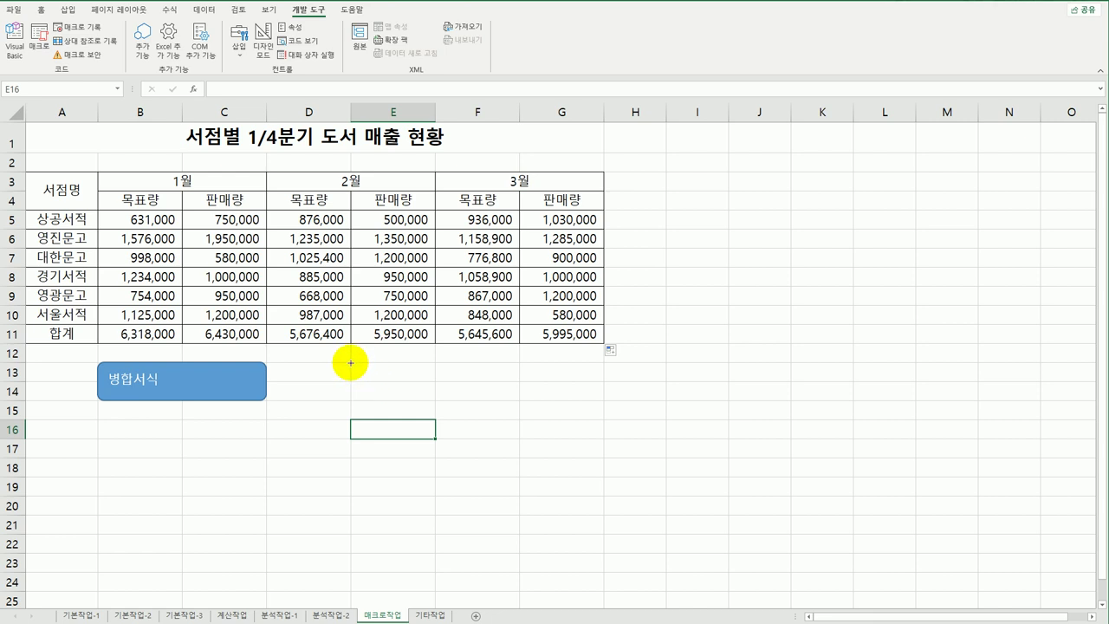
pyautogui.moveTo(351, 363); pyautogui.dragTo(498, 409)
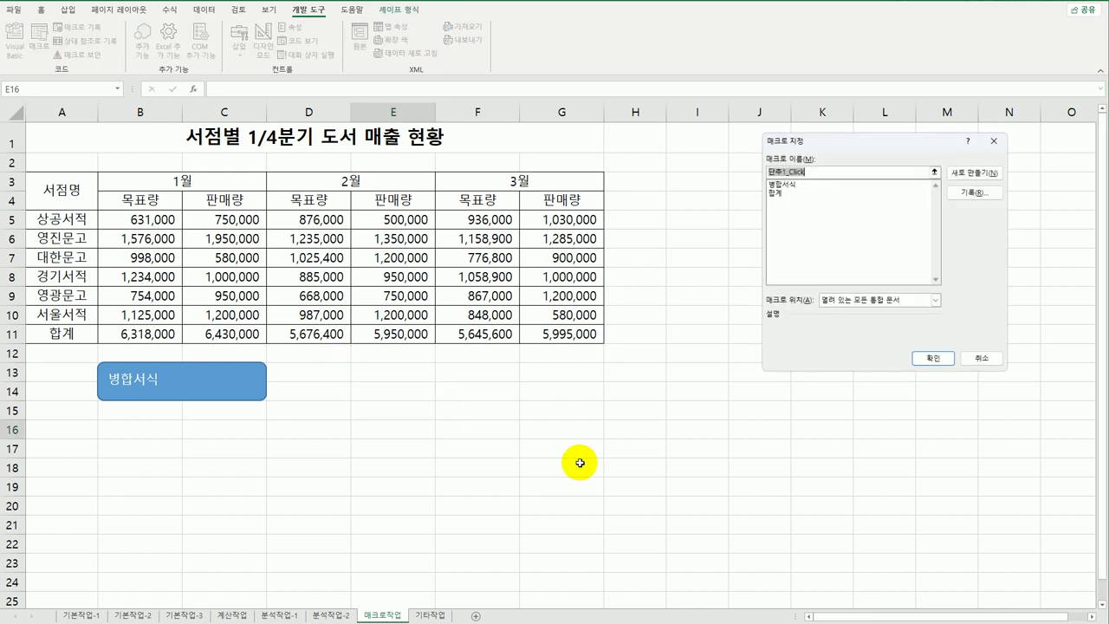
pyautogui.click(789, 199)
pyautogui.click(777, 193)
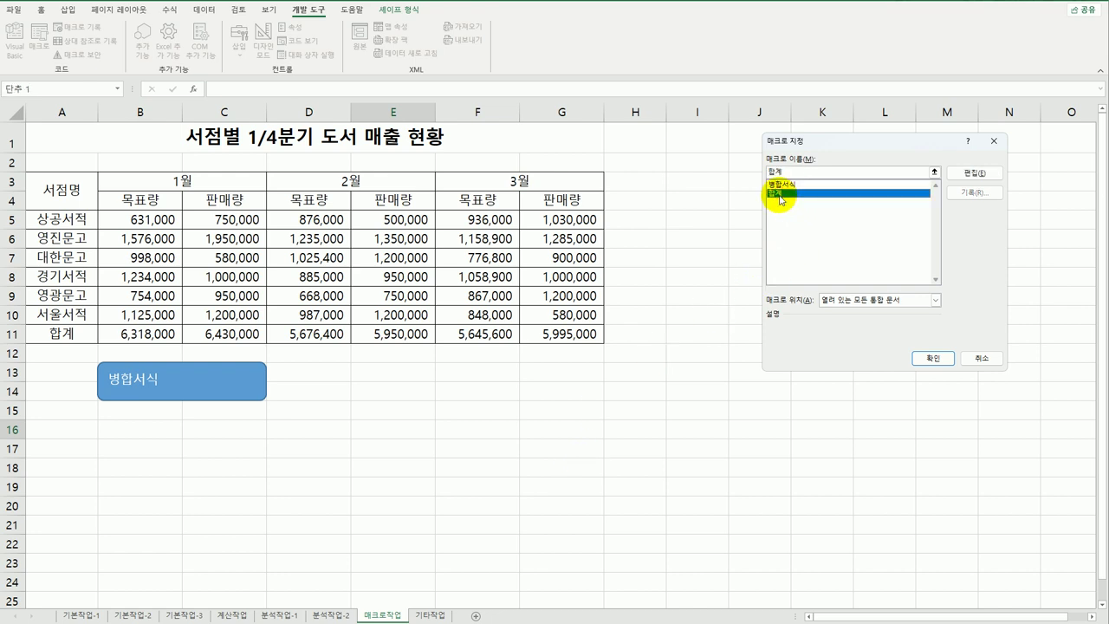
pyautogui.click(930, 357)
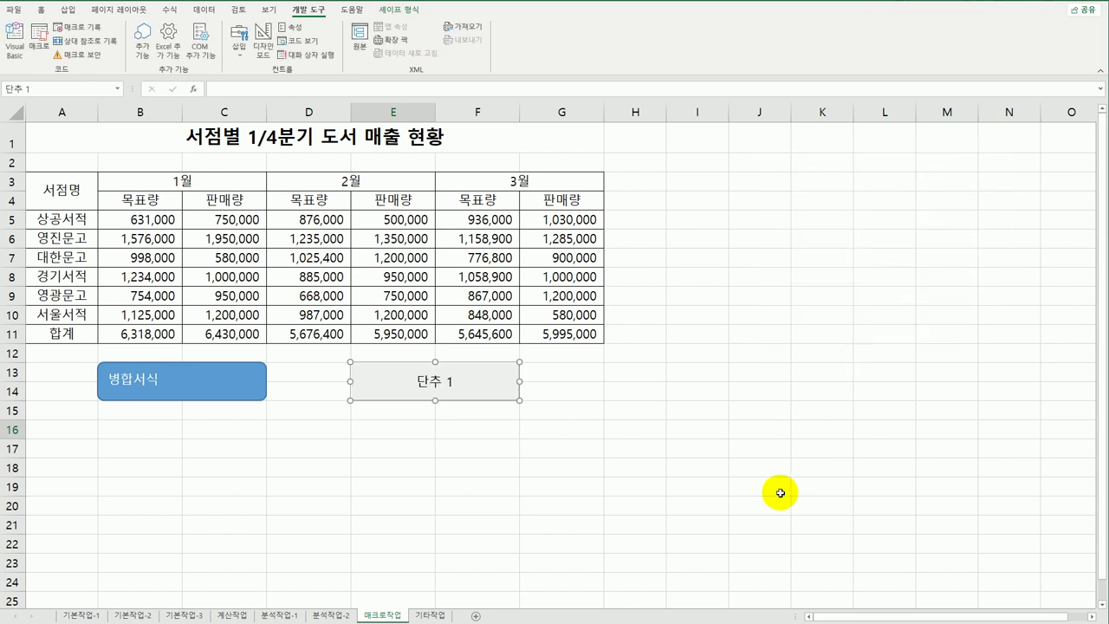
# Replace the caption of the form control button over E13:F14 with 합계.
pyautogui.press('BackSpace')
pyautogui.press('BackSpace')
pyautogui.press('BackSpace')
pyautogui.press('BackSpace')
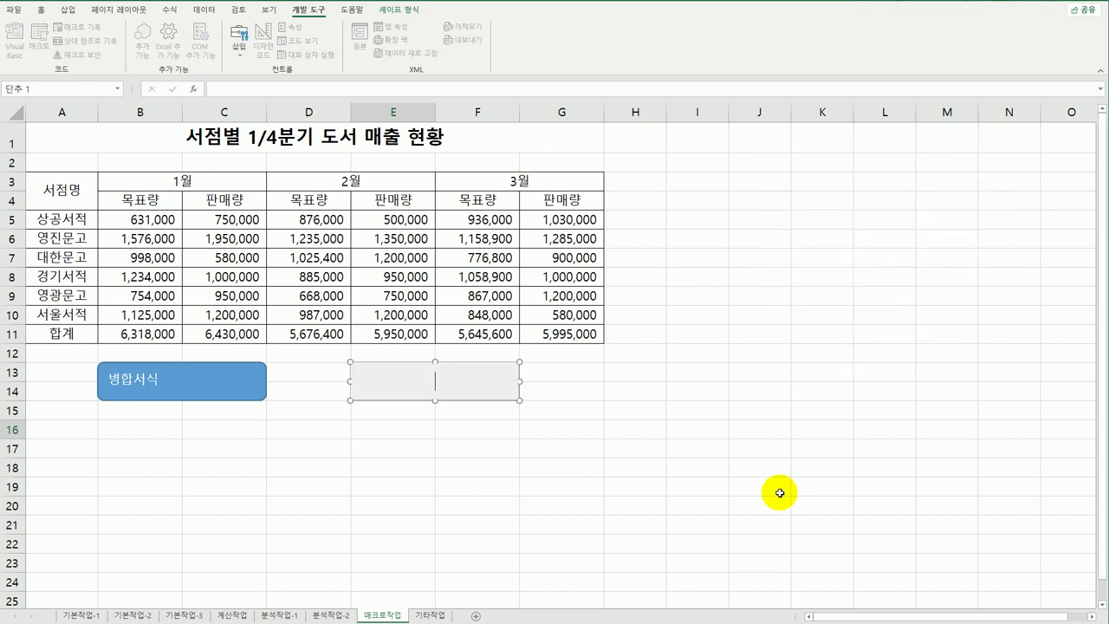
pyautogui.write('합계')
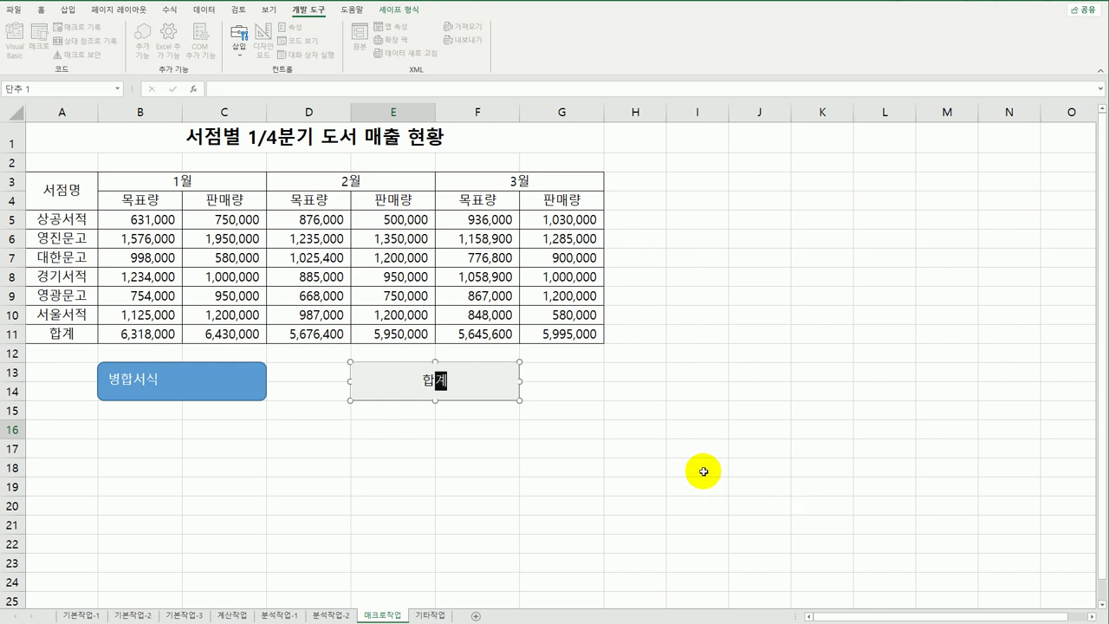
pyautogui.click(704, 472)
# Clear the totals in B11:G11 and run the 합계 macro from its button to refill them.
pyautogui.moveTo(144, 333); pyautogui.dragTo(565, 336)
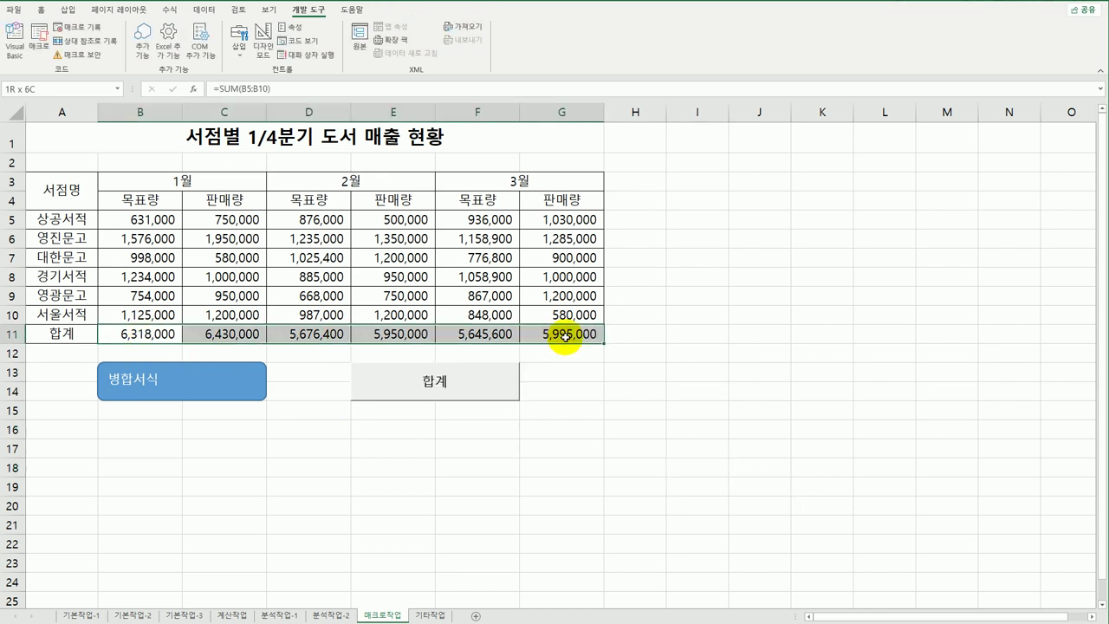
pyautogui.press('Delete')
pyautogui.click(486, 395)
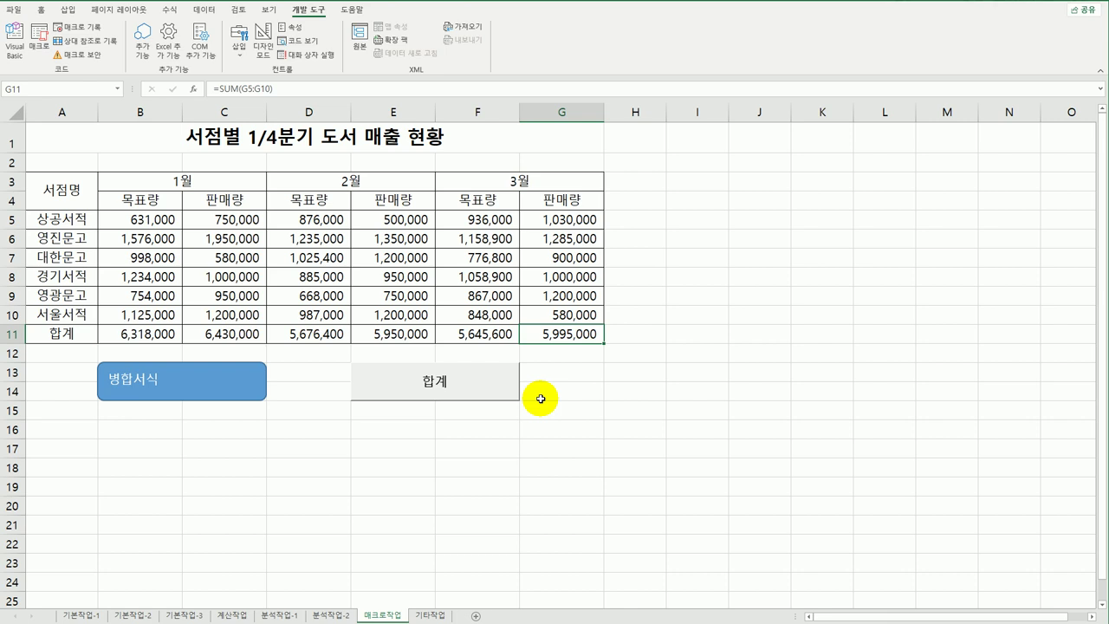
pyautogui.click(541, 459)
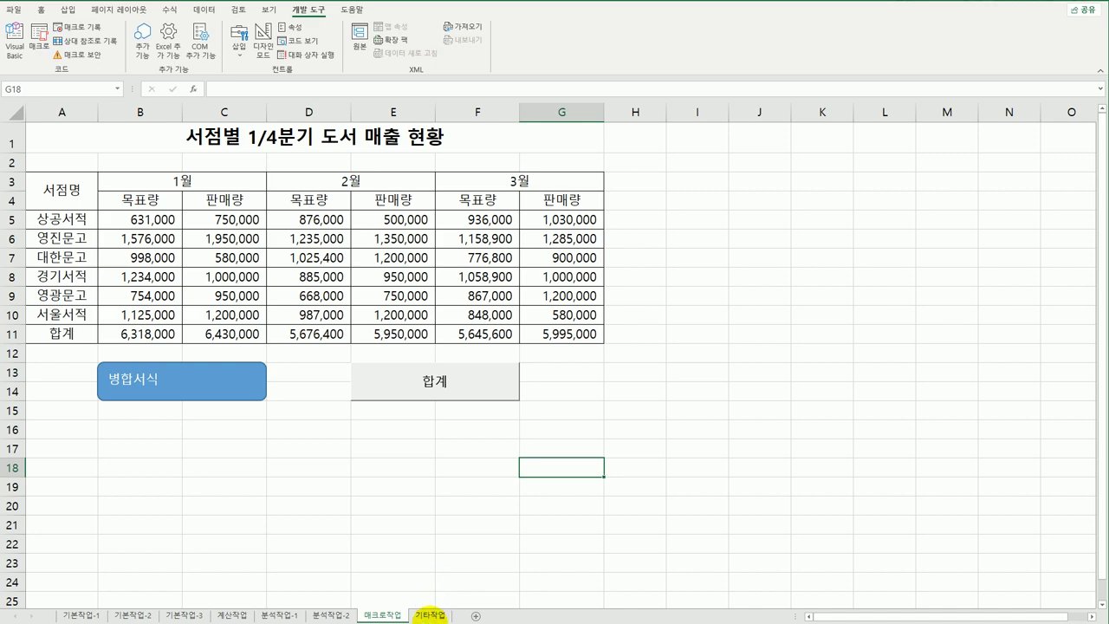
# On the 기타작업 sheet, add the 상식 data from D3:D9 to the chart and switch its rows and columns.
pyautogui.click(430, 615)
pyautogui.scroll(-3, 604, 473)
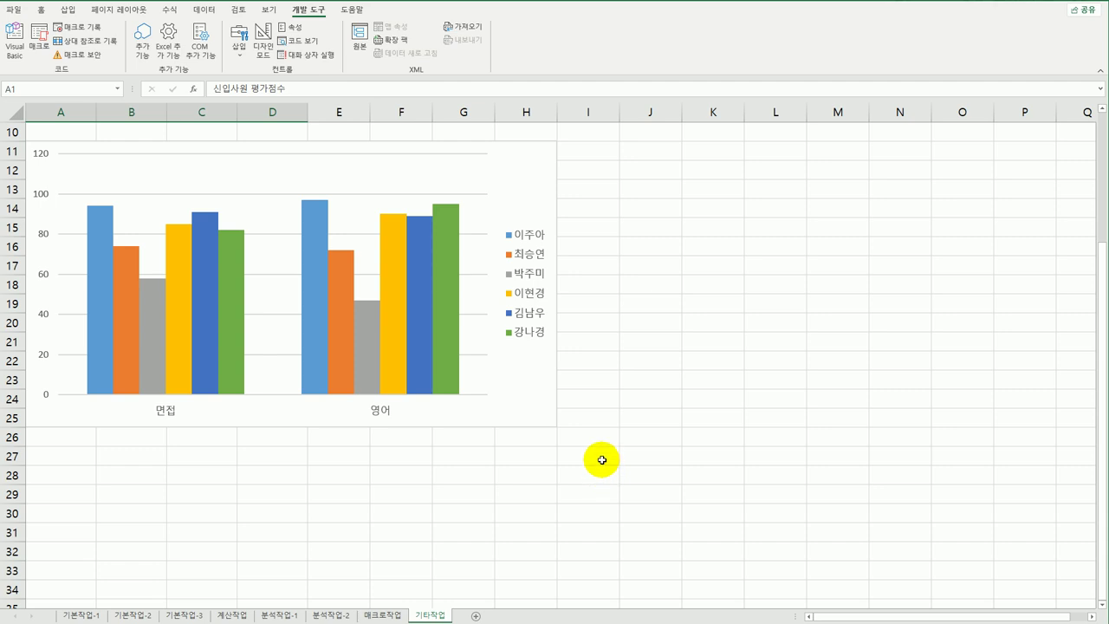
pyautogui.scroll(3, 598, 447)
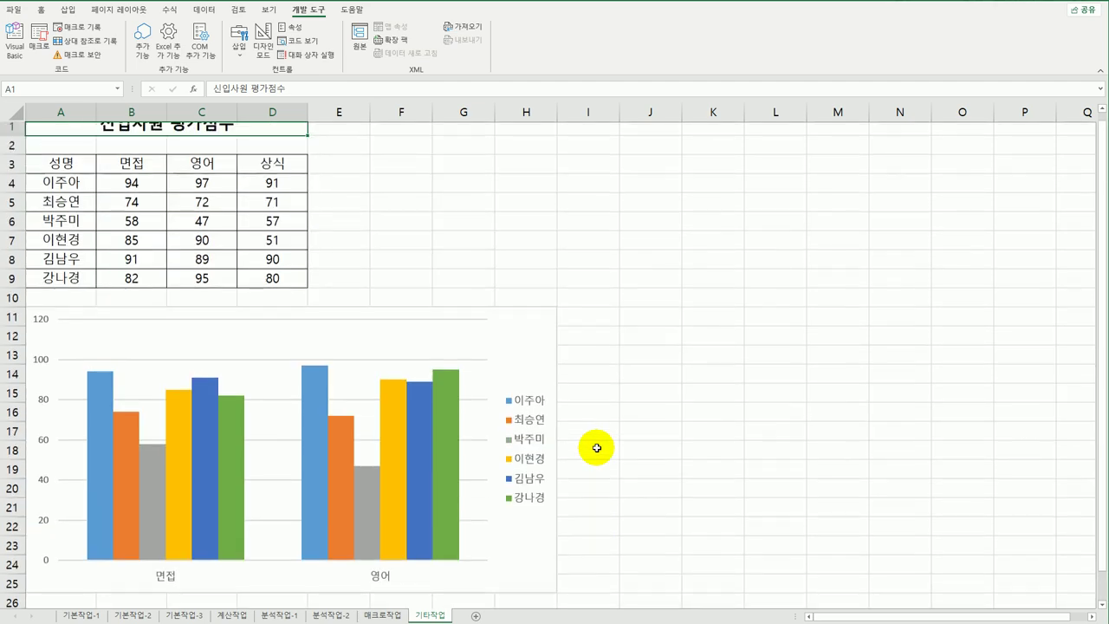
pyautogui.moveTo(255, 173); pyautogui.dragTo(273, 287)
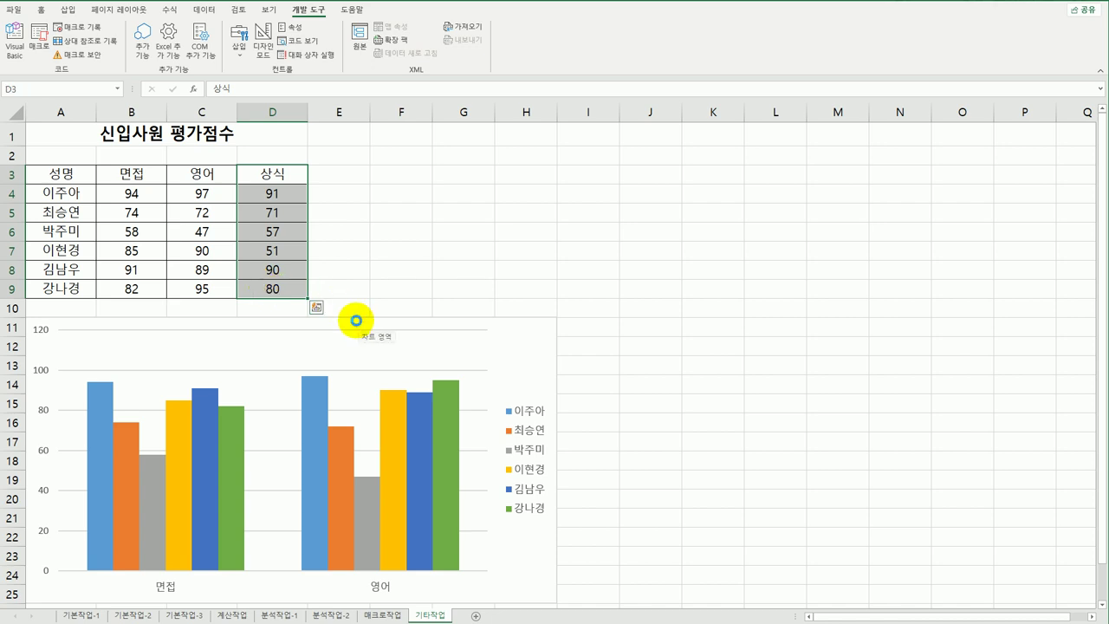
pyautogui.hotkey('ctrl', 'c')
pyautogui.click(542, 351)
pyautogui.hotkey('ctrl', 'v')
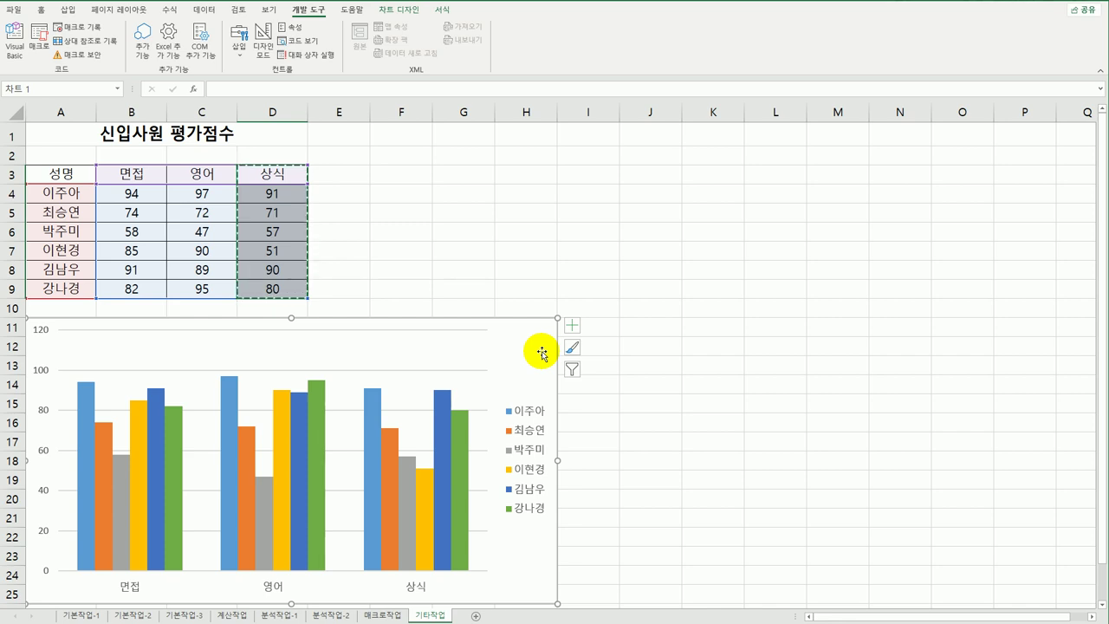
pyautogui.click(401, 13)
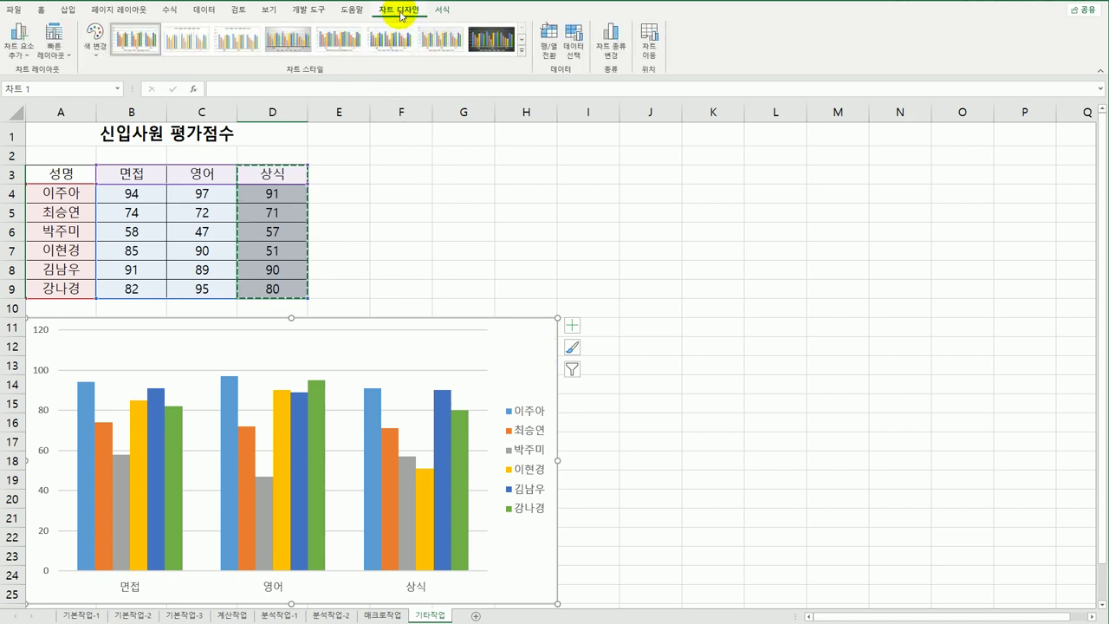
pyautogui.click(550, 43)
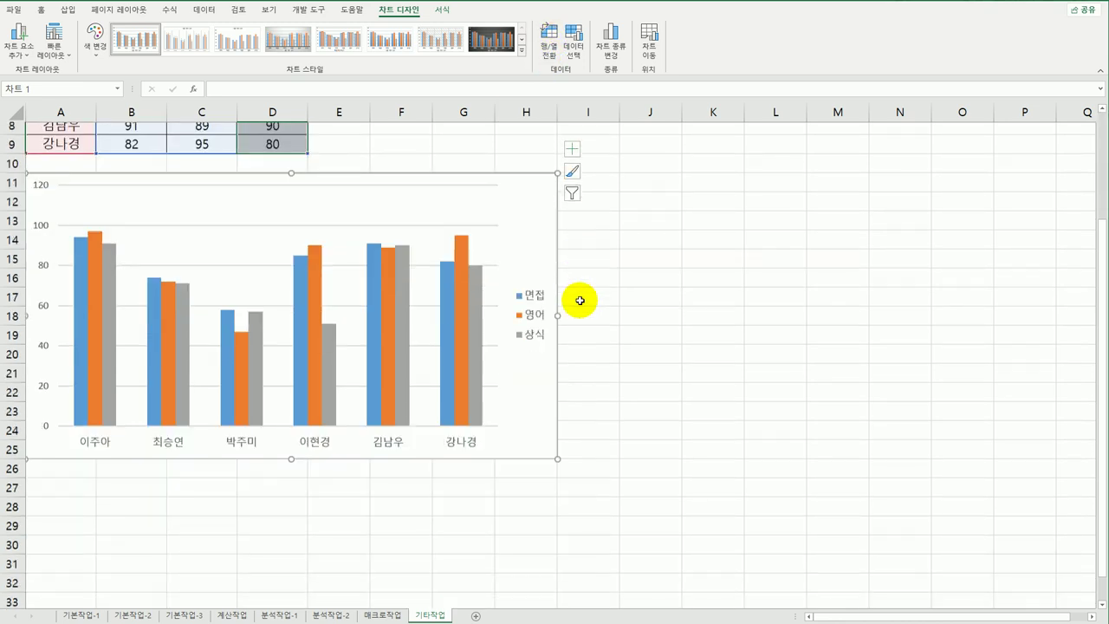
# Add a chart title to the column chart reading 신입사원 평가점수.
pyautogui.scroll(-3, 577, 301)
pyautogui.click(574, 151)
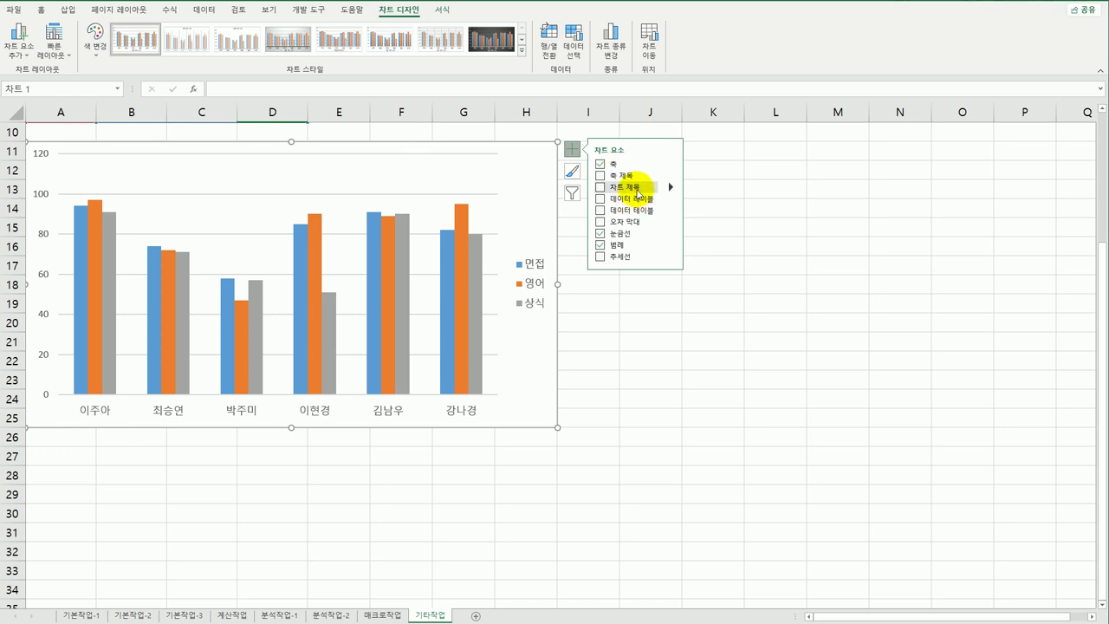
pyautogui.click(632, 189)
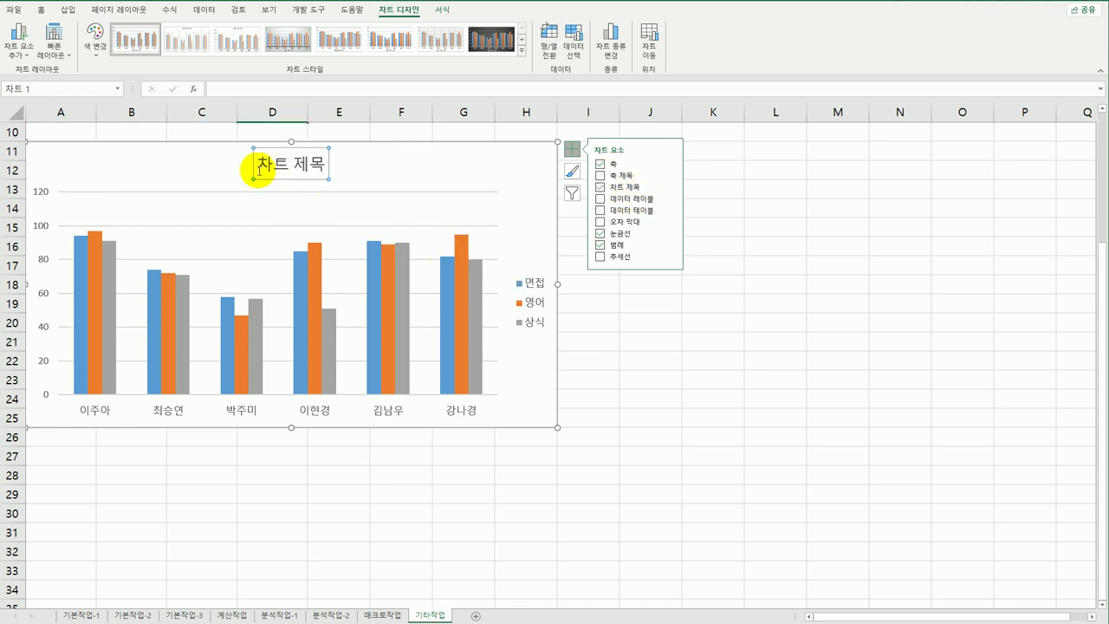
pyautogui.moveTo(259, 170); pyautogui.dragTo(336, 176)
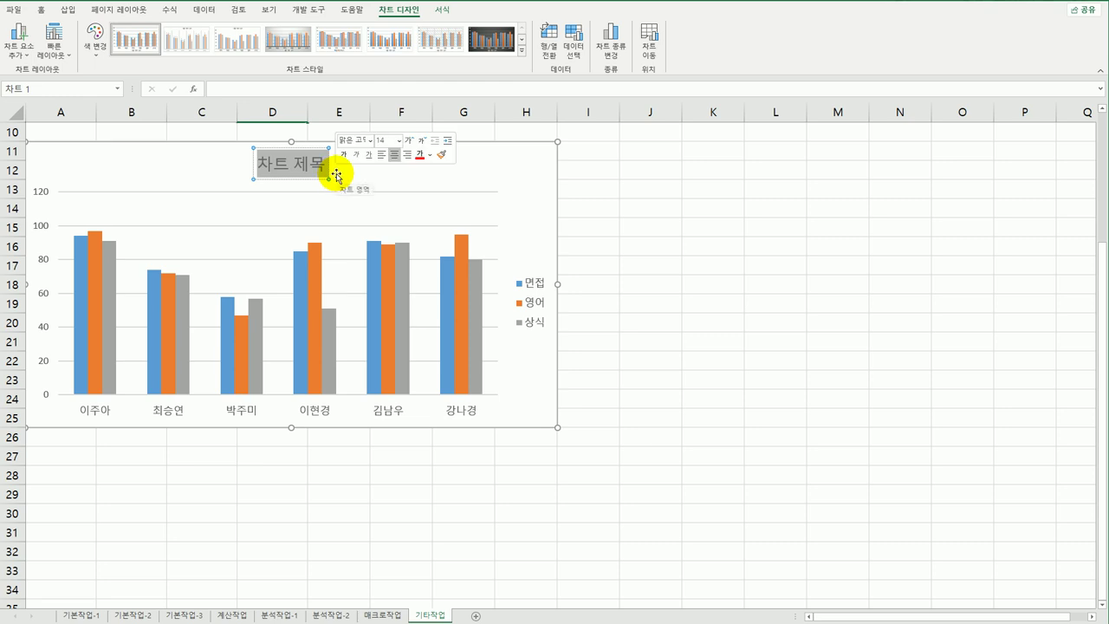
pyautogui.write('신입사원')
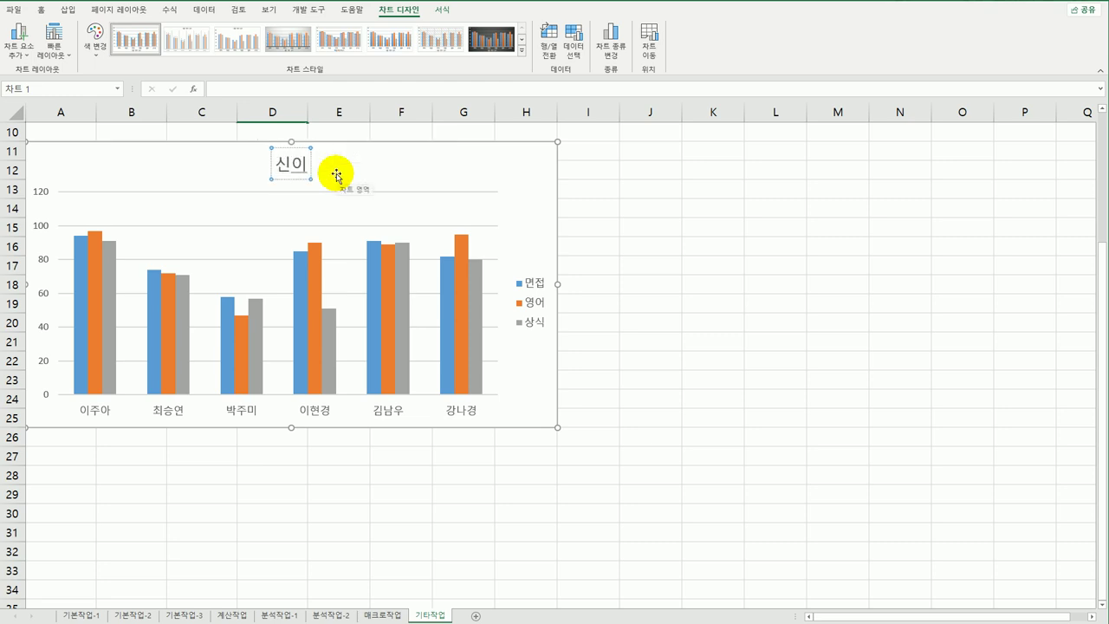
pyautogui.write('=')
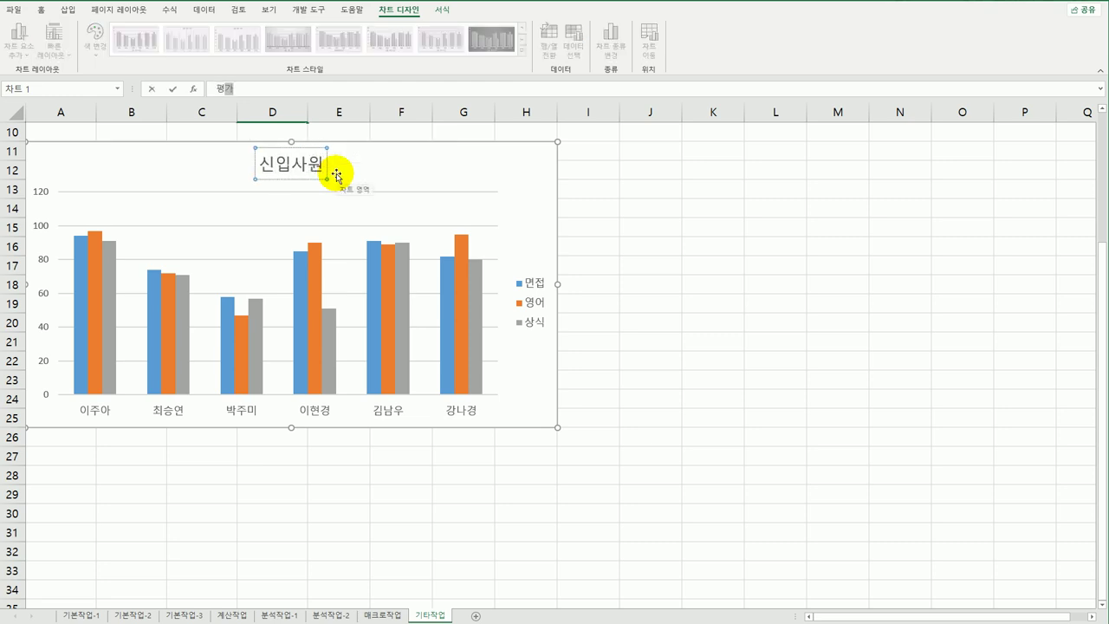
pyautogui.press('BackSpace')
pyautogui.write('신이')
pyautogui.write('사원 평가점수')
pyautogui.press('Return')
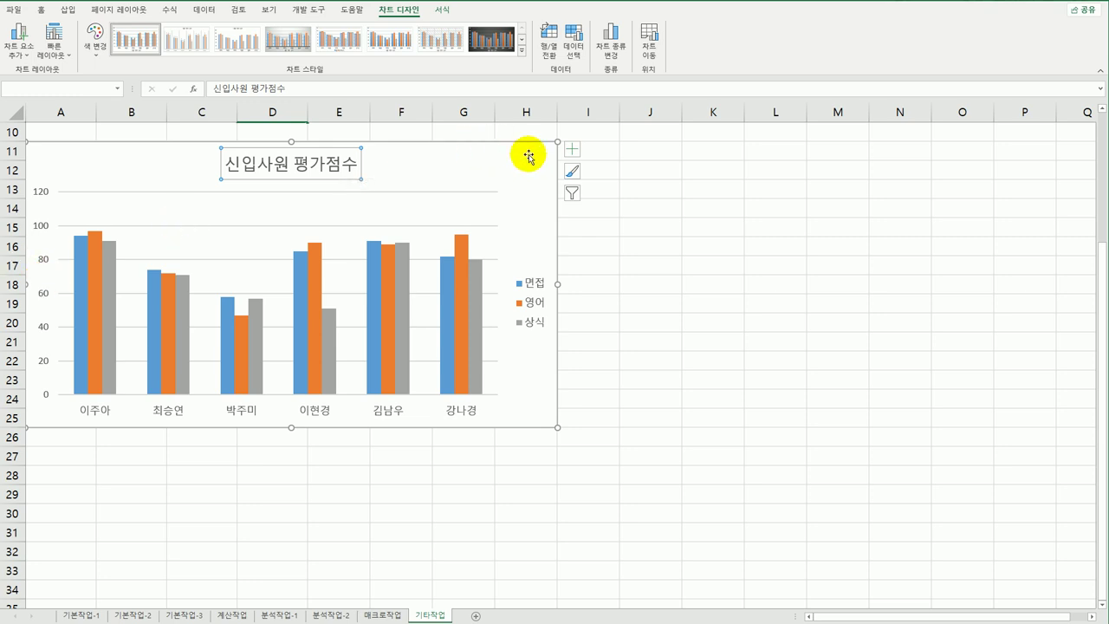
# Add a primary vertical axis title (기본 세로) to the chart and set its text to 점수.
pyautogui.click(568, 153)
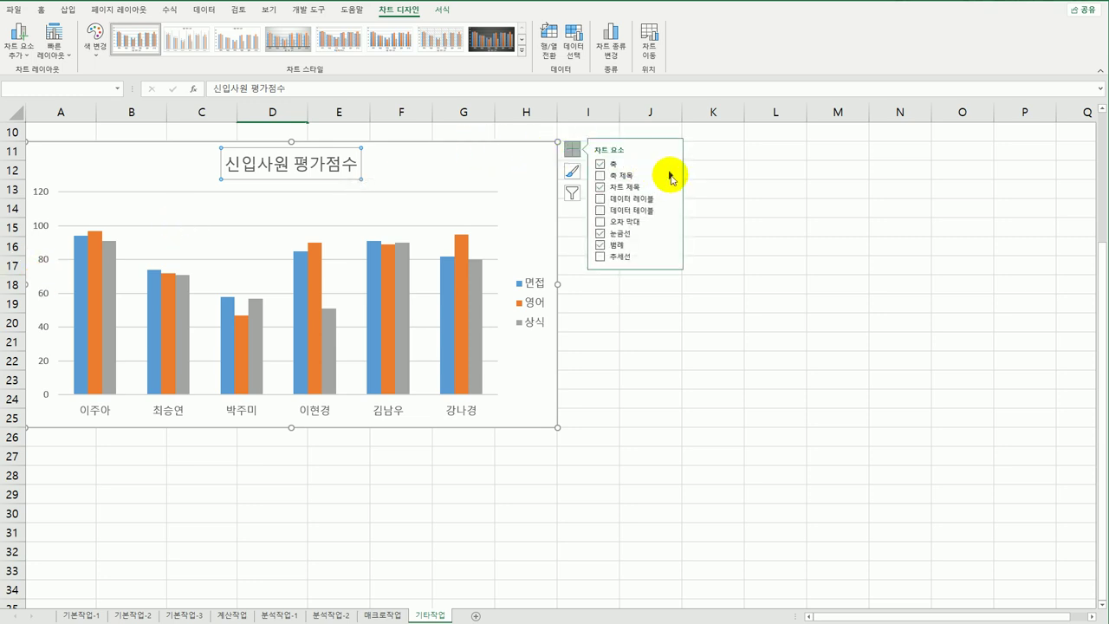
pyautogui.click(671, 175)
pyautogui.click(718, 188)
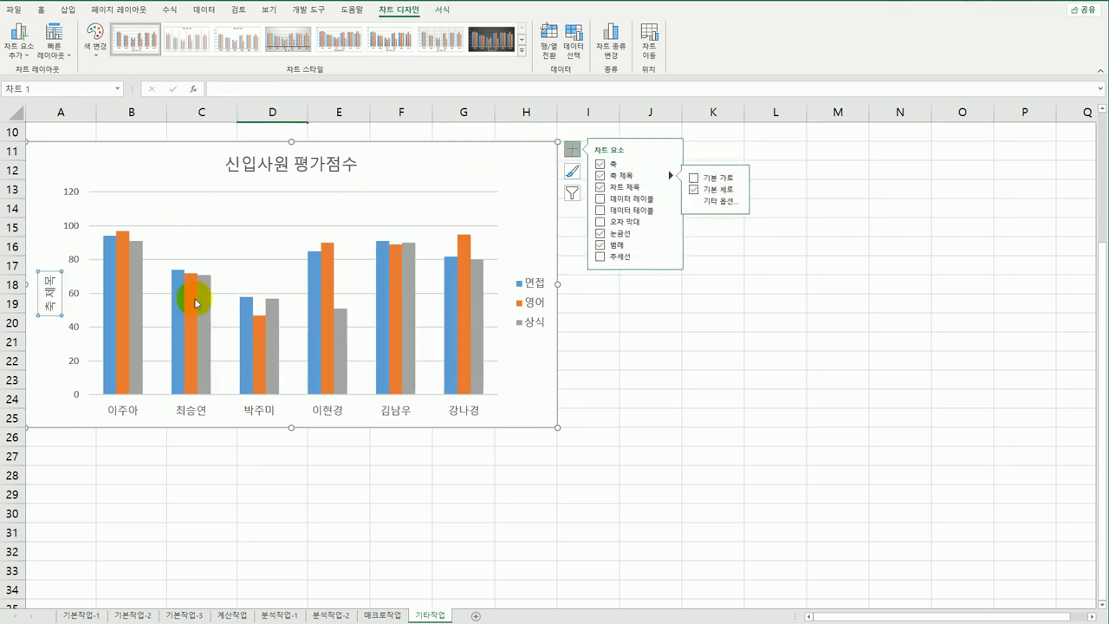
pyautogui.click(43, 280)
pyautogui.moveTo(45, 275); pyautogui.dragTo(53, 317)
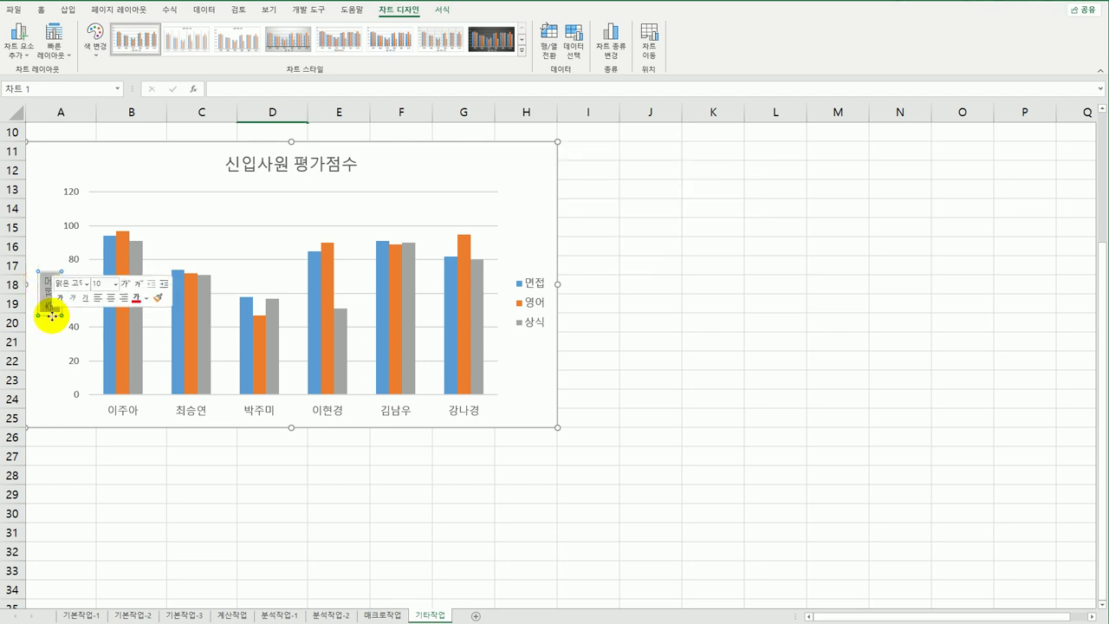
pyautogui.write('점수')
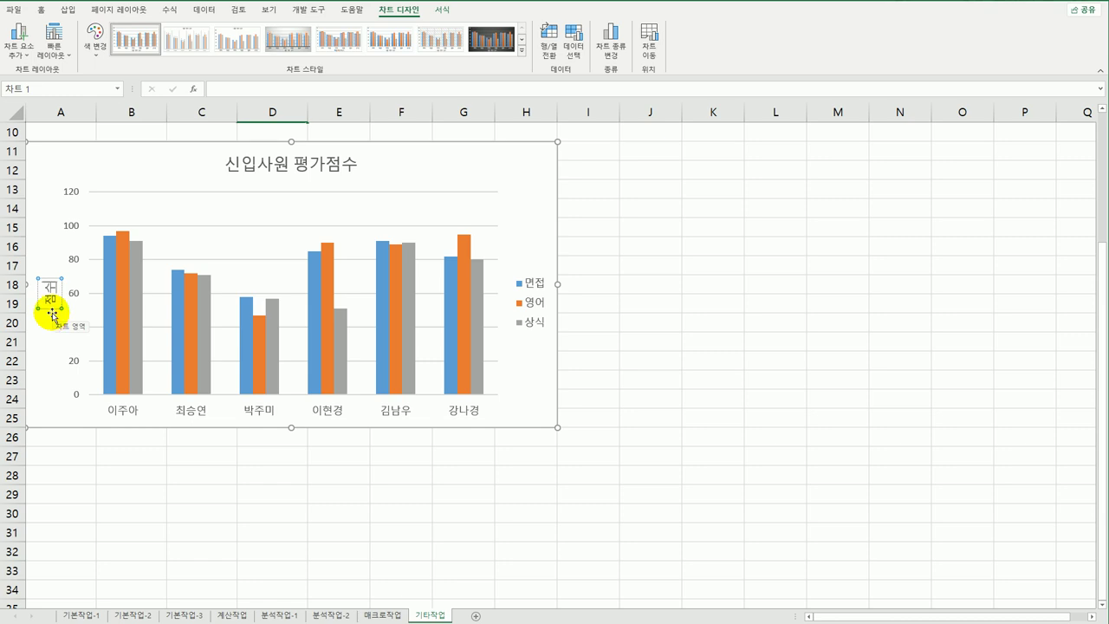
pyautogui.click(51, 305)
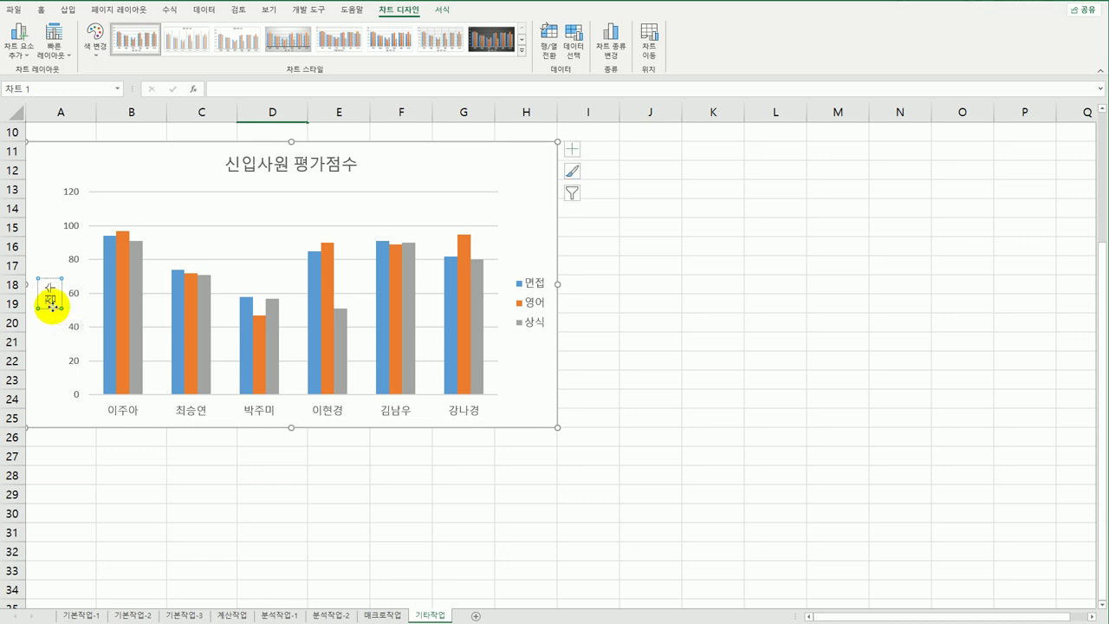
# Set the text direction of the 점수 axis title to 세로.
pyautogui.rightClick(51, 305)
pyautogui.click(121, 431)
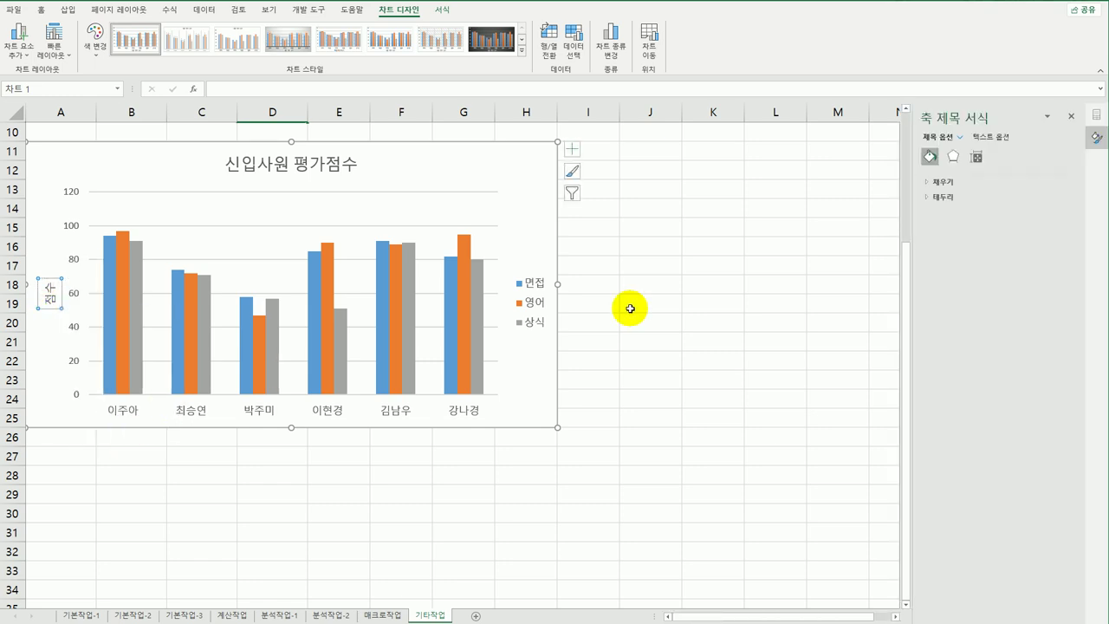
pyautogui.click(977, 157)
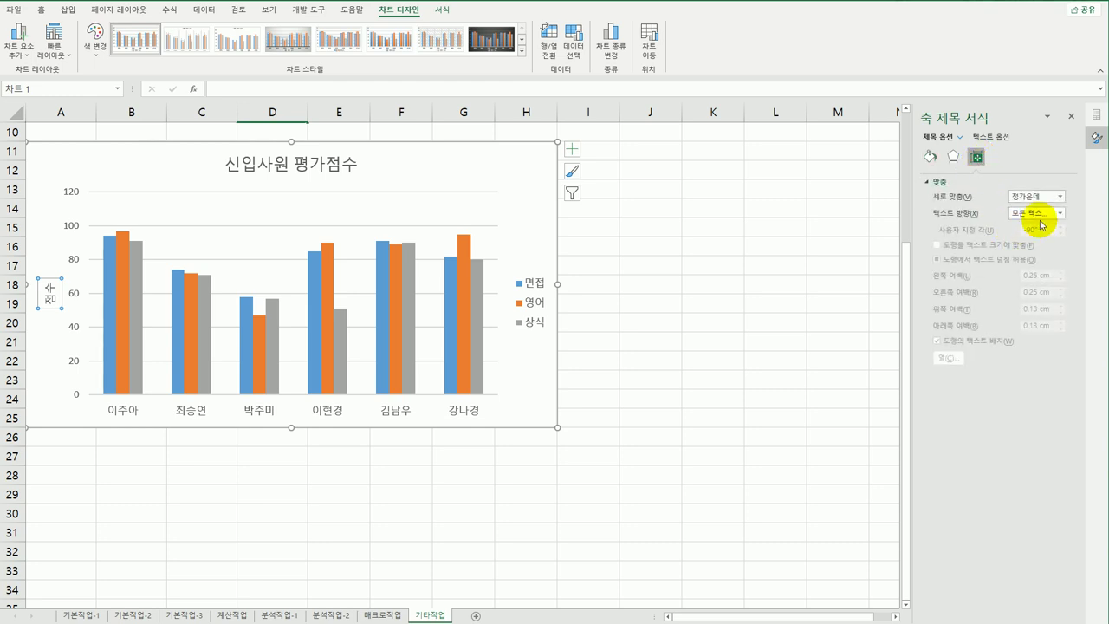
pyautogui.click(1040, 214)
pyautogui.click(1037, 277)
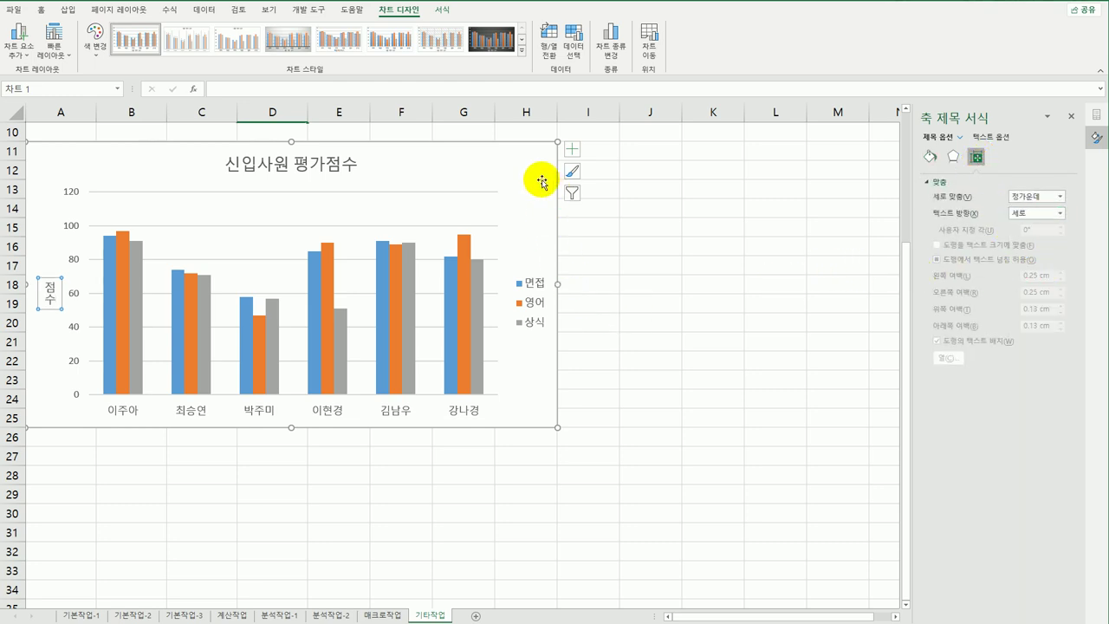
# Add a primary horizontal axis title (기본 가로) to the chart and set its text to 성명.
pyautogui.click(572, 150)
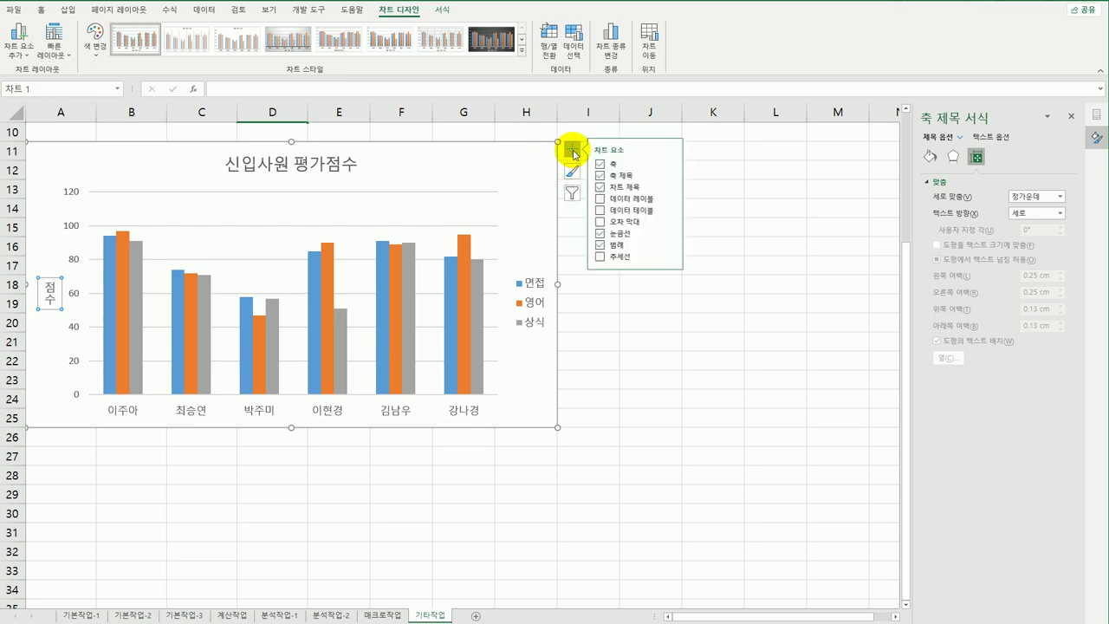
pyautogui.click(693, 178)
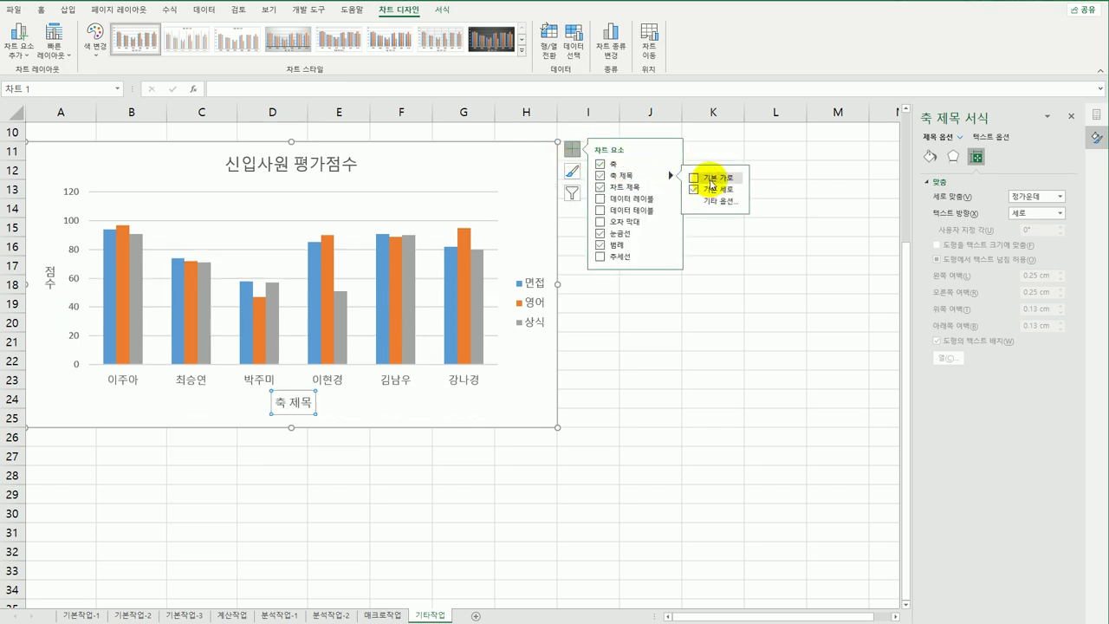
pyautogui.moveTo(277, 402); pyautogui.dragTo(314, 403)
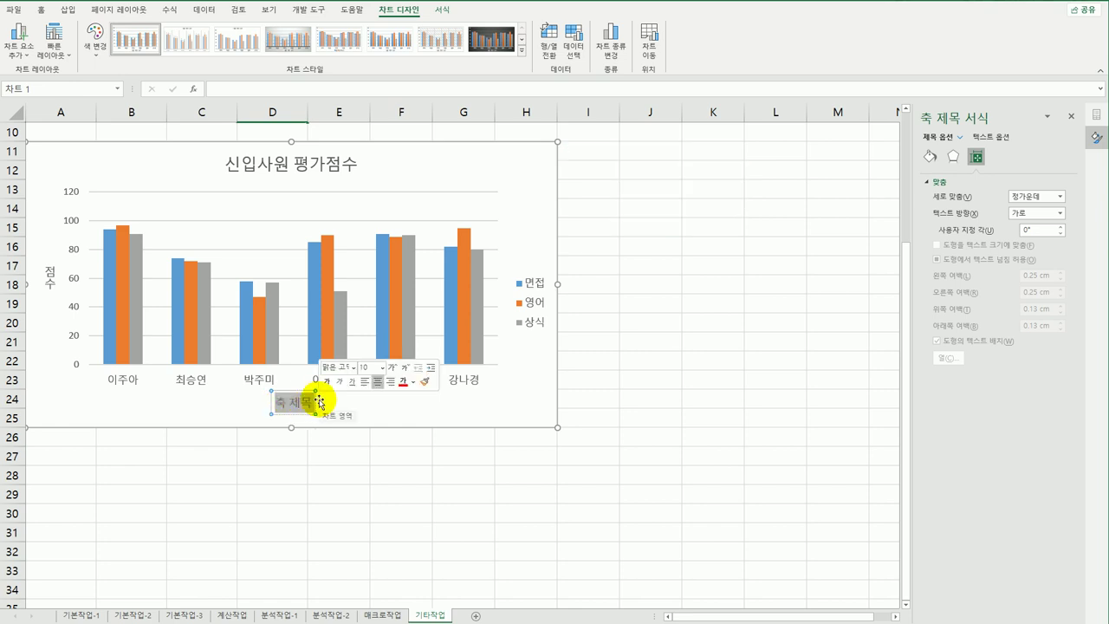
pyautogui.write('성명')
pyautogui.click(394, 490)
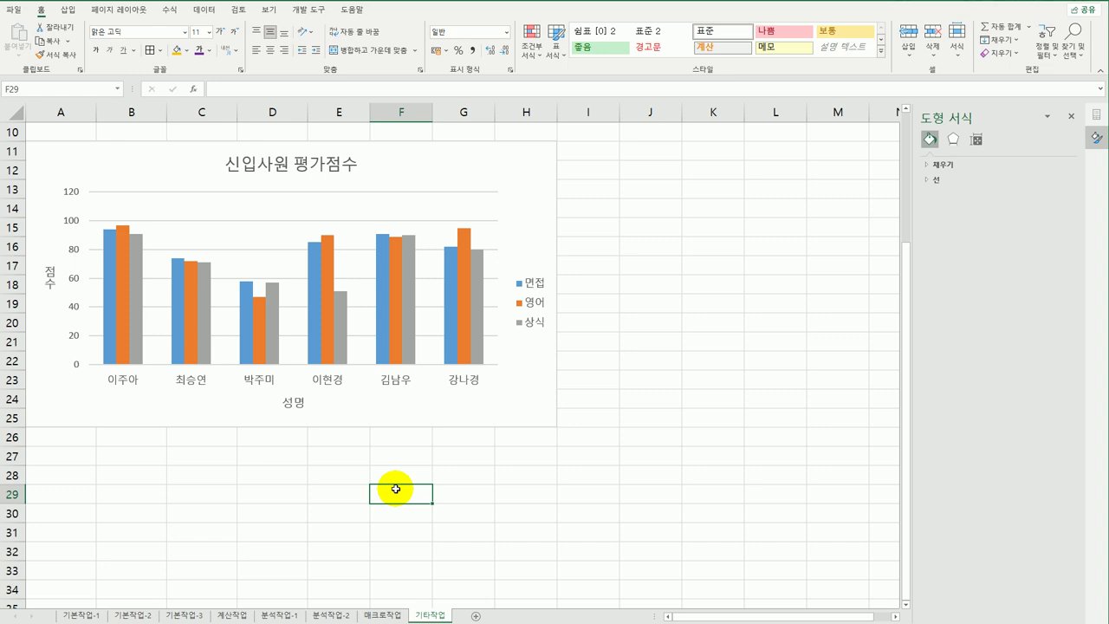
# Add data labels to all series of the chart, positioned at 바깥쪽 끝에.
pyautogui.click(537, 177)
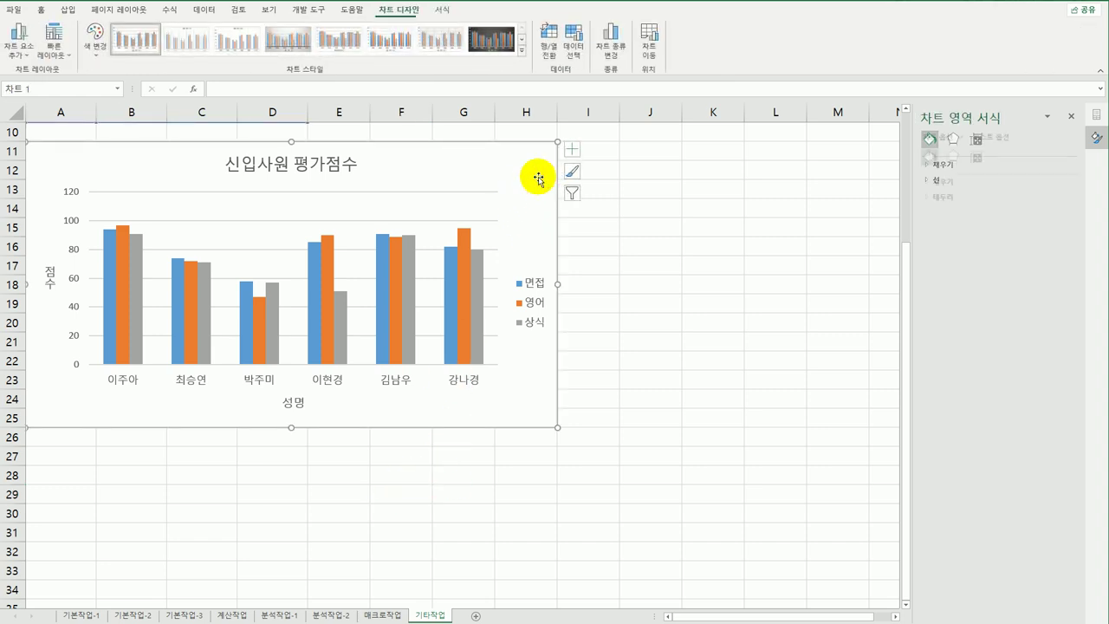
pyautogui.click(572, 149)
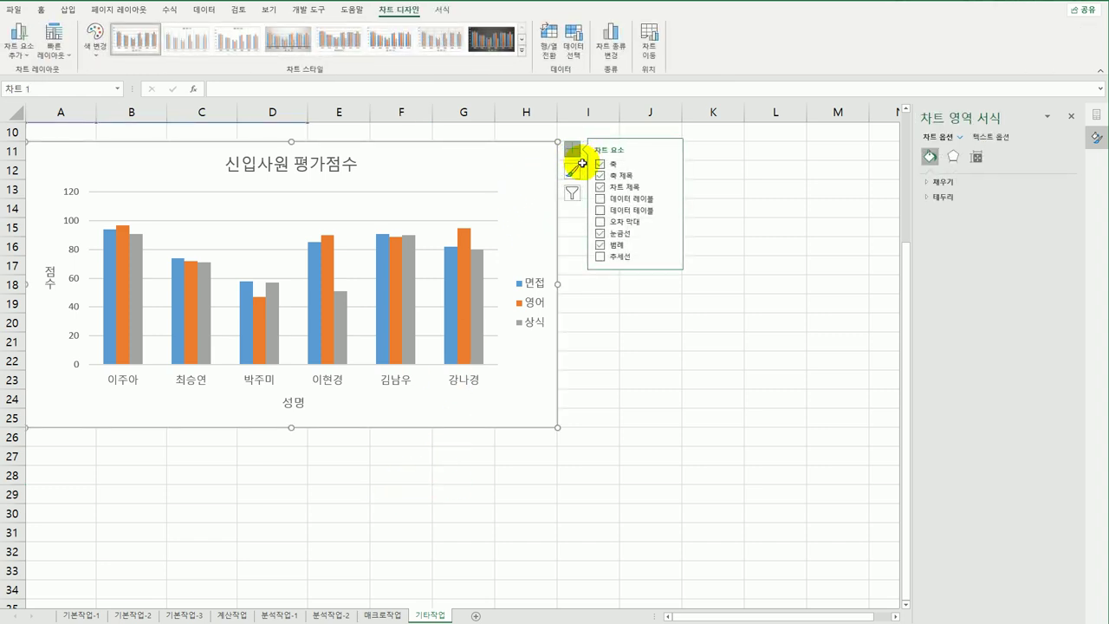
pyautogui.click(672, 200)
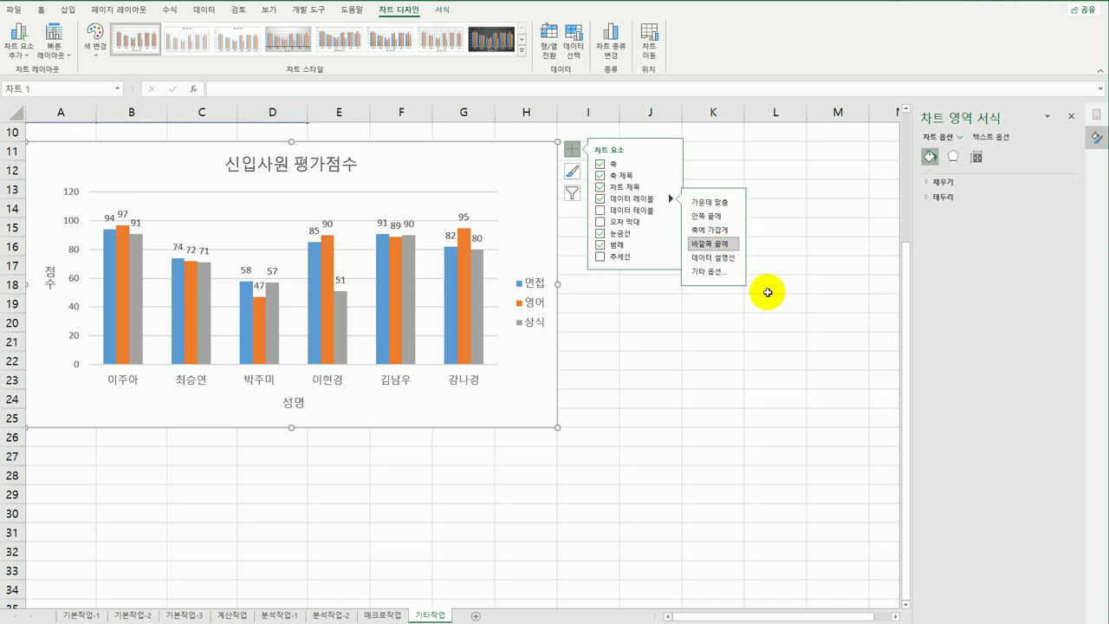
# Place the chart legend at 위쪽 and apply the light blue shape style from the fourth row of 테마 스타일.
pyautogui.click(673, 245)
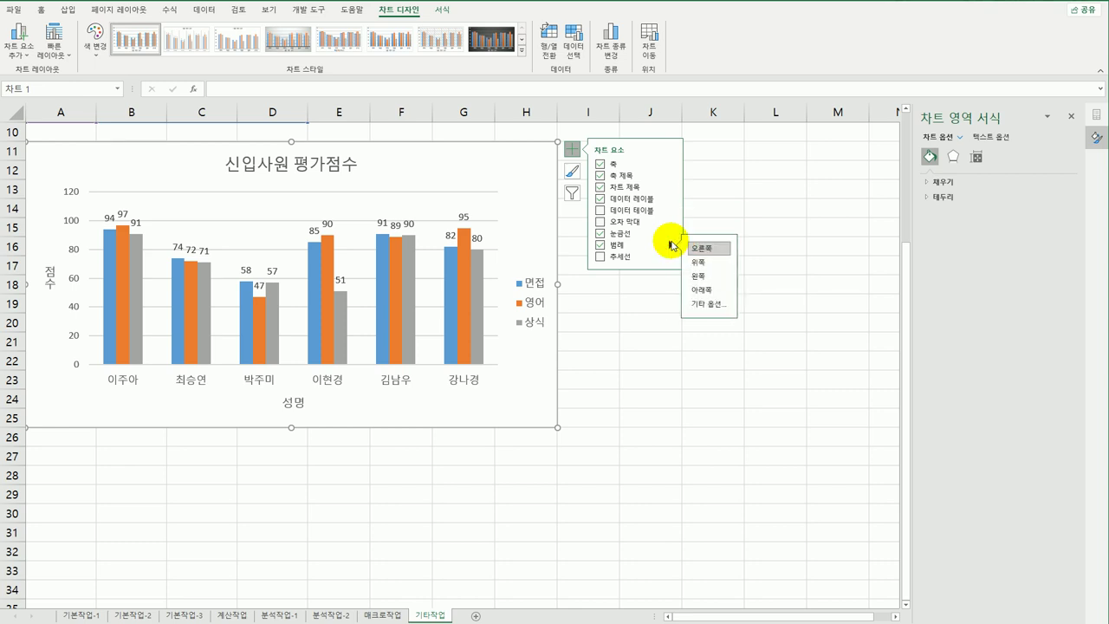
pyautogui.click(715, 264)
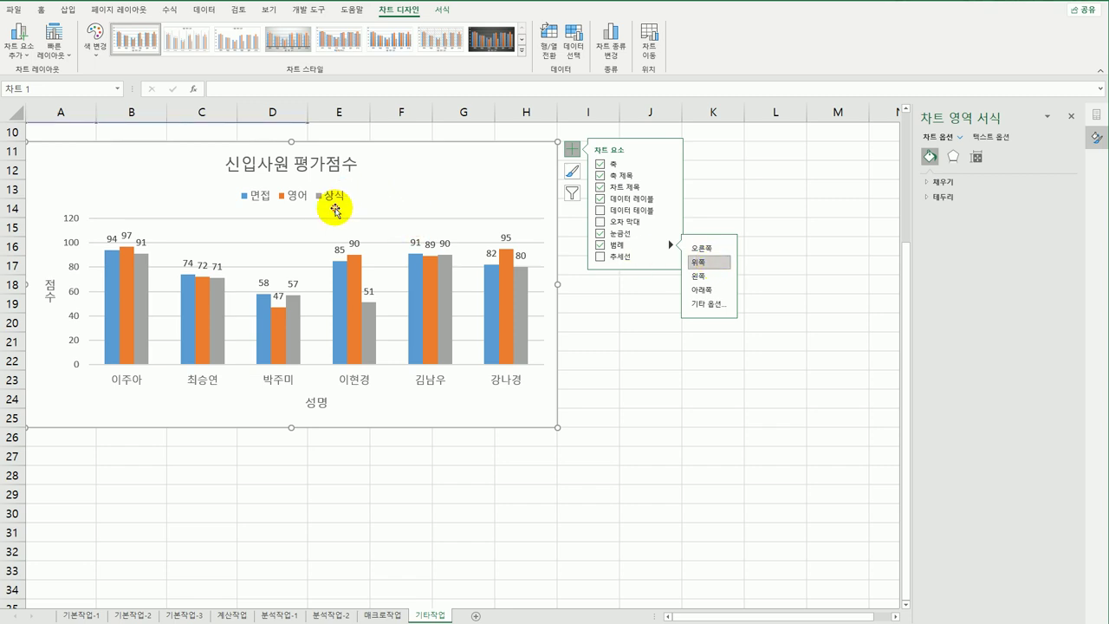
pyautogui.click(337, 205)
pyautogui.click(442, 10)
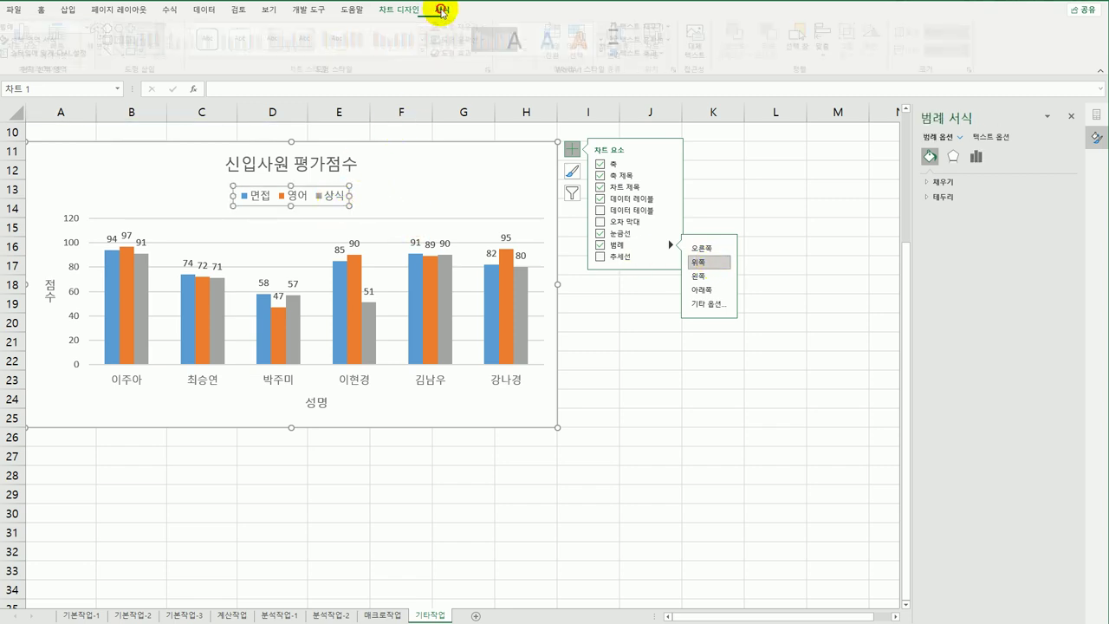
pyautogui.click(427, 50)
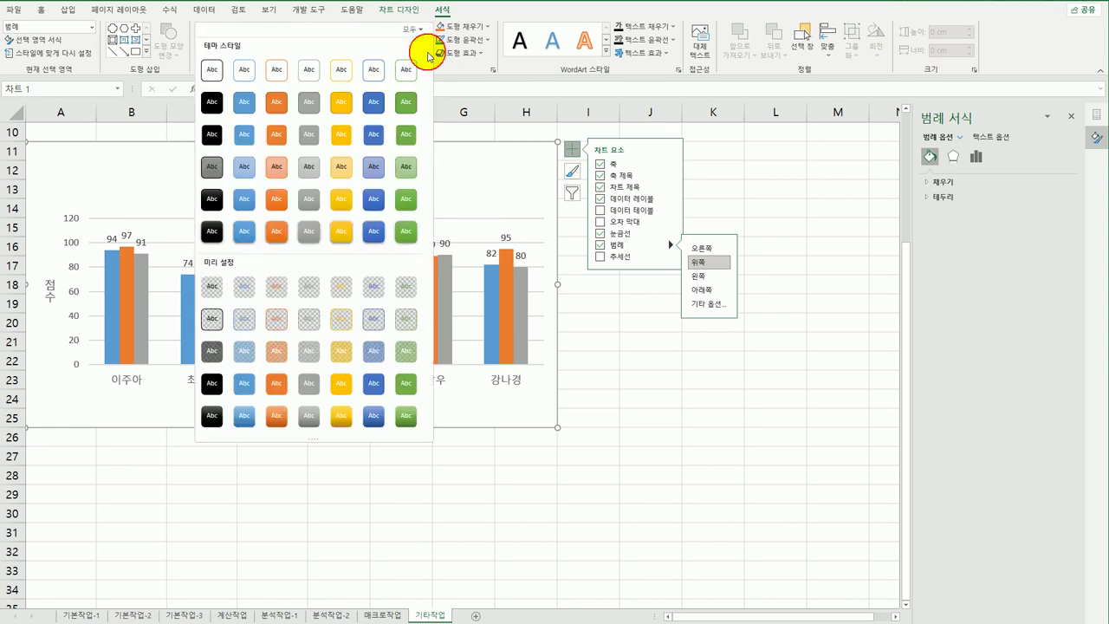
pyautogui.click(251, 167)
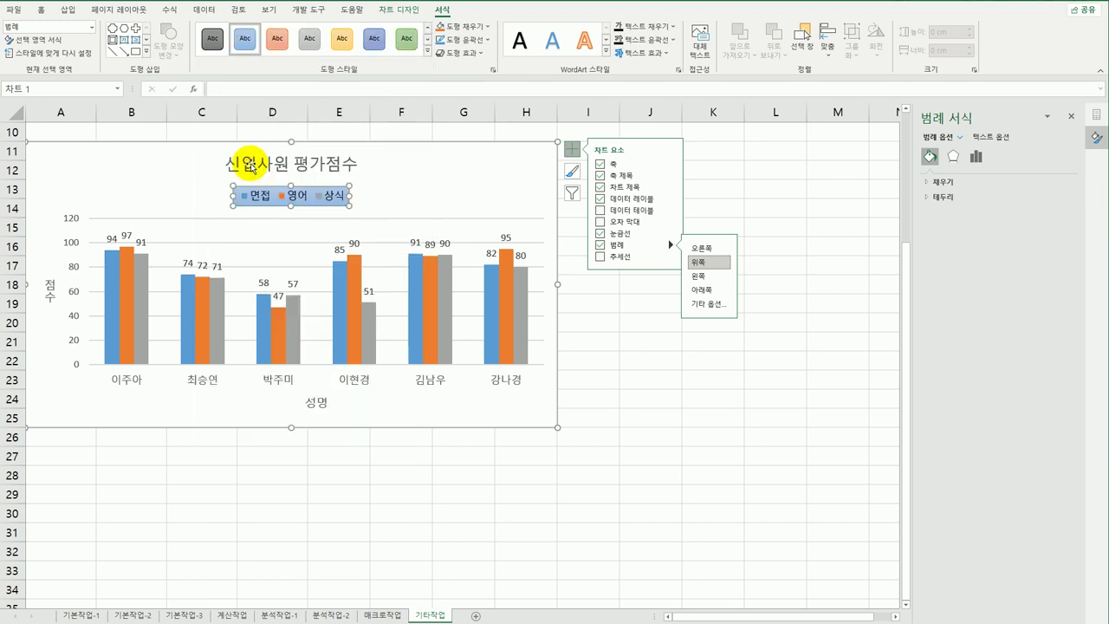
# Give the chart area's border rounded corners with the 둥근 모서리 option.
pyautogui.click(525, 184)
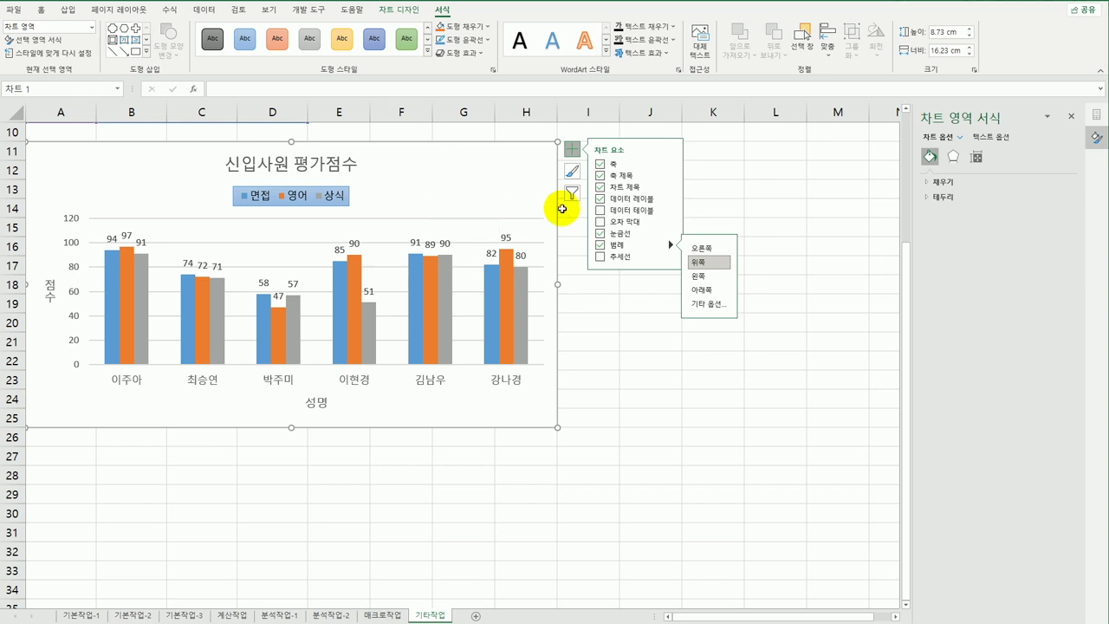
pyautogui.click(951, 199)
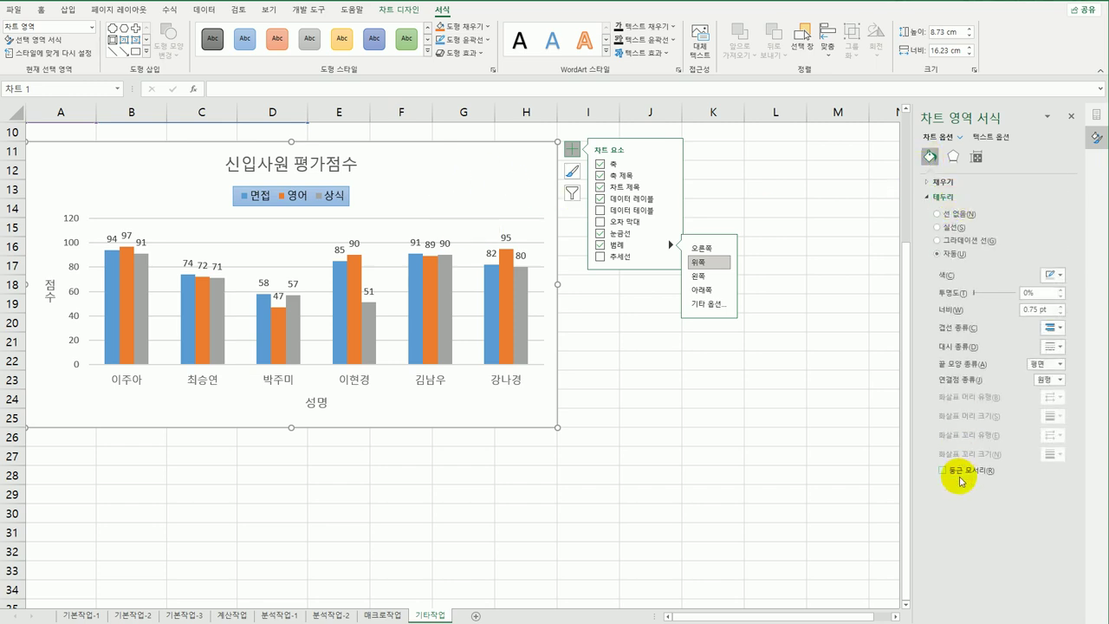
pyautogui.click(948, 470)
pyautogui.click(778, 508)
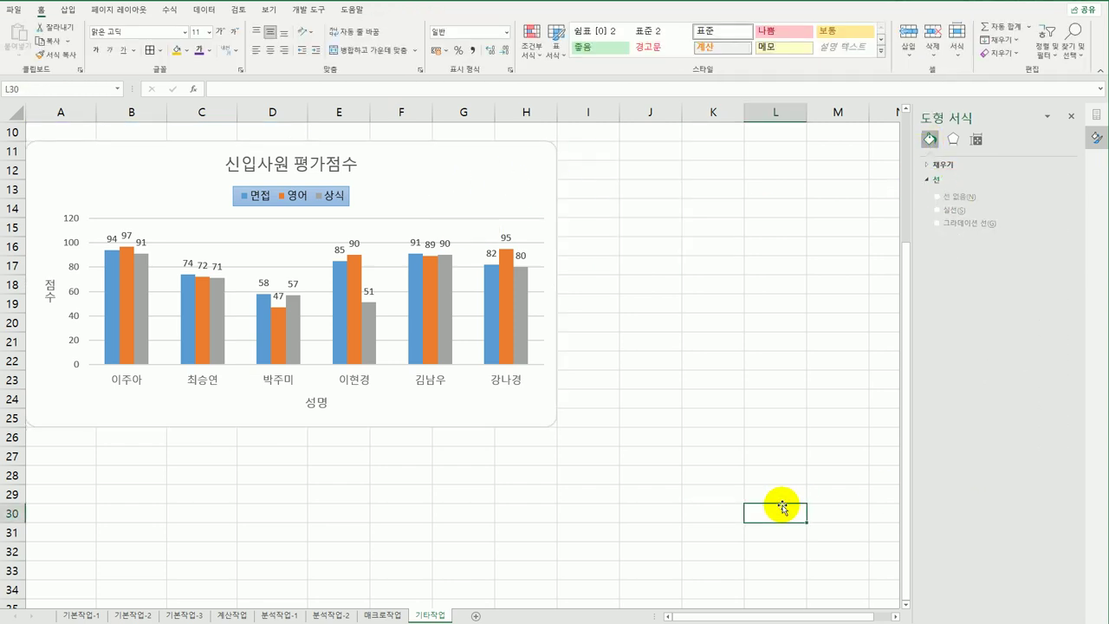